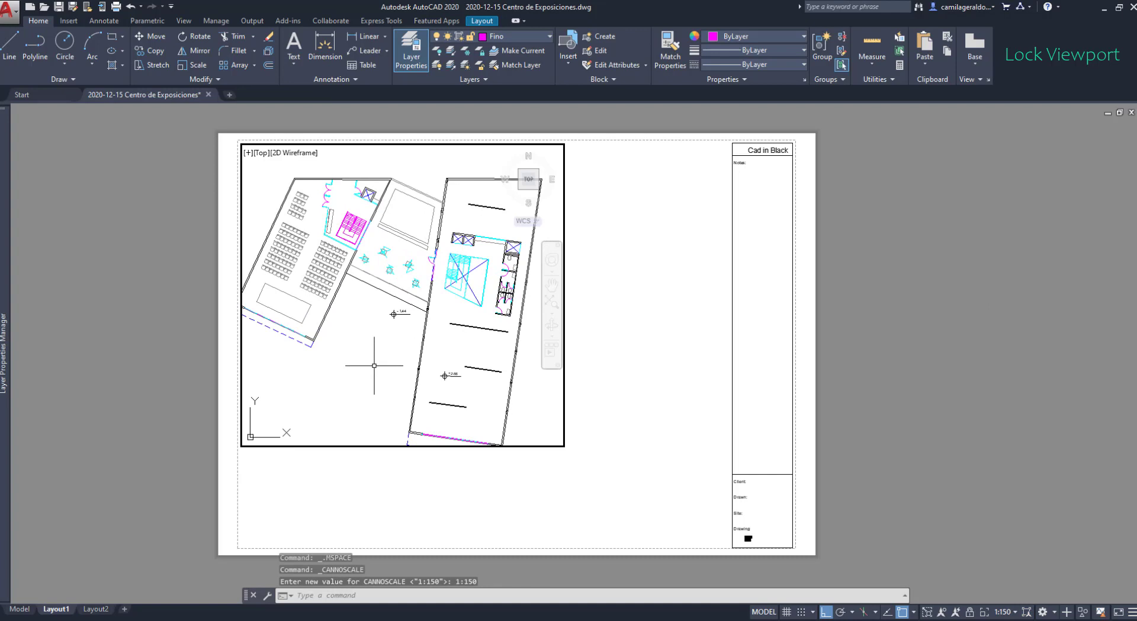
- Recenter the floor plan inside the active viewport and lock the viewport
click(375, 368)
click(369, 368)
middle_drag(369, 368, 384, 349)
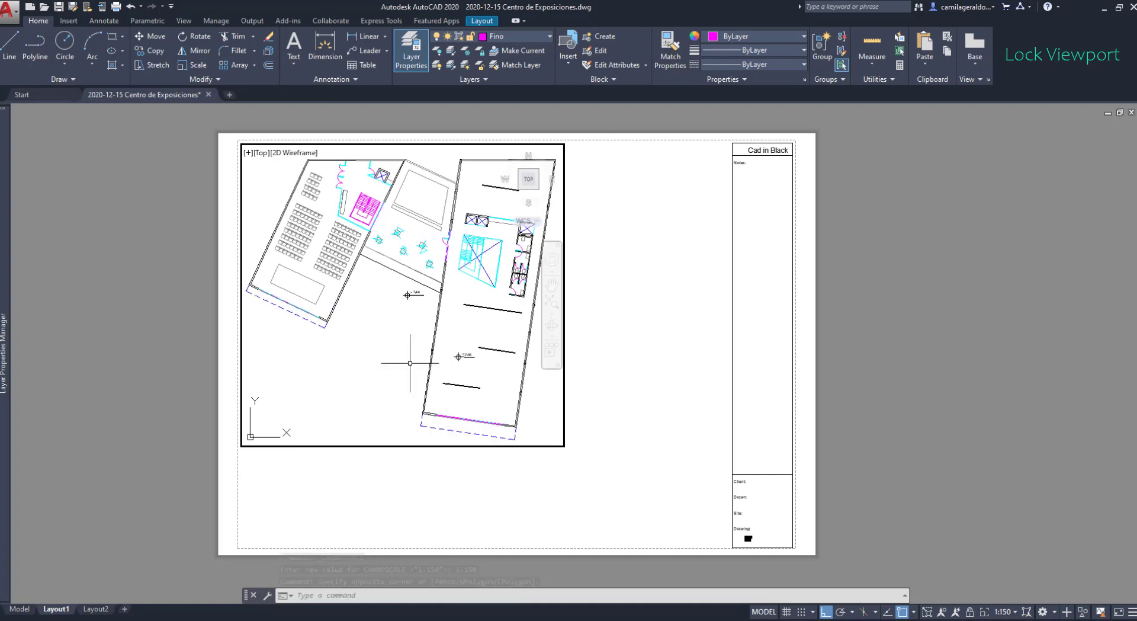
click(970, 613)
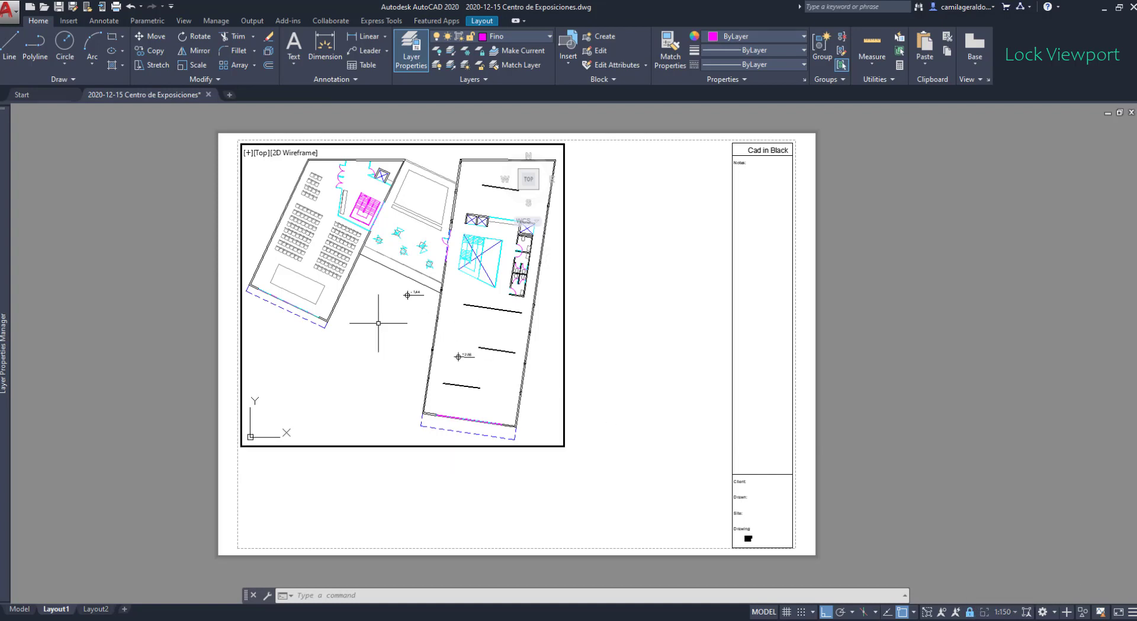
- Draw a short horizontal line through the locked viewport, in the empty area below the -1,44 level mark
scroll(378, 323, up, 4)
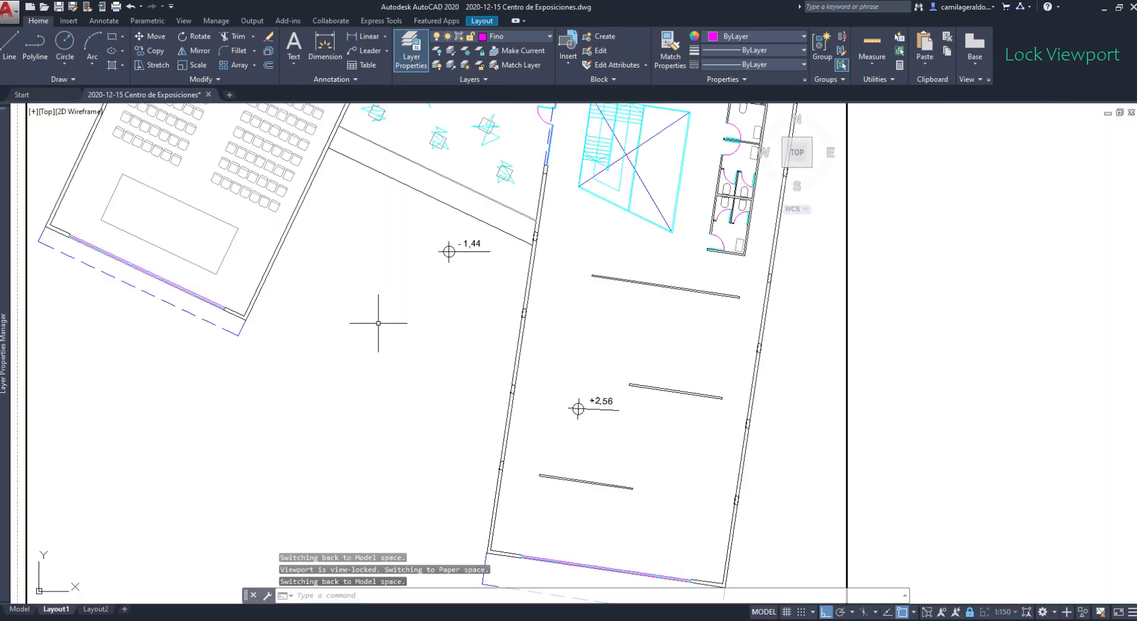
scroll(381, 320, down, 8)
scroll(384, 313, up, 4)
middle_drag(383, 313, 366, 293)
scroll(382, 283, down, 3)
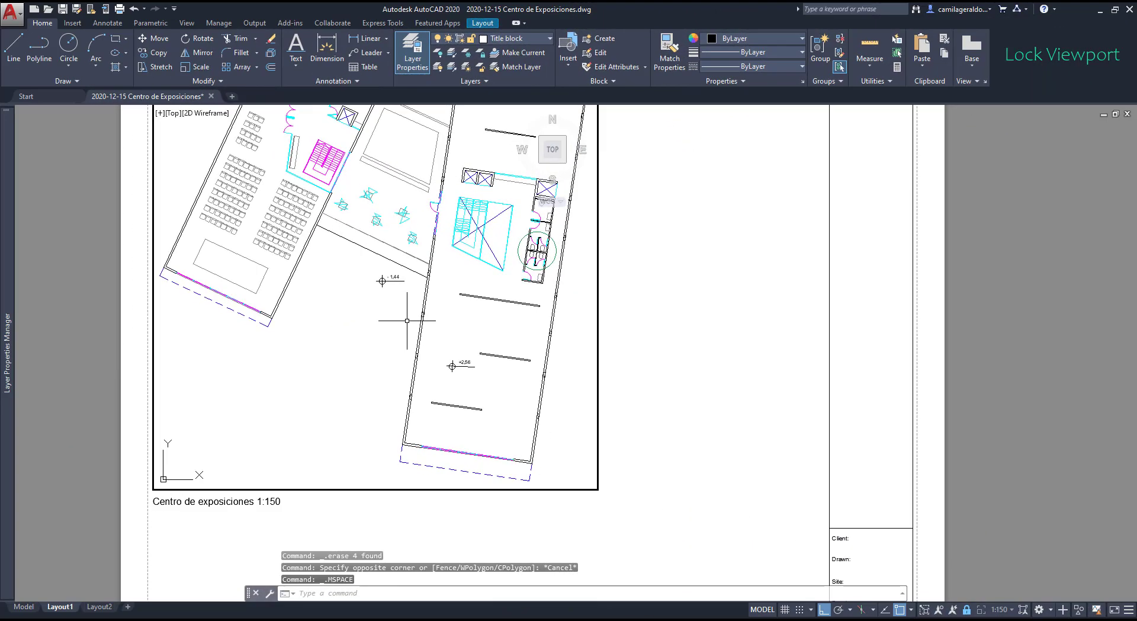
text(L)
key(Return)
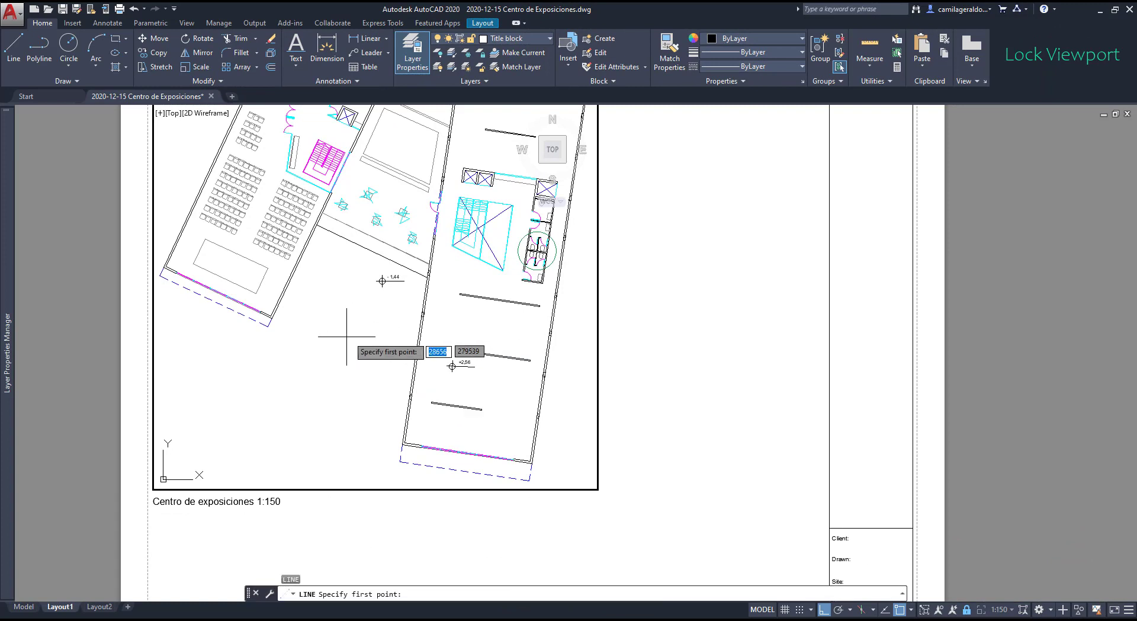
click(311, 348)
click(380, 356)
key(Escape)
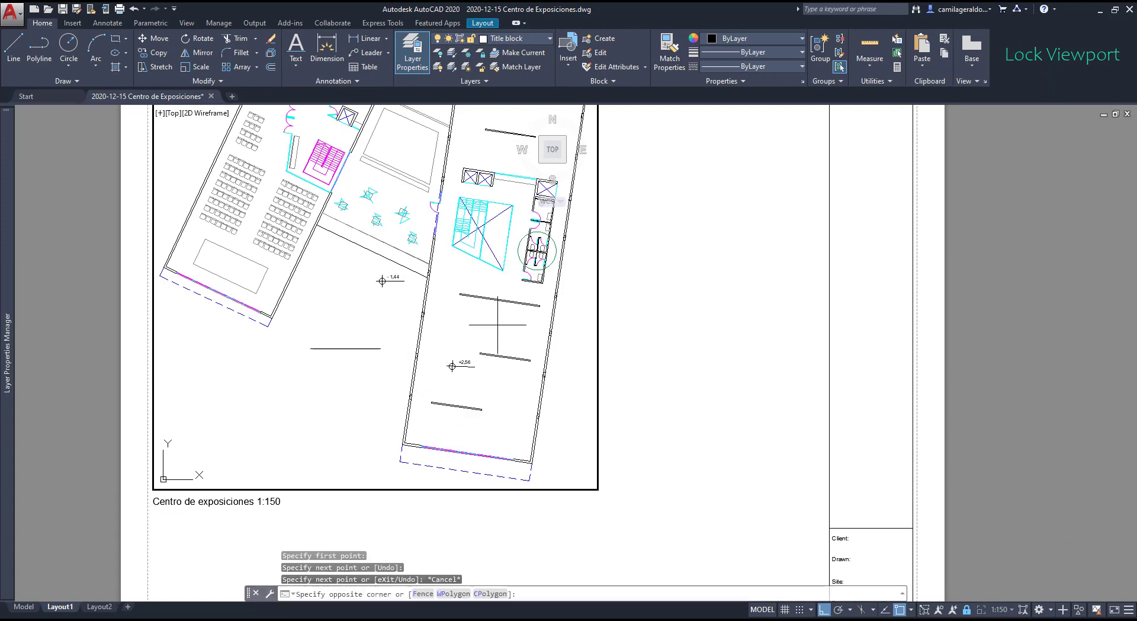
- Select the objects around the stairs and the long wall between the two buildings with a crossing window and delete them
click(527, 345)
click(407, 206)
mouse_move(406, 206)
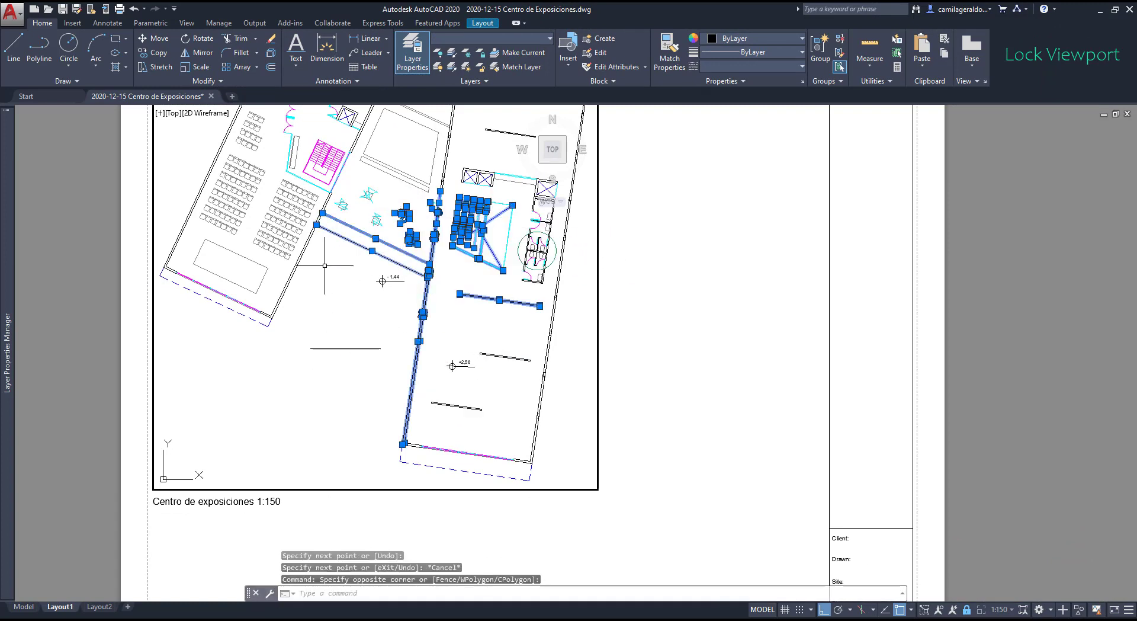
key(Delete)
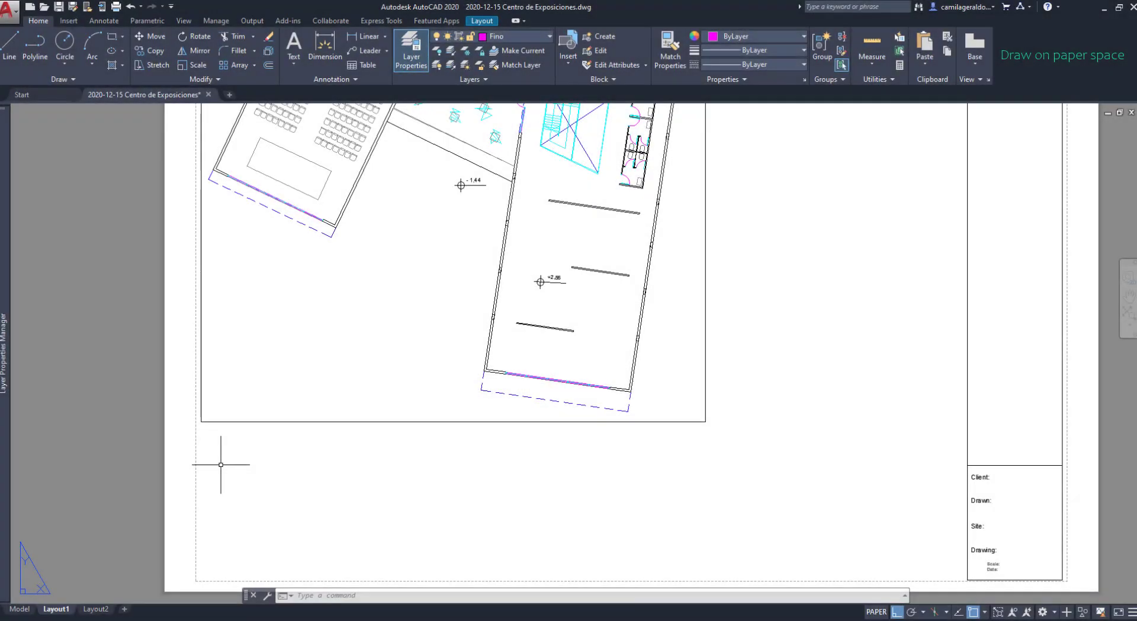
- Add the single-line text "Centro de exposiciones 1:150" in paper space below the viewport's lower-left corner, with height 5 and rotation 0
click(296, 60)
click(321, 109)
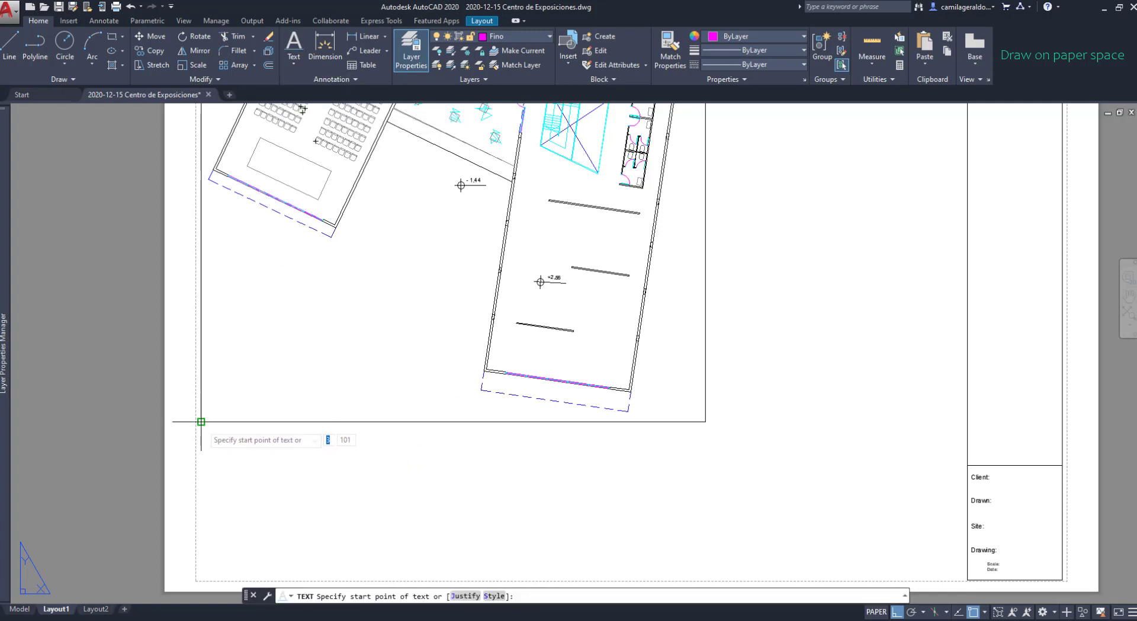
click(201, 458)
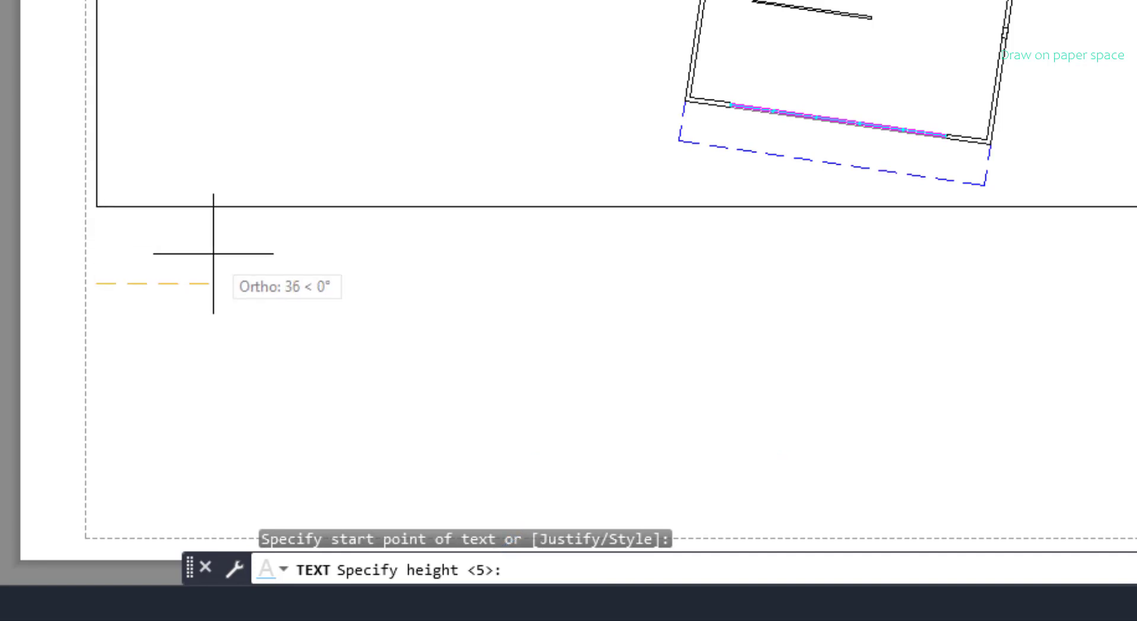
key(Return)
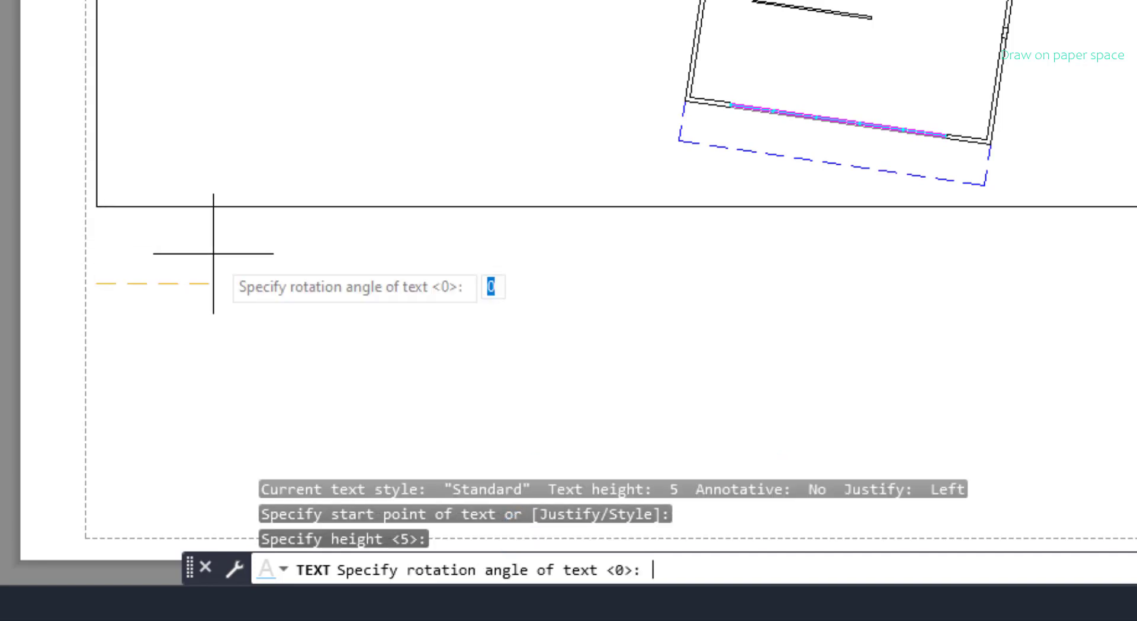
text(d)
text(e exposiciones)
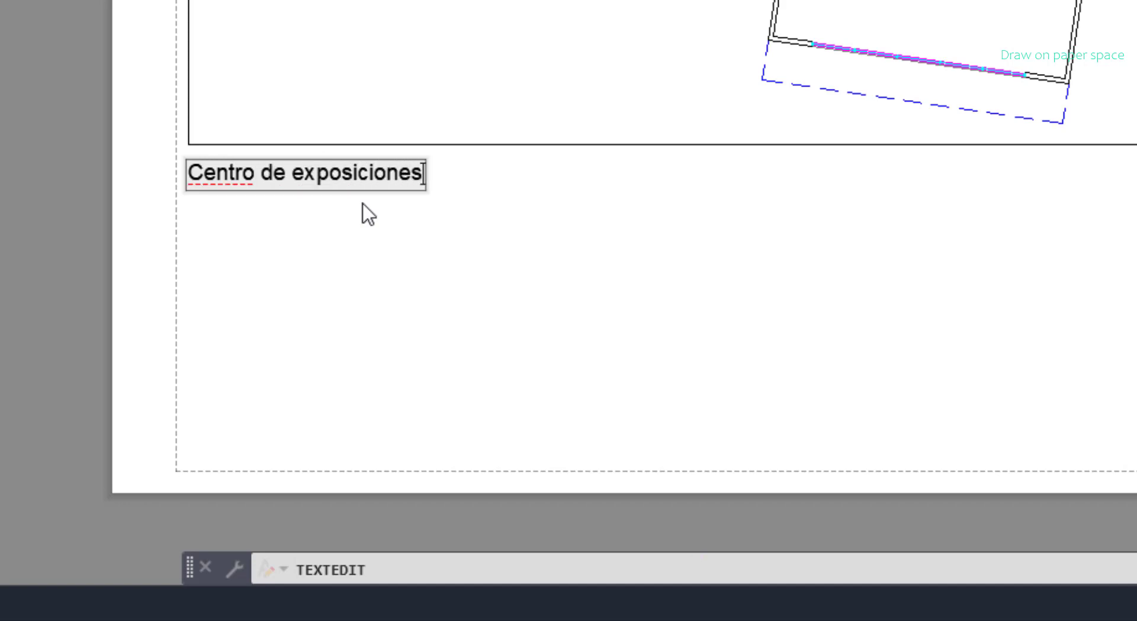
text( 1:150)
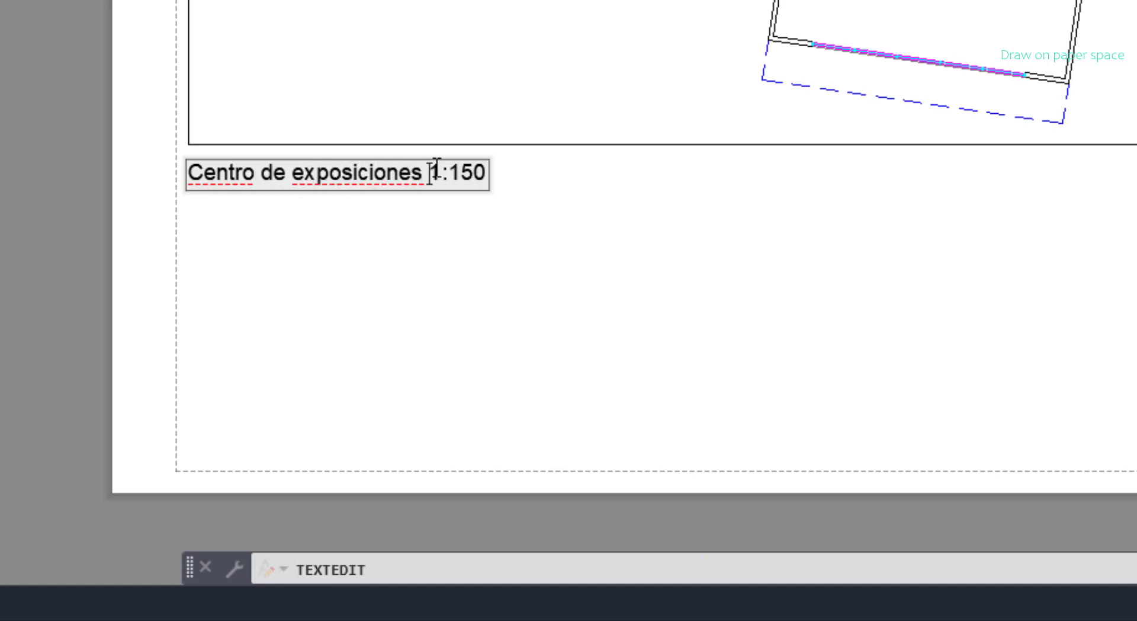
click(506, 200)
key(Escape)
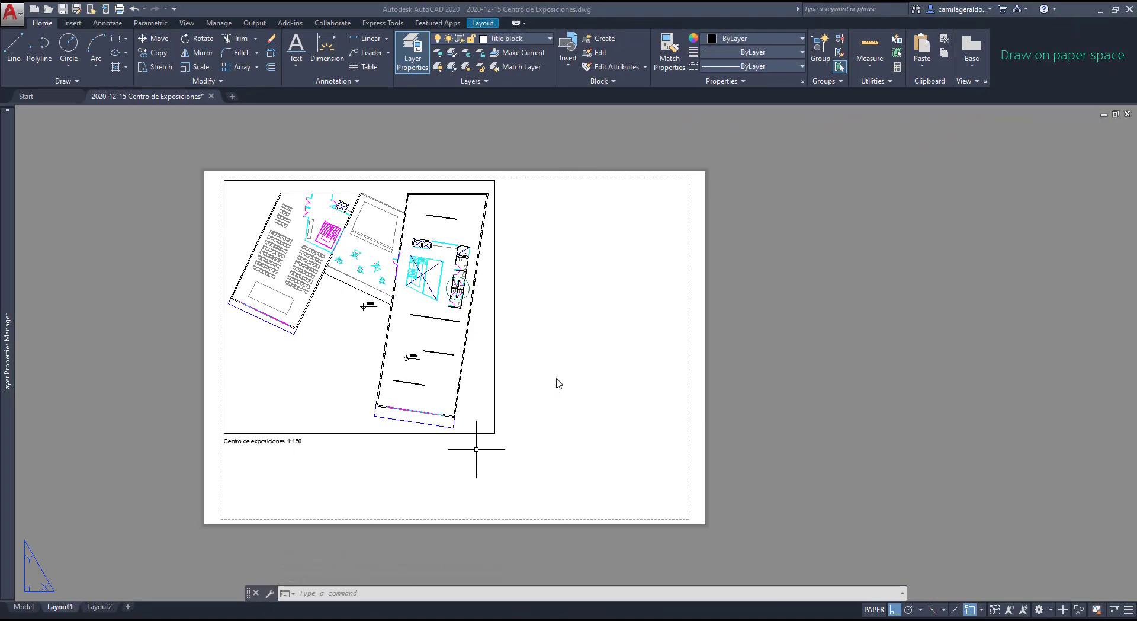
- Draw a tall, narrow title block rectangle along the right margin of the sheet, spanning nearly its full height
click(556, 378)
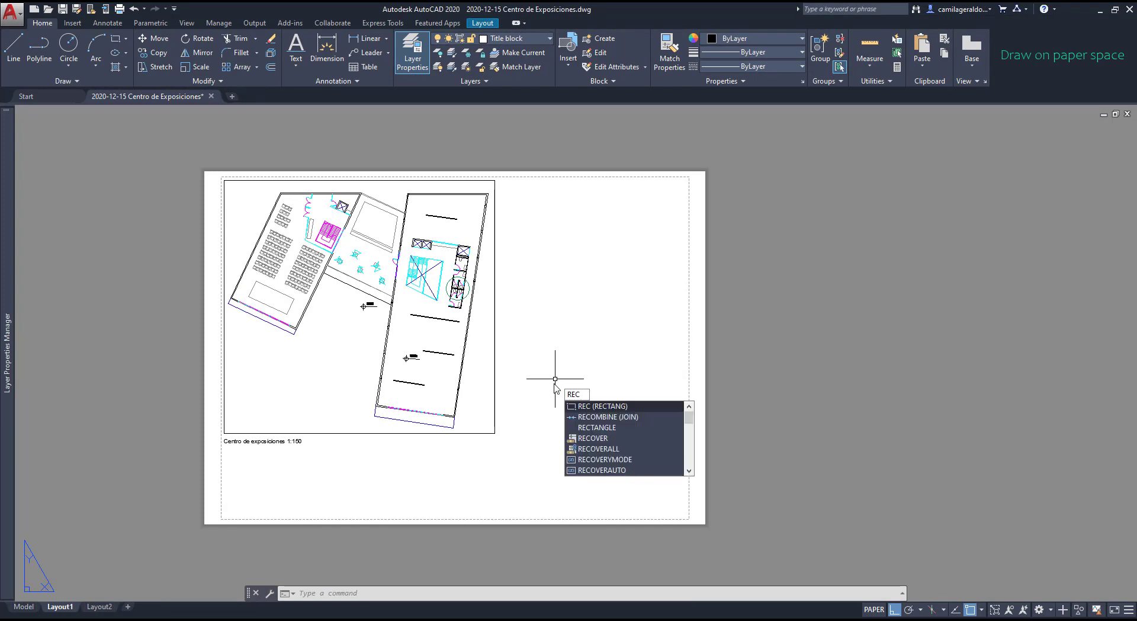
key(Return)
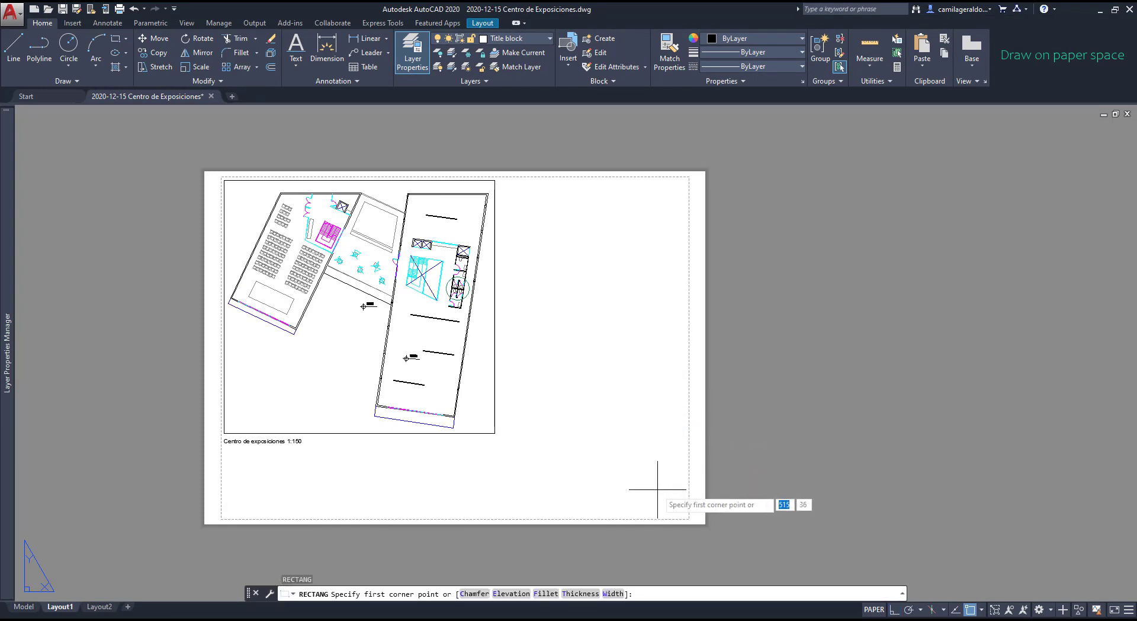
click(688, 514)
scroll(655, 203, up, 3)
scroll(533, 234, down, 3)
click(542, 191)
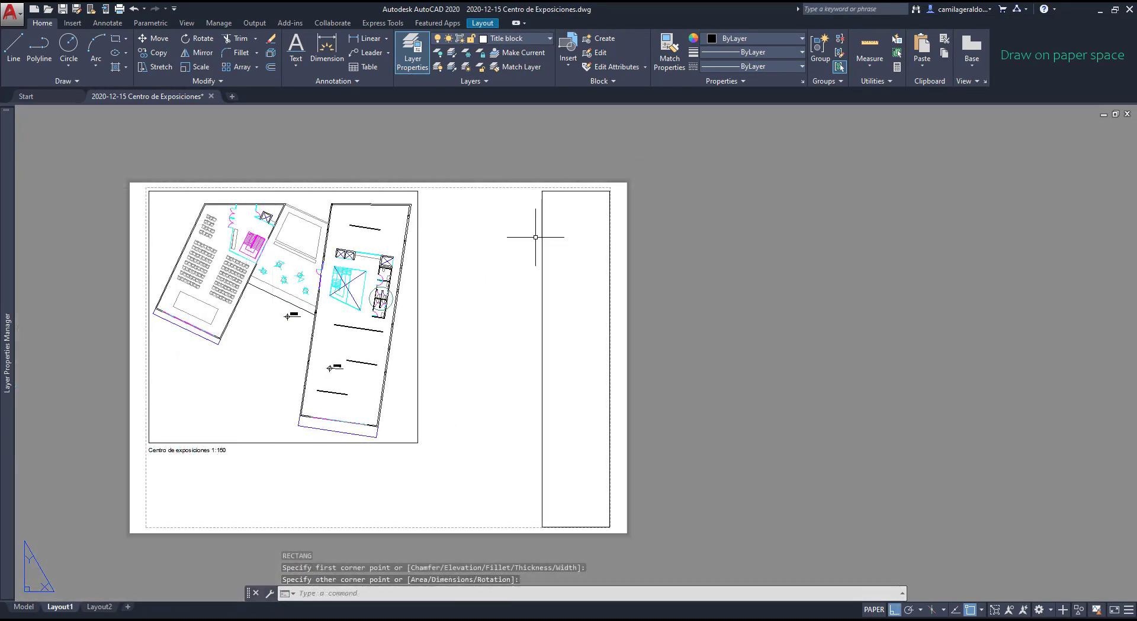
- Add the multiline text "Client:" with height 3 near the upper-left corner of the title block's lower box
scroll(585, 495, up, 5)
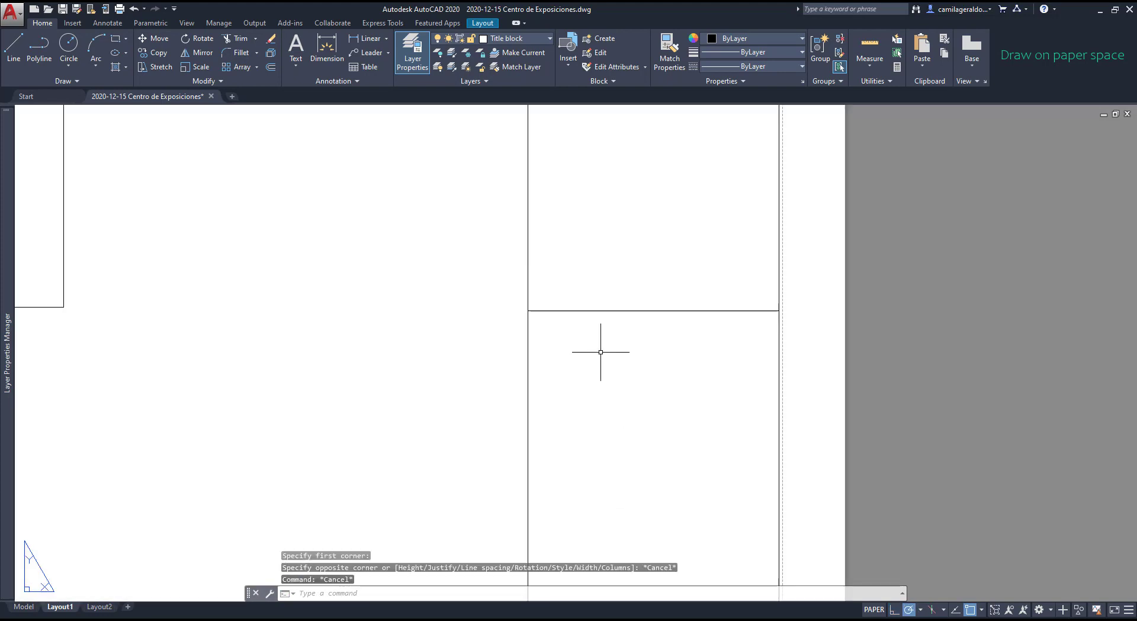
click(295, 48)
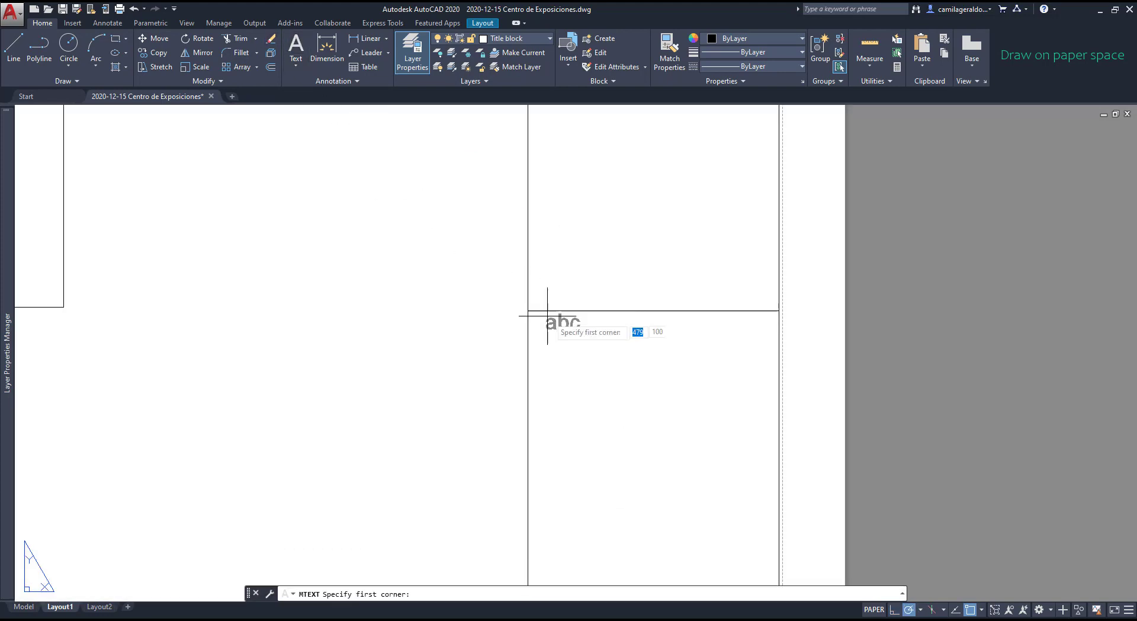
click(540, 357)
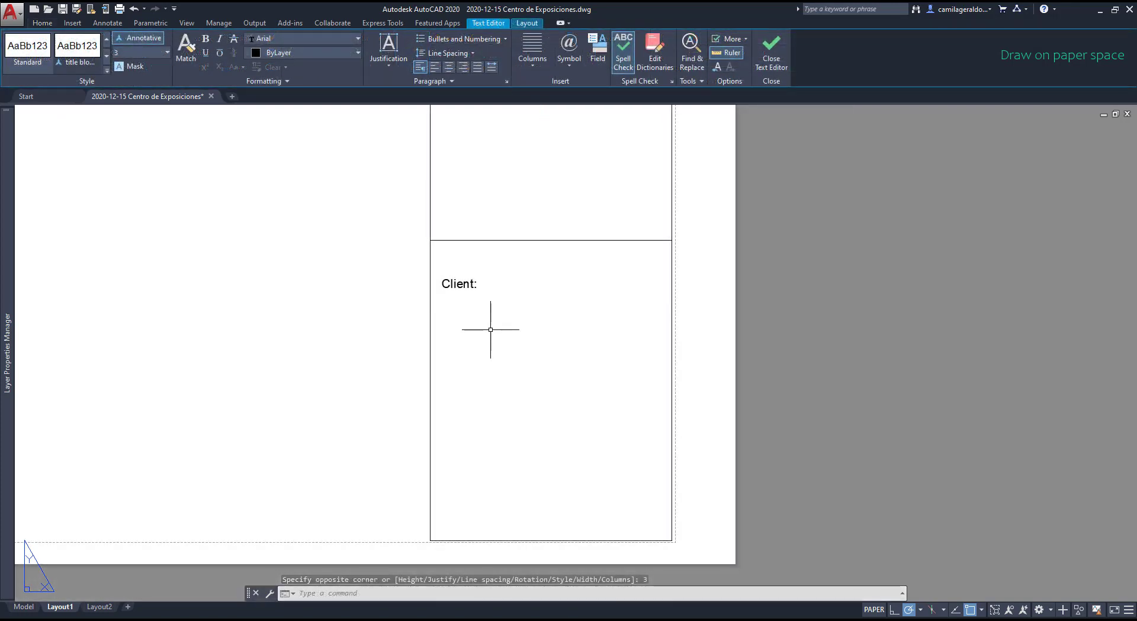
click(491, 329)
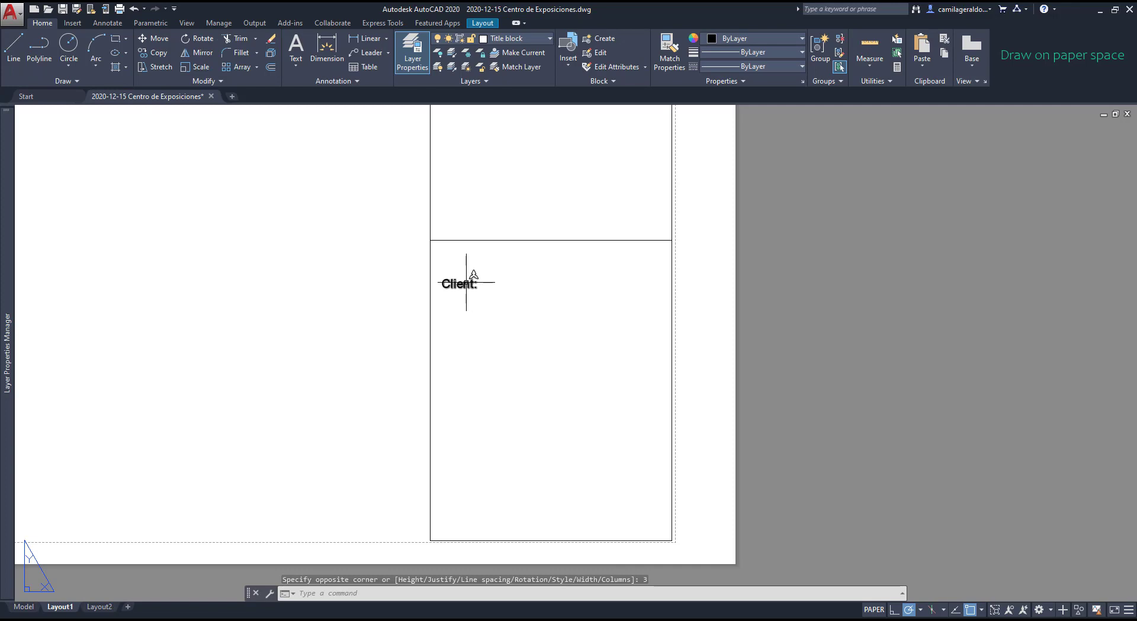
- Copy the "Client:" label straight down as an array of 4 items spaced about 18 units apart
text(co)
key(Return)
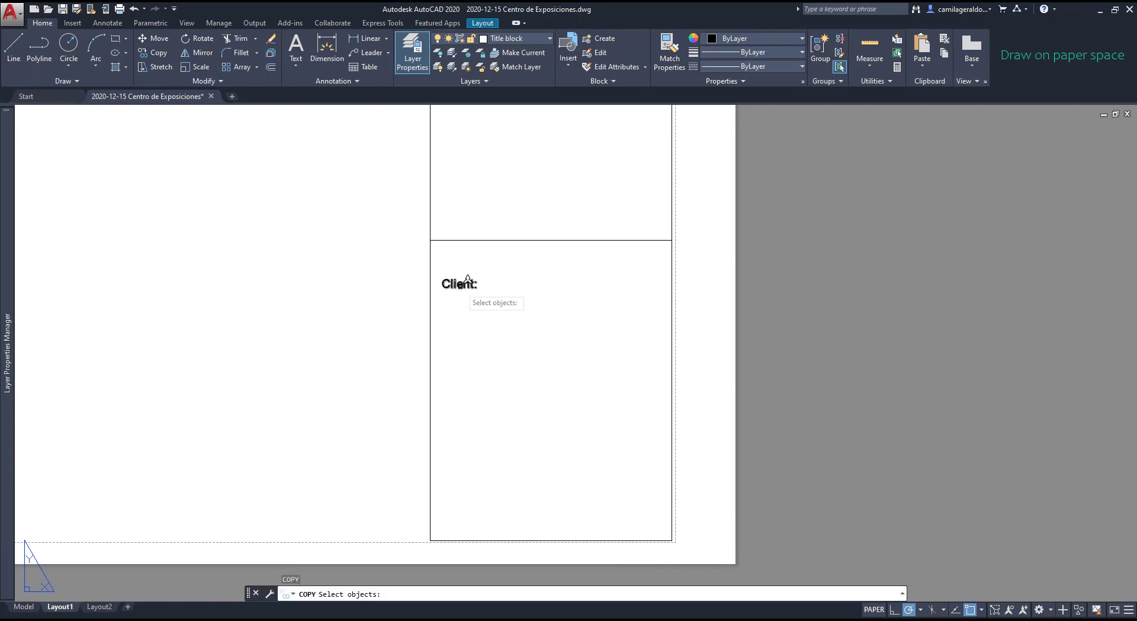
click(454, 280)
key(Return)
click(445, 286)
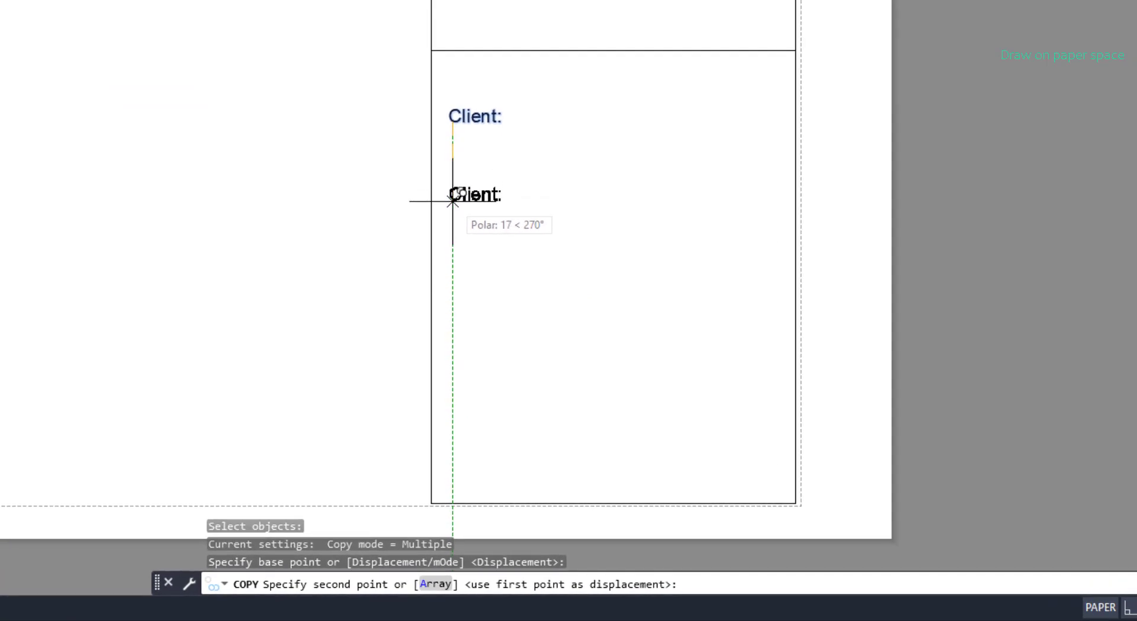
text(a)
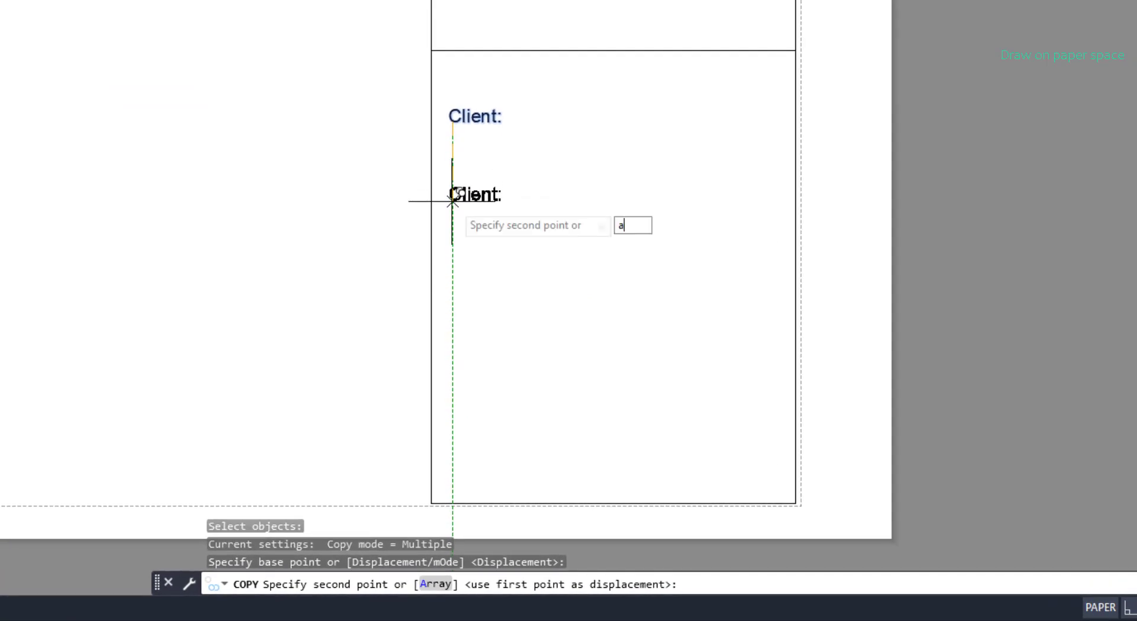
key(Return)
scroll(457, 190, up, 2)
text(4)
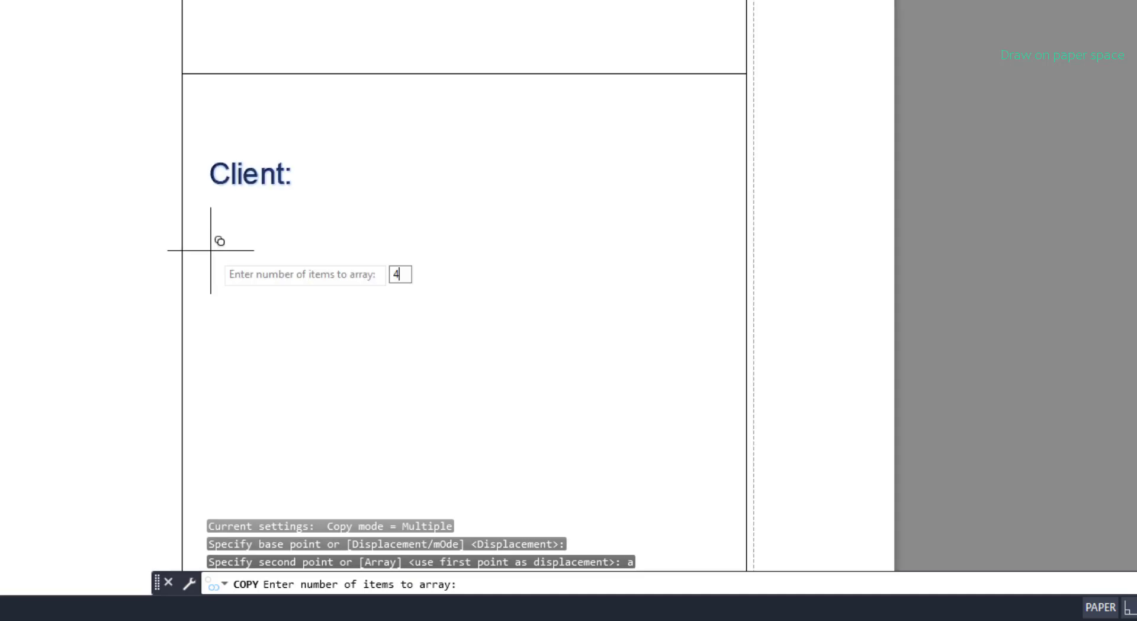
key(Return)
scroll(216, 248, down, 2)
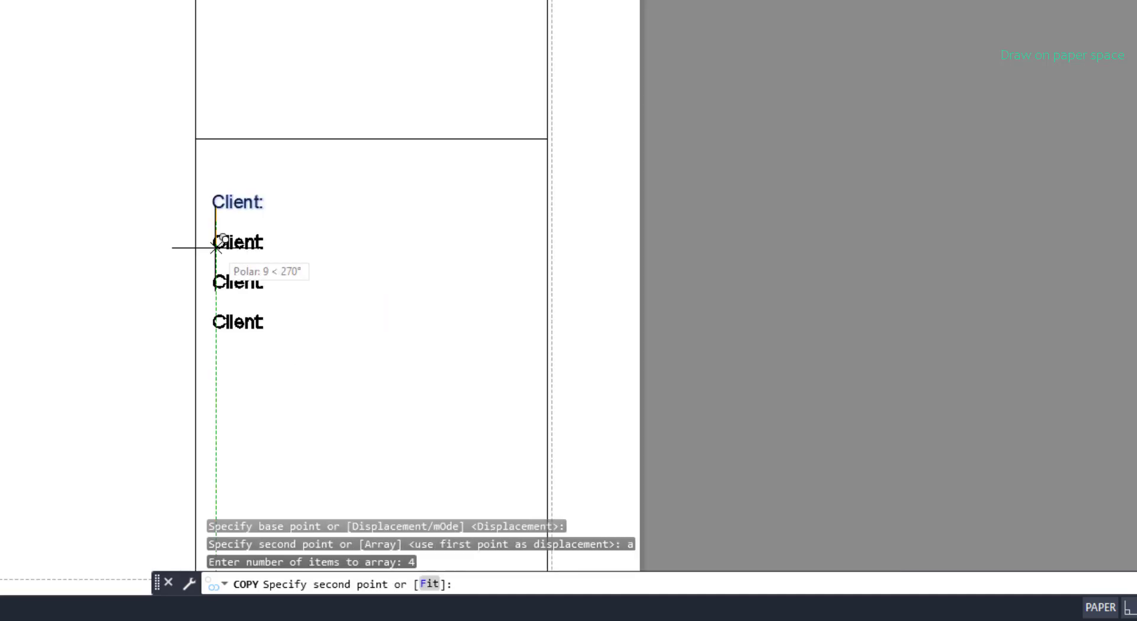
scroll(217, 274, down, 2)
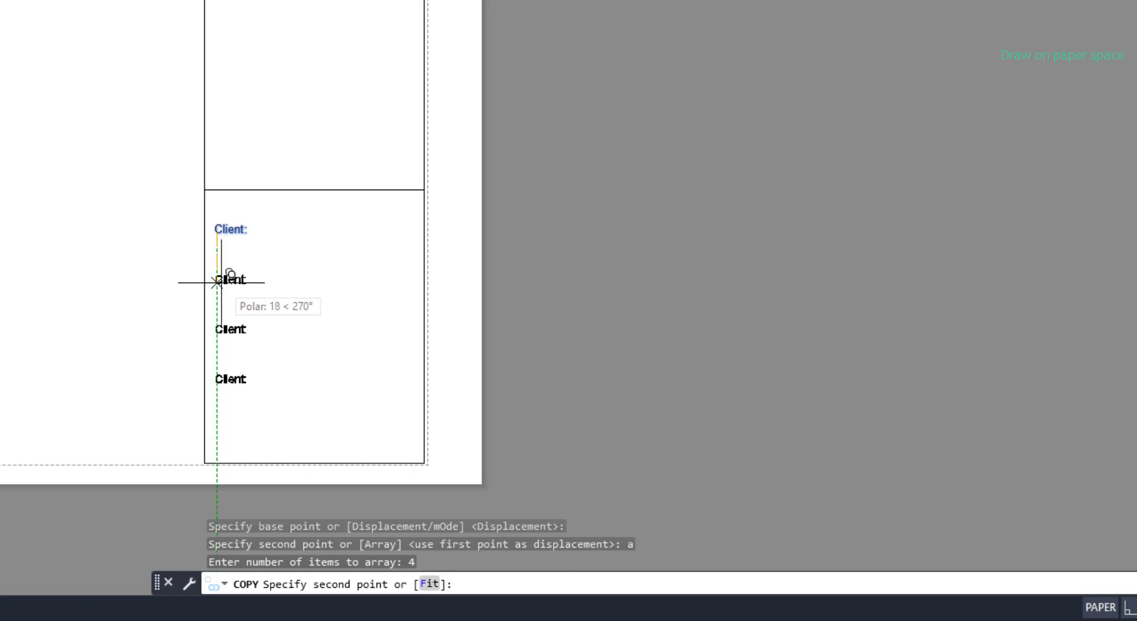
click(217, 284)
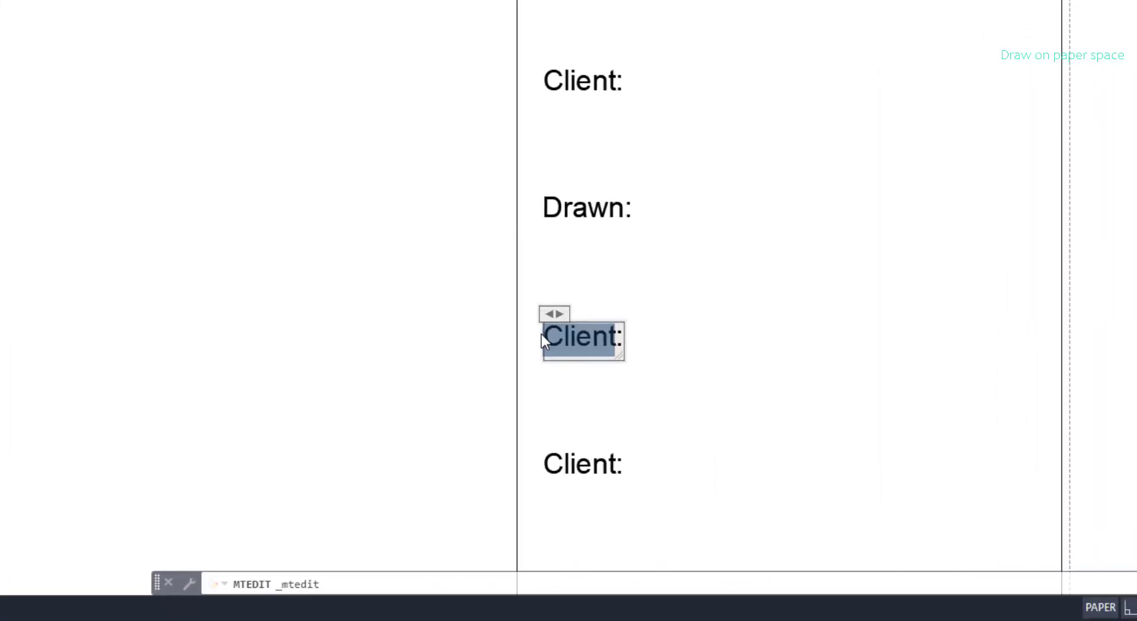
- Change the third title block label to "Site:" and the fourth to "Drawing:"
text(Site:)
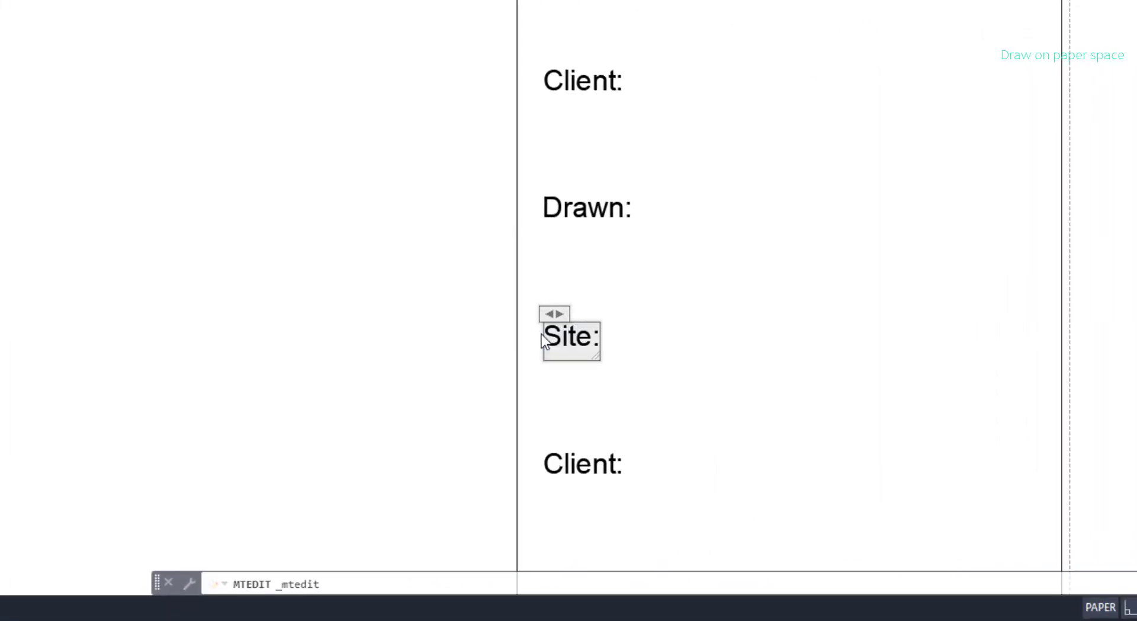
double_click(598, 465)
drag(624, 465, 540, 464)
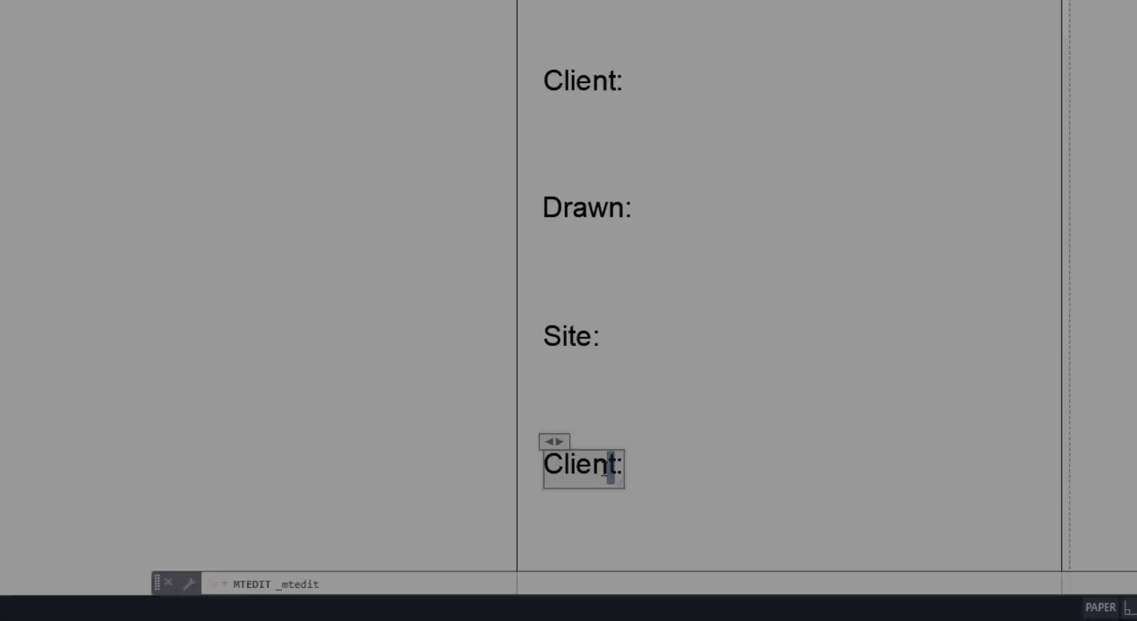
text(Drawing:)
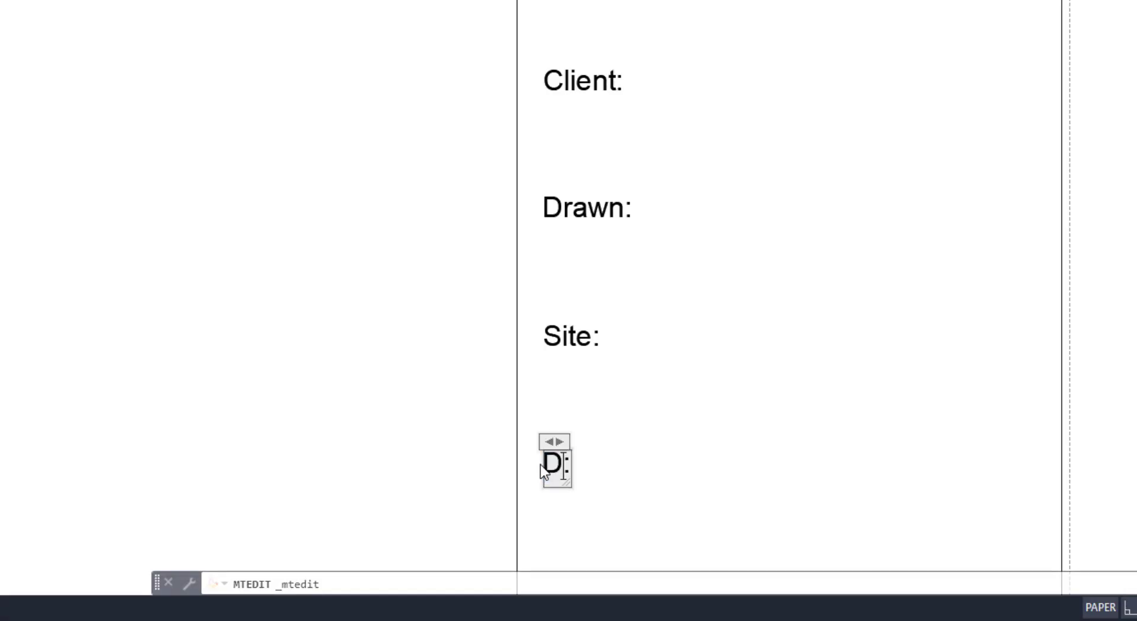
click(375, 308)
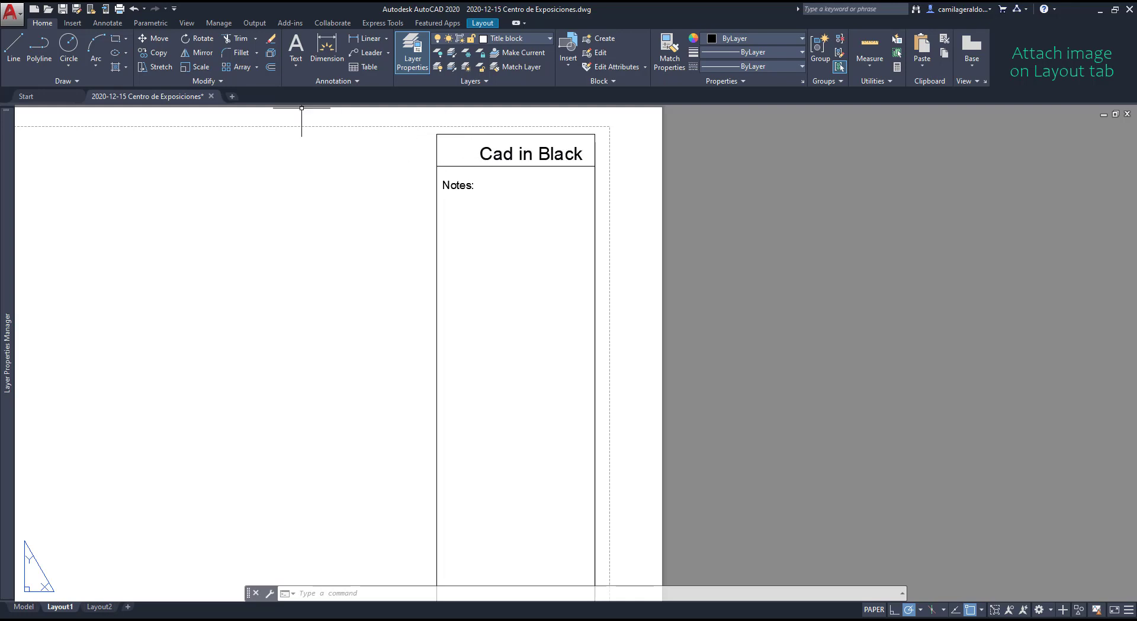
- Attach the image file "cad in black logo" under the name "cad in black logo_1", with insertion point and scale specified on screen
click(72, 23)
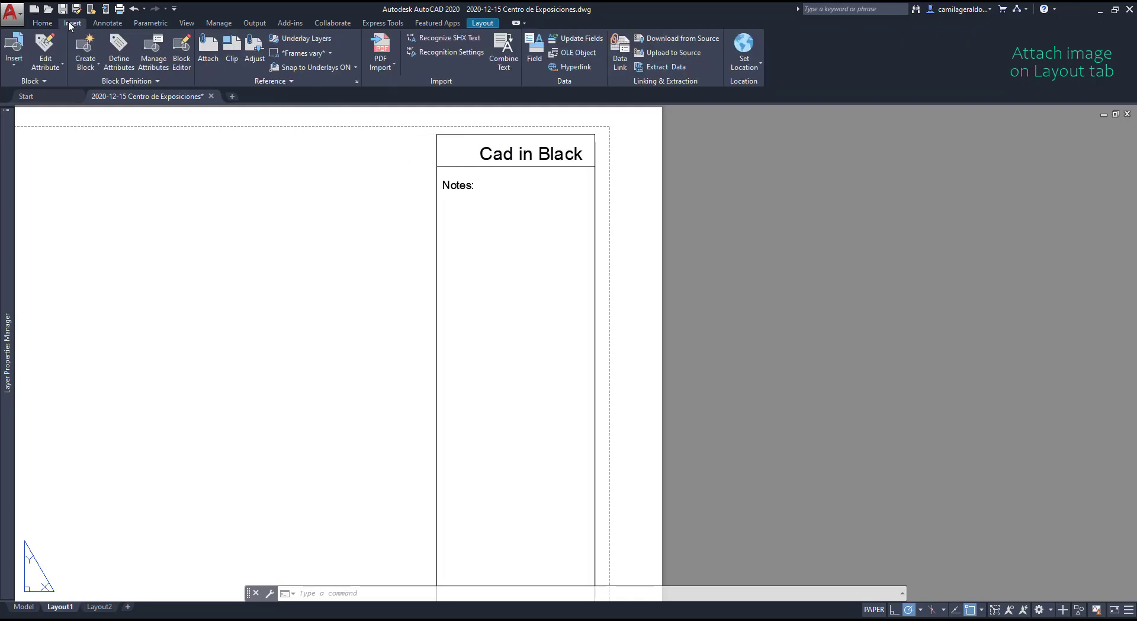
click(206, 52)
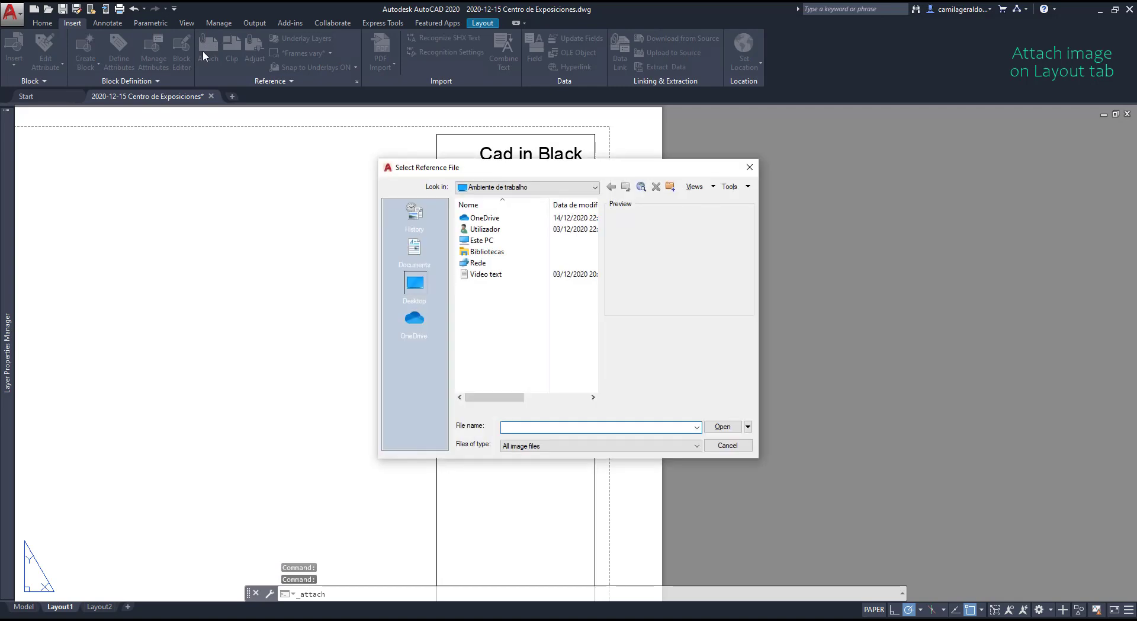
click(513, 230)
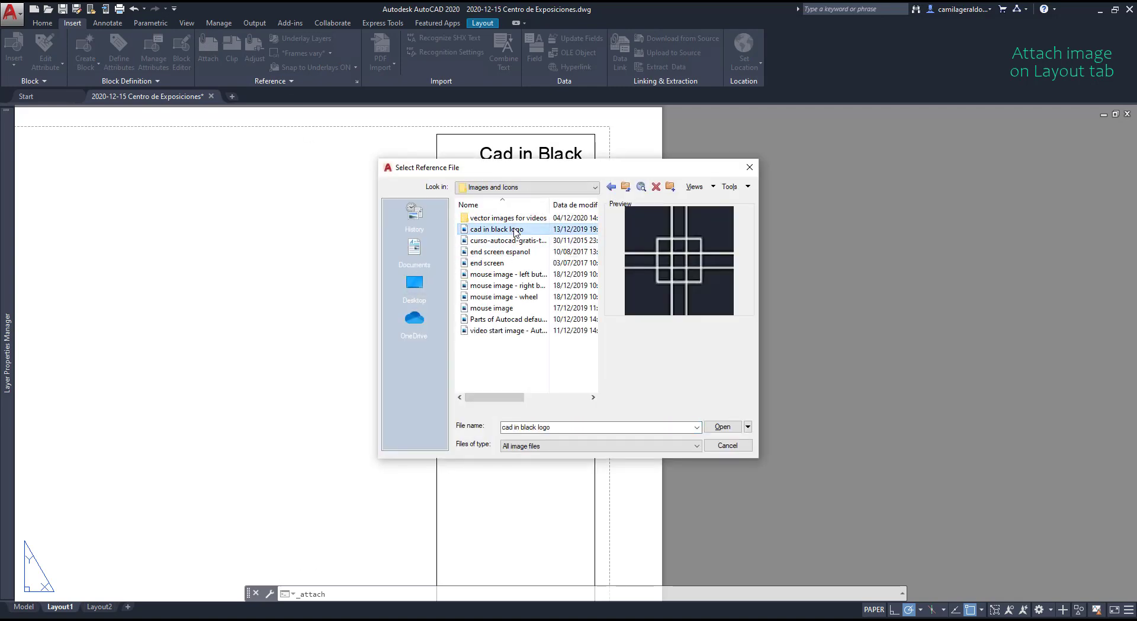
double_click(514, 229)
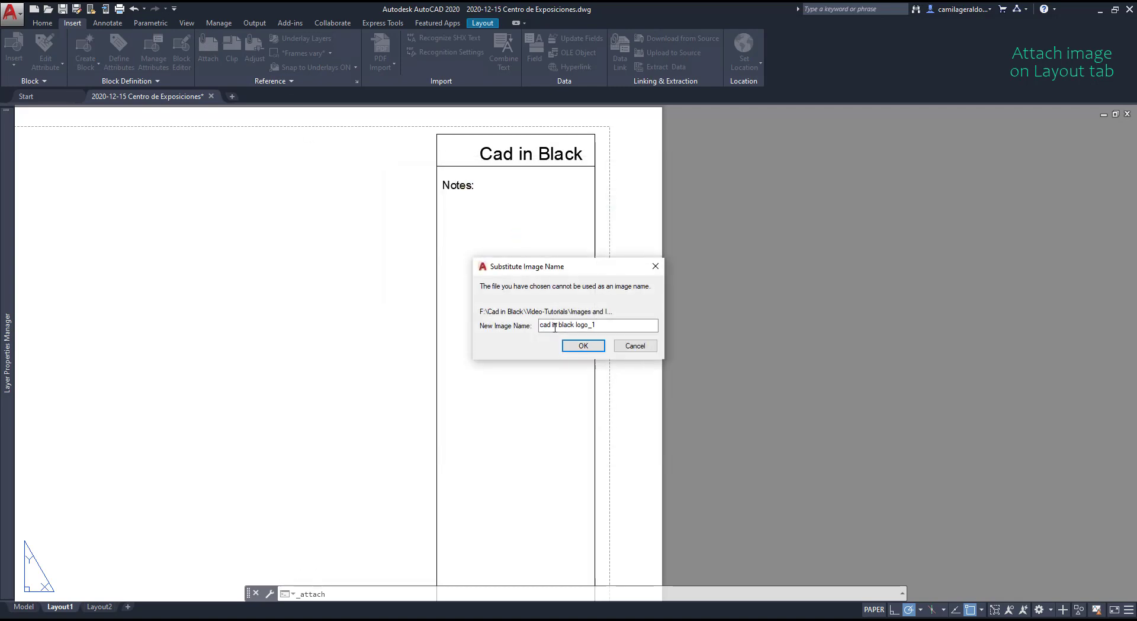
click(583, 346)
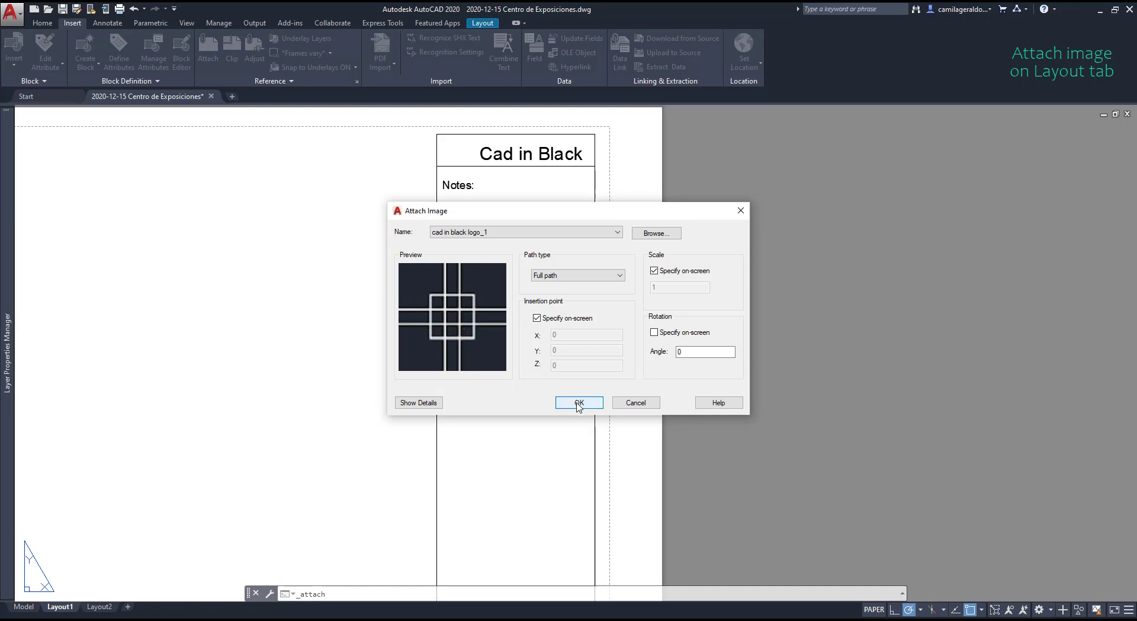
click(578, 403)
- Insert the logo with its lower-left corner beside the "Cad in Black" heading, picking its scale factor with a second point
scroll(450, 166, up, 4)
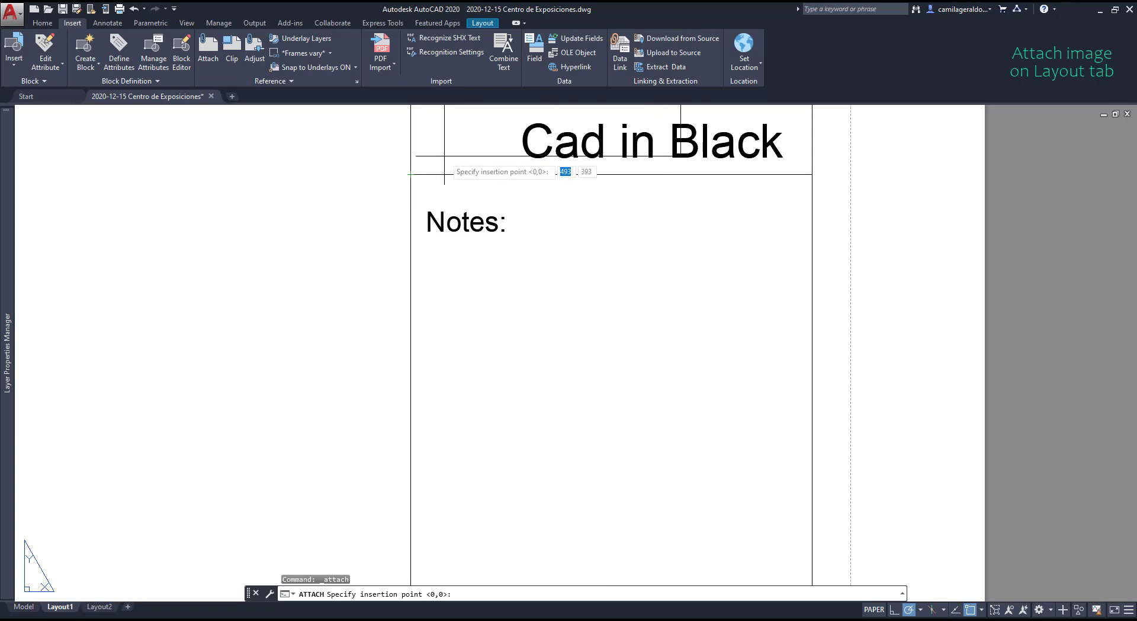
click(444, 172)
scroll(480, 151, down, 6)
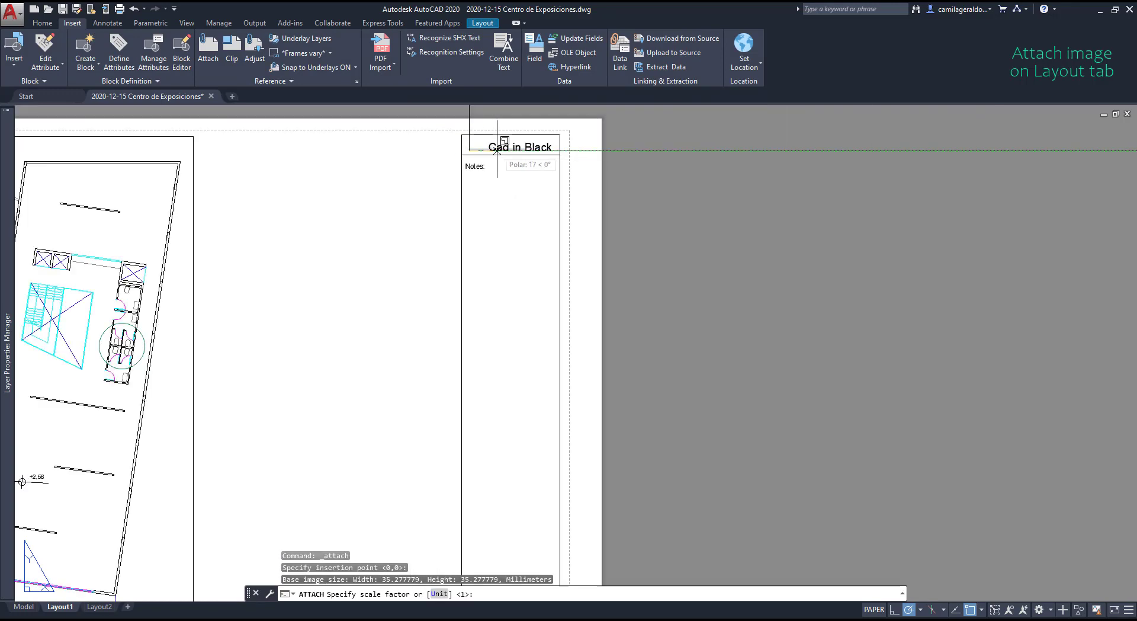
scroll(496, 150, up, 6)
middle_drag(497, 151, 179, 162)
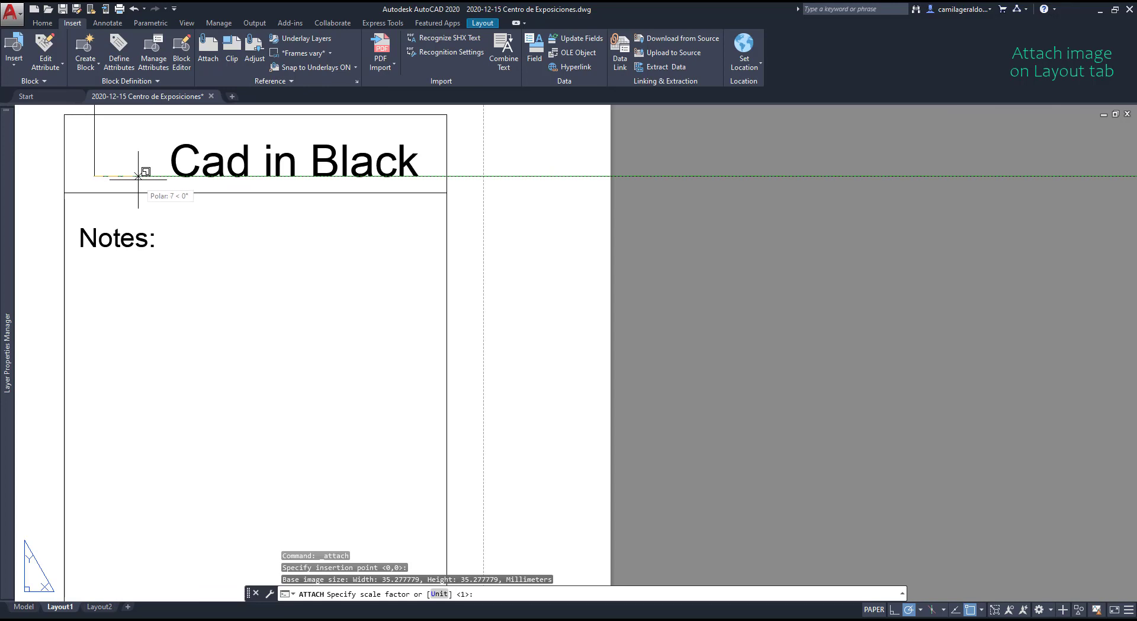
click(146, 177)
scroll(146, 176, down, 10)
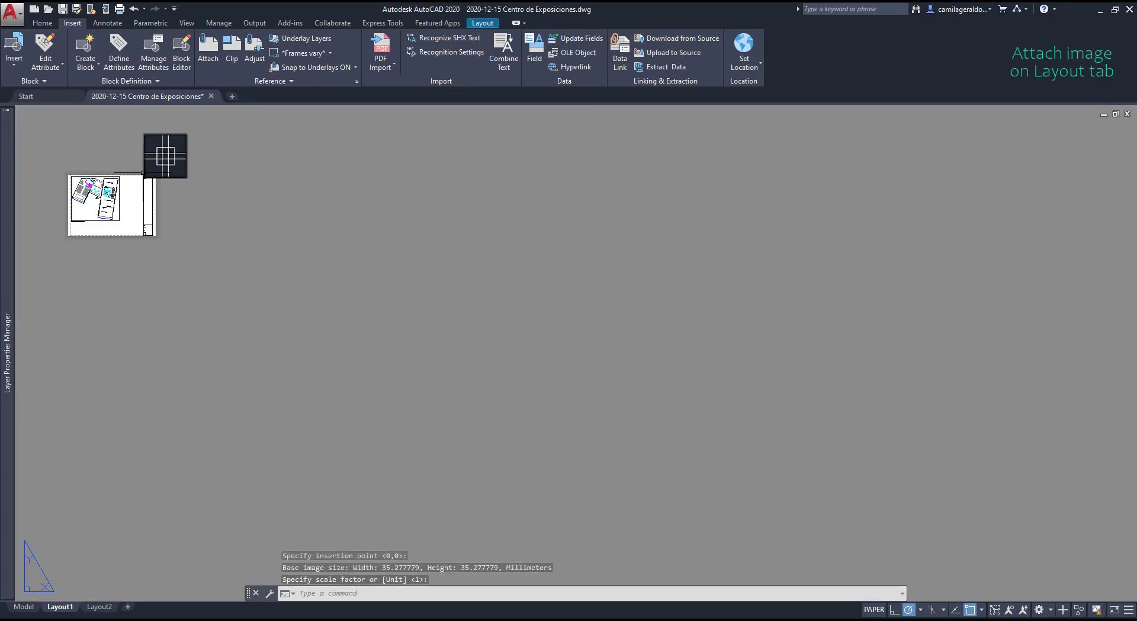
scroll(157, 166, up, 5)
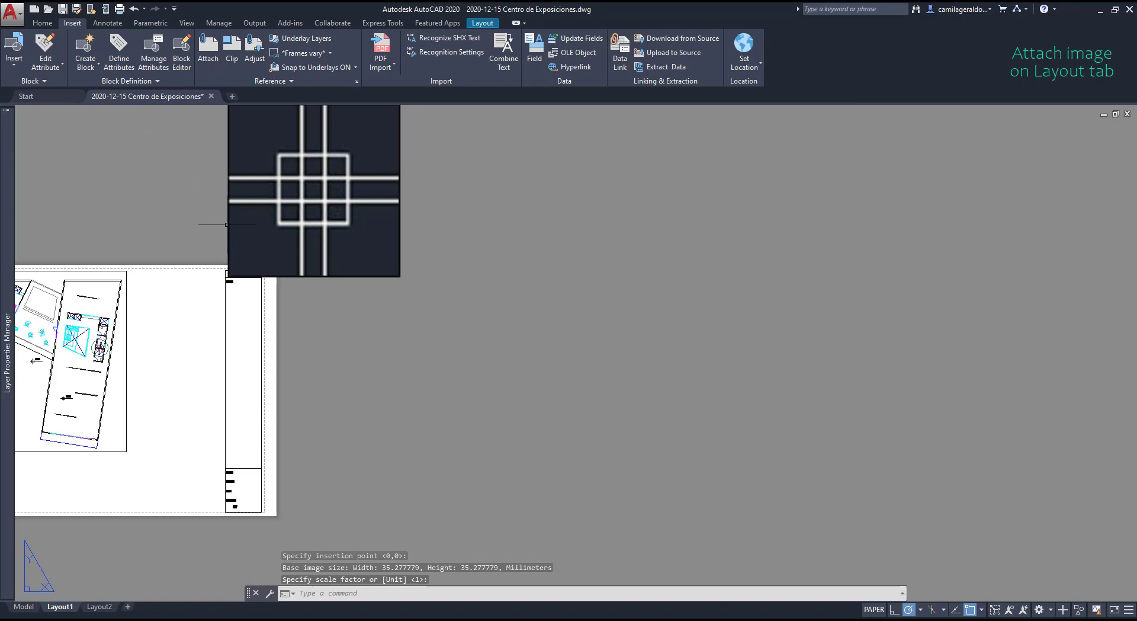
key(Return)
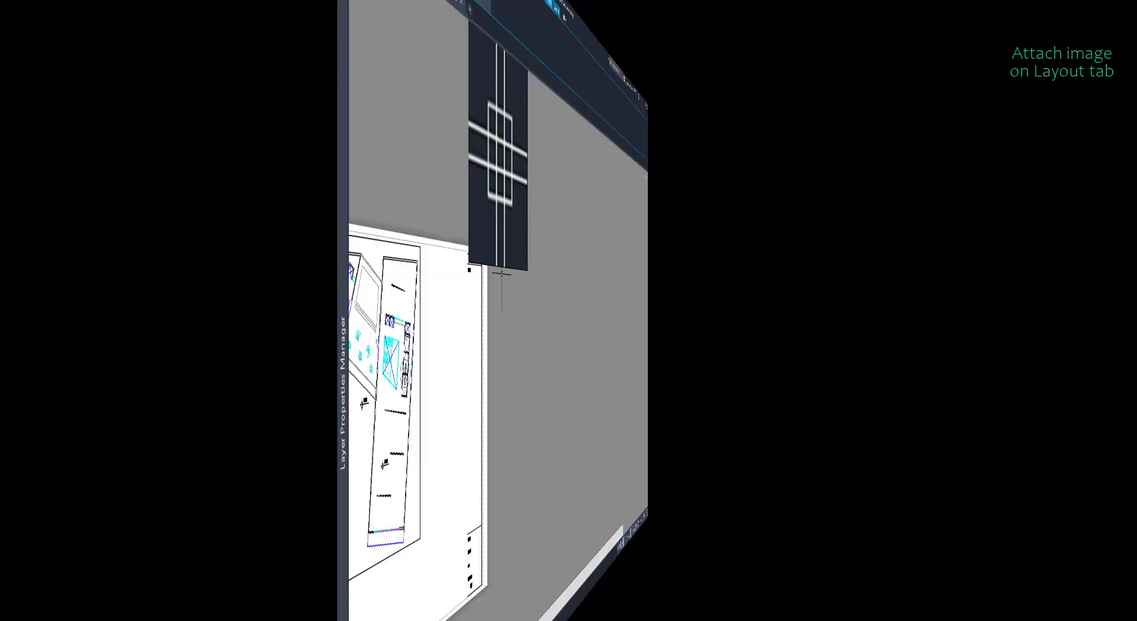
- Scale the logo by reference from its lower-left corner, using its bottom edge as reference and a new length of about 8
text(sc)
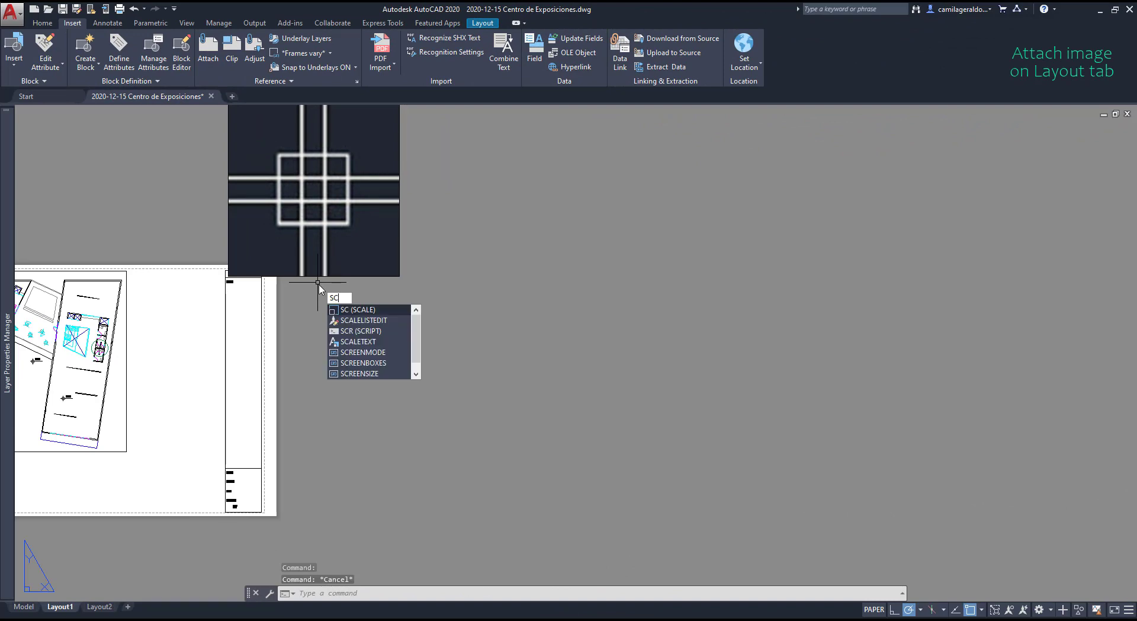
key(Return)
click(335, 276)
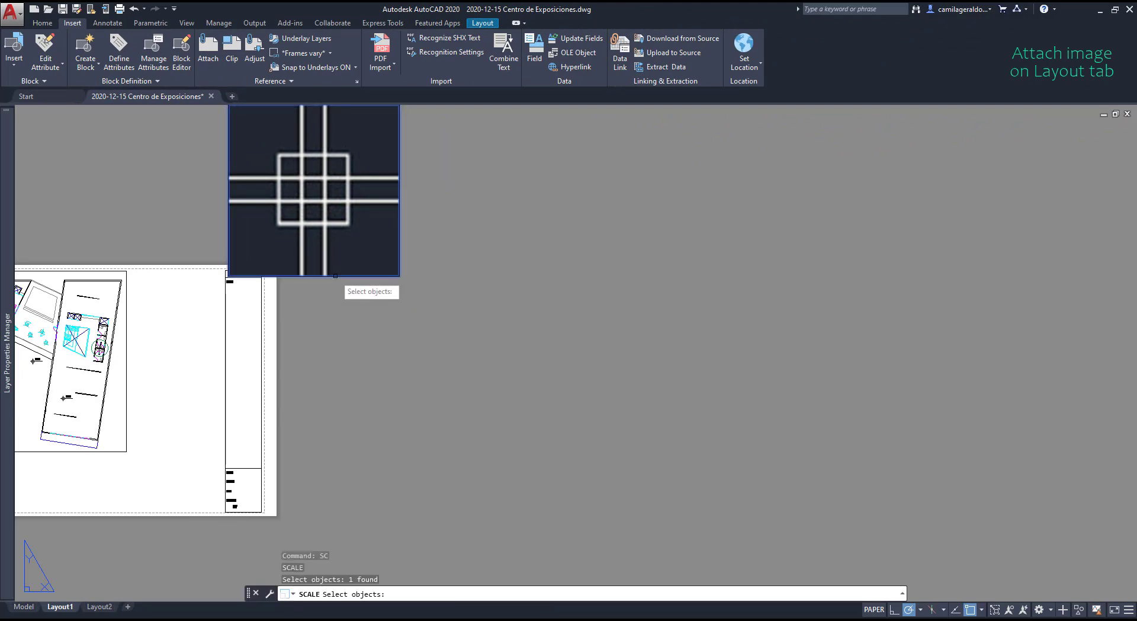
key(Return)
scroll(230, 273, up, 4)
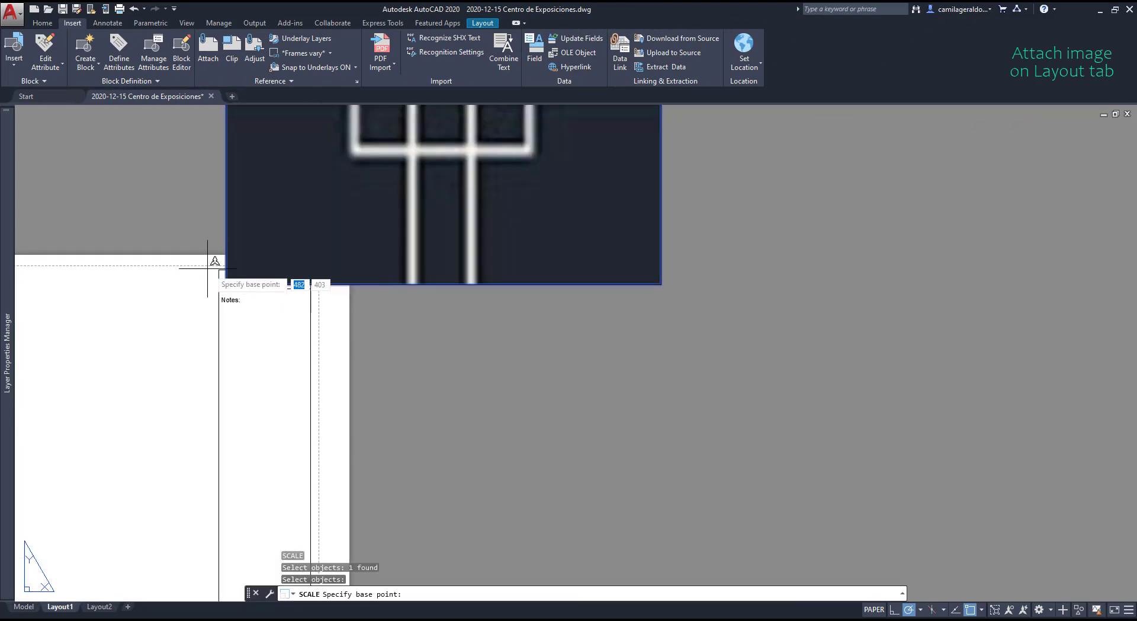
scroll(207, 268, up, 5)
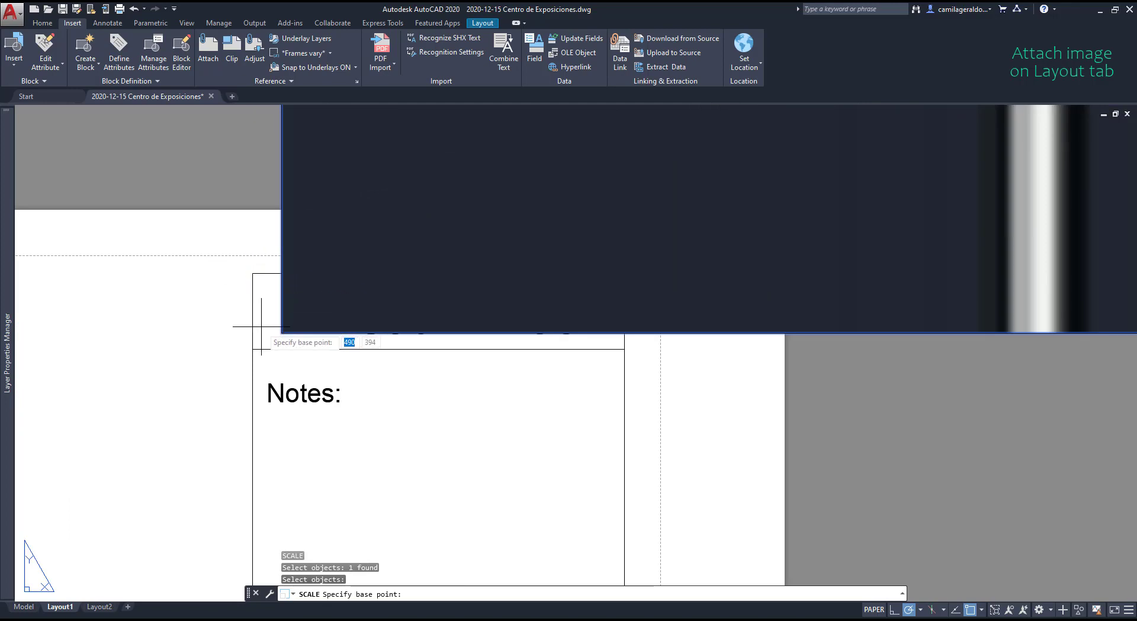
click(281, 333)
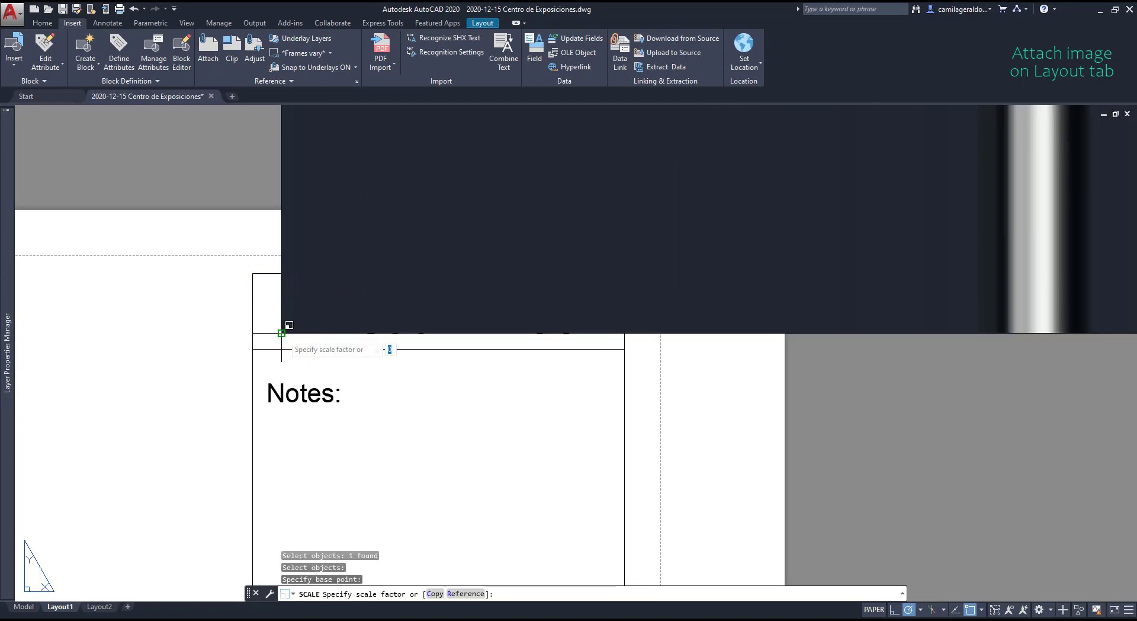
click(466, 594)
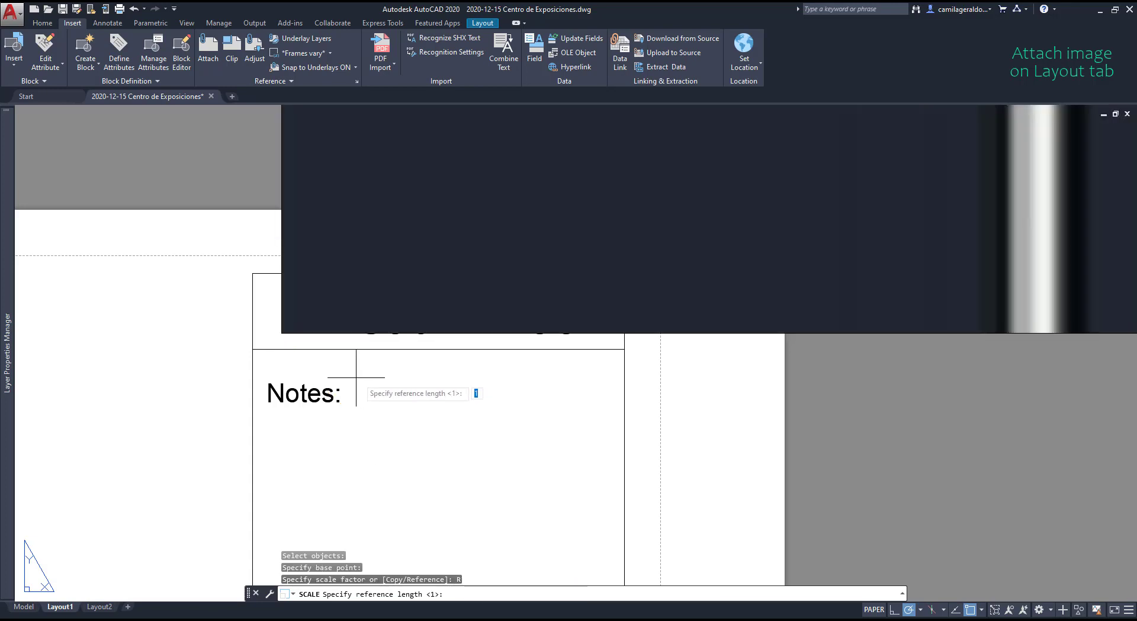
click(281, 333)
scroll(281, 333, down, 4)
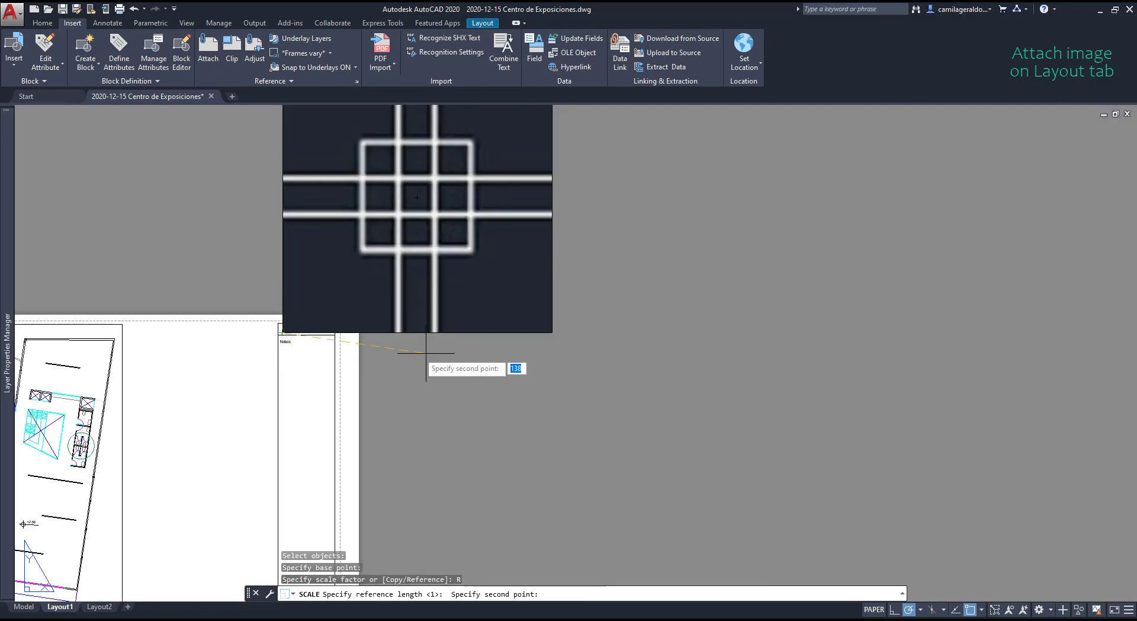
click(553, 333)
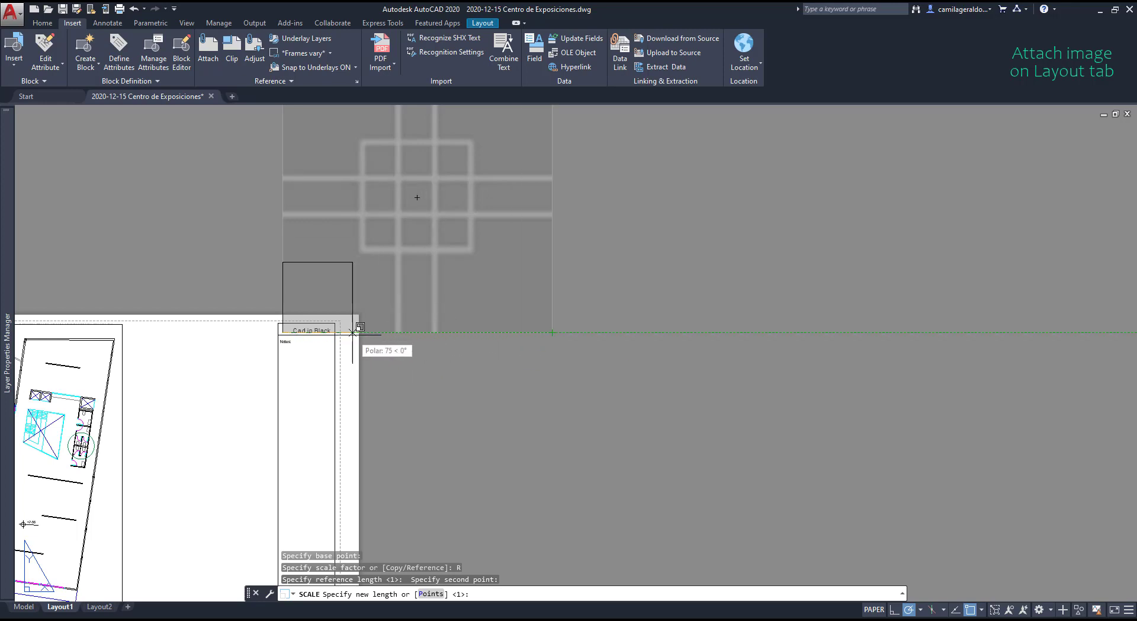
scroll(353, 332, up, 5)
scroll(248, 324, up, 3)
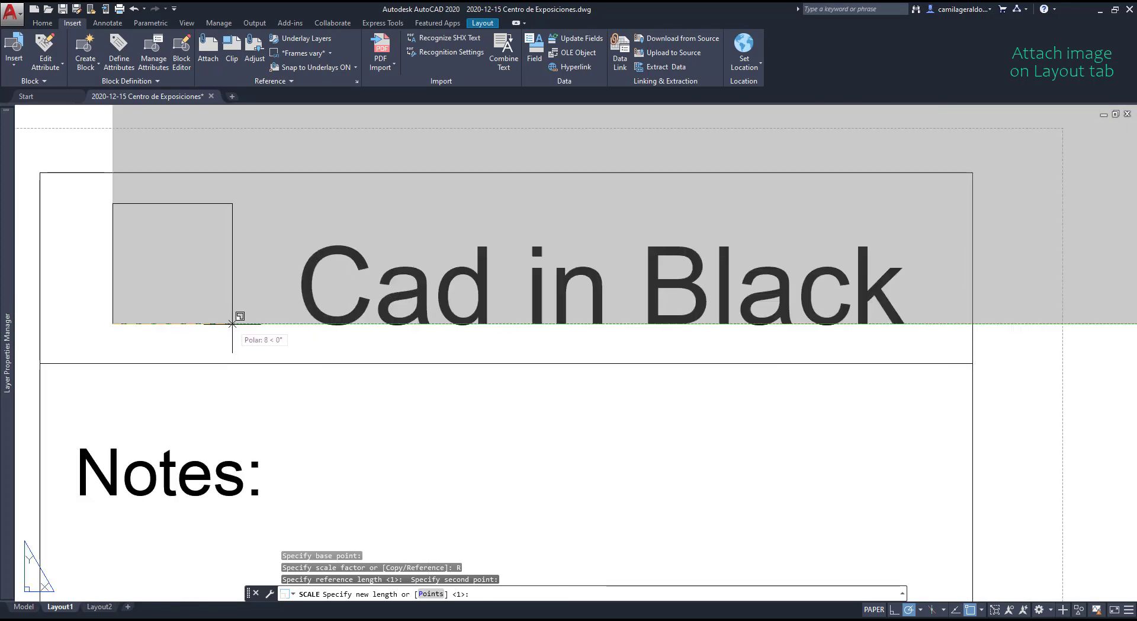
click(243, 324)
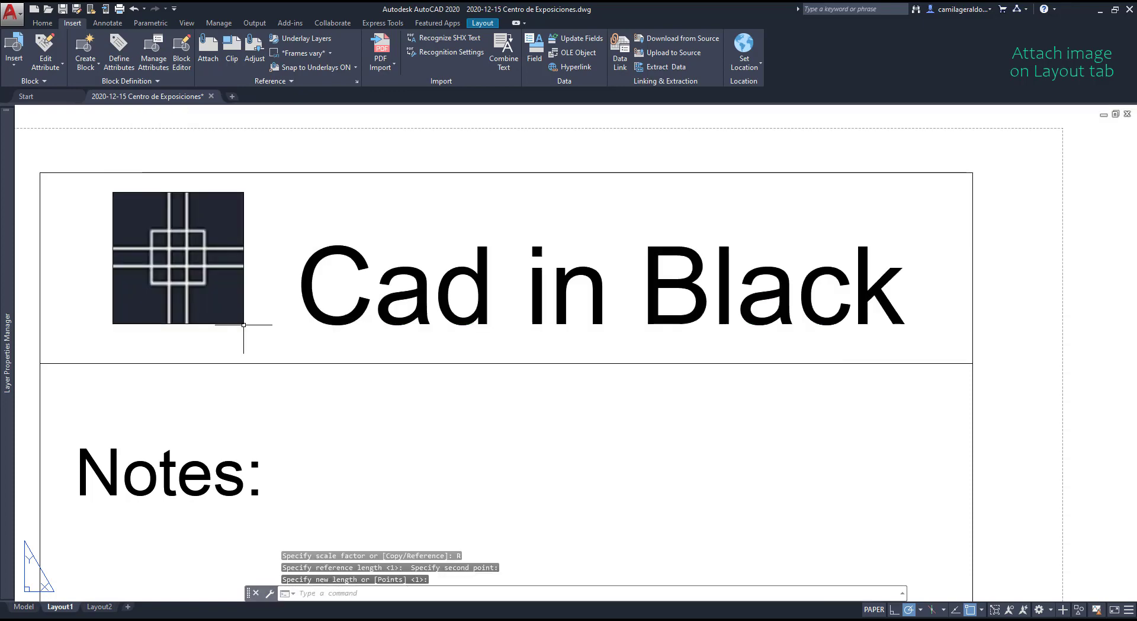
- Create a rectangular viewport between the floor plan viewport and the title block, with its upper edge aligned to the plan viewport
scroll(279, 320, down, 6)
scroll(435, 311, down, 3)
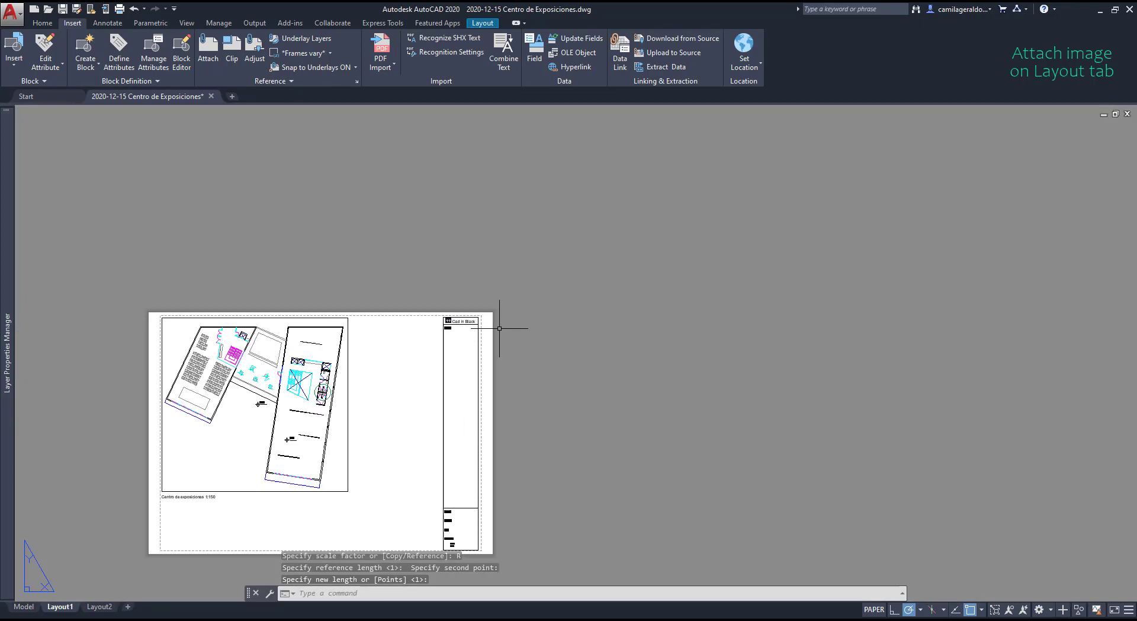
scroll(445, 365, up, 5)
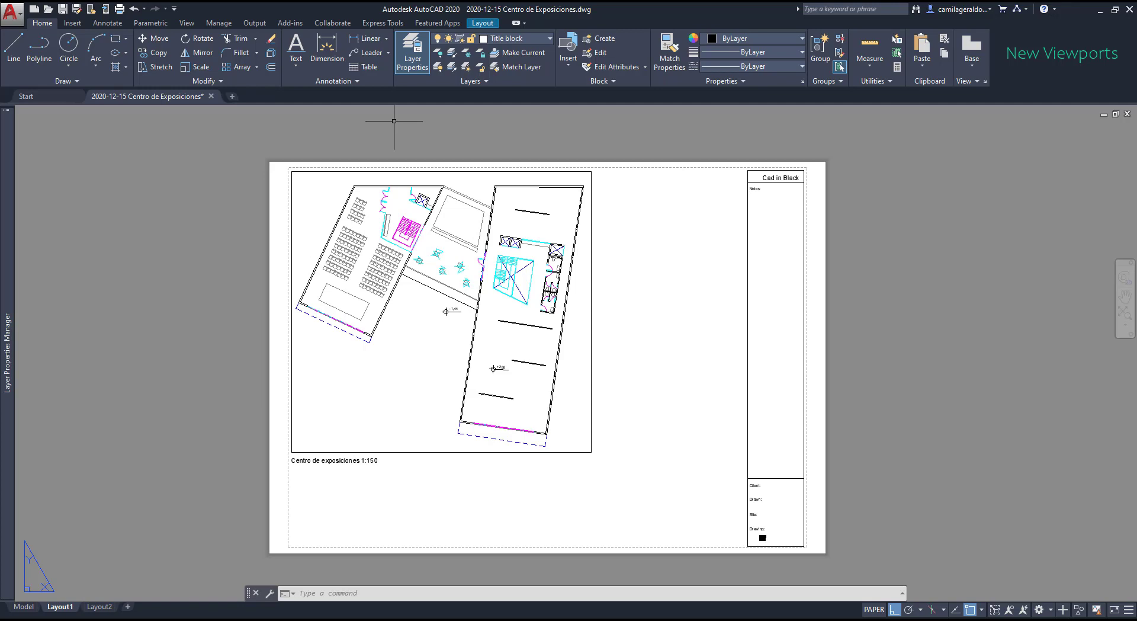
click(490, 24)
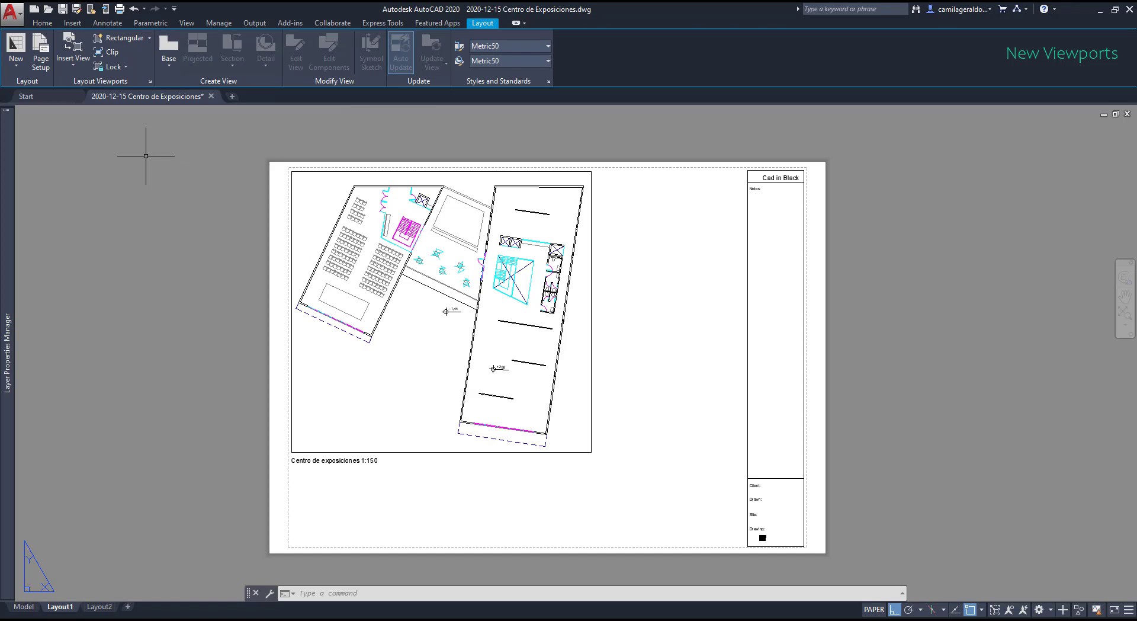
click(149, 38)
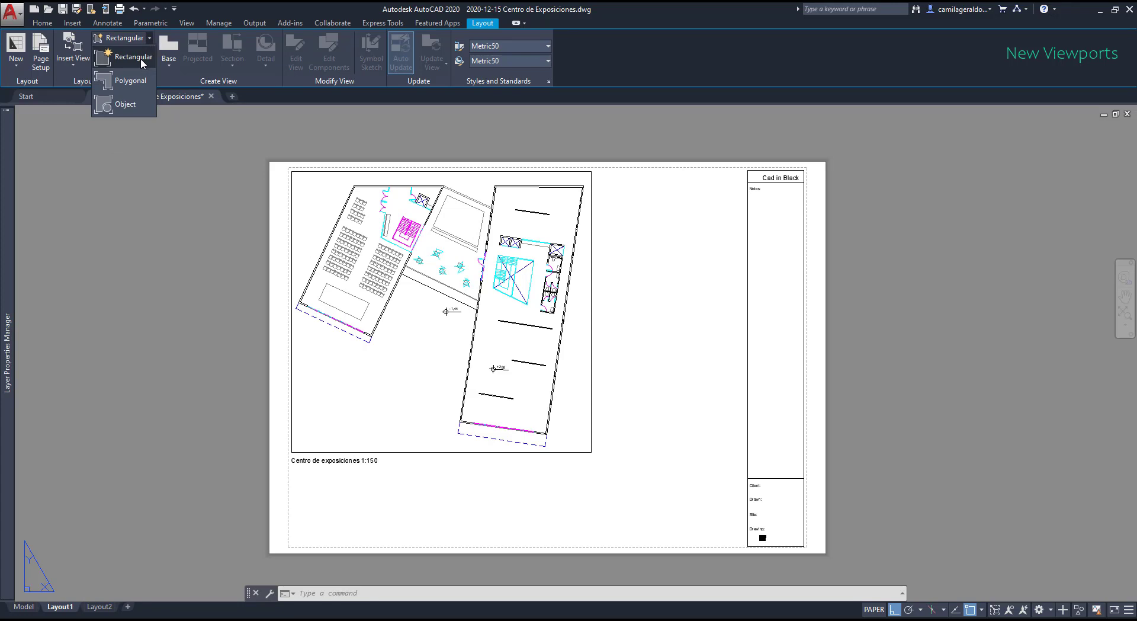
click(140, 58)
scroll(676, 215, up, 2)
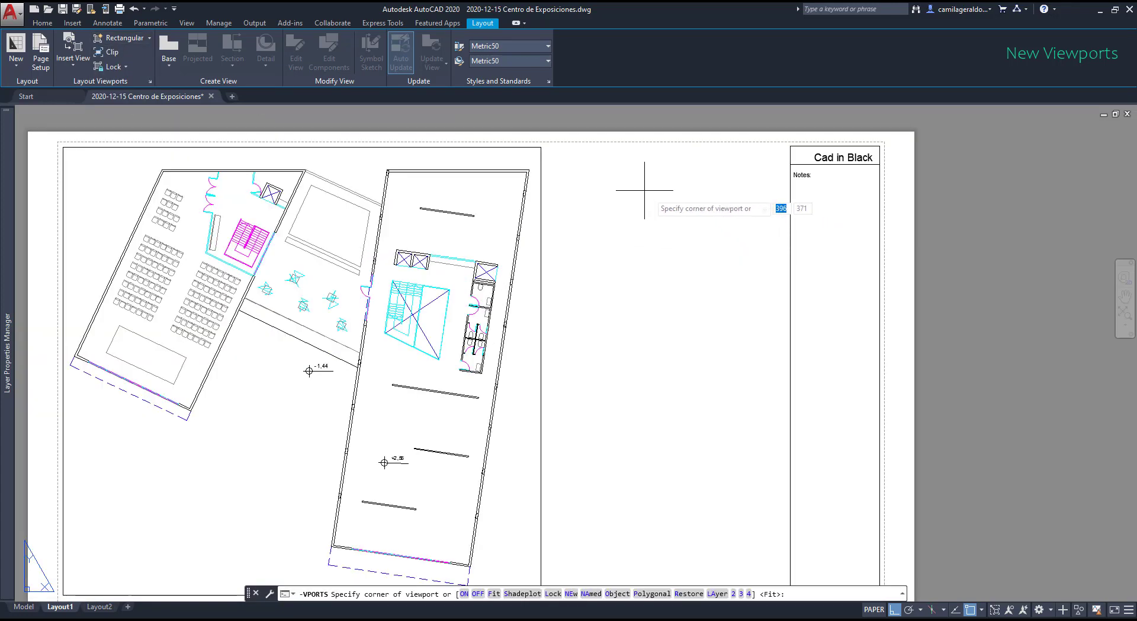
click(564, 147)
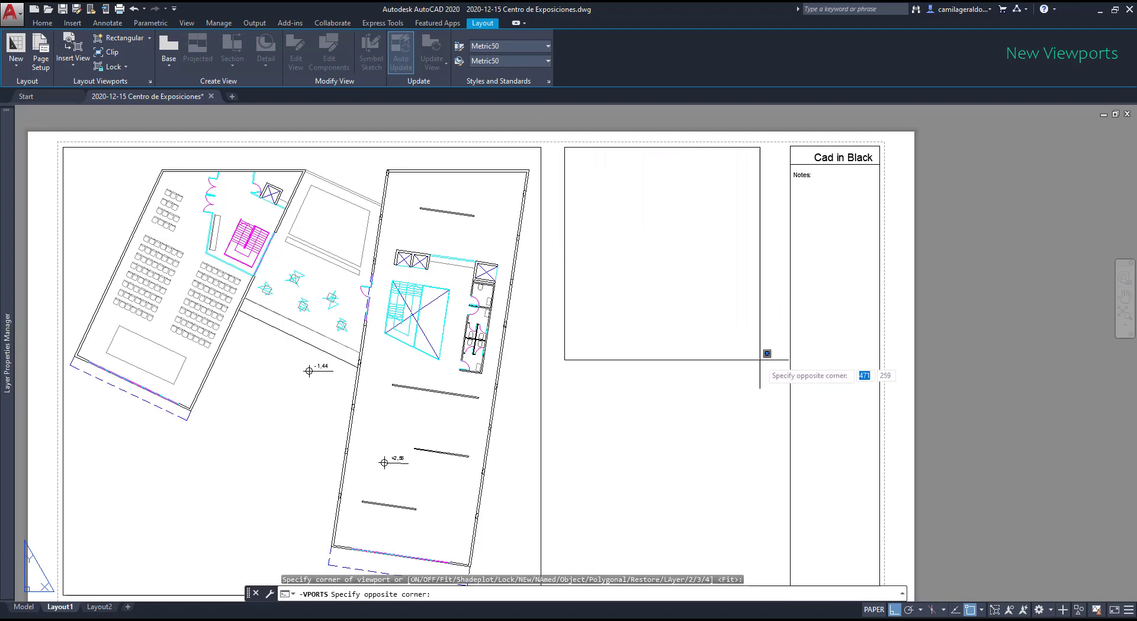
click(782, 389)
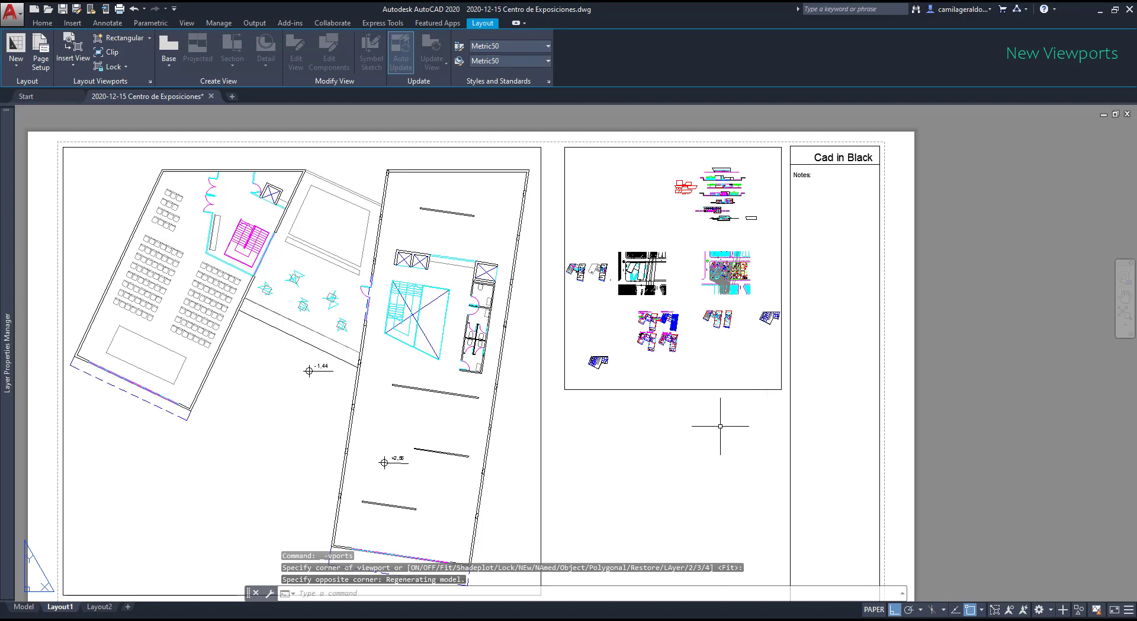
- Activate the new viewport and apply the custom model view "detail1" to it
double_click(678, 261)
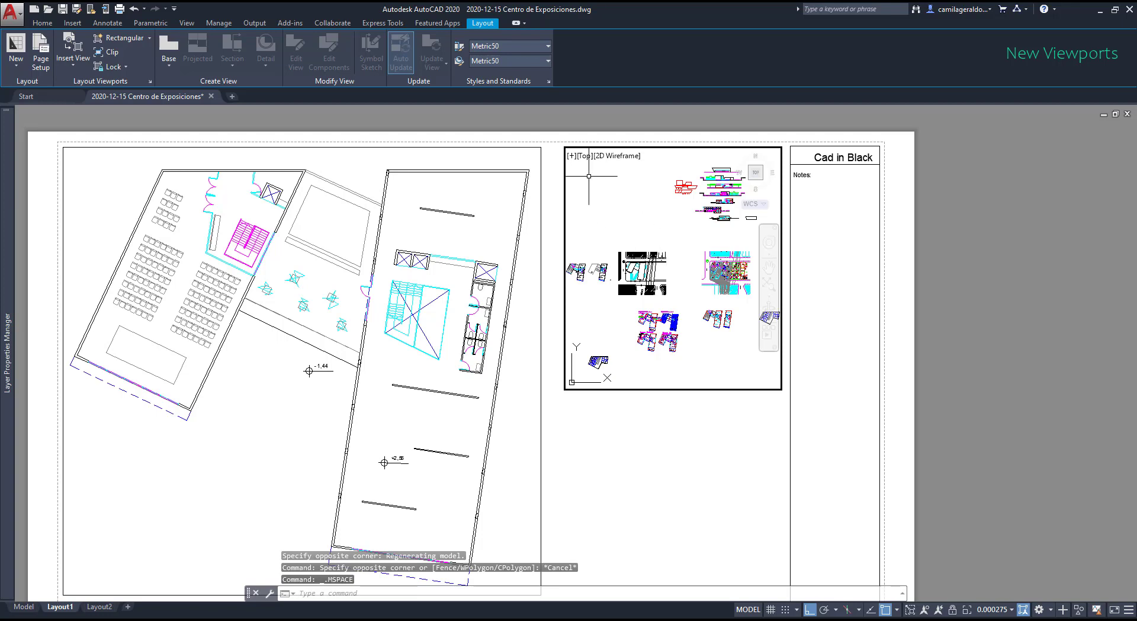
click(585, 156)
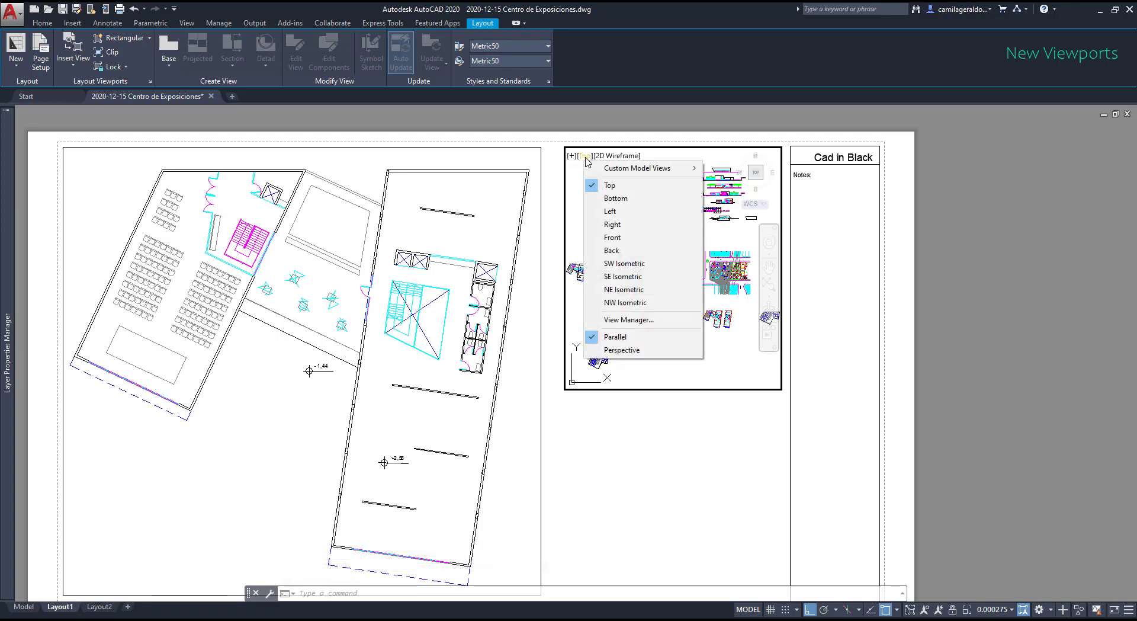
mouse_move(625, 172)
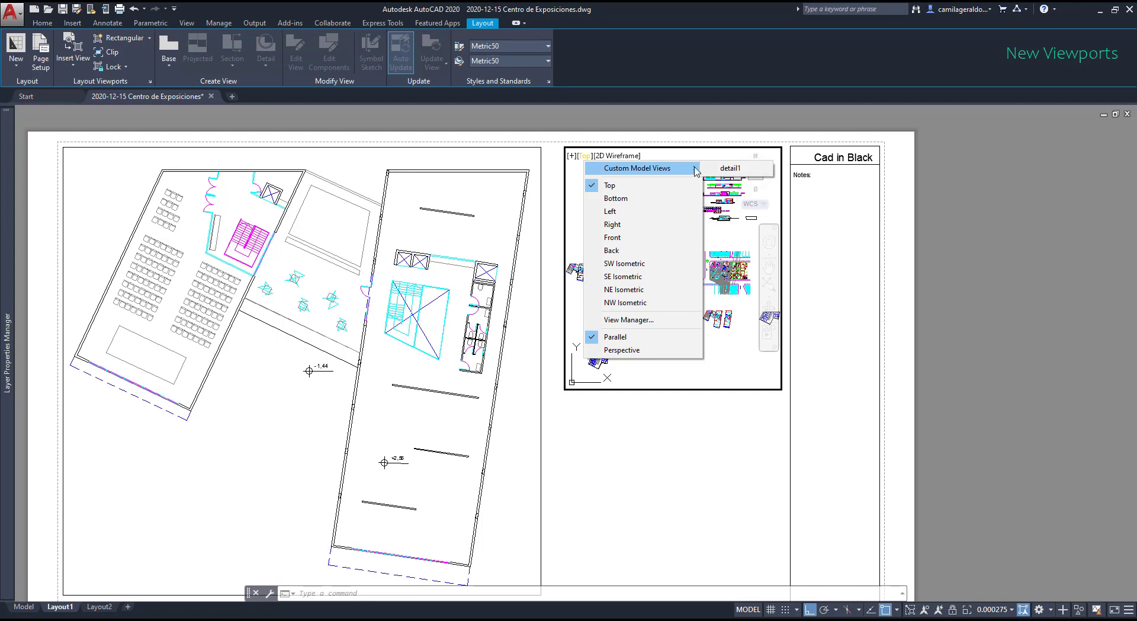
click(732, 168)
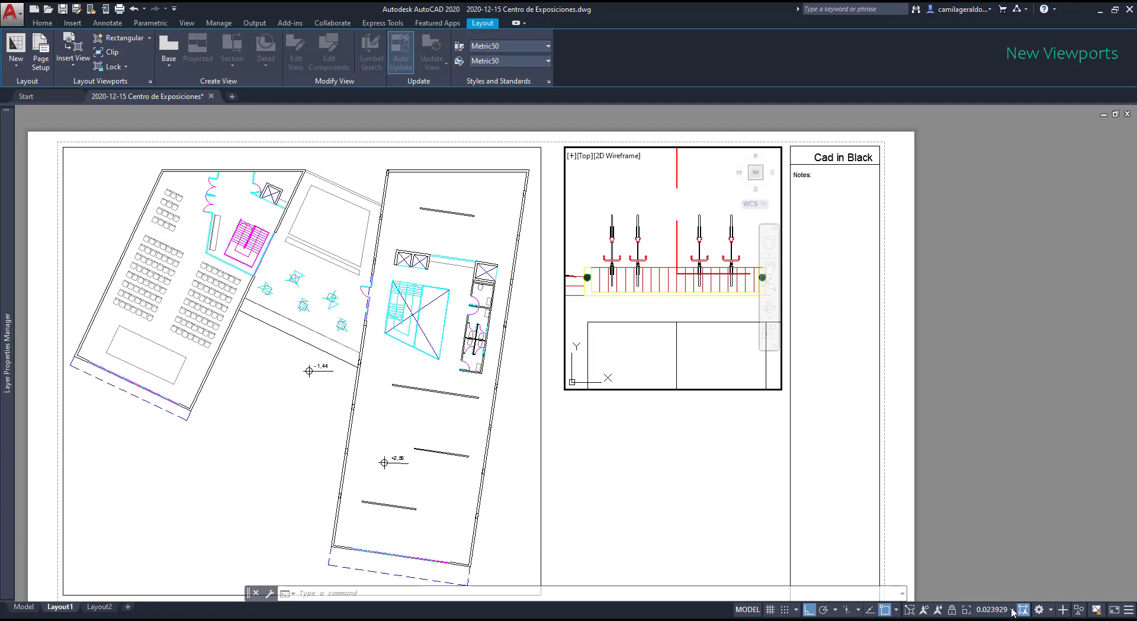
- Set the detail viewport's scale to 1:50, then return to paper space and select the viewport's frame
click(1012, 610)
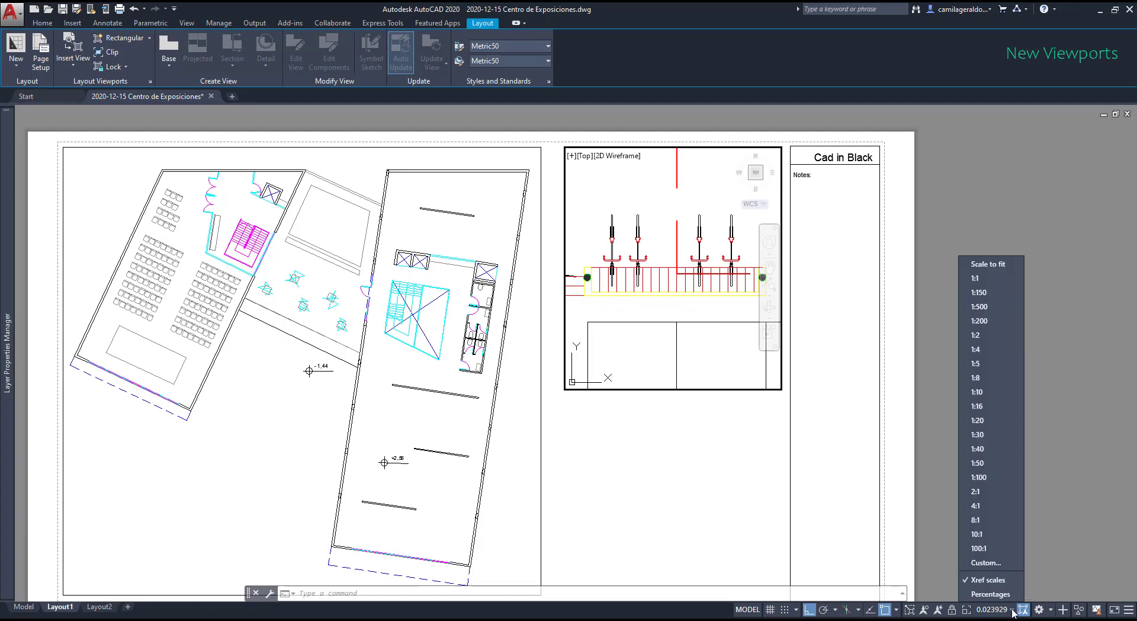
click(987, 463)
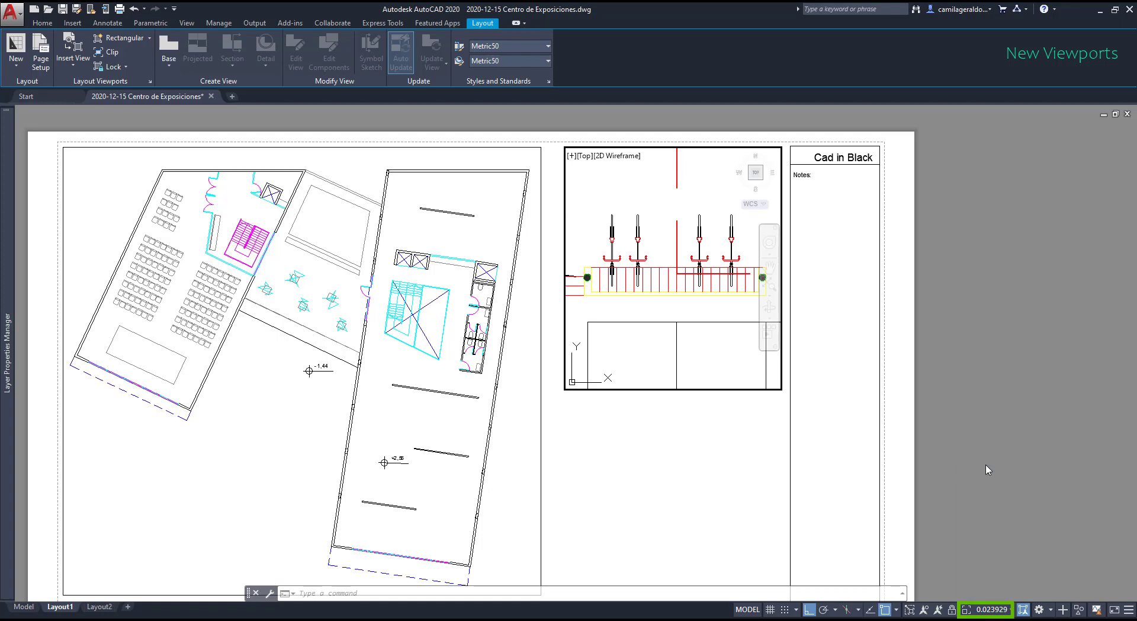
double_click(676, 461)
click(666, 389)
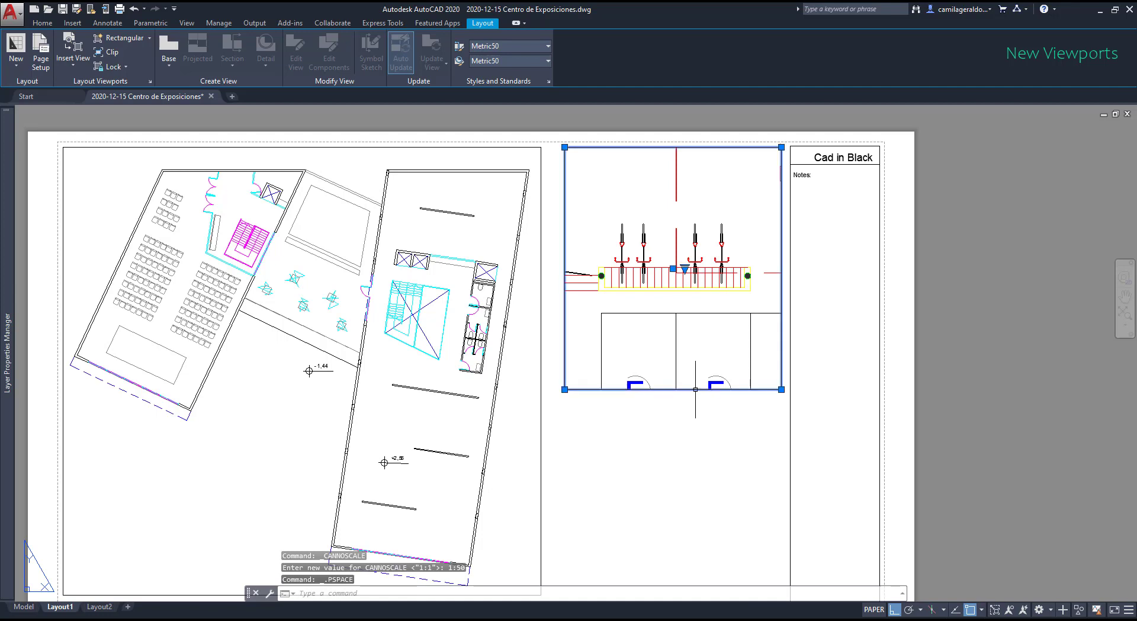
- Shorten the detail viewport by raising its lower edge to just beneath the bicycle detail, repositioning the detail inside the frame
click(782, 389)
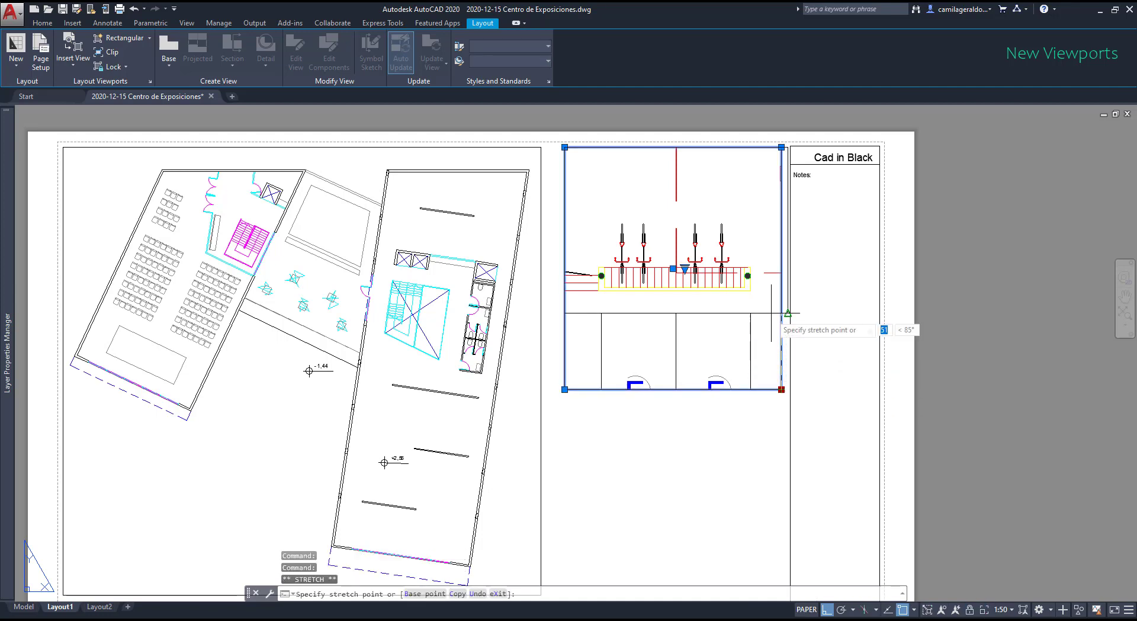
click(753, 304)
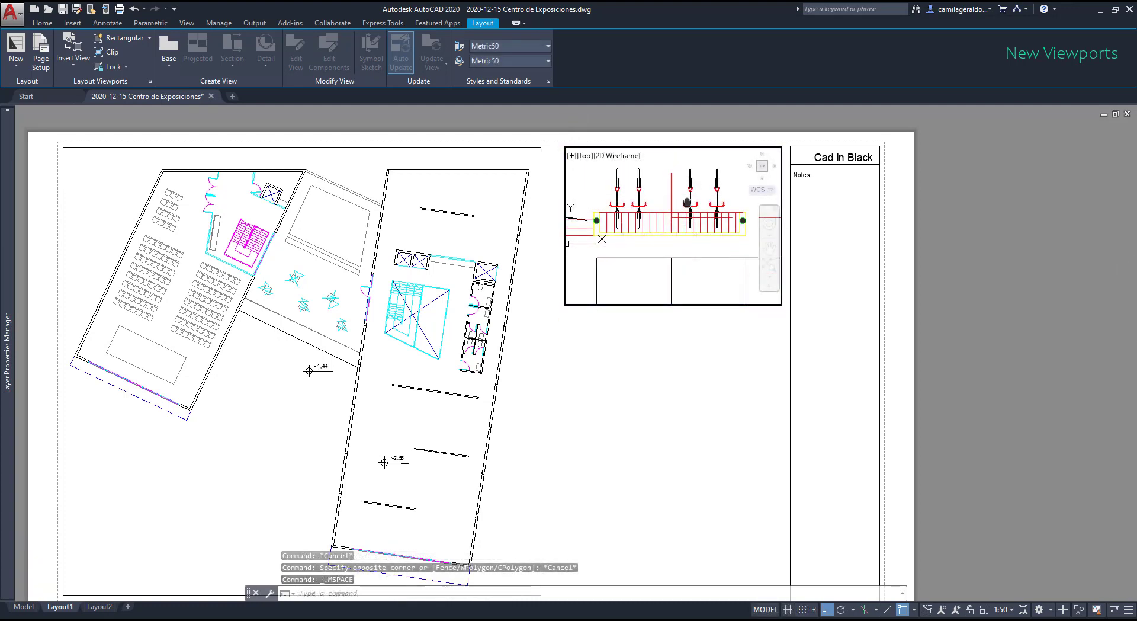
click(782, 305)
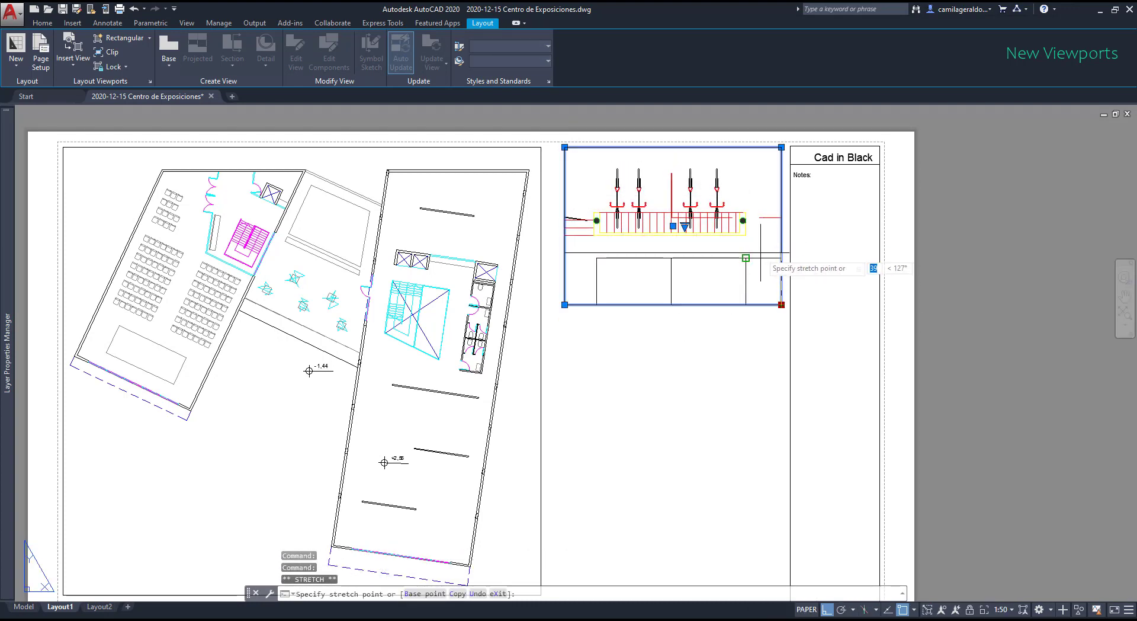
click(746, 252)
key(Escape)
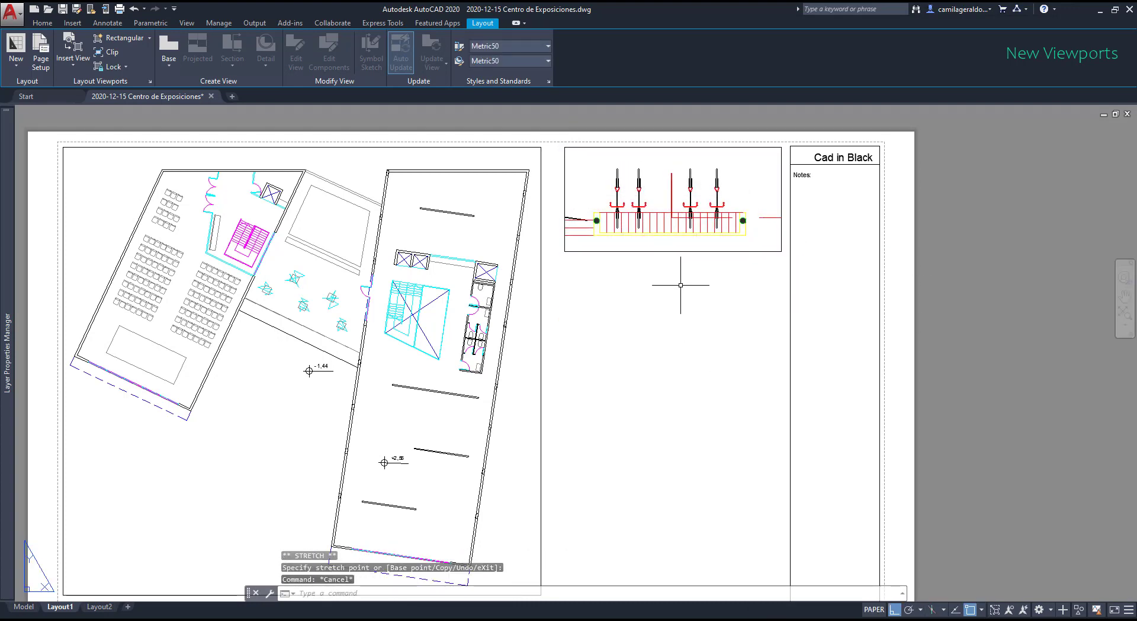
- Activate the bicycle detail viewport, lock its view and scale, then return to paper space
double_click(686, 222)
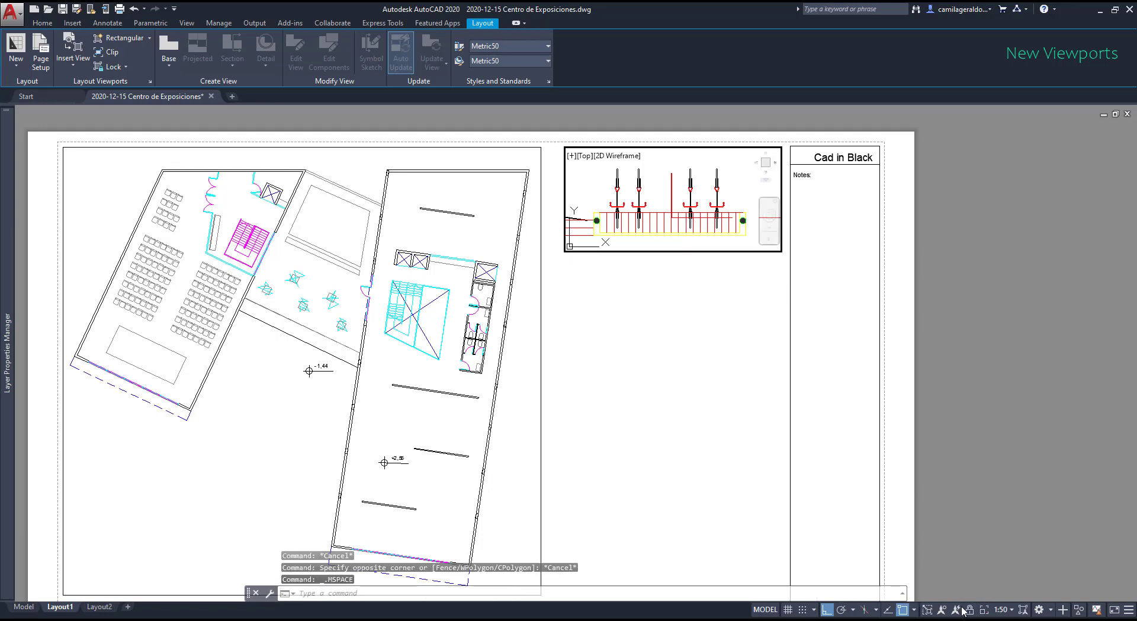
click(970, 613)
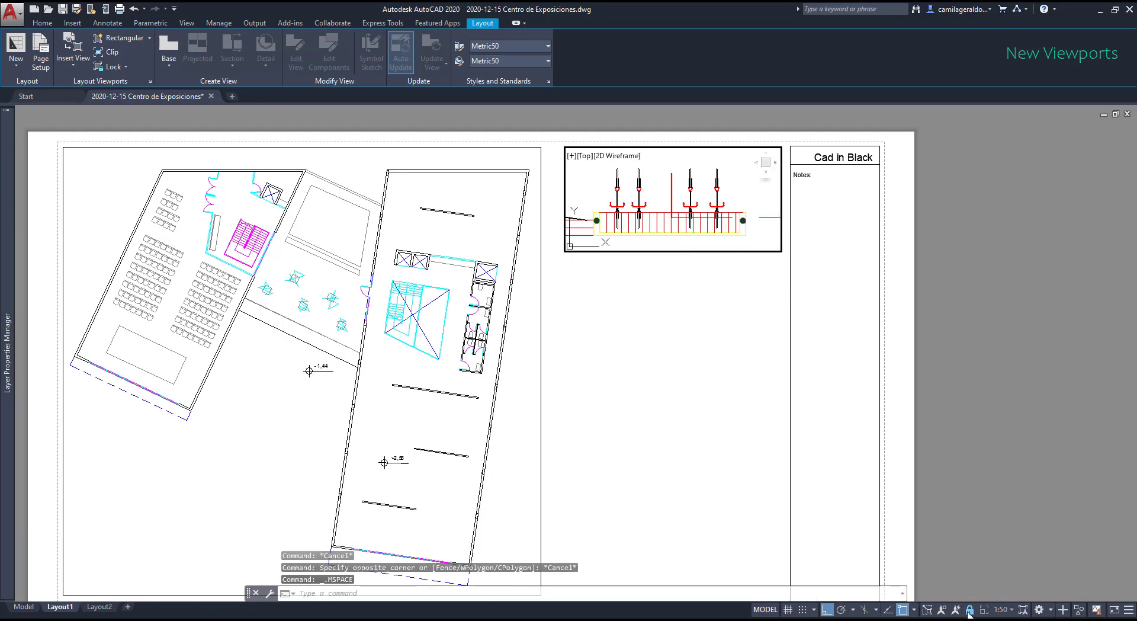
double_click(676, 284)
- Copy the "Centro de exposiciones 1:150" caption from the plan viewport's lower-left corner to the detail viewport's lower-left corner
scroll(686, 271, down, 2)
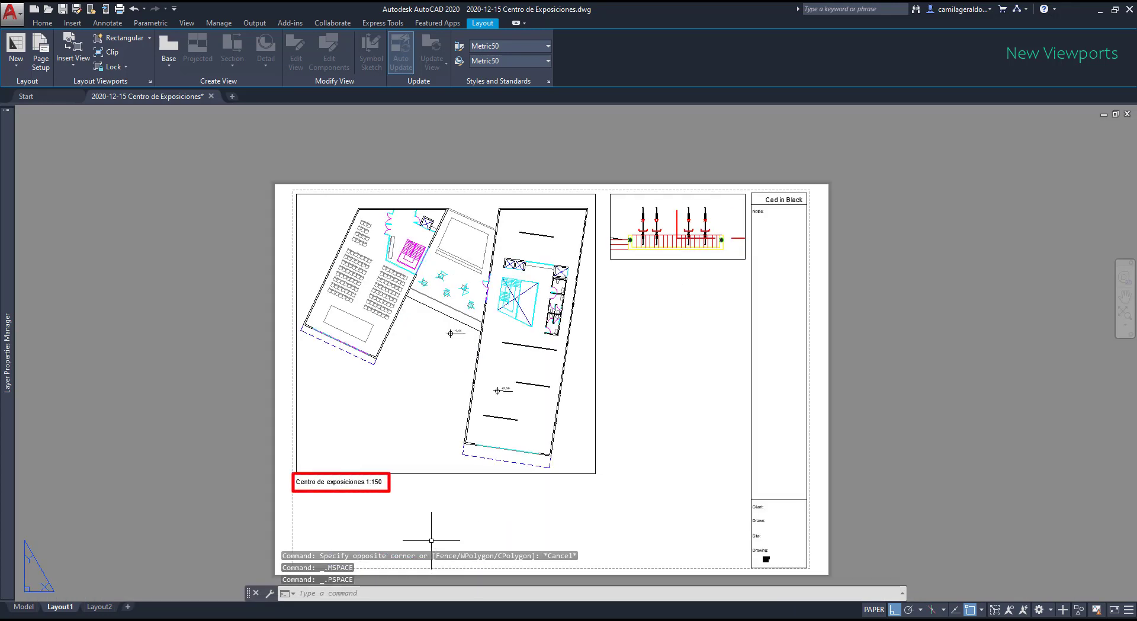
text(C)
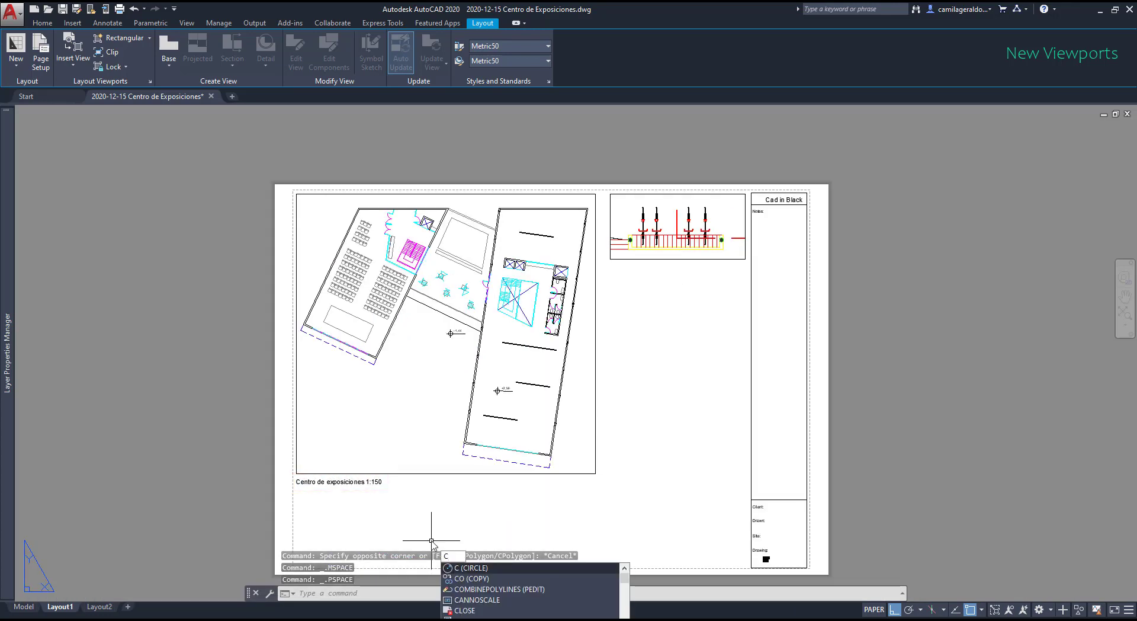
text(O)
key(Return)
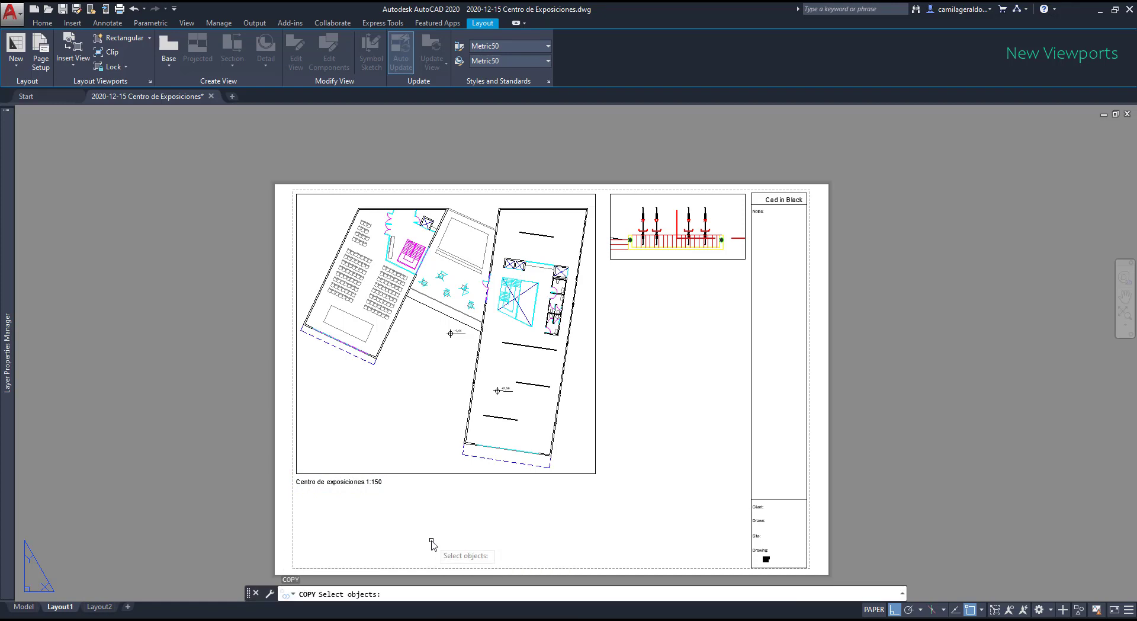
click(343, 482)
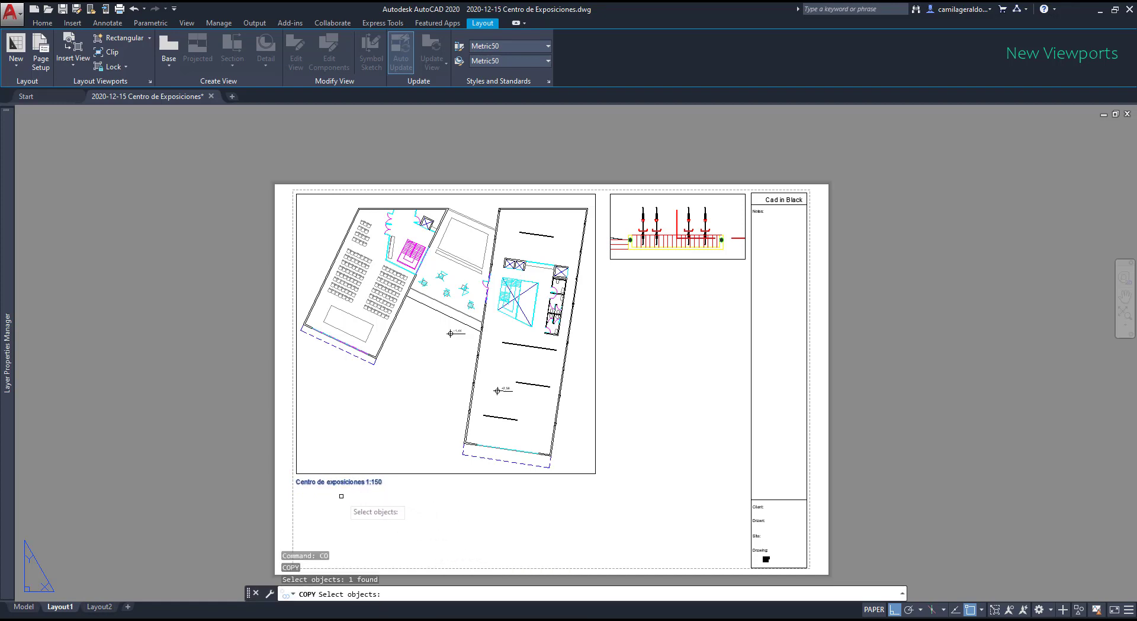
key(Return)
scroll(303, 492, up, 4)
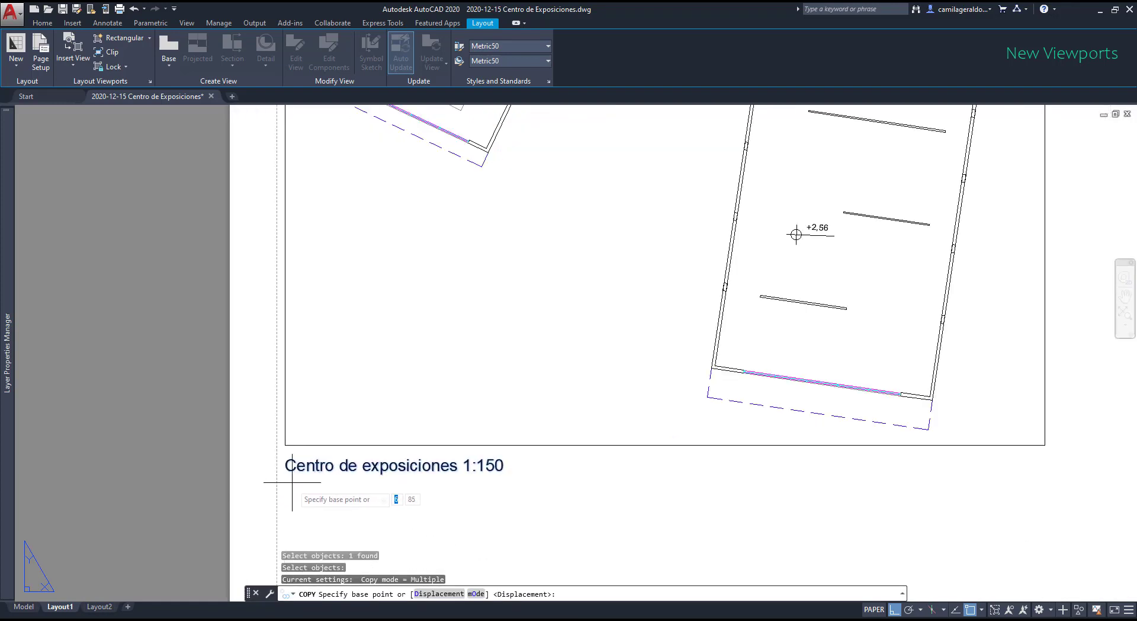
click(285, 445)
scroll(285, 445, down, 5)
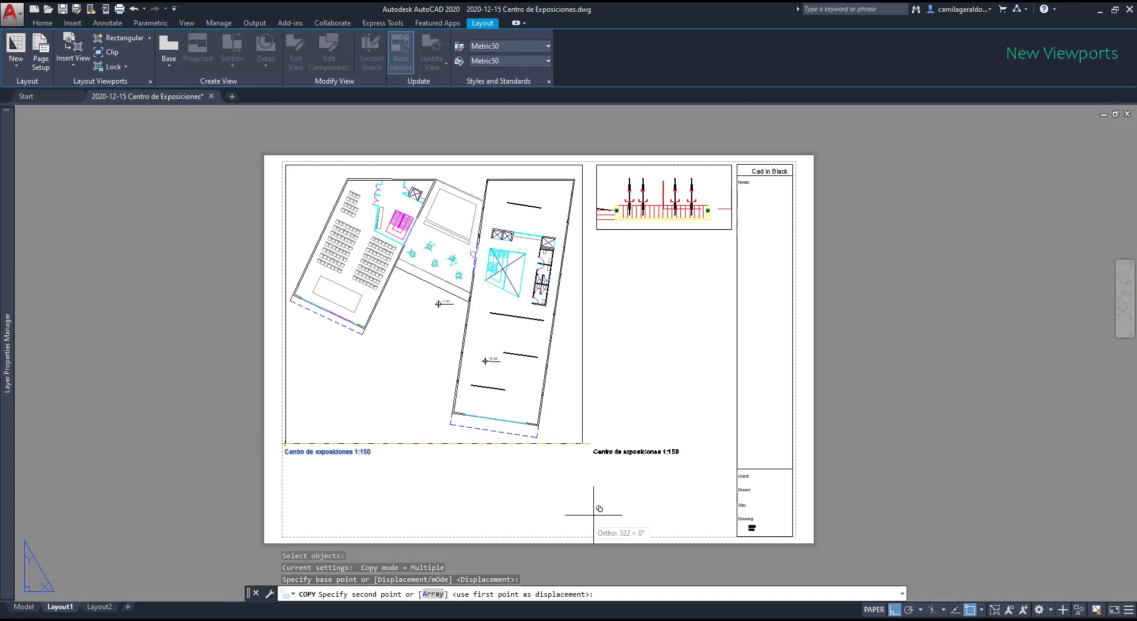
scroll(662, 218, up, 2)
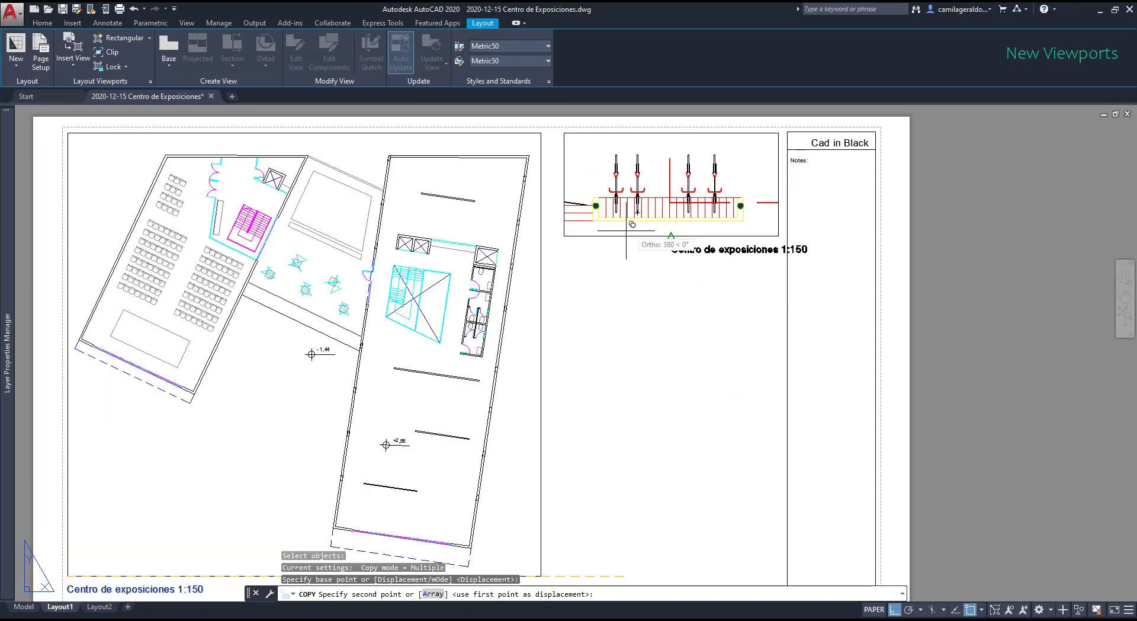
click(564, 235)
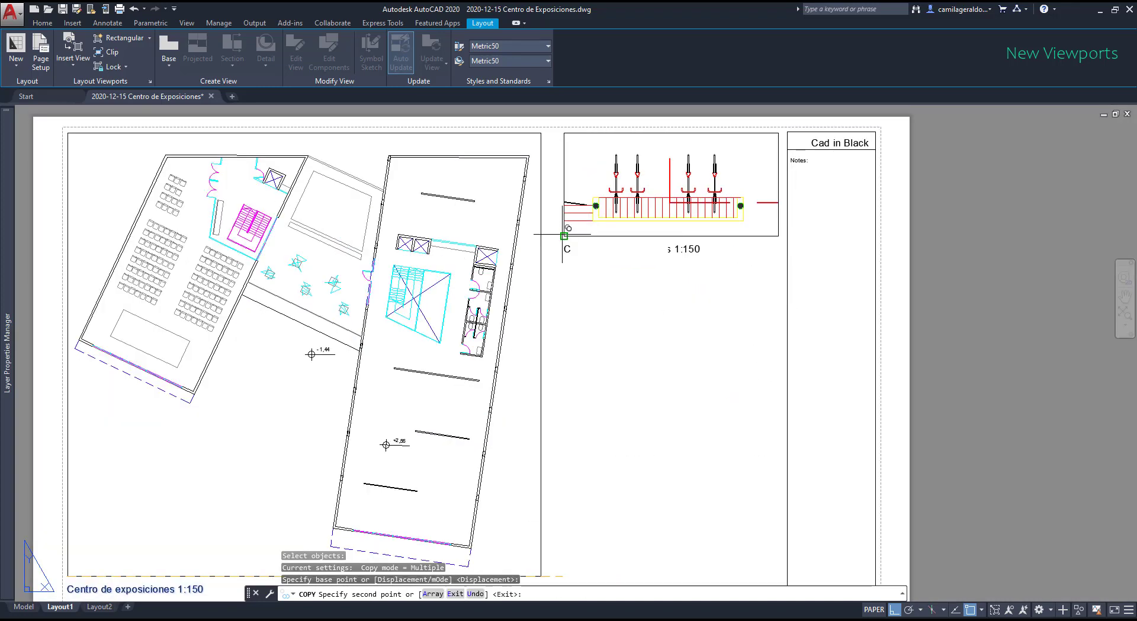
key(Escape)
- Change the copied caption under the detail viewport to "detail....... 1:50"
double_click(665, 250)
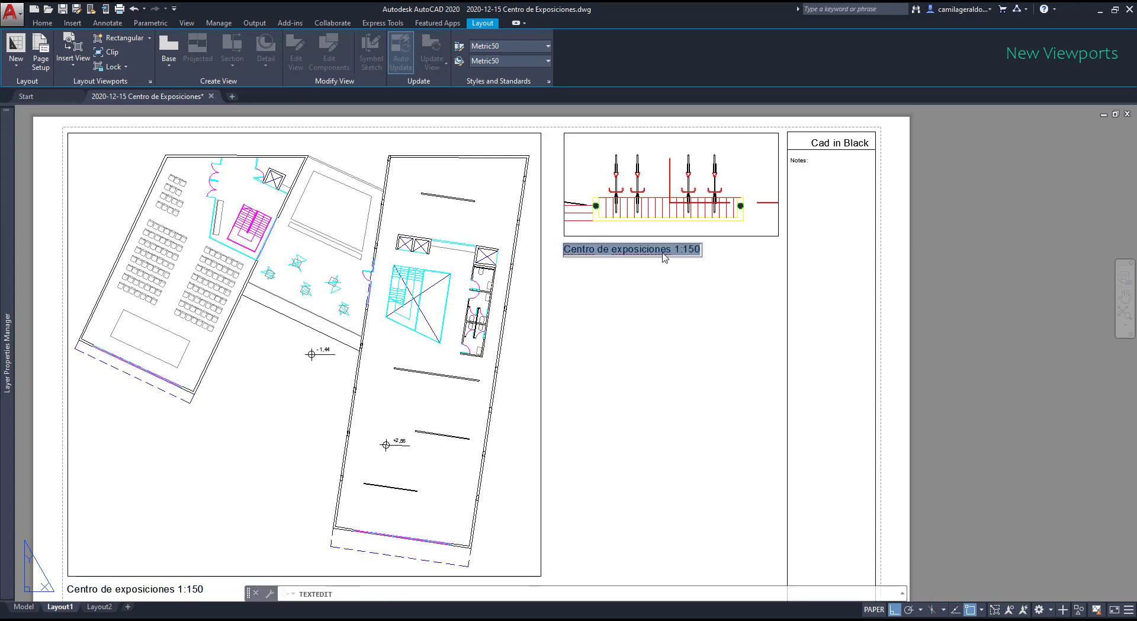
click(673, 251)
drag(674, 250, 557, 250)
text(detail....... 1:)
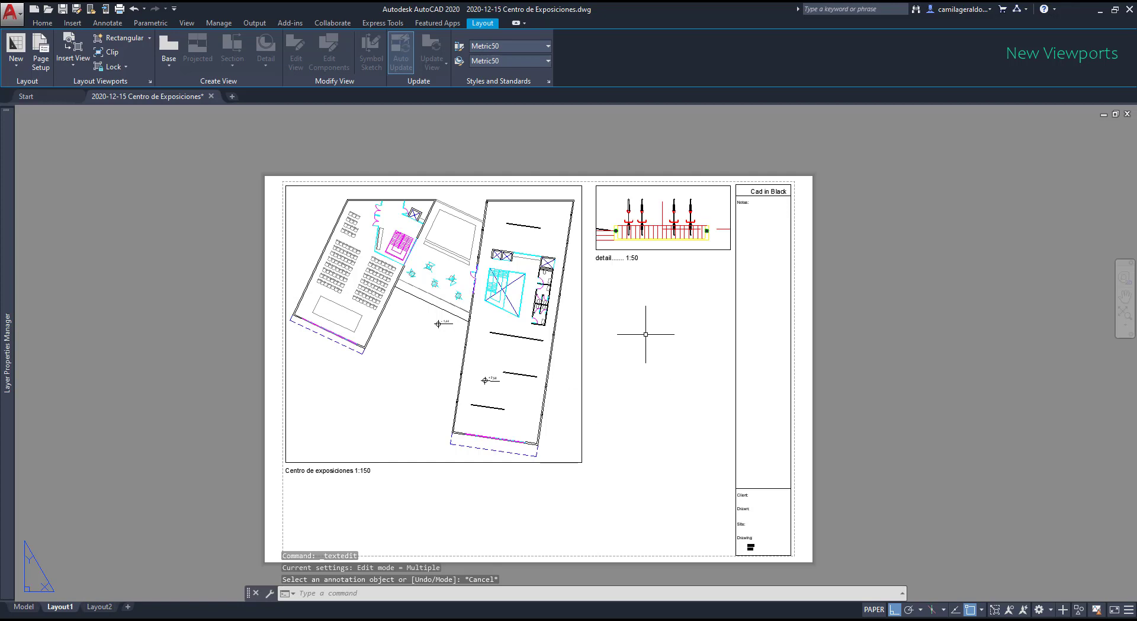
- Draw a circle with a radius of about 66 below the detail caption, between the plan viewport and the title block
text(c)
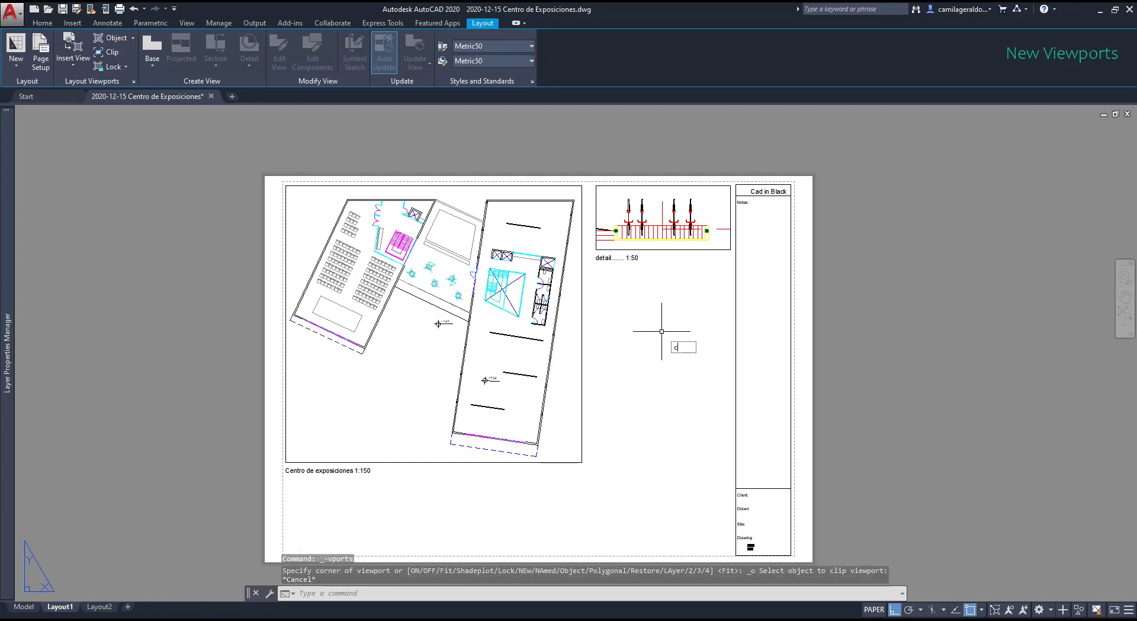
key(Return)
click(658, 374)
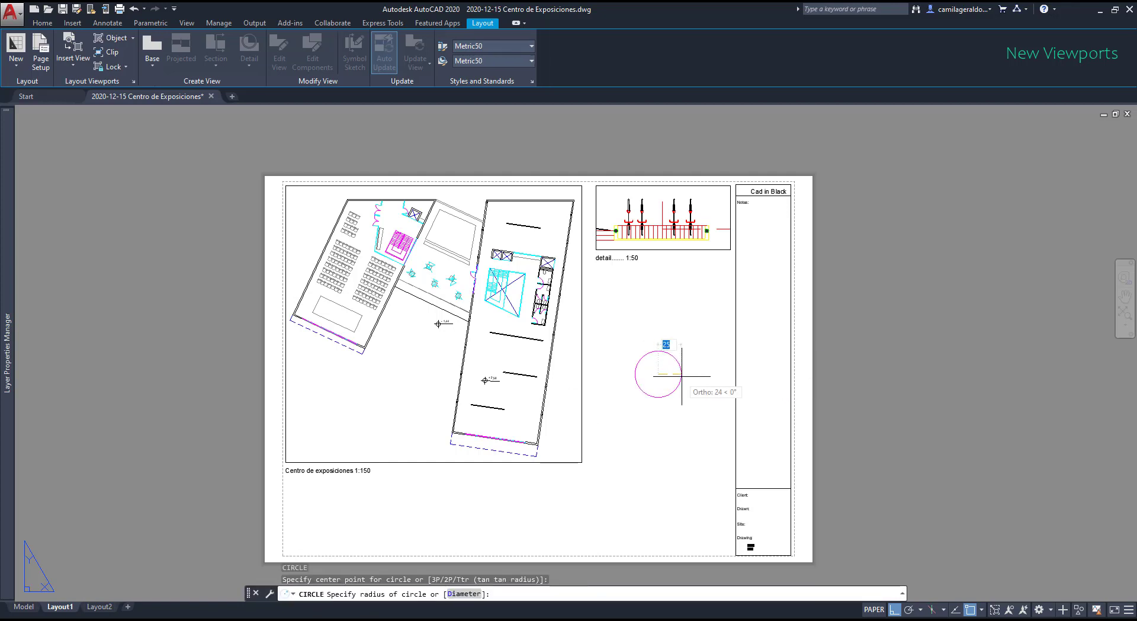
click(718, 379)
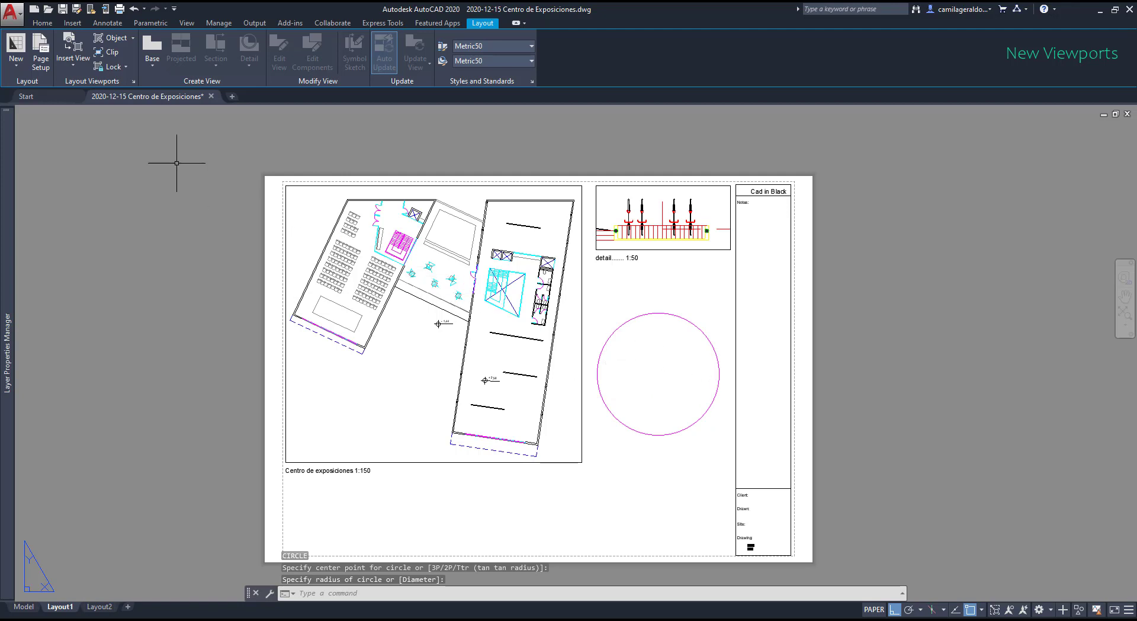
- Convert the circle into a viewport using the Object viewport option
click(116, 38)
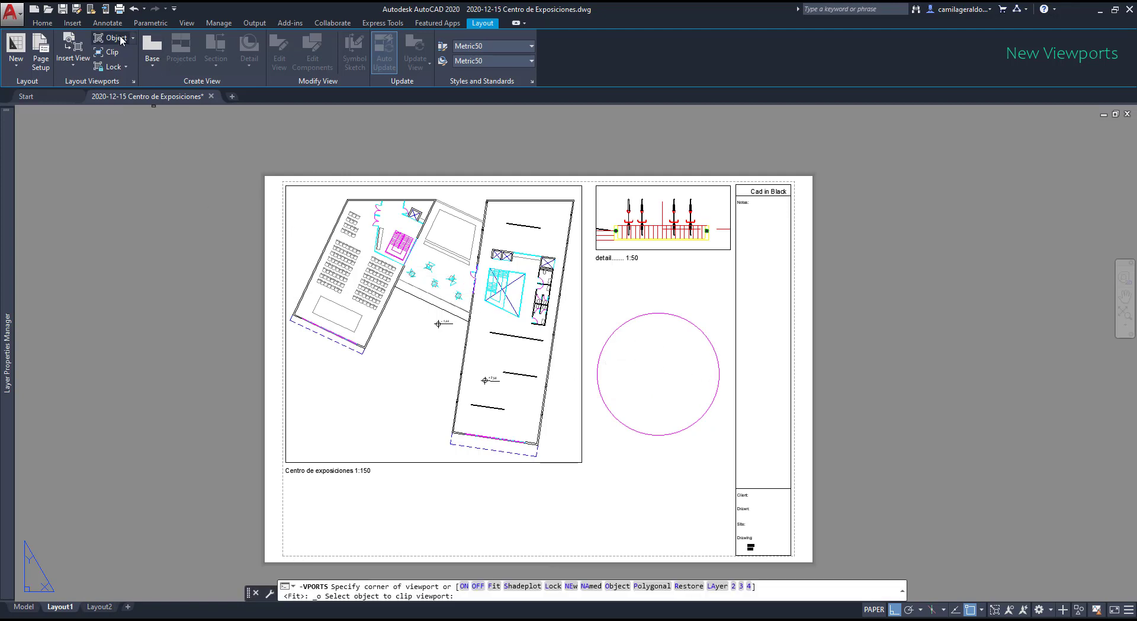
click(133, 38)
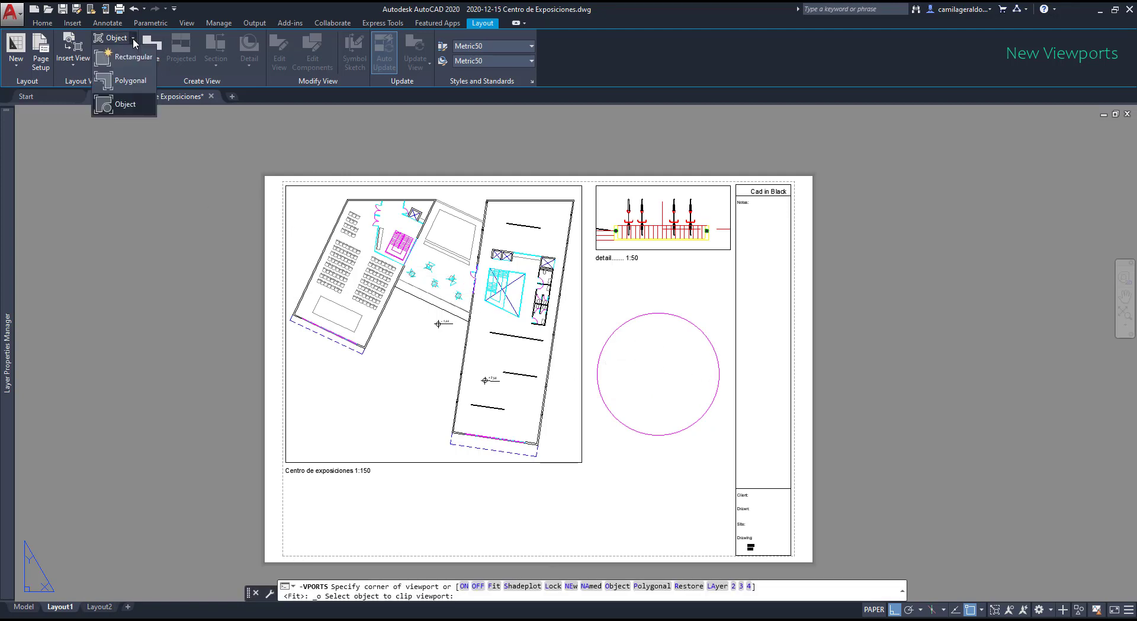
click(125, 107)
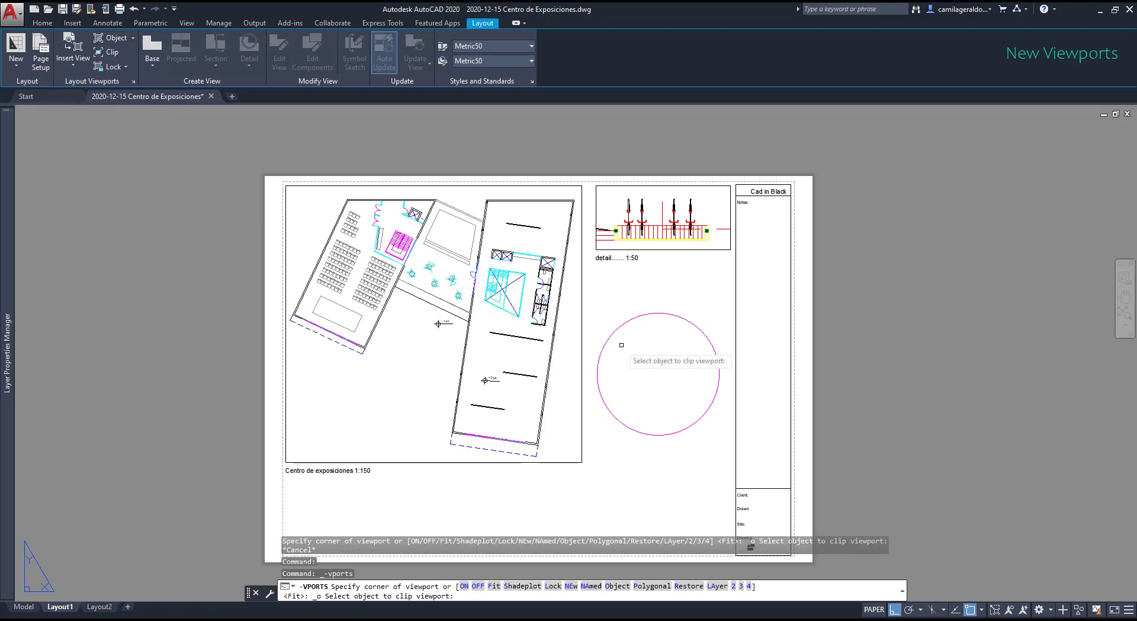
click(682, 318)
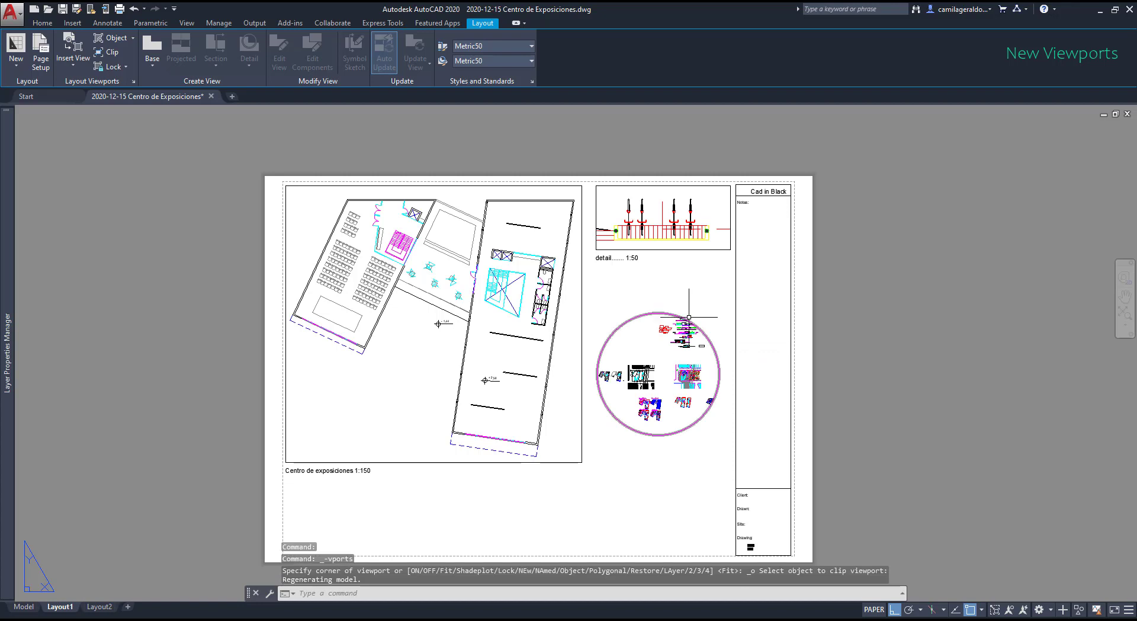
- Activate the circular viewport, frame the floor plan's toilet cubicles closely inside it, and return to paper space
scroll(719, 385, up, 2)
scroll(719, 385, up, 2)
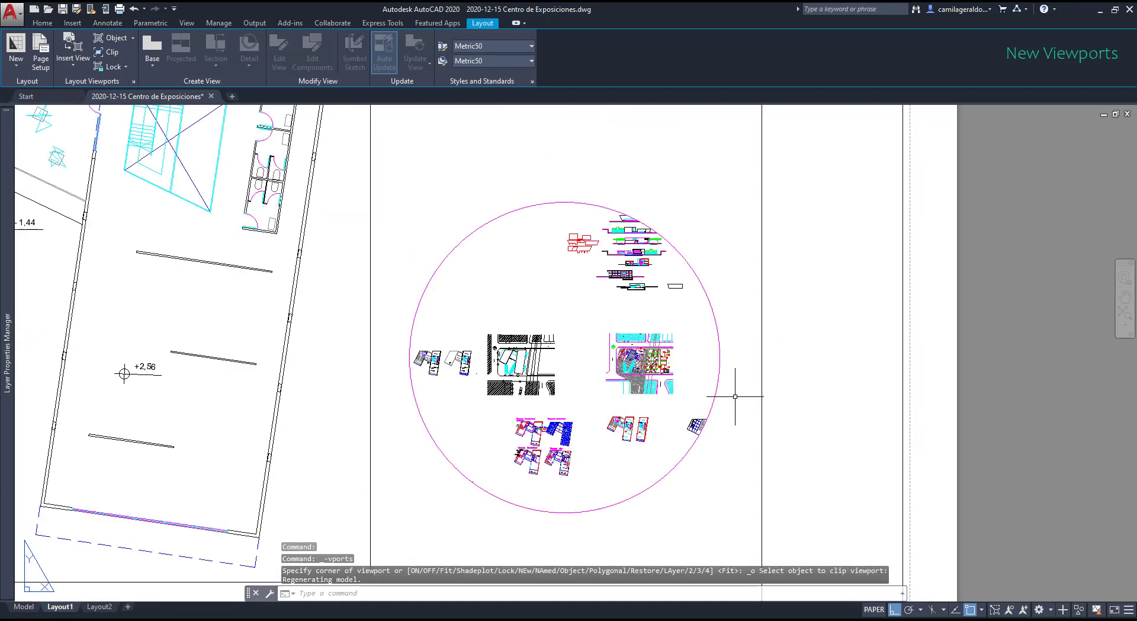
double_click(578, 299)
scroll(663, 339, up, 10)
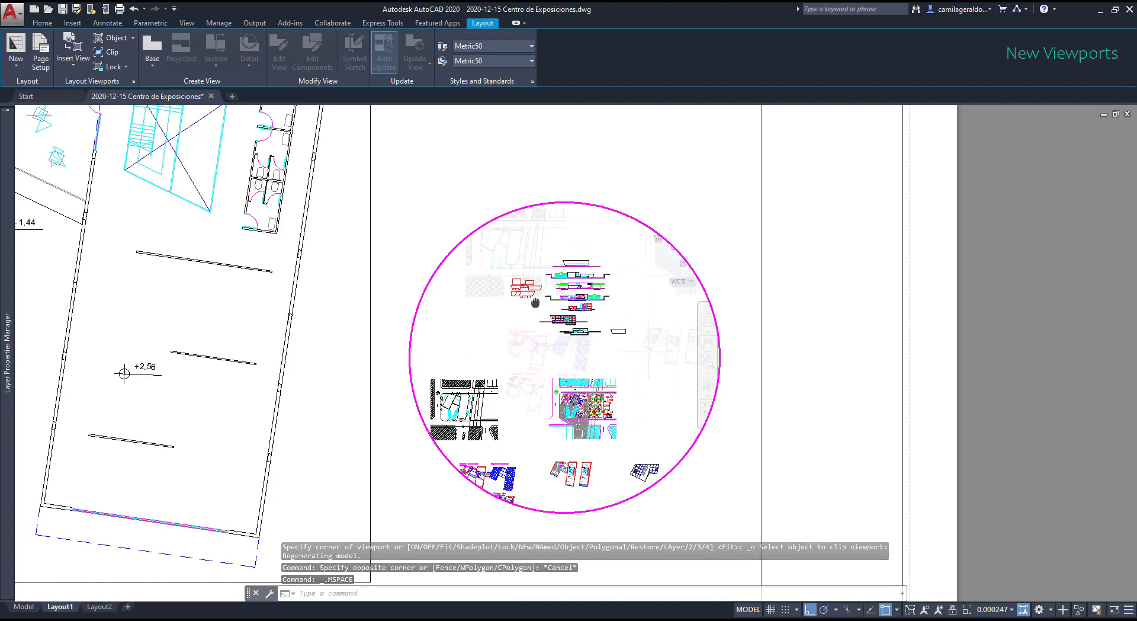
scroll(663, 339, down, 3)
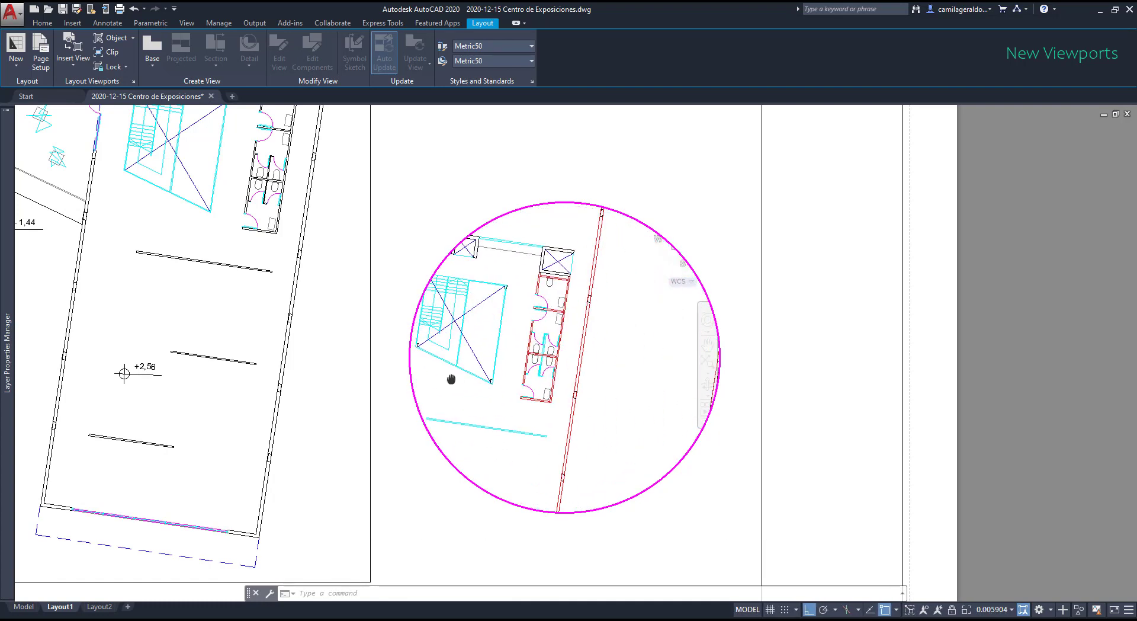
scroll(515, 348, up, 9)
middle_drag(551, 400, 488, 322)
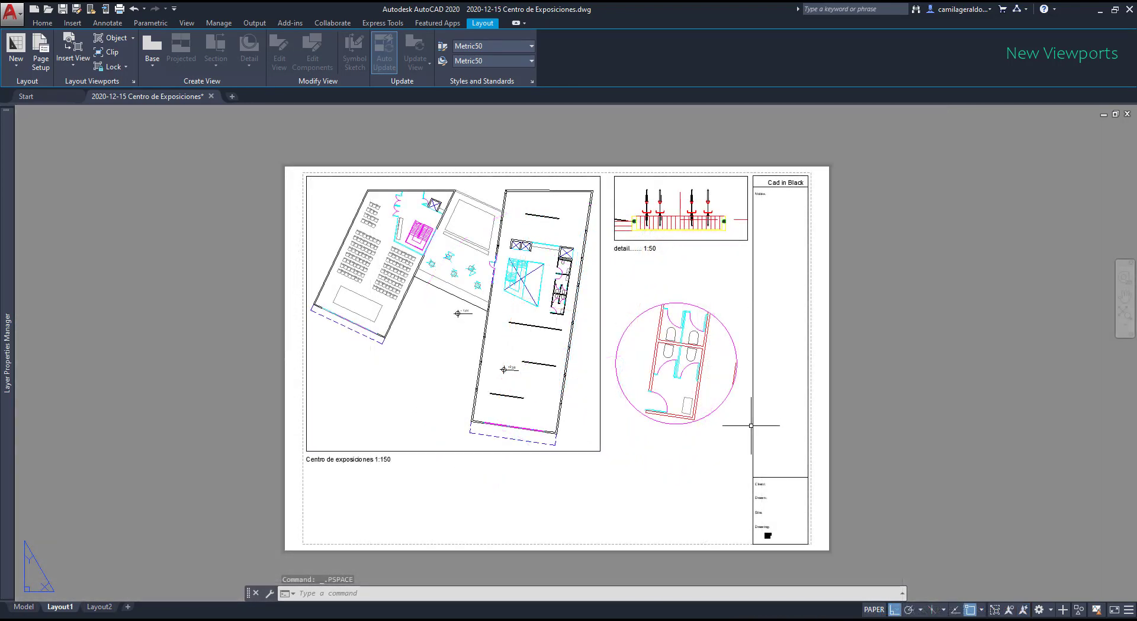
- Set the circular viewport frame's color to green 19,155,72 and deselect it
click(726, 407)
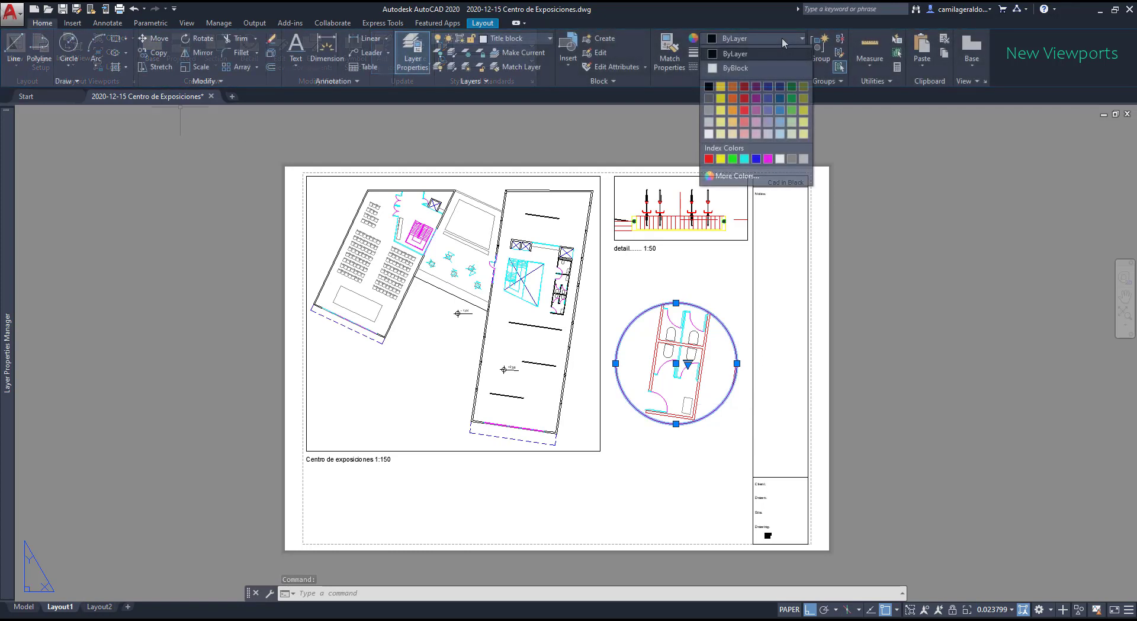
click(792, 102)
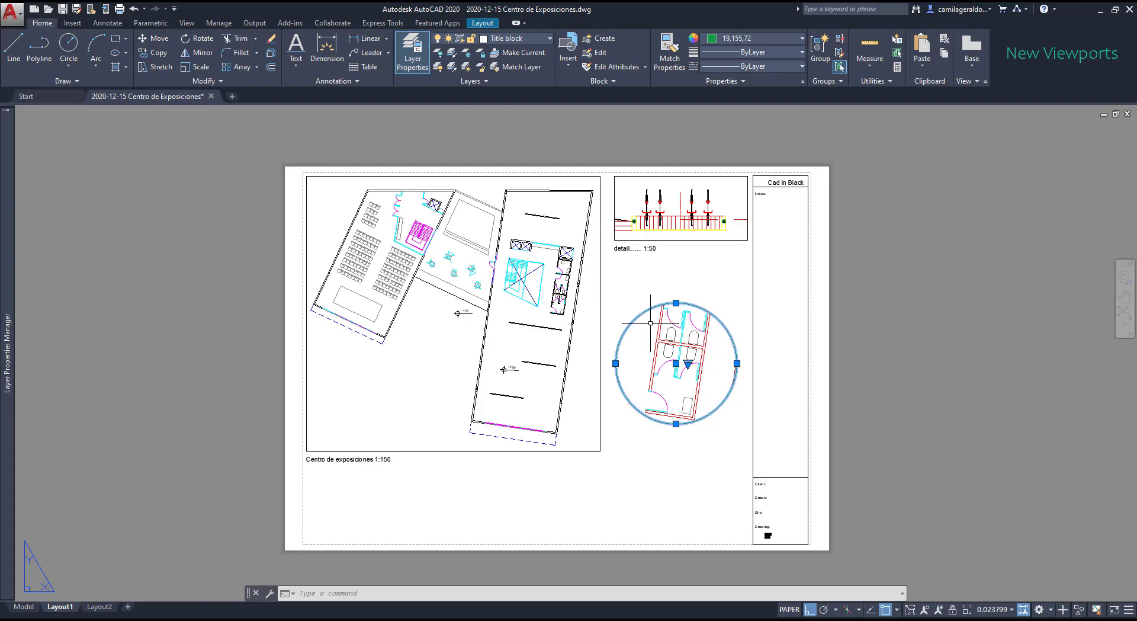
key(Escape)
- Draw a circle in paper space around the toilet cubicles on the floor plan to mark the enlarged area
scroll(561, 298, up, 5)
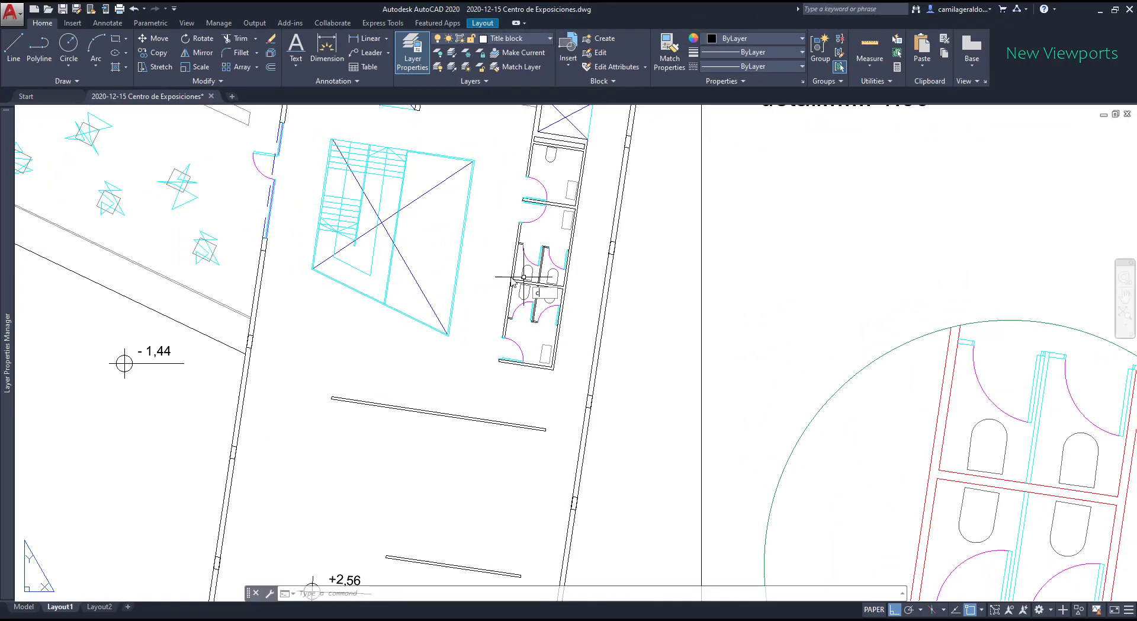
text(c)
key(Return)
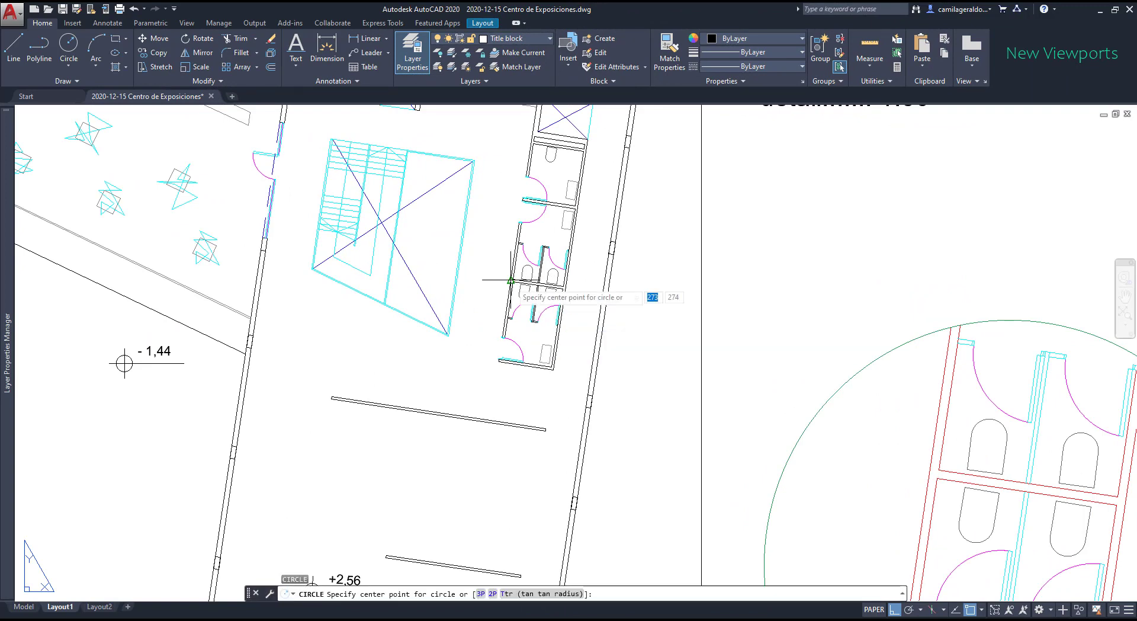
click(539, 282)
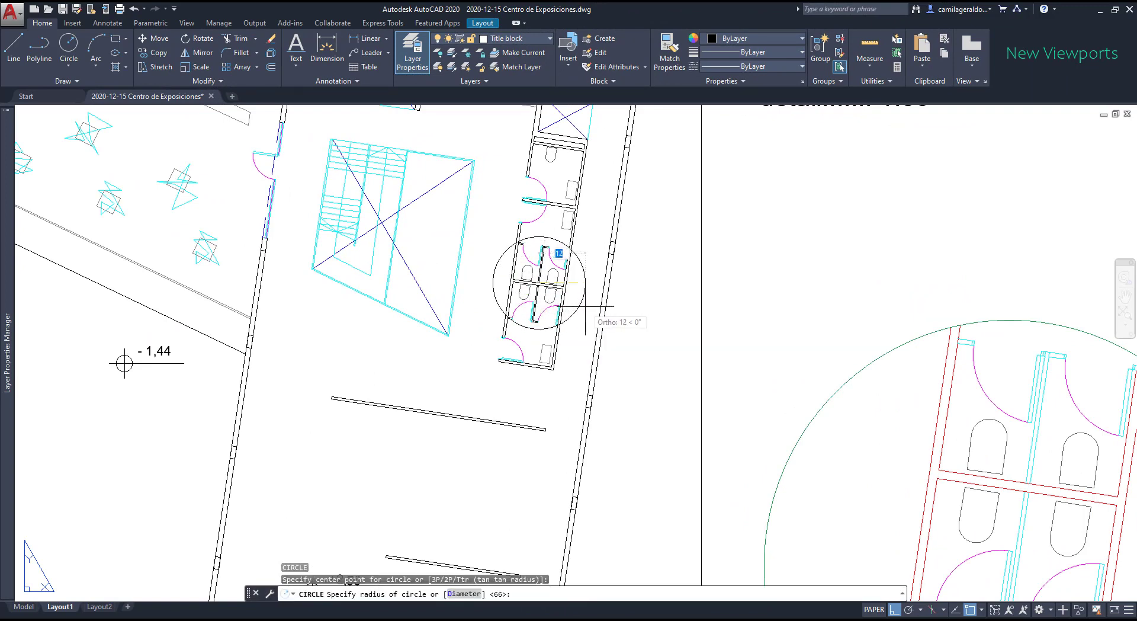
click(591, 283)
- Set the color of the marker circle around the toilet cubicles to green 19,155,72
click(595, 286)
click(790, 38)
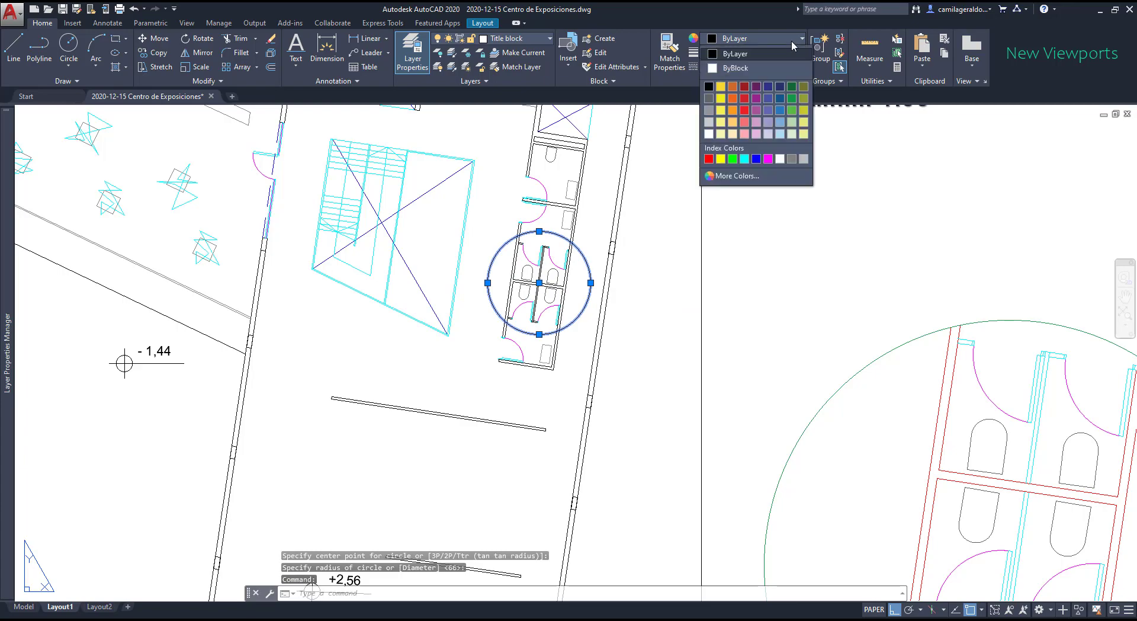
click(792, 88)
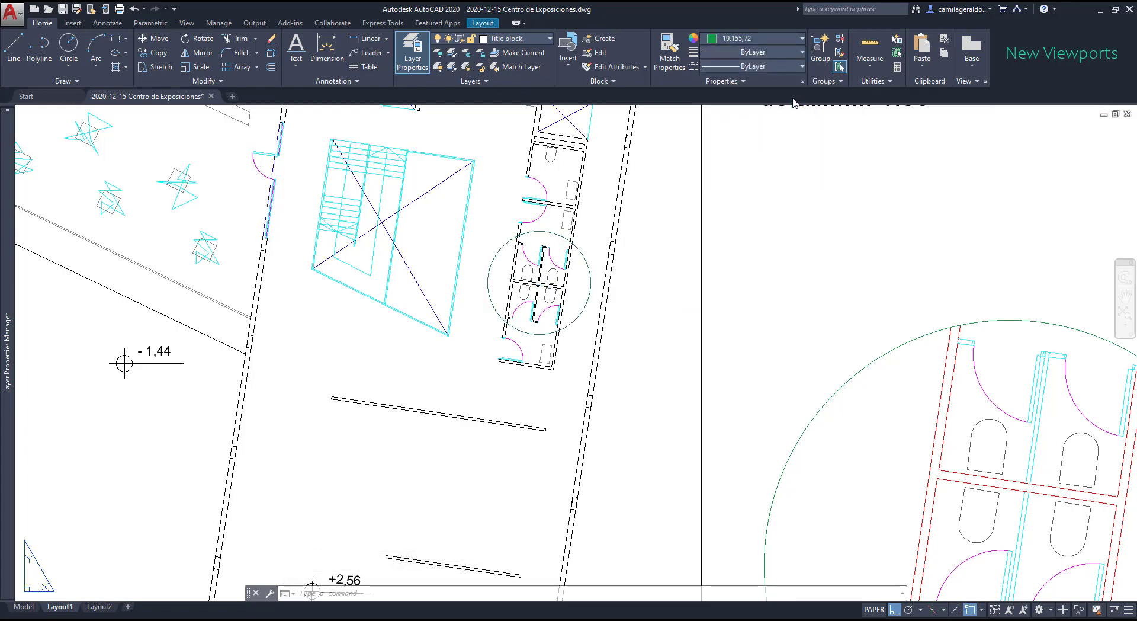
scroll(655, 285, down, 5)
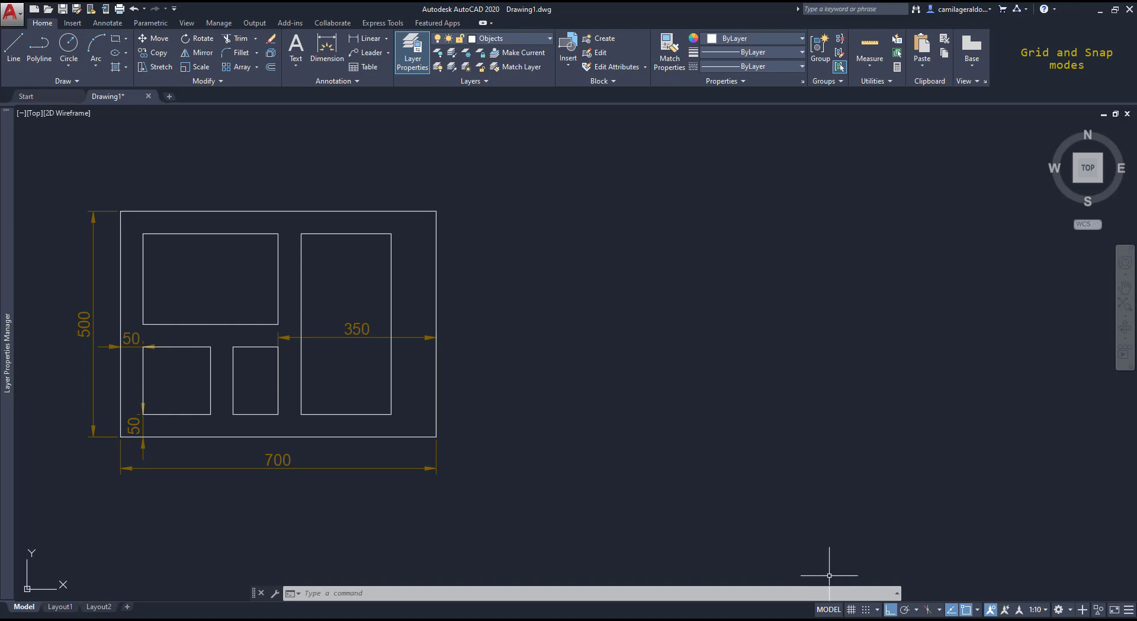
- Turn on the grid display and snap mode while starting a line in the empty area beside the dimensioned drawing
click(851, 614)
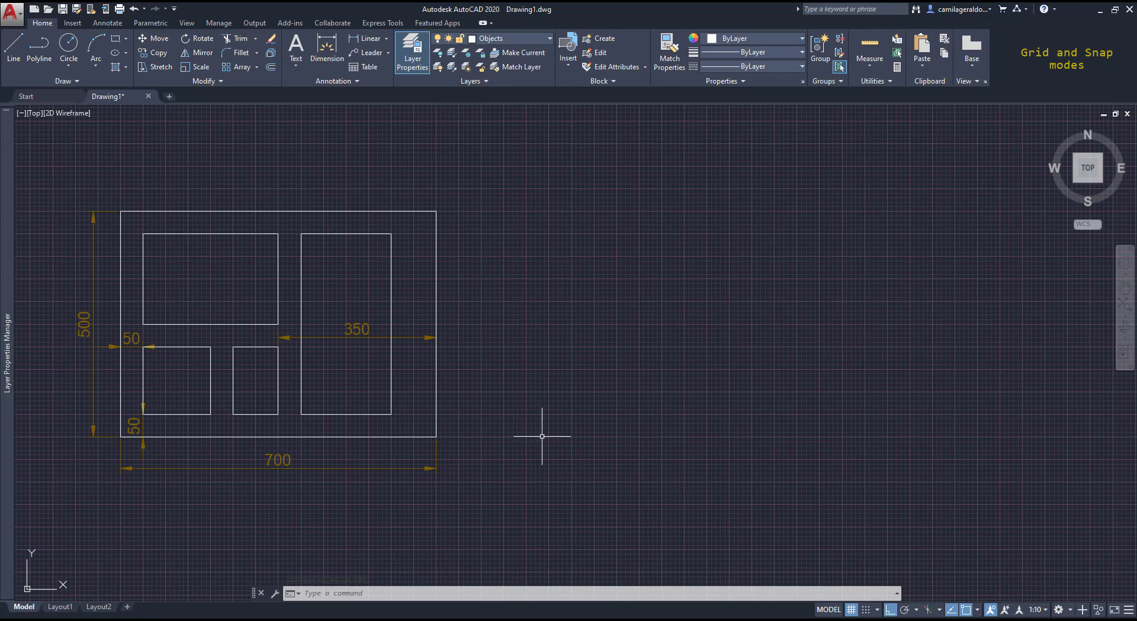
scroll(538, 436, up, 5)
text(L)
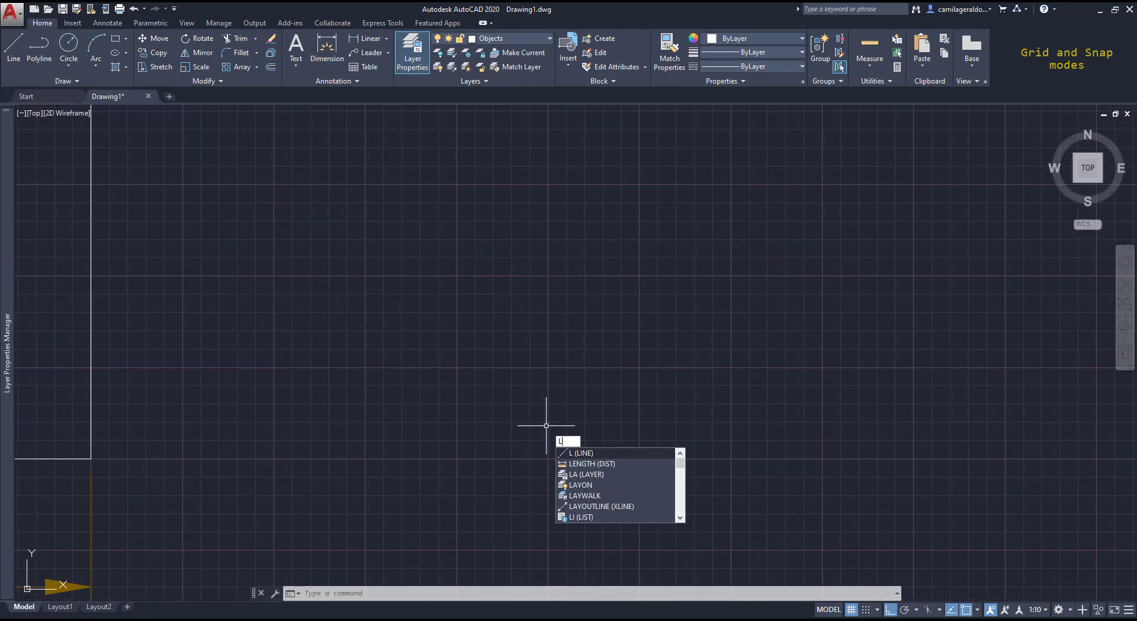
key(Return)
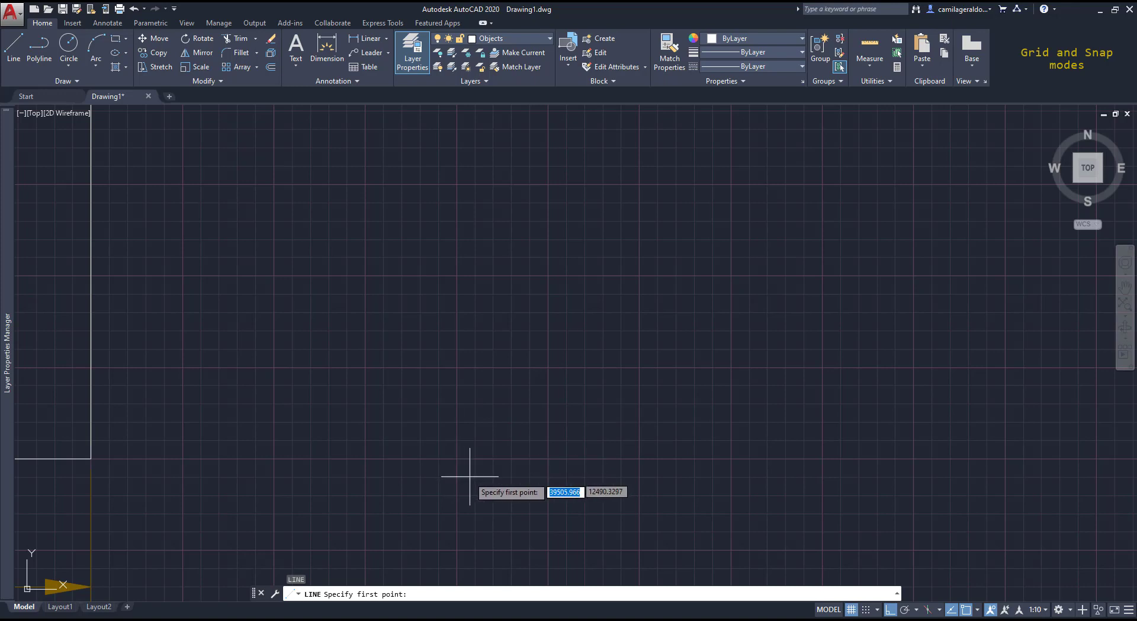
scroll(513, 470, up, 2)
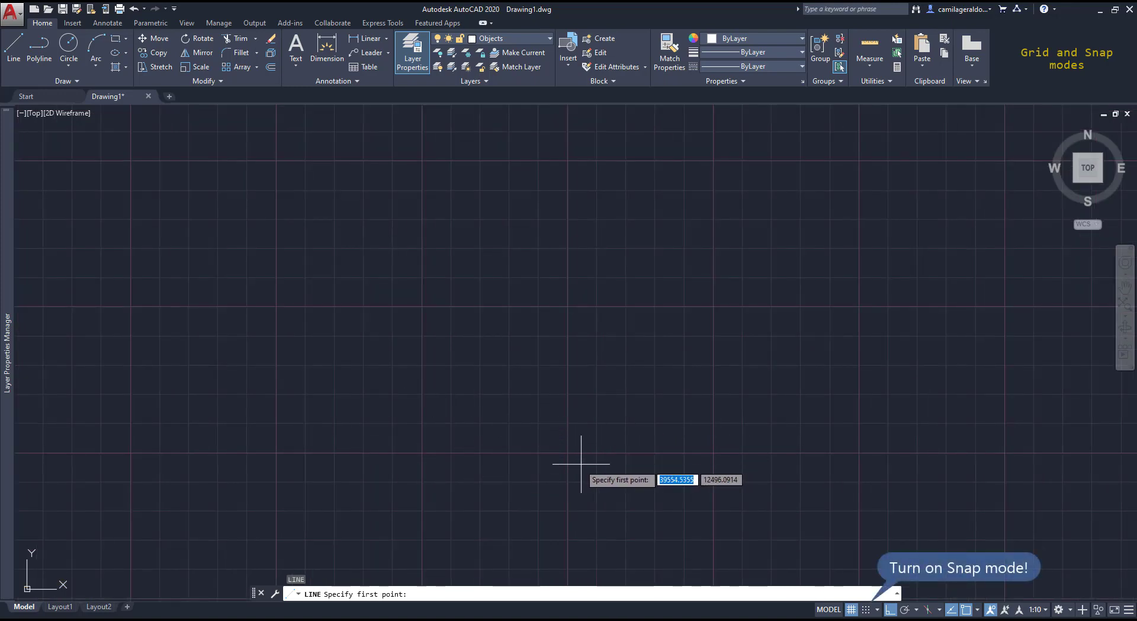
click(865, 610)
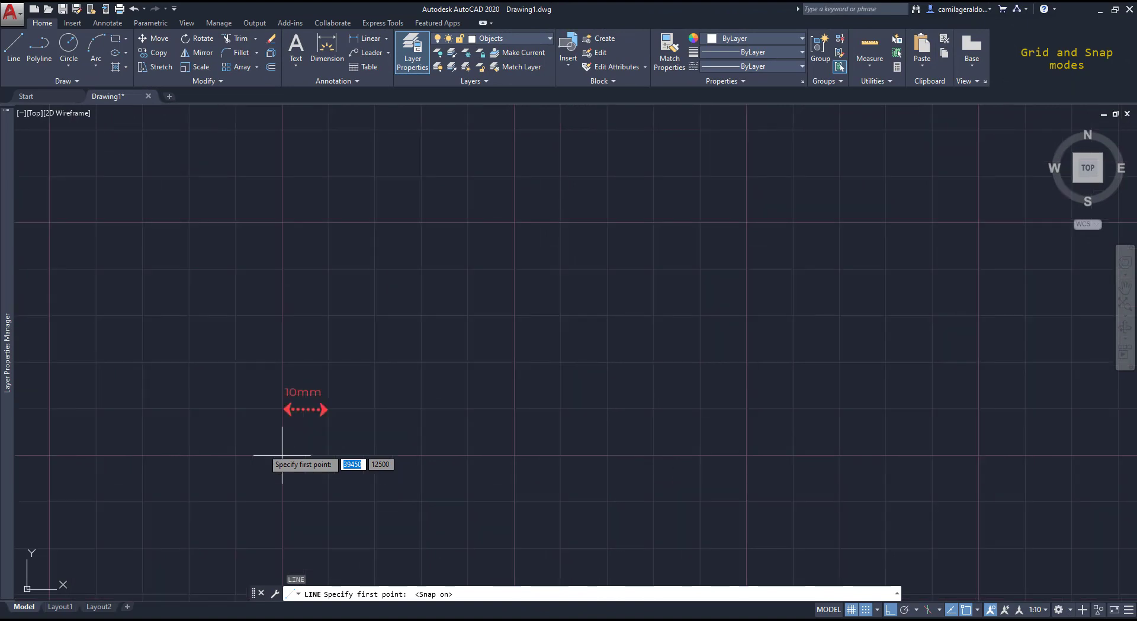
- Draw a horizontal line about 150 mm long between two grid points beside the dimensioned frame
click(282, 455)
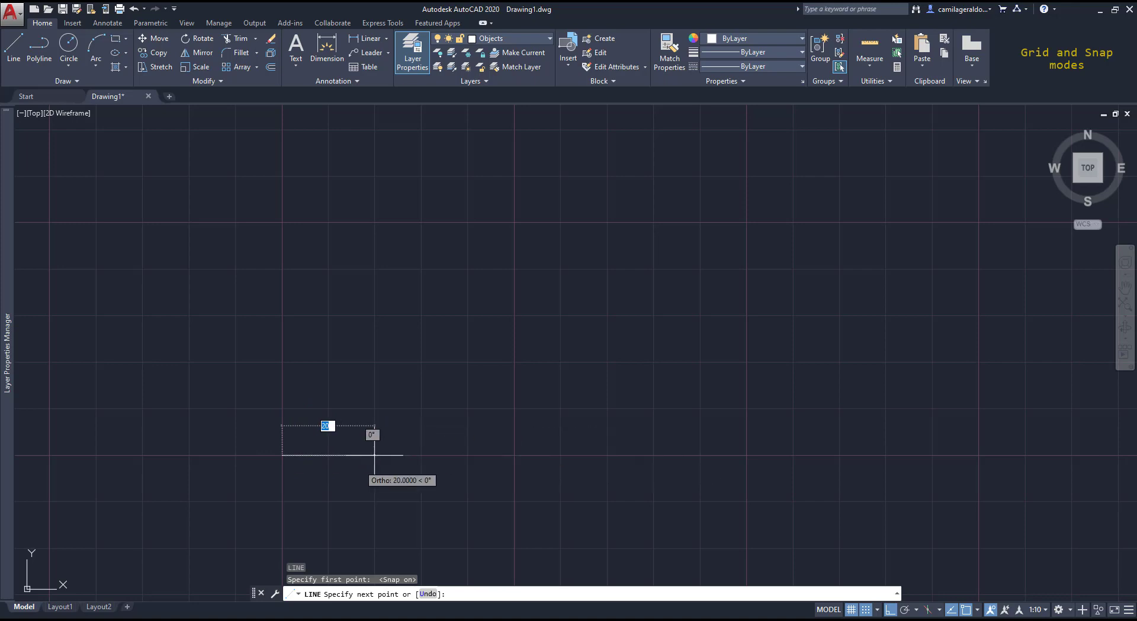
scroll(328, 455, up, 5)
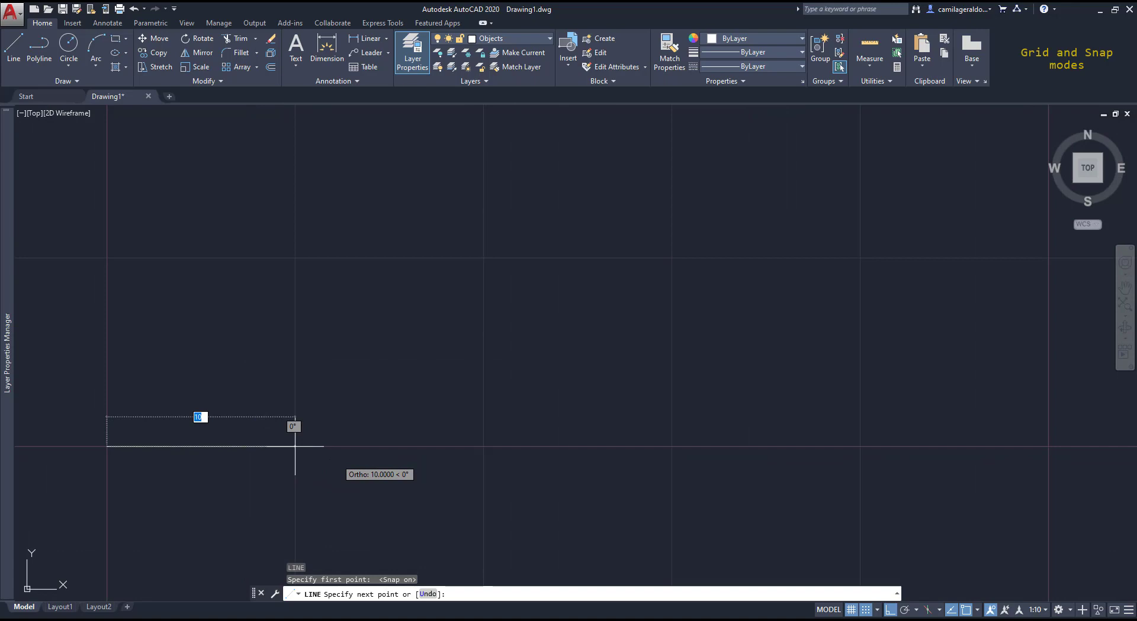
scroll(295, 446, down, 5)
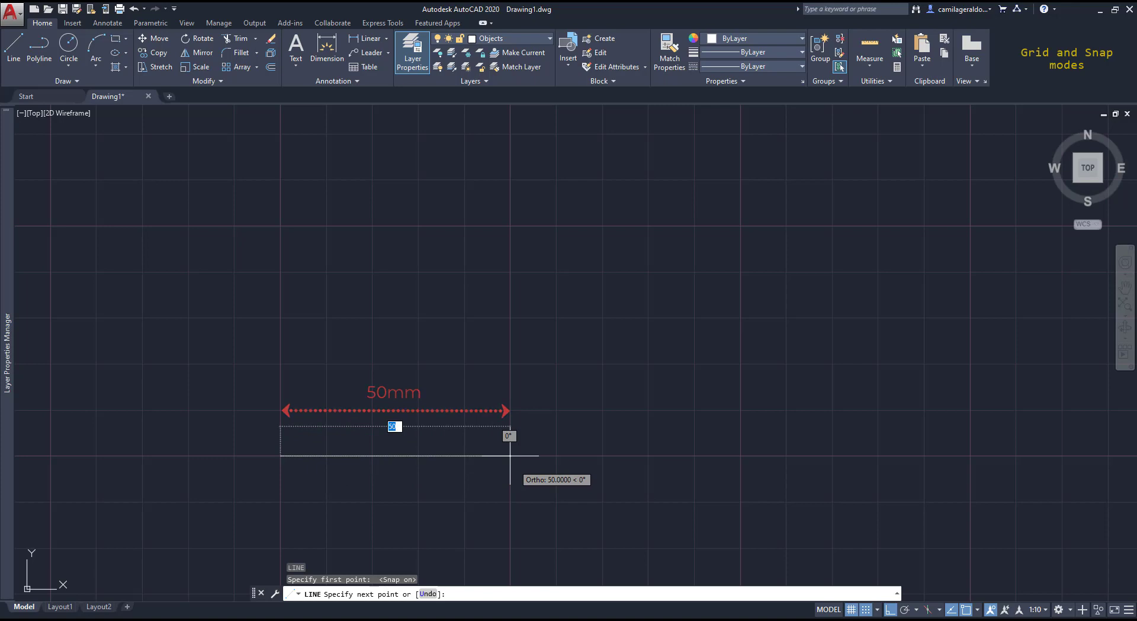
scroll(510, 456, down, 3)
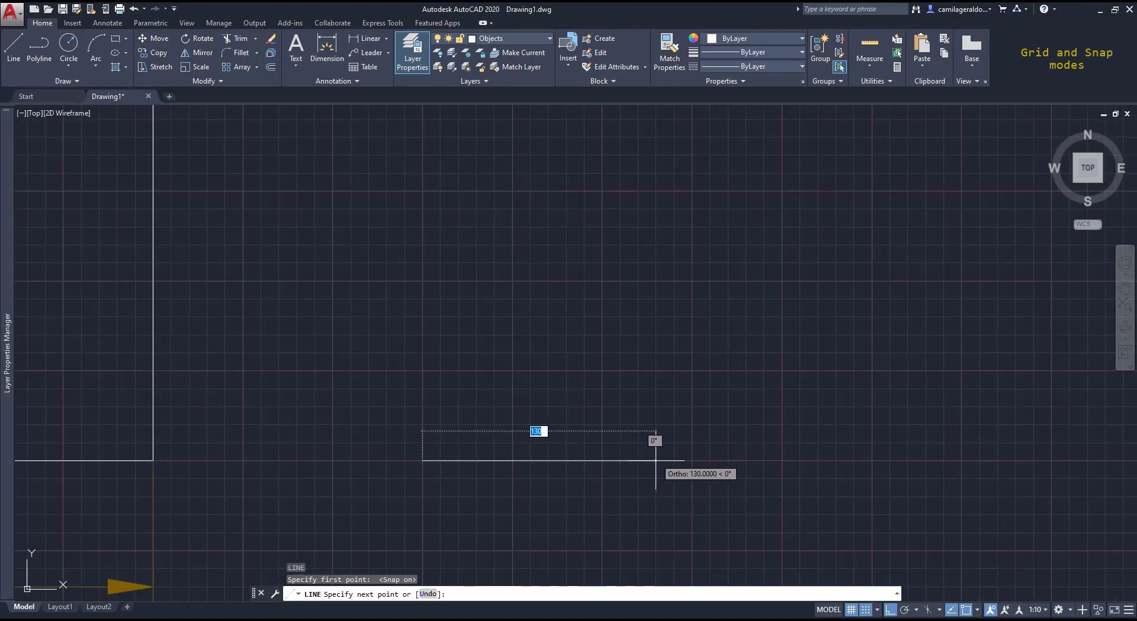
click(692, 460)
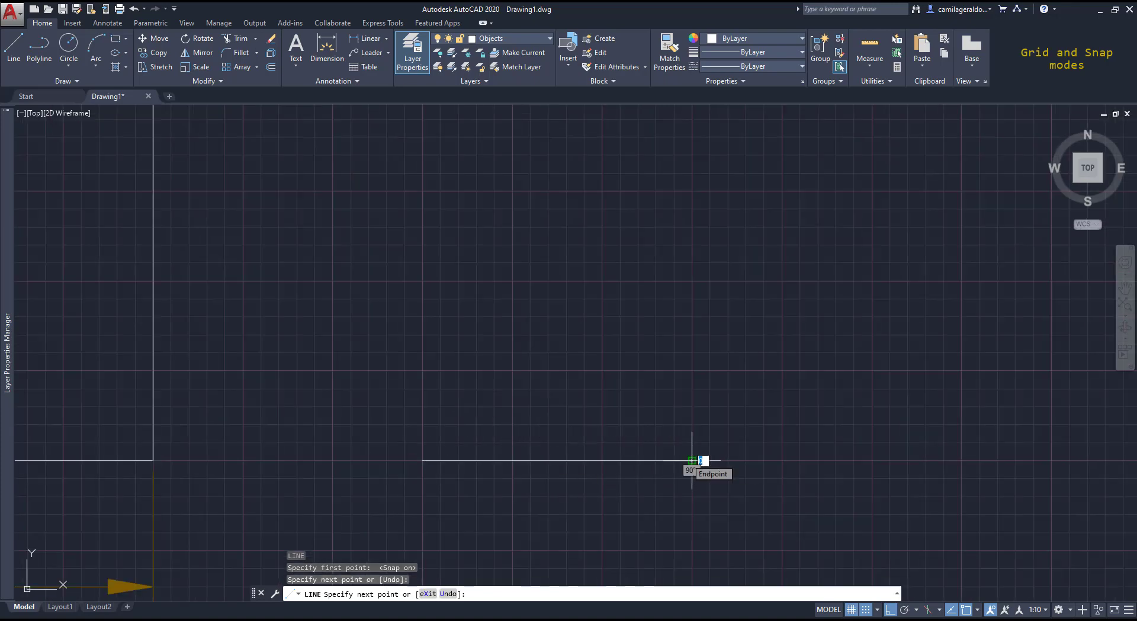
key(Escape)
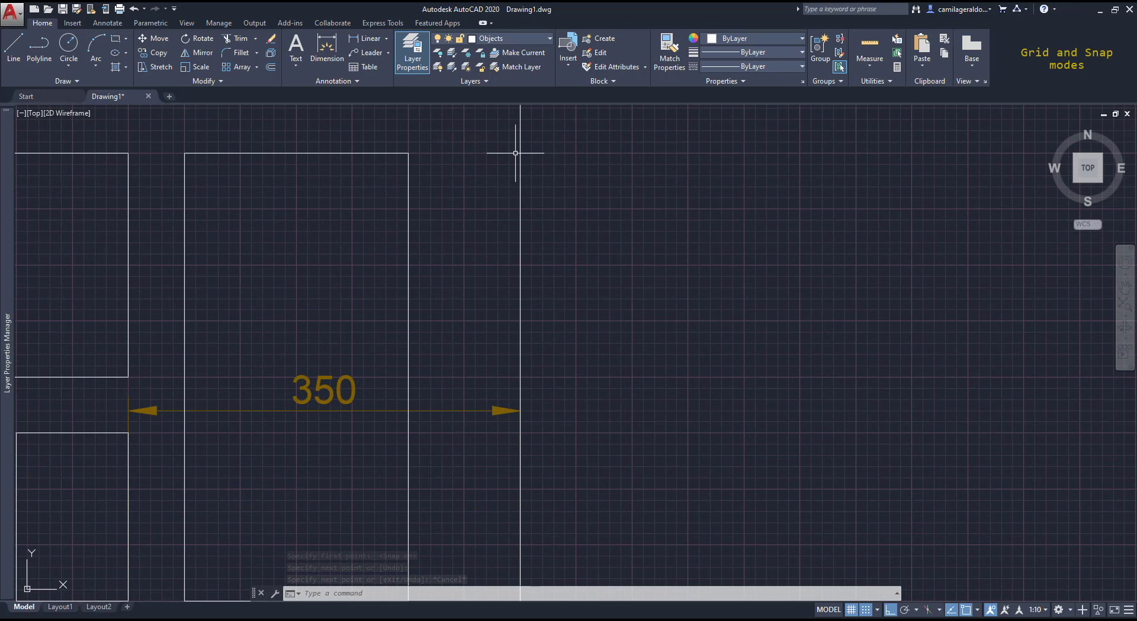
text(l)
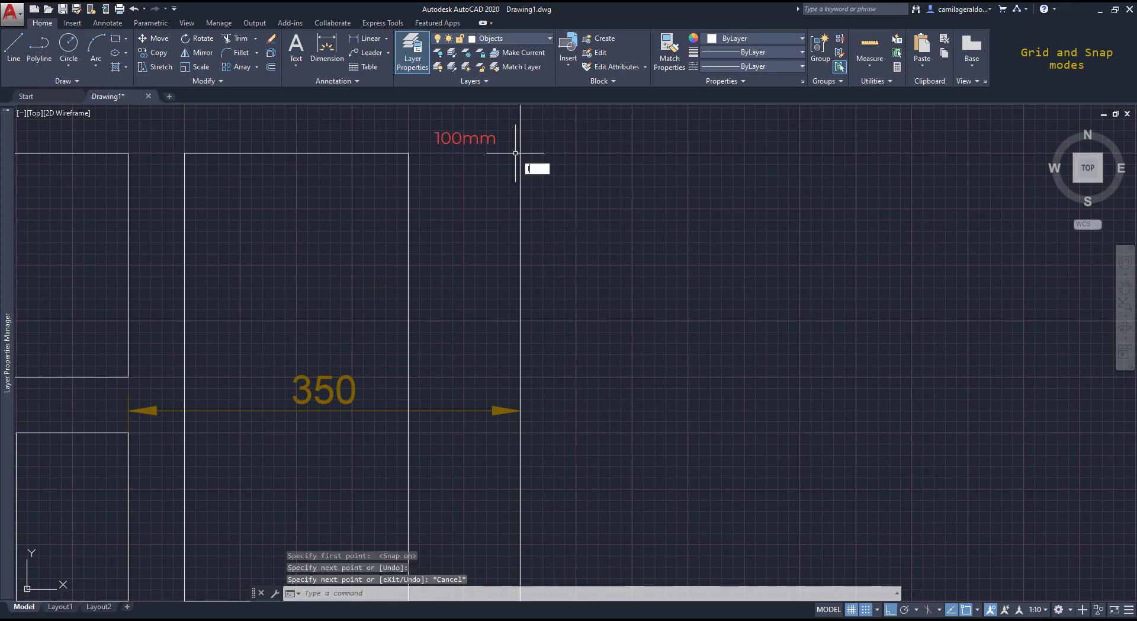
key(Return)
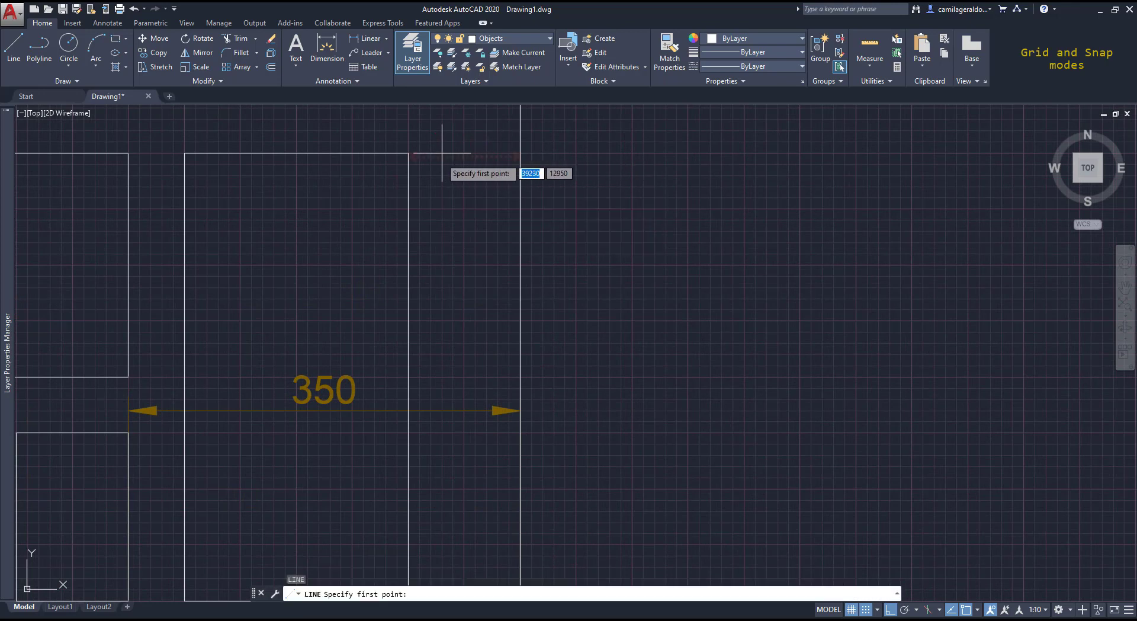
click(408, 153)
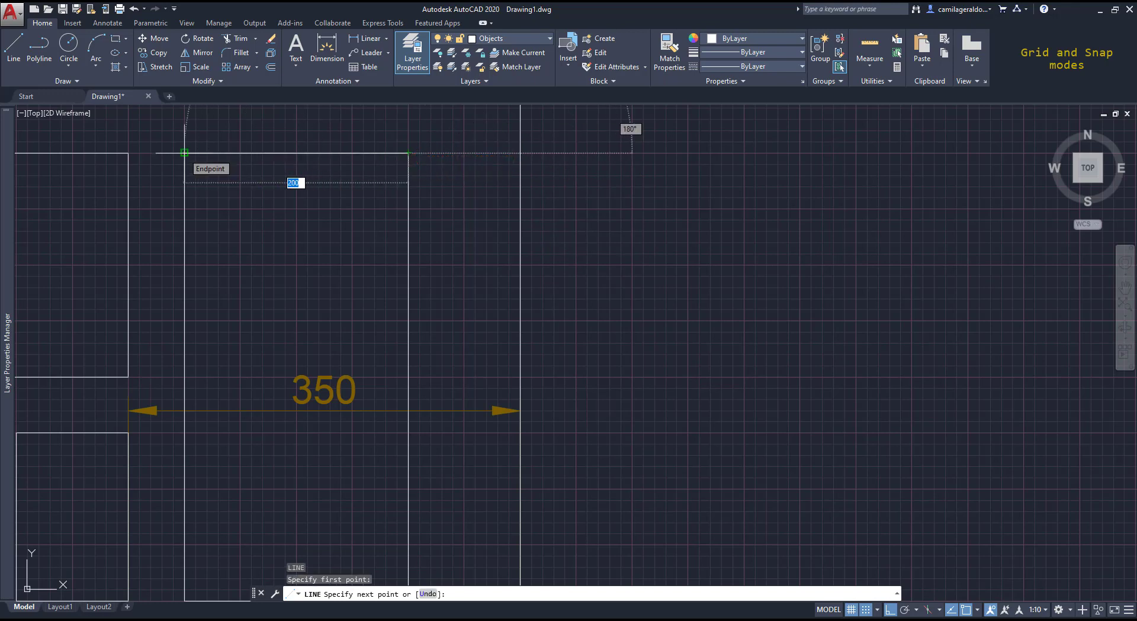
key(Escape)
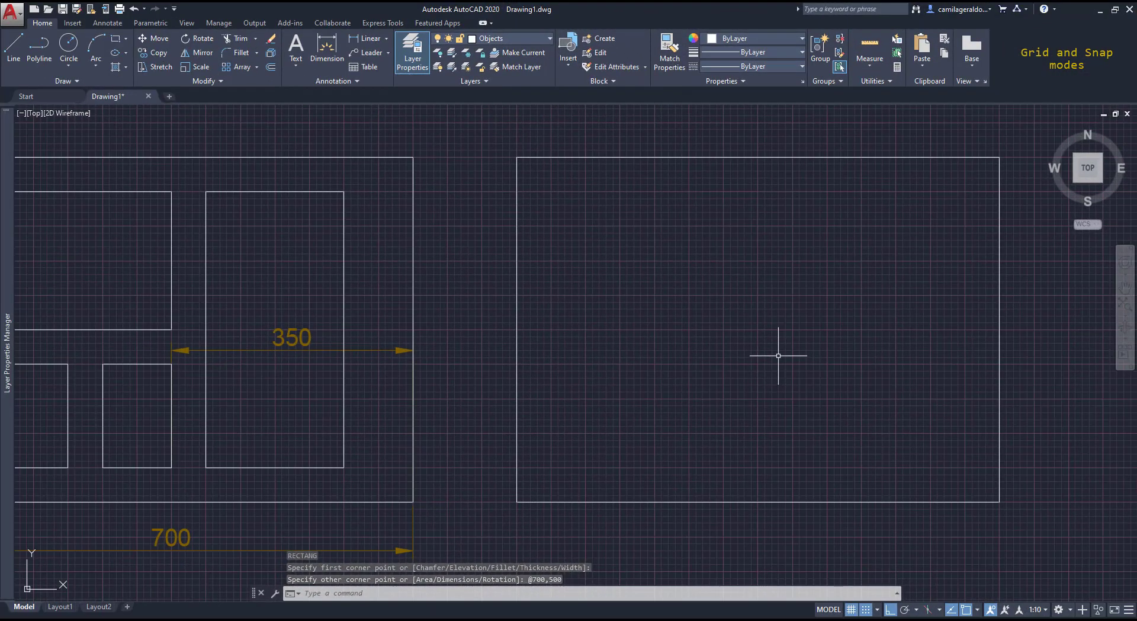
- Draw a 200 by 400 mm rectangle inside the undimensioned 700 by 500 frame, 100 mm from its right edge and 50 mm from its top
text(REC)
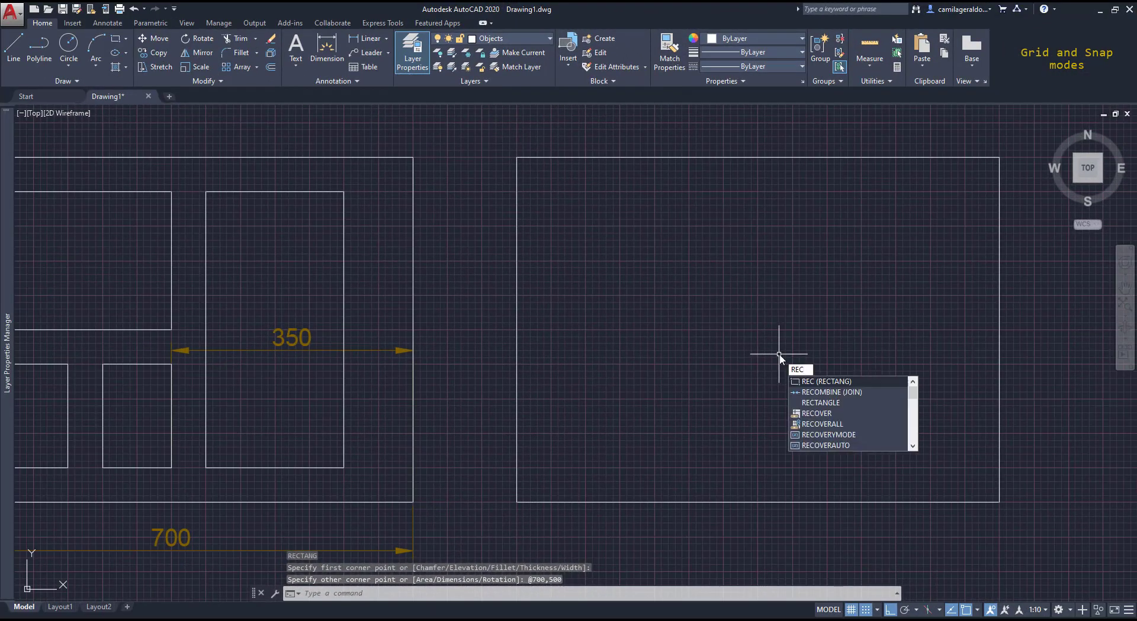
key(Return)
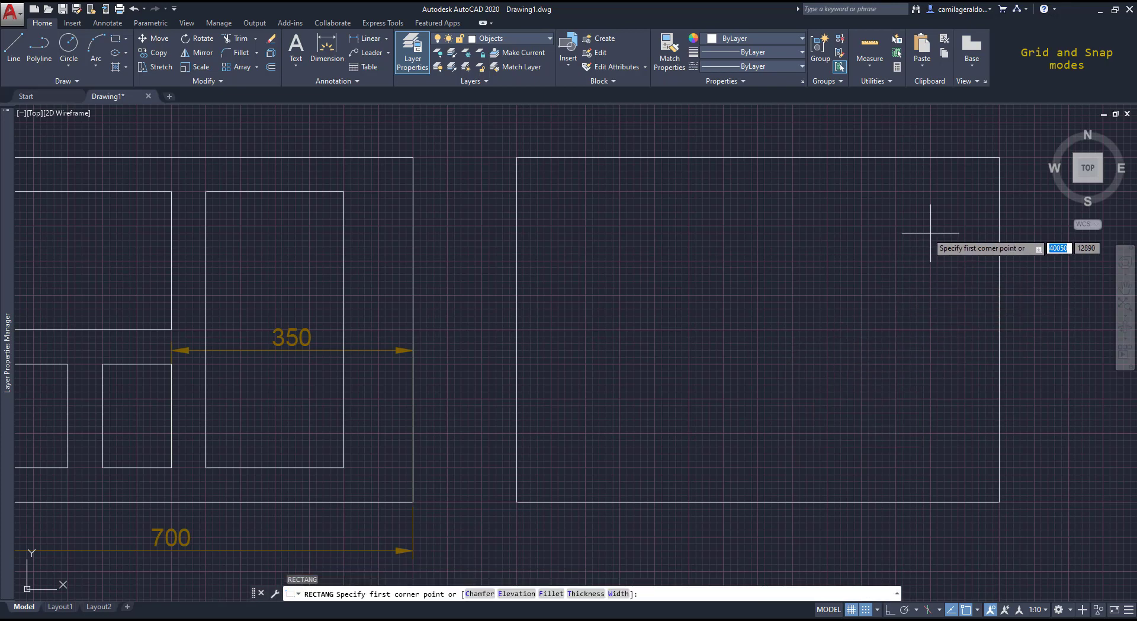
click(930, 191)
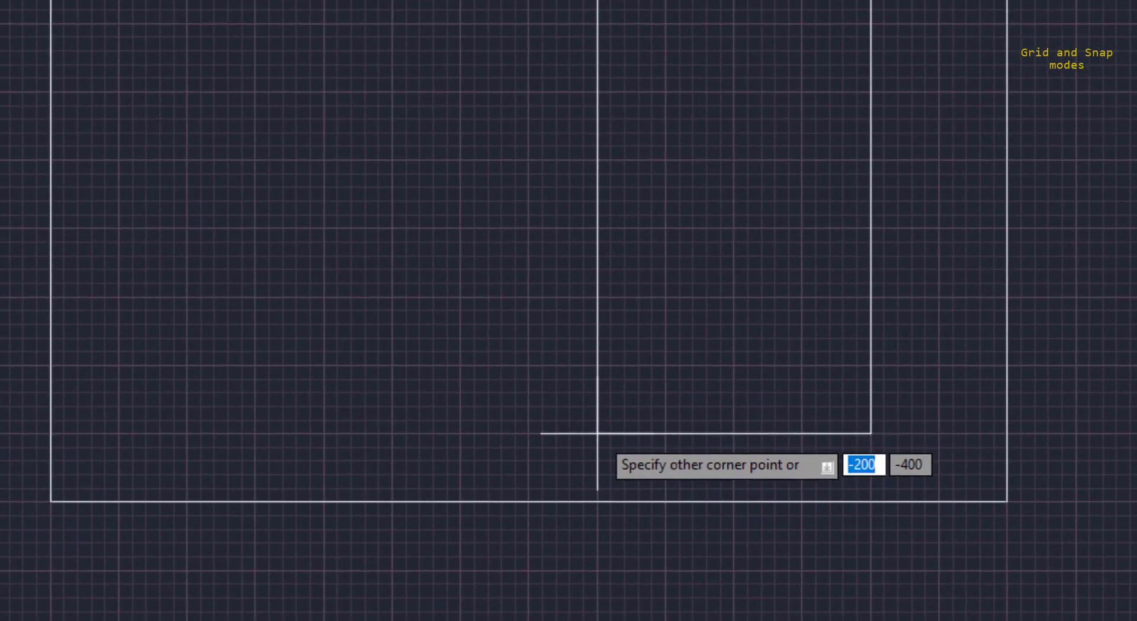
click(590, 433)
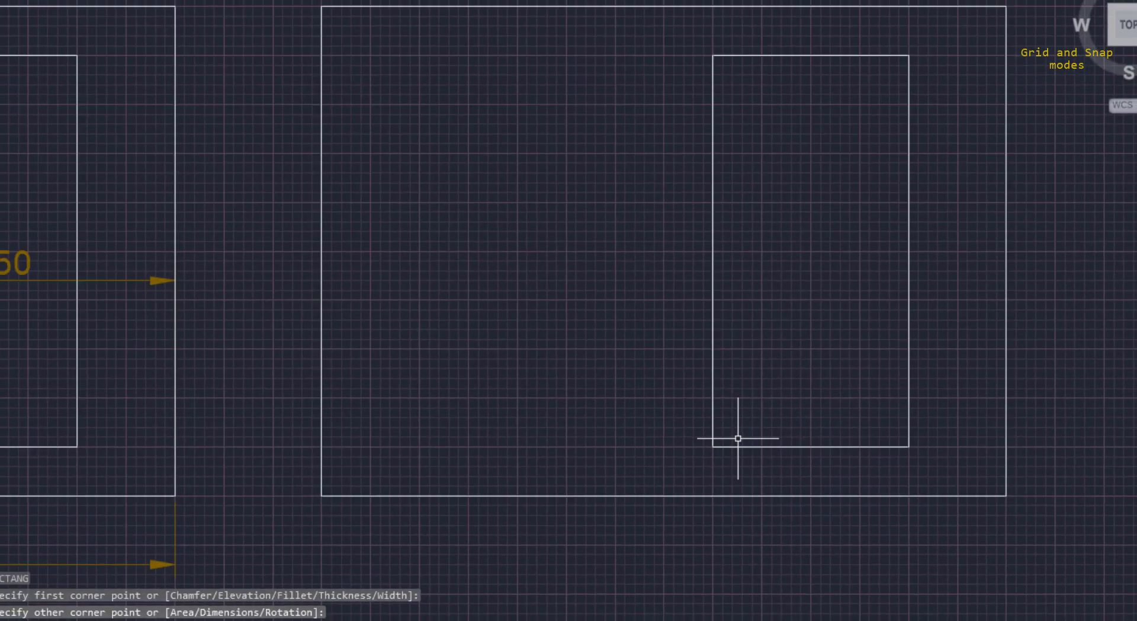
scroll(787, 466, up, 3)
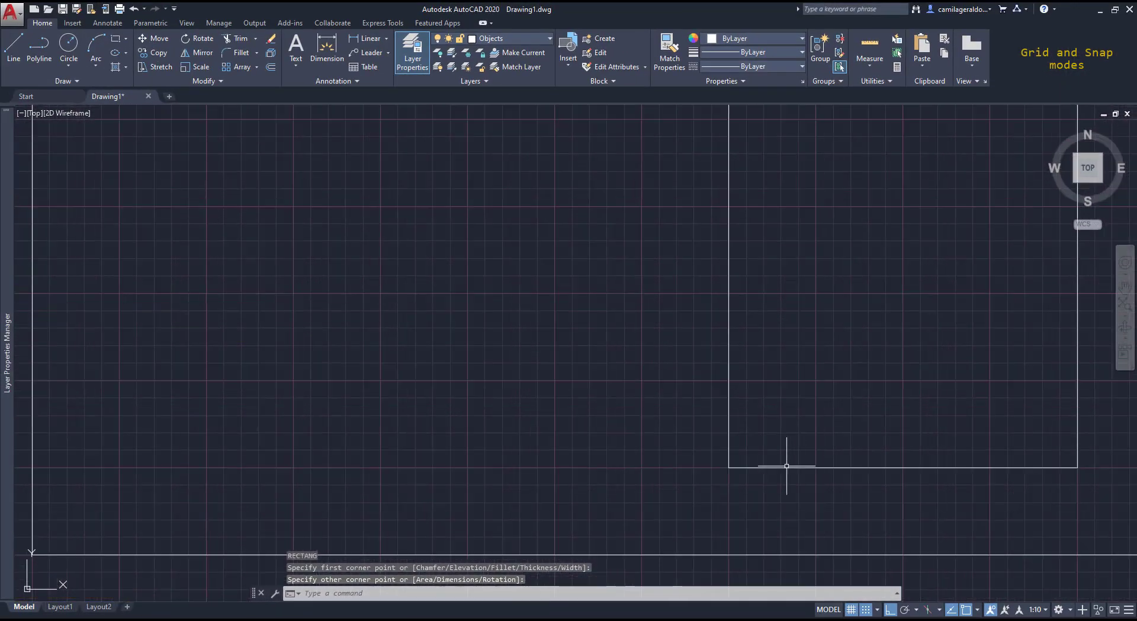
scroll(787, 466, down, 6)
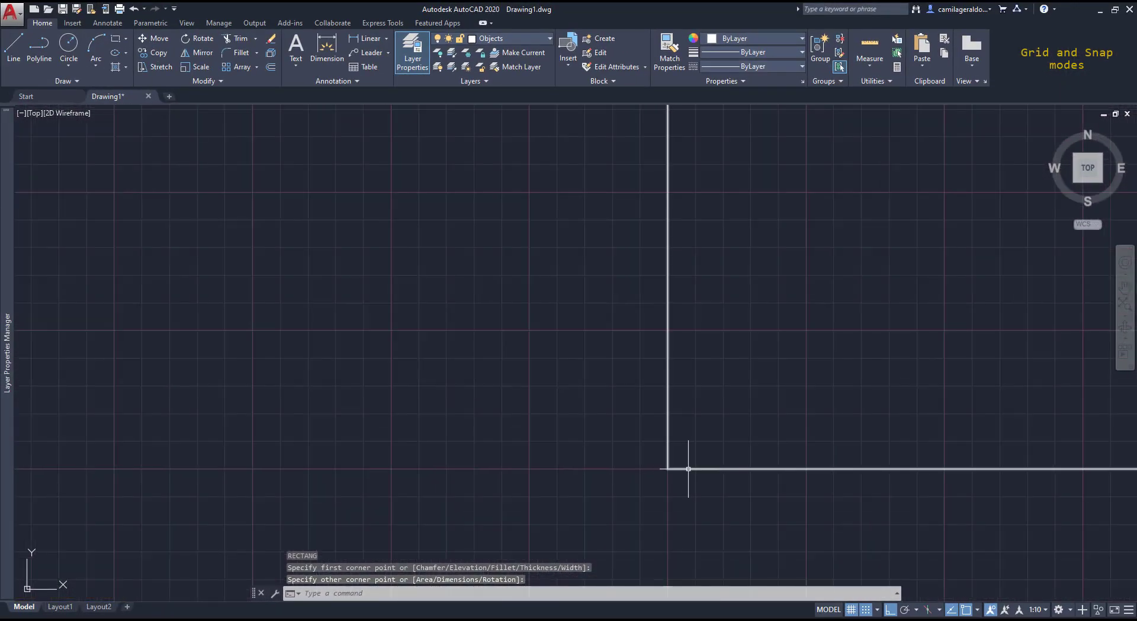
scroll(730, 299, up, 4)
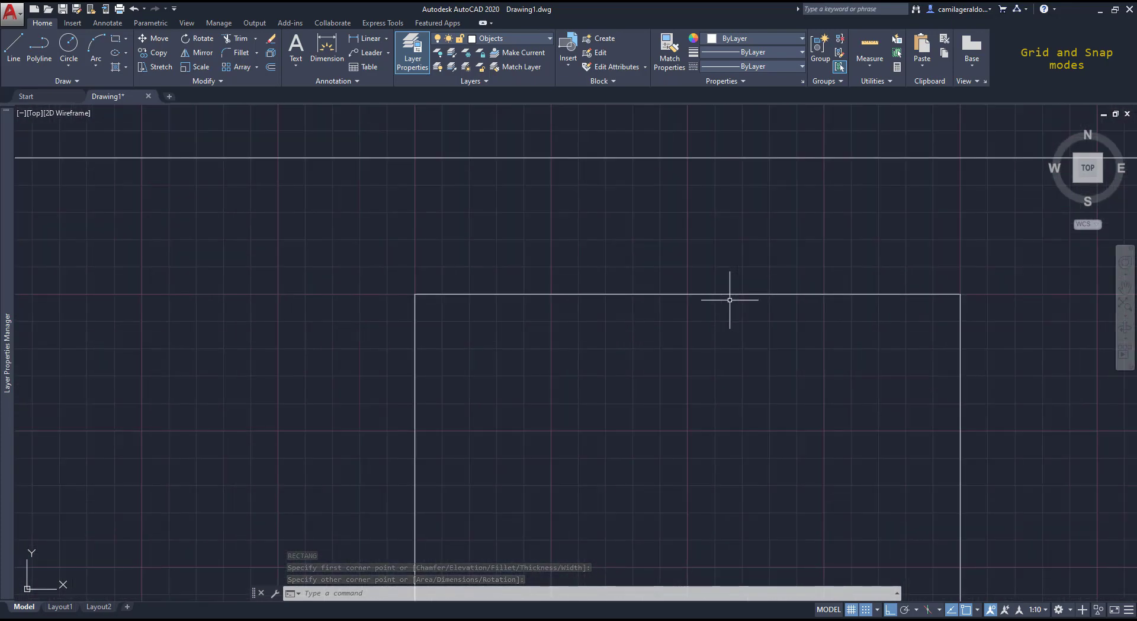
scroll(730, 300, down, 1)
scroll(730, 300, down, 3)
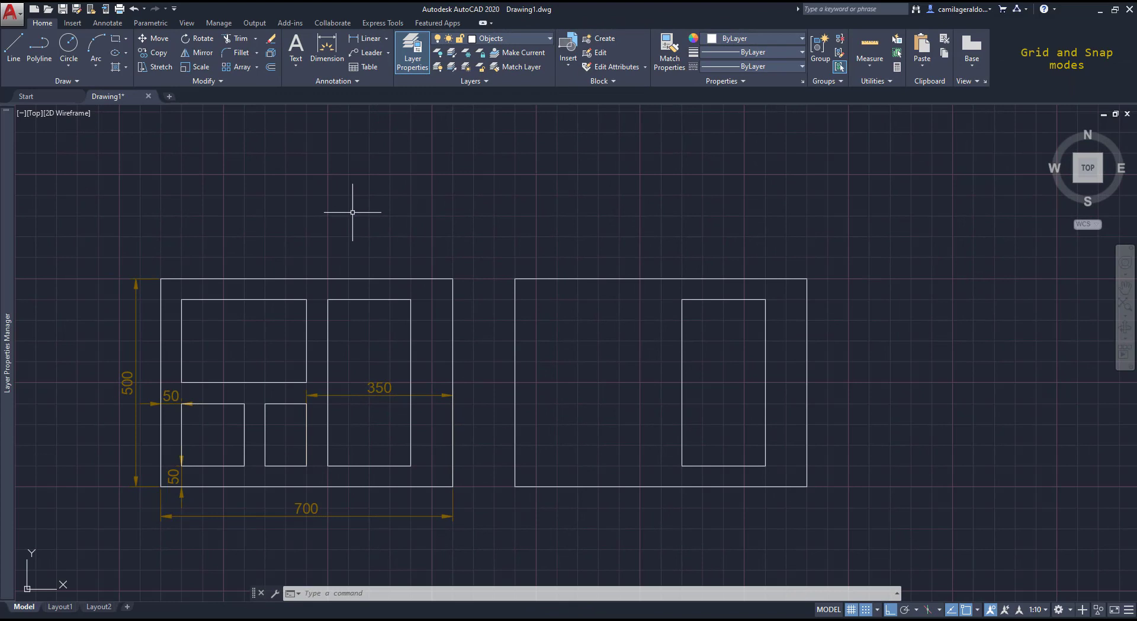
- Set the snap spacing to 5 and the grid spacing to 10 in both X and Y
click(878, 610)
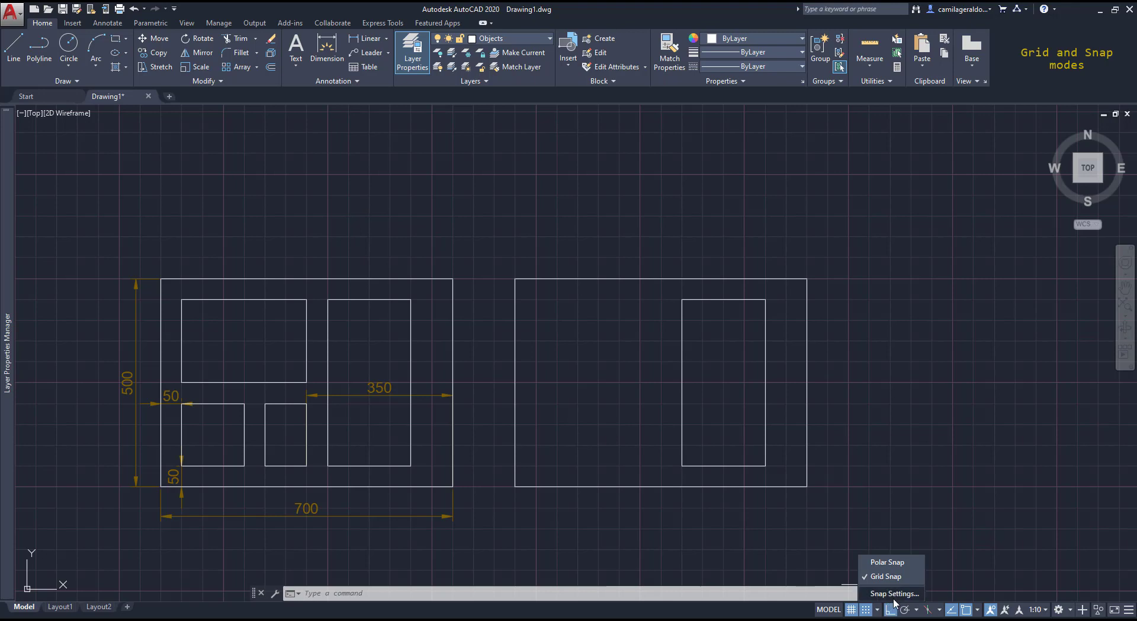
click(895, 594)
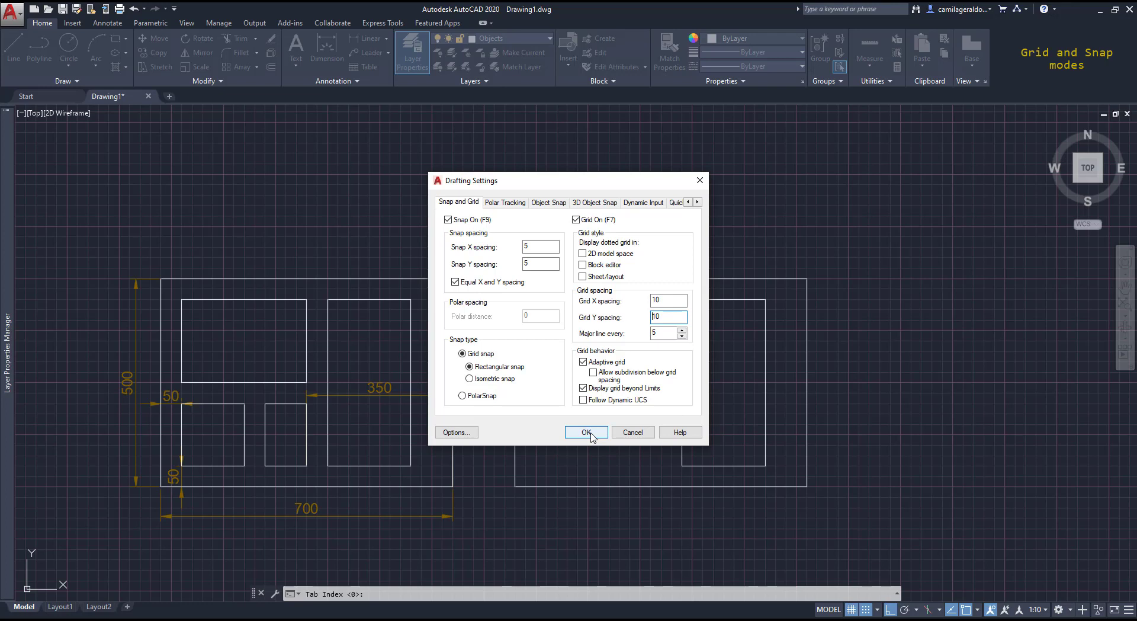
click(589, 433)
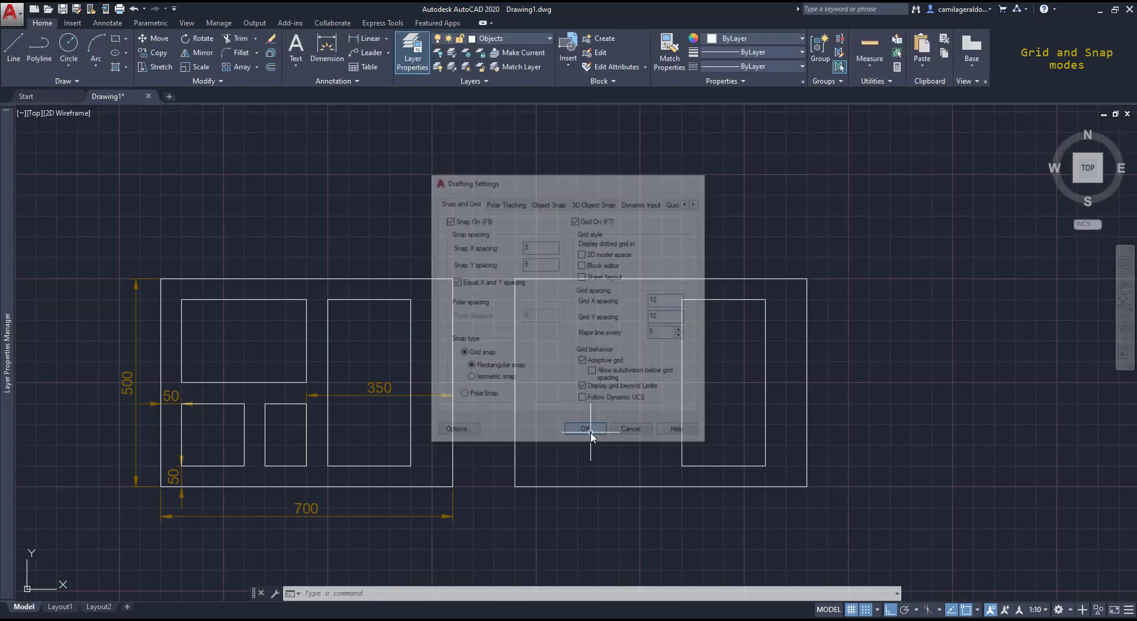
text(l)
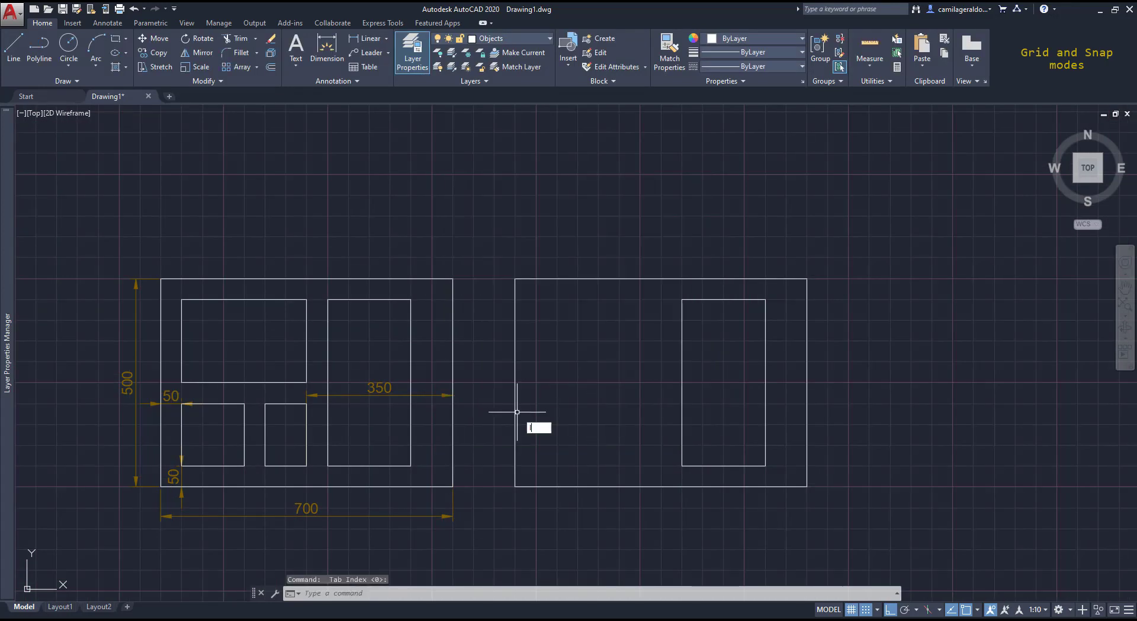
key(Return)
scroll(518, 411, up, 3)
scroll(518, 411, up, 2)
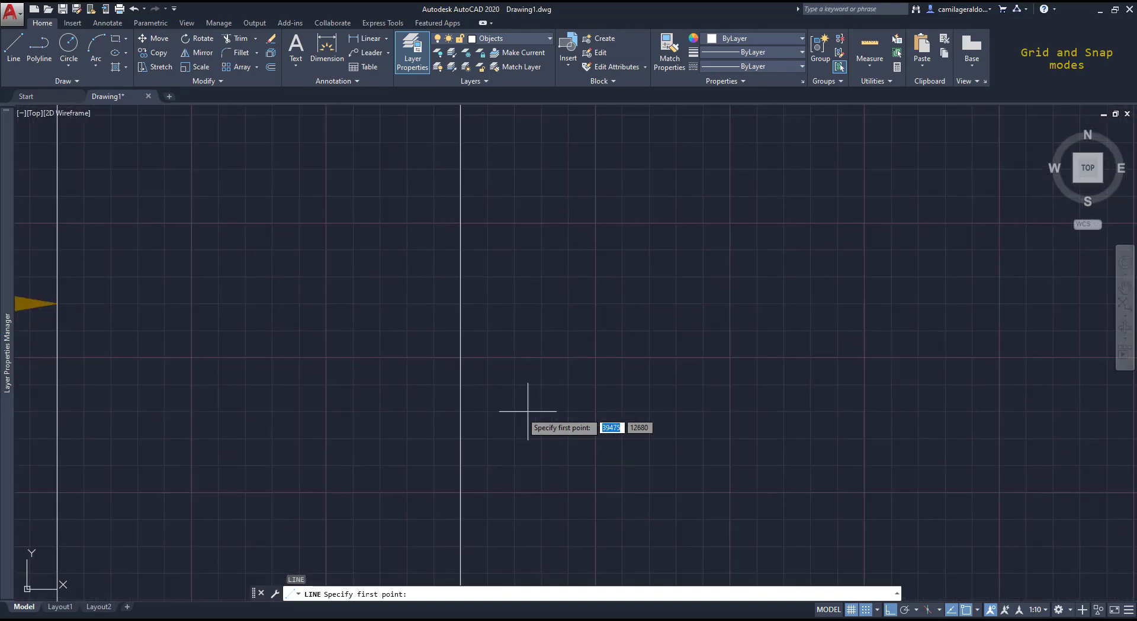
scroll(513, 404, up, 2)
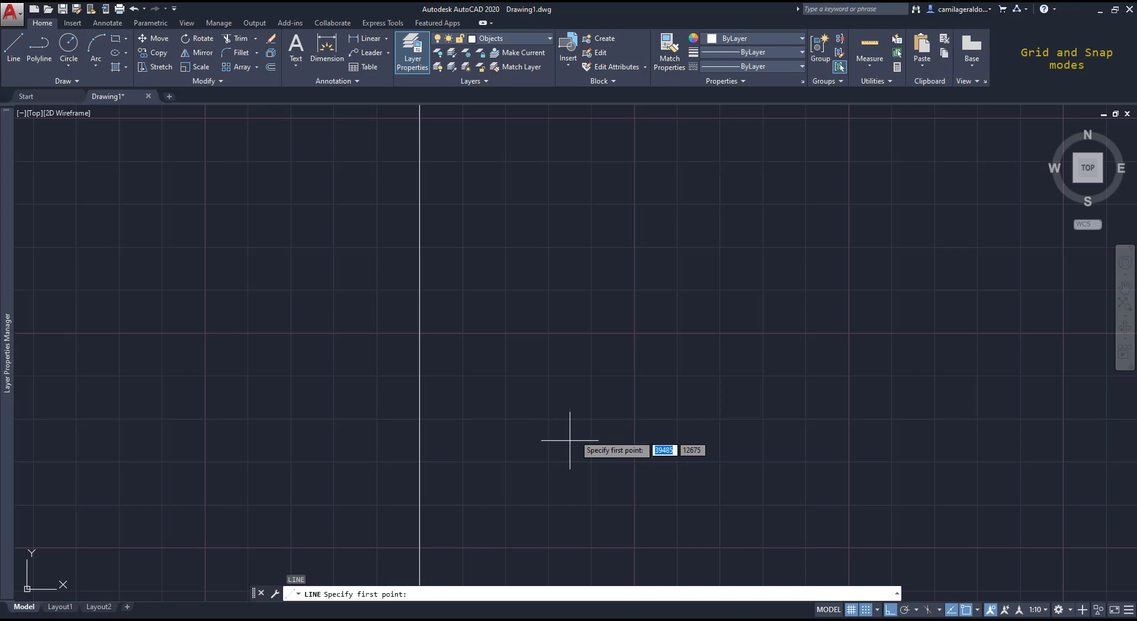
key(Escape)
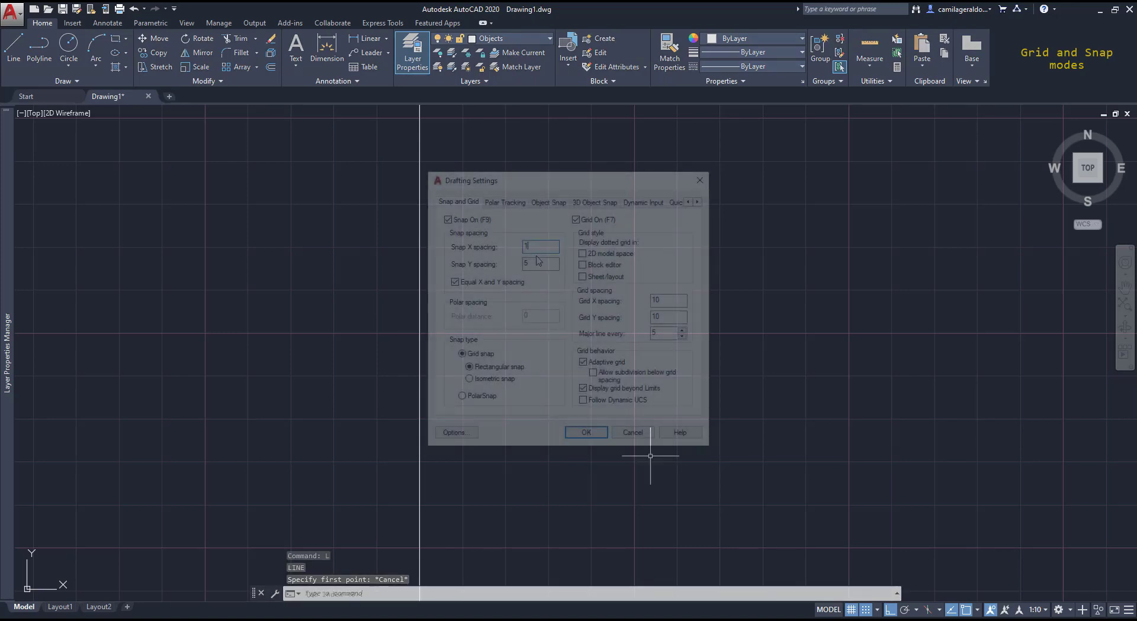
- Disable equal X and Y snap spacing, set the snap spacing to X 10 and Y 5, and the grid Y spacing to 5
drag(529, 264, 524, 265)
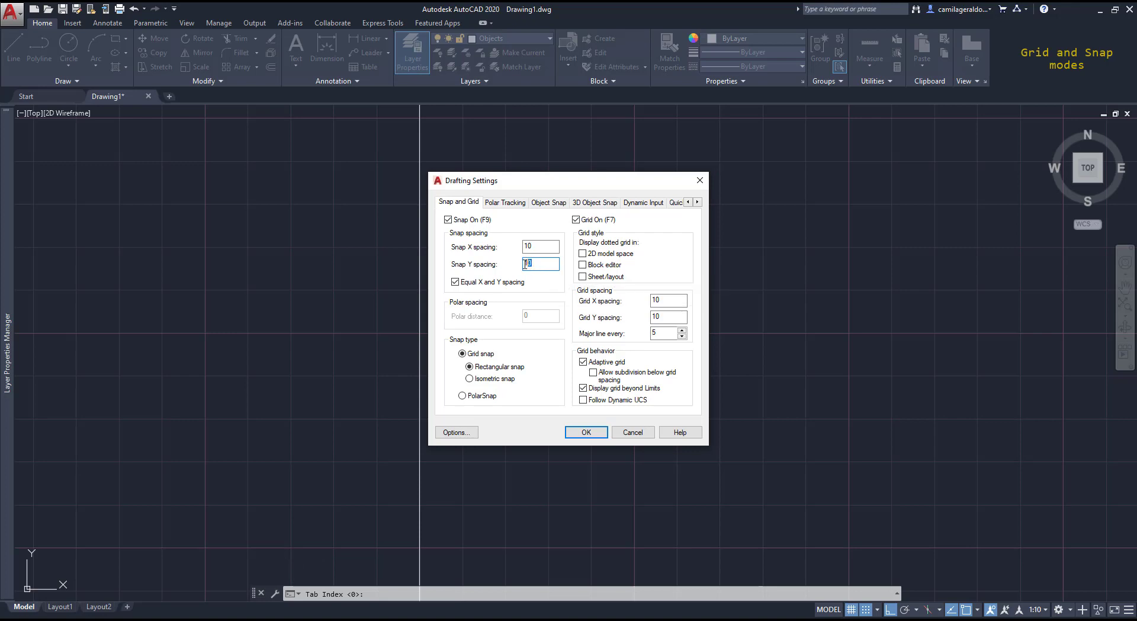
click(456, 282)
drag(544, 263, 527, 267)
text(5)
drag(662, 317, 651, 317)
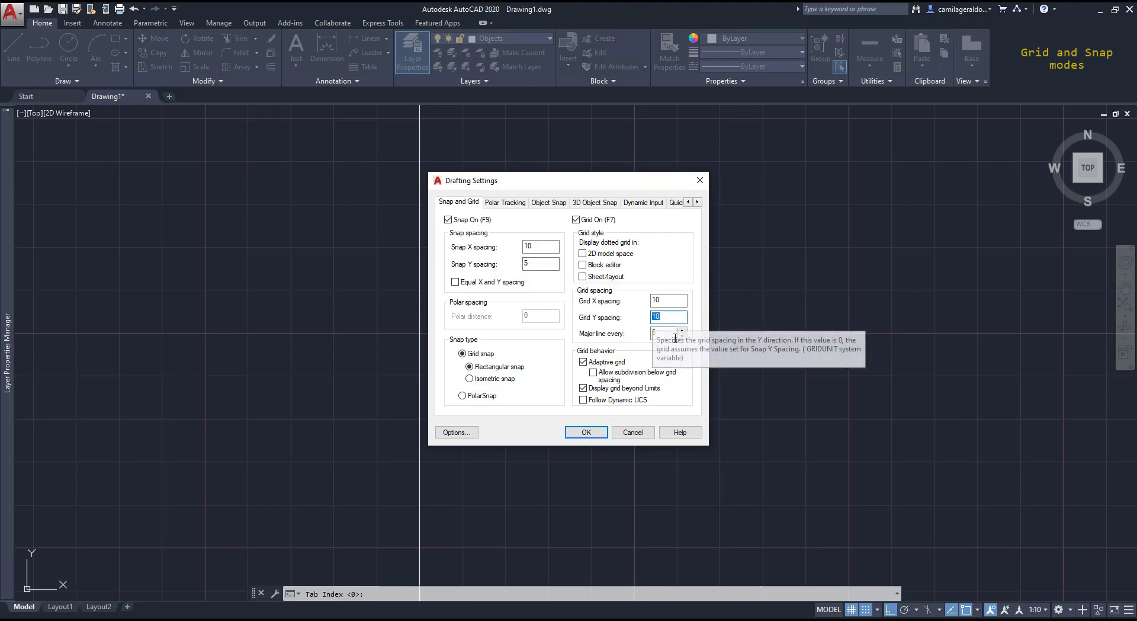
text(5)
click(584, 433)
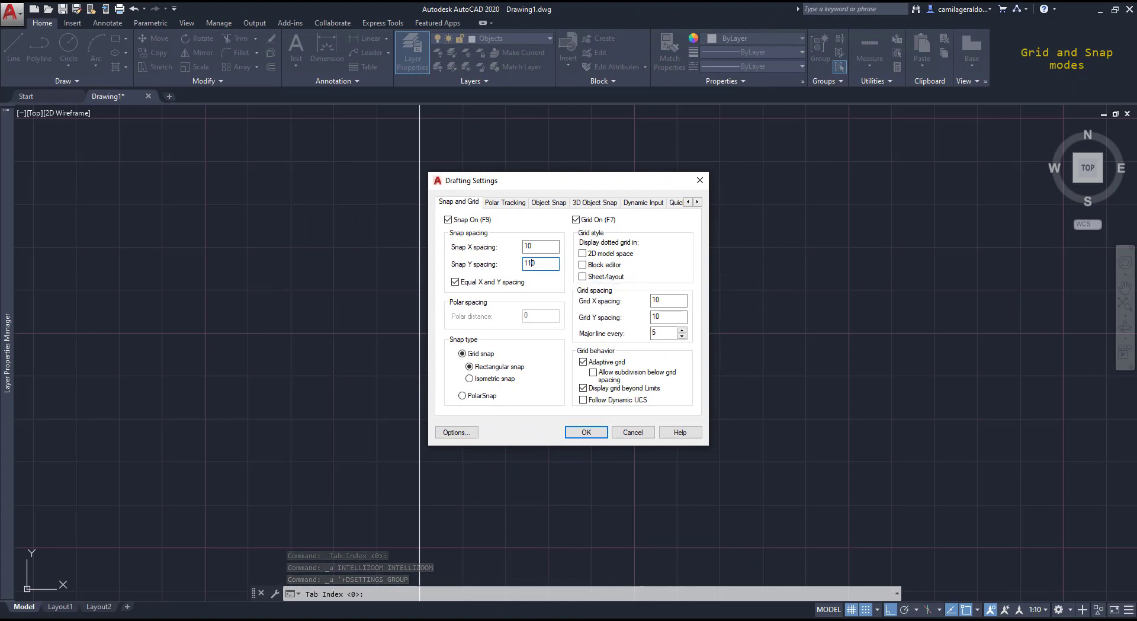
- Set the snap Y spacing to 10 and the grid's major line interval to 10, keeping equal X and Y spacing
key(BackSpace)
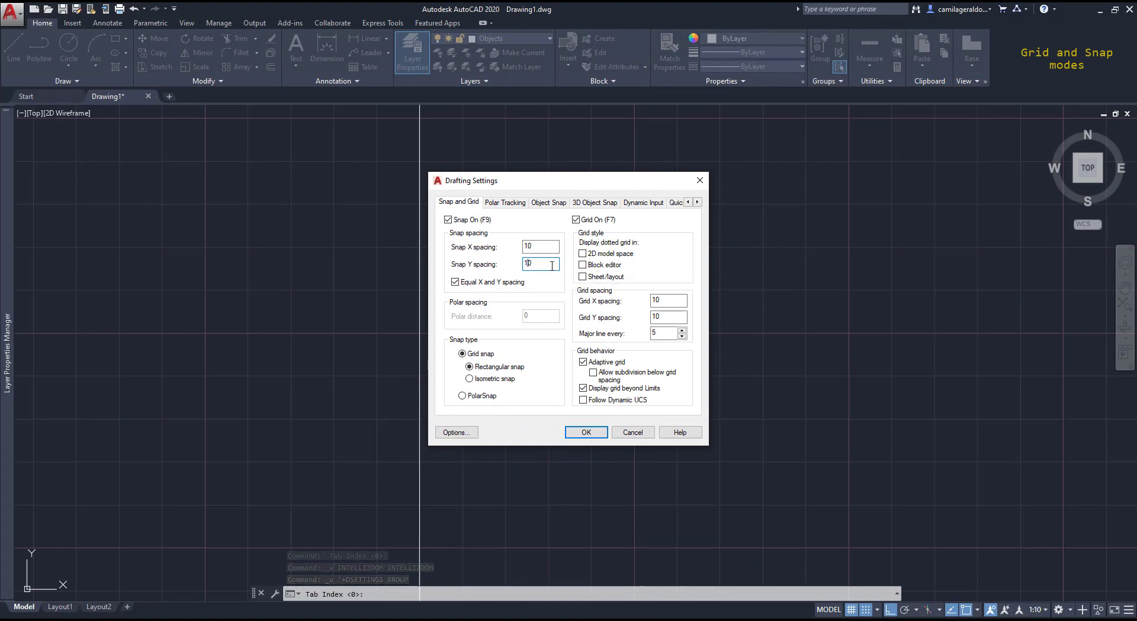
click(683, 331)
click(682, 331)
click(682, 331)
click(682, 331)
click(683, 331)
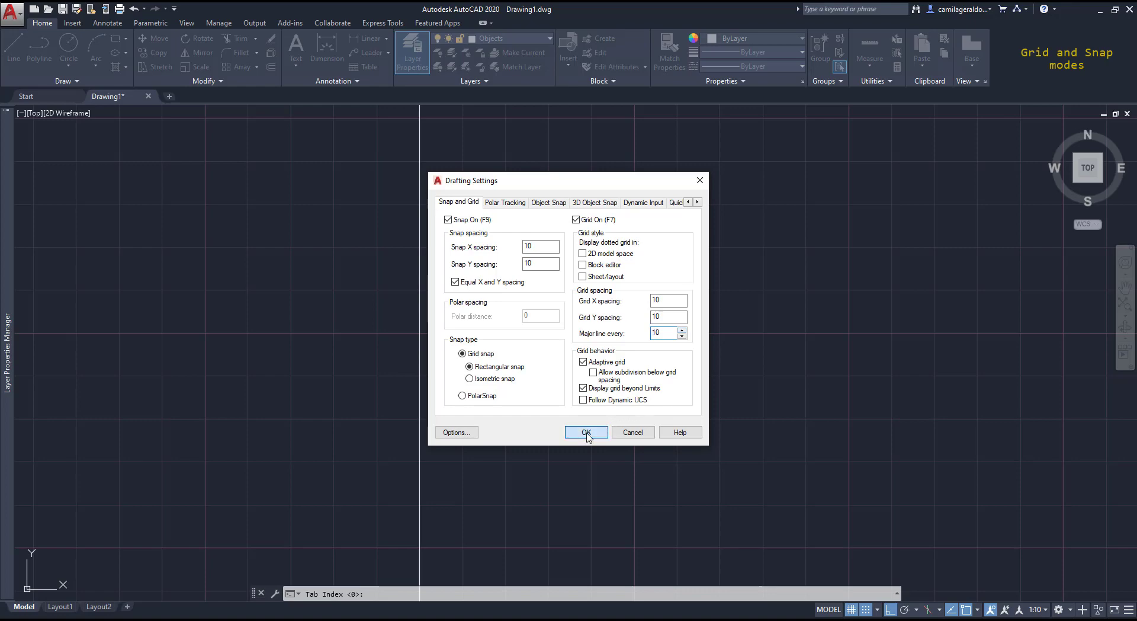
click(587, 432)
- Examine how the grid lines adapt at different zoom levels around the two 700 by 500 frames
scroll(566, 410, down, 2)
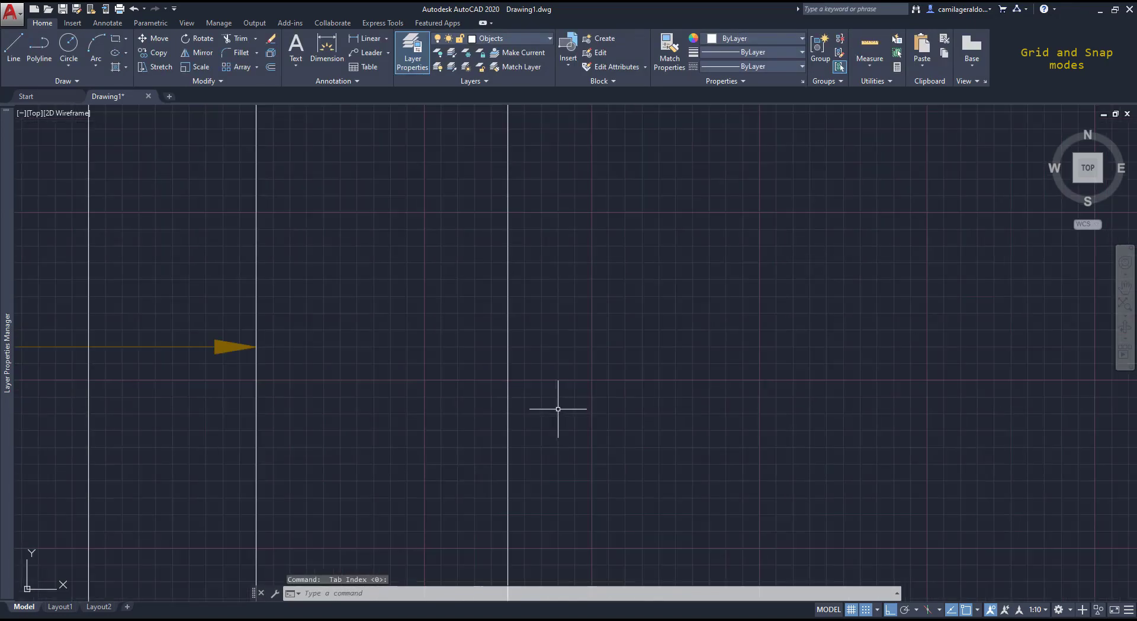
scroll(535, 400, down, 3)
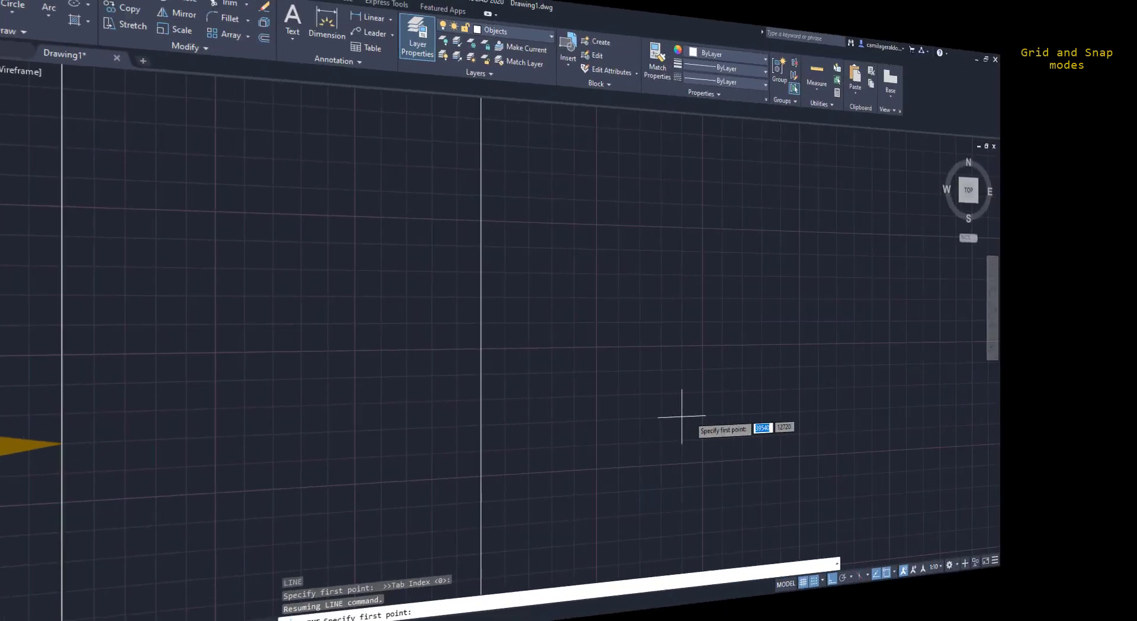
scroll(699, 422, down, 3)
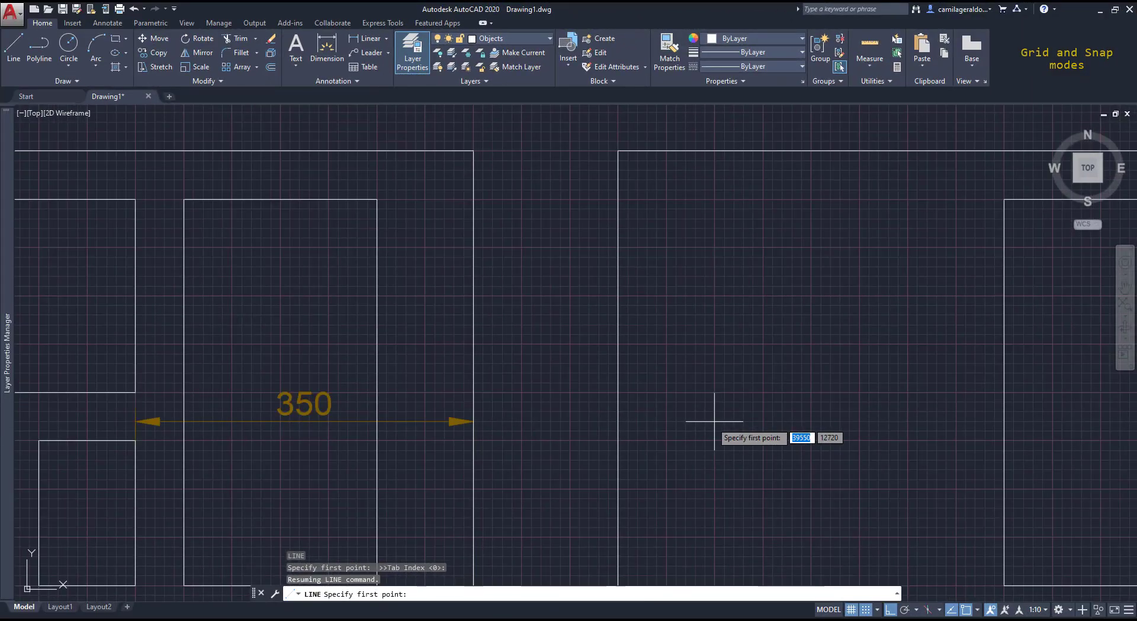
scroll(730, 421, down, 2)
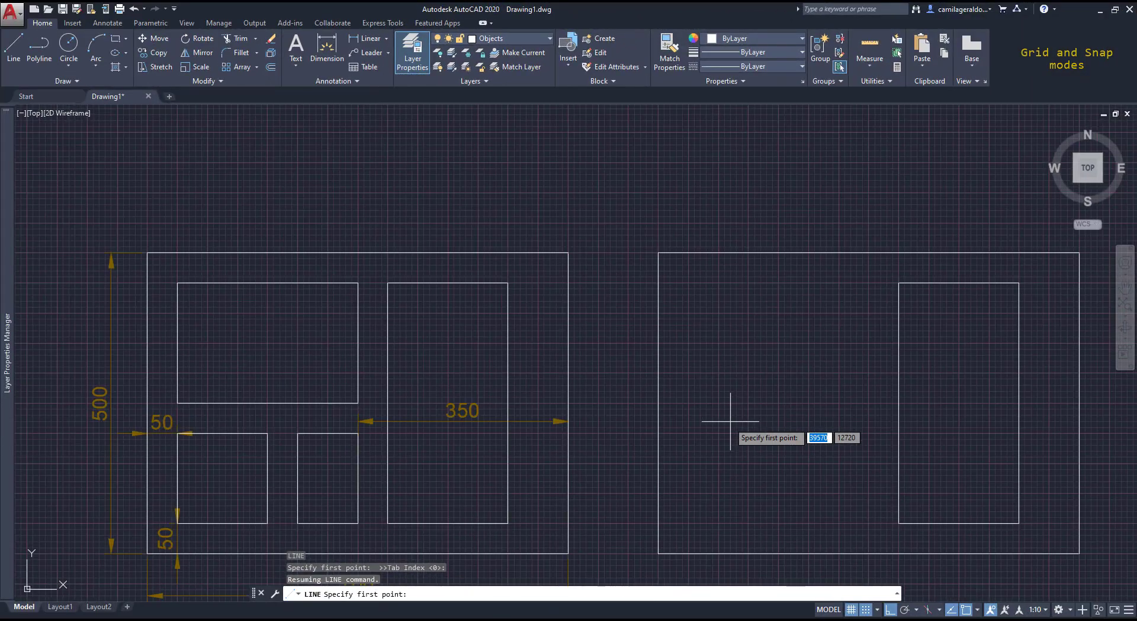
scroll(731, 421, down, 2)
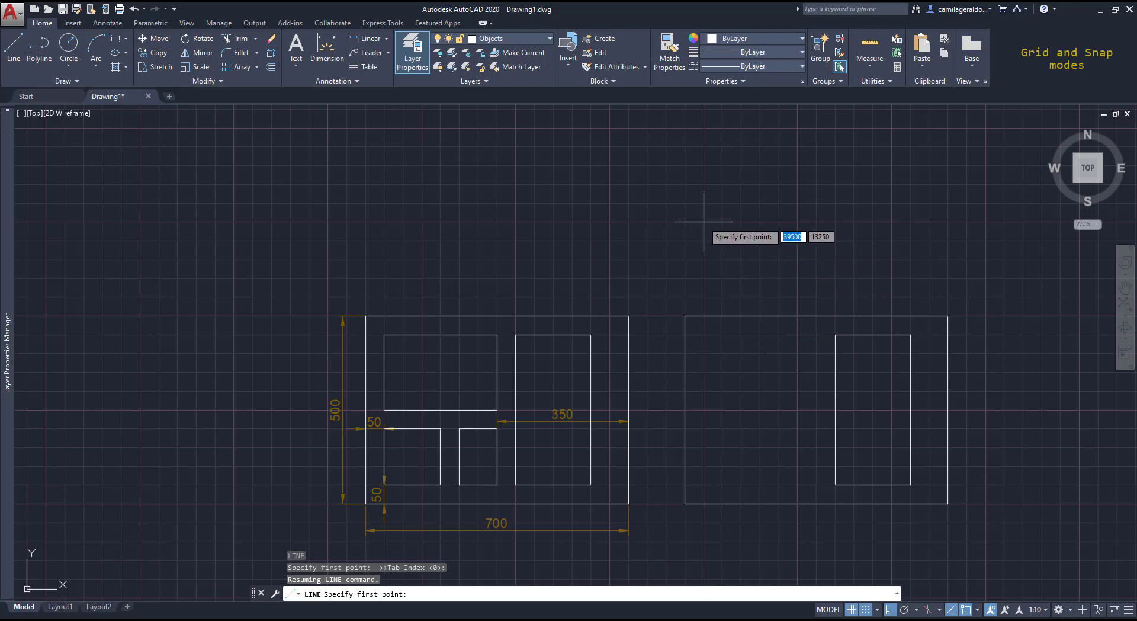
scroll(704, 222, up, 5)
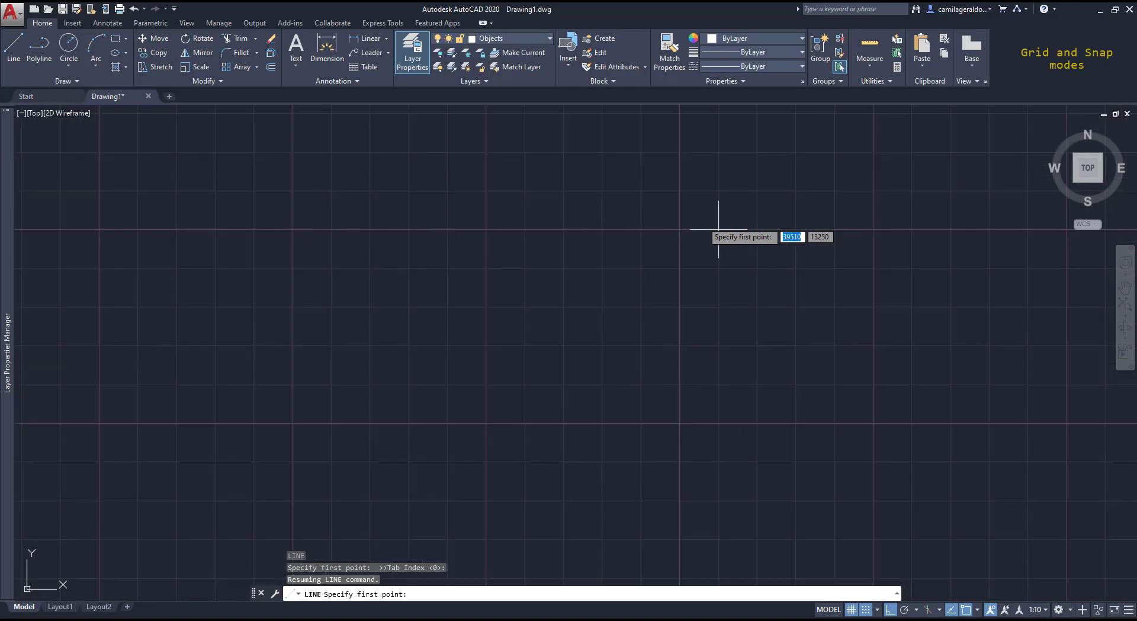
scroll(676, 225, up, 3)
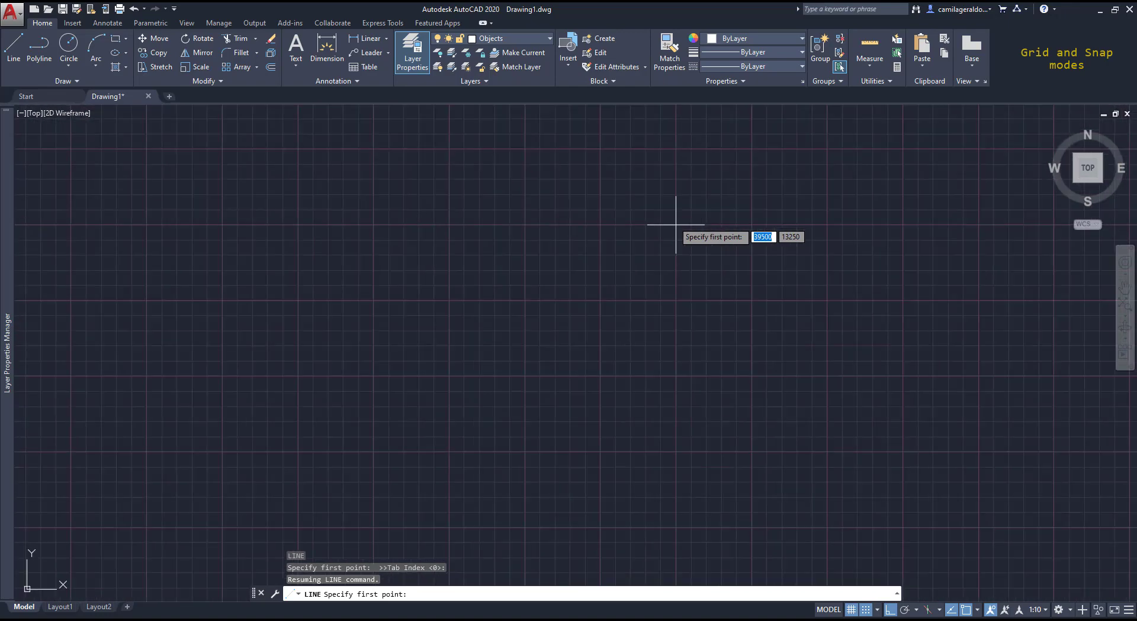
scroll(675, 225, down, 3)
scroll(675, 223, down, 3)
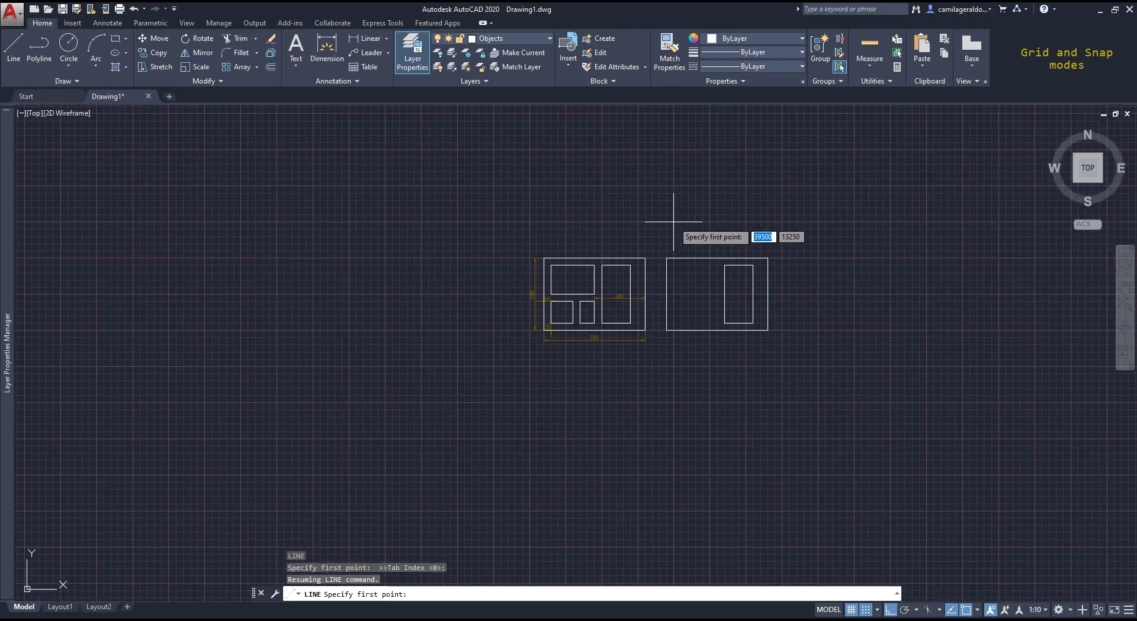
scroll(673, 221, down, 2)
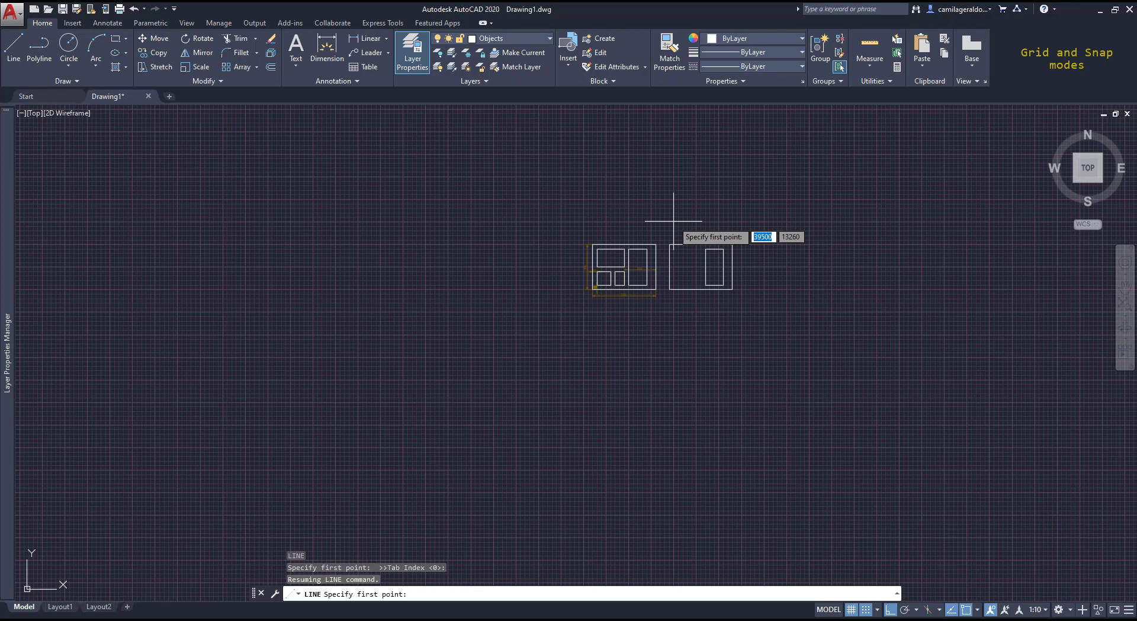
scroll(767, 256, up, 4)
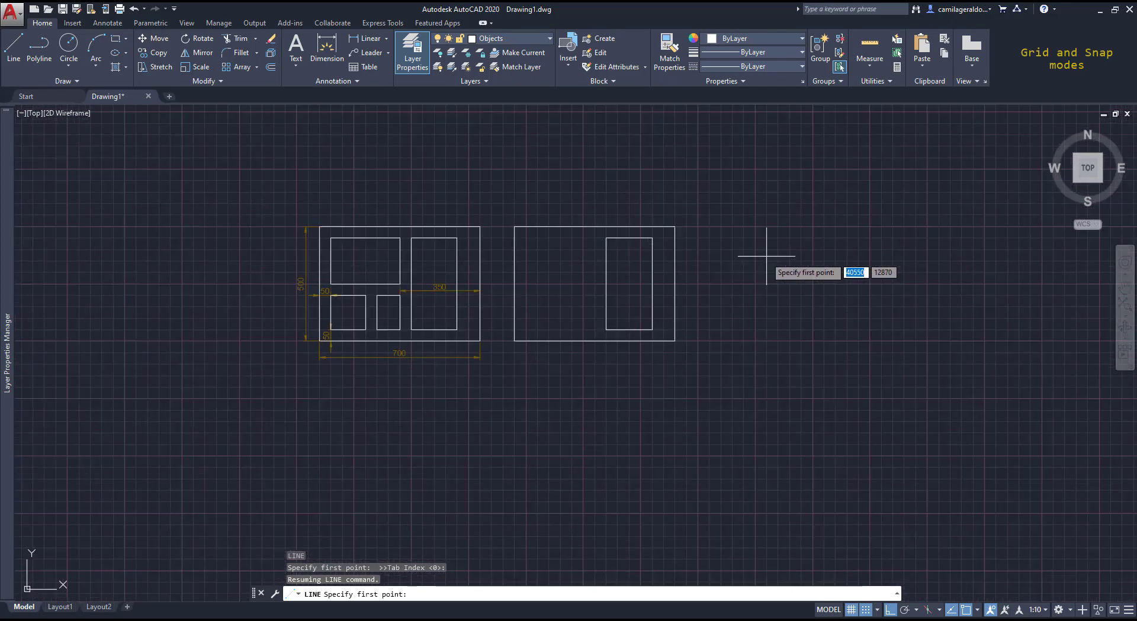
scroll(767, 256, up, 2)
scroll(601, 367, up, 2)
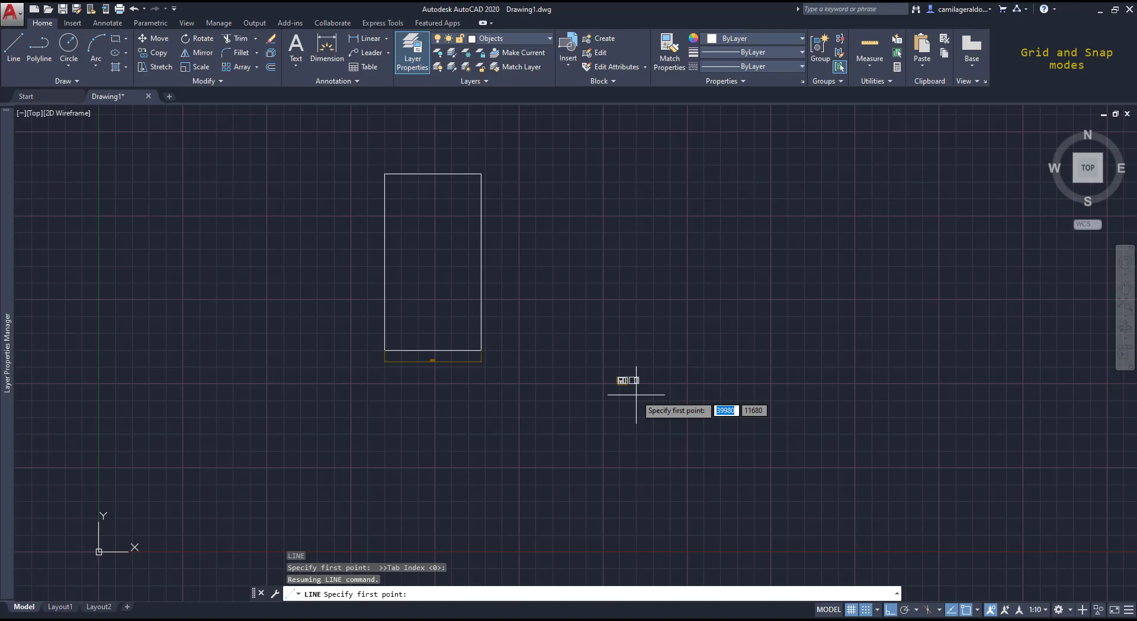
- Draw a horizontal line in the empty area beyond the frames, starting on the major grid intersection at 43750,12500
scroll(687, 382, up, 2)
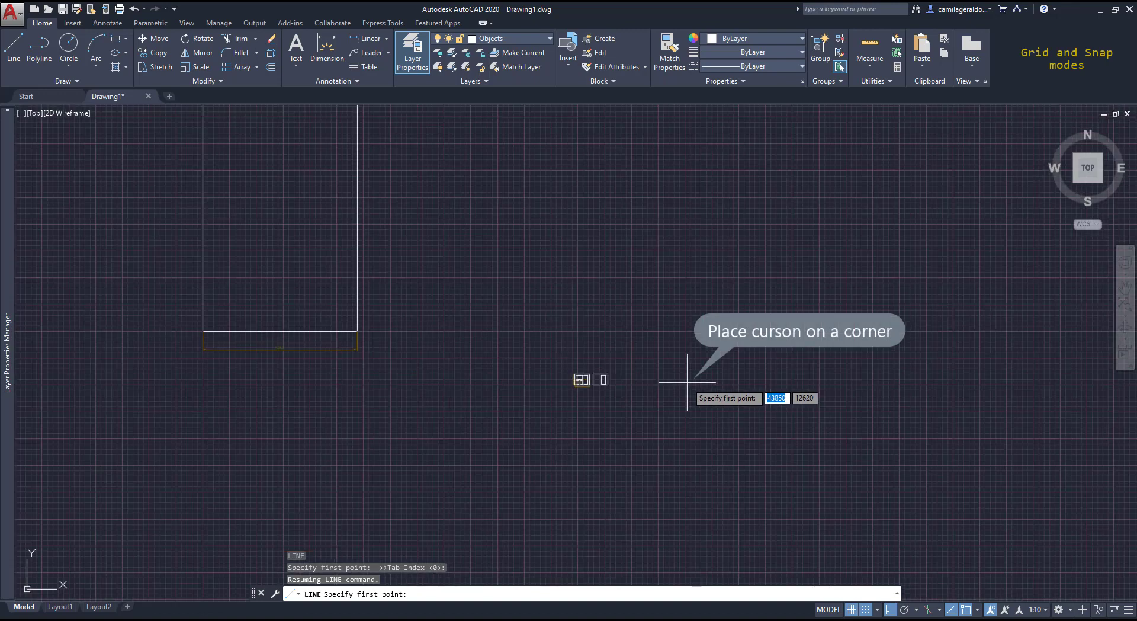
scroll(683, 384, up, 2)
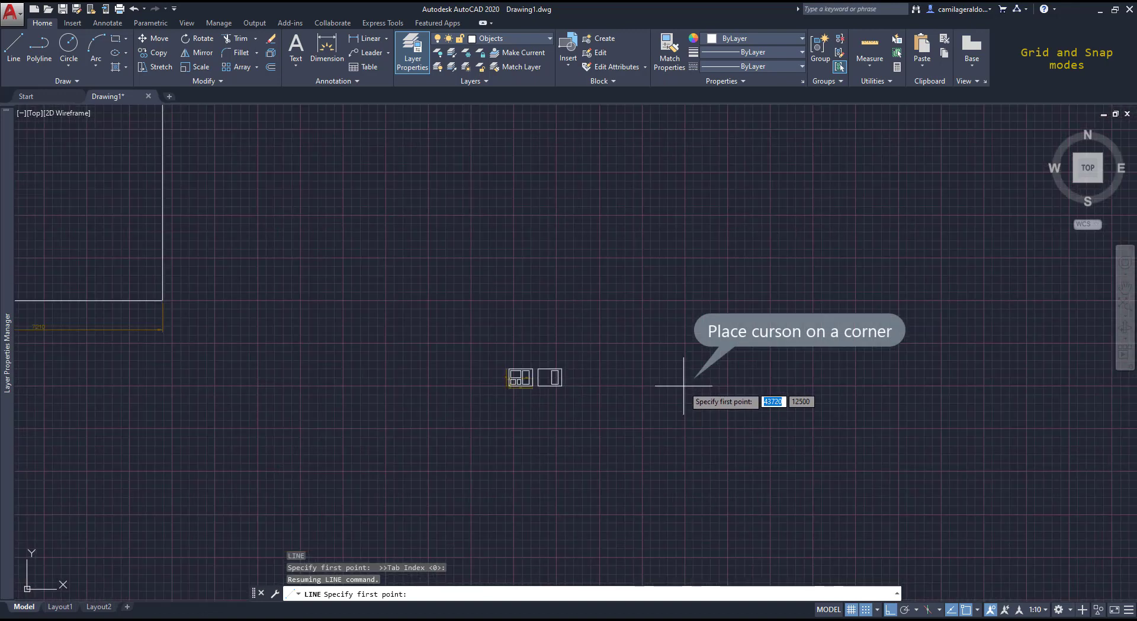
scroll(685, 386, up, 1)
scroll(683, 386, up, 1)
scroll(683, 388, up, 1)
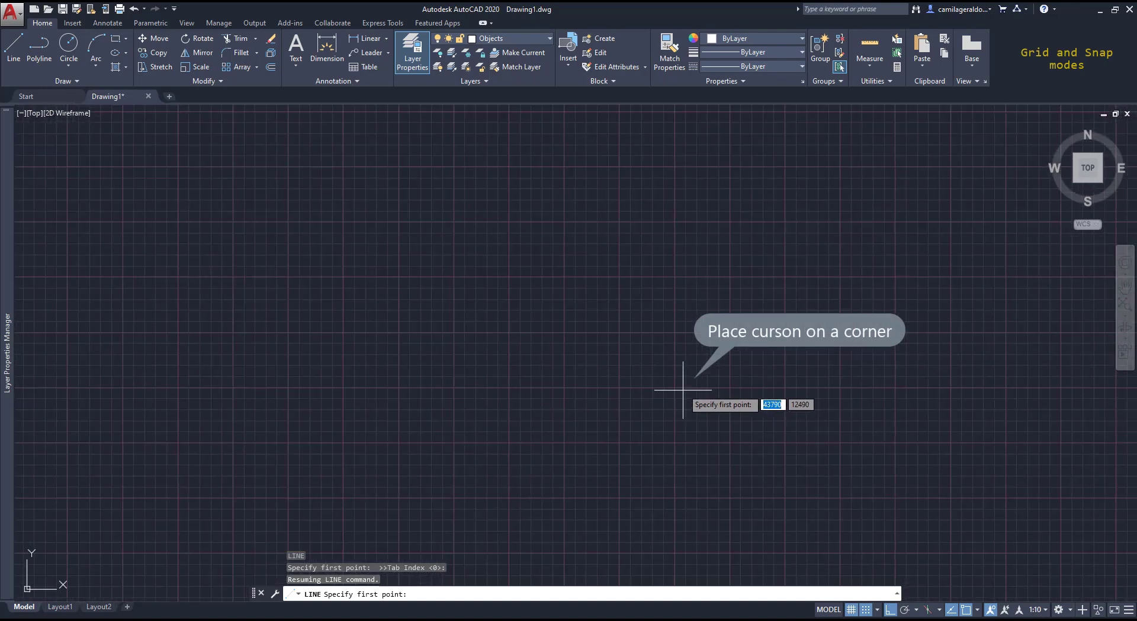
scroll(672, 386, down, 1)
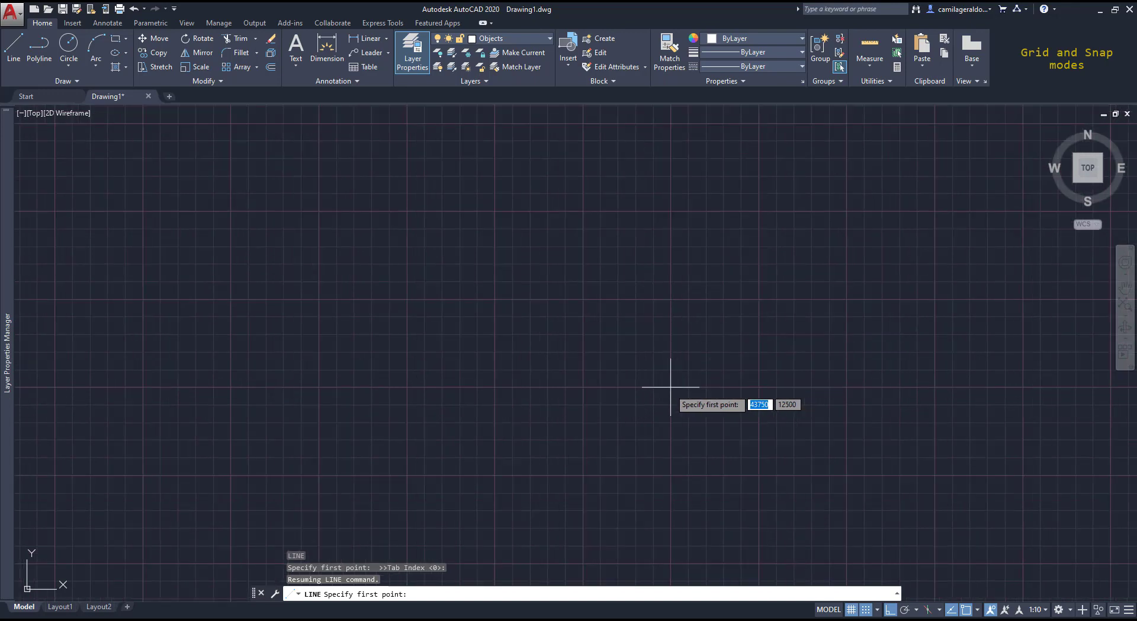
scroll(670, 387, down, 1)
scroll(670, 387, up, 3)
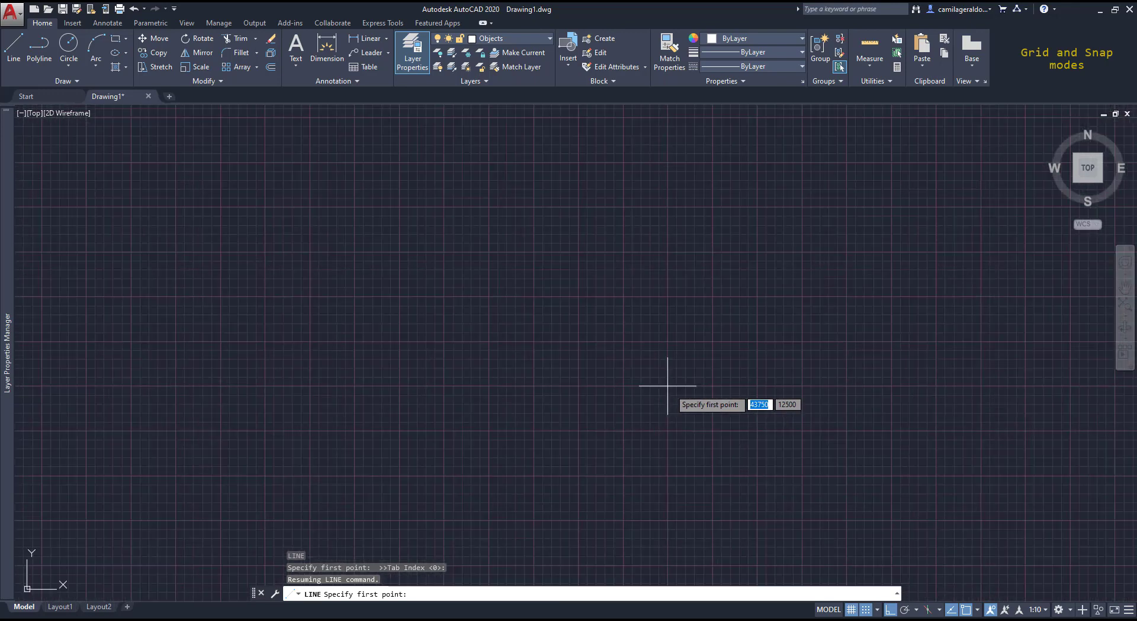
click(661, 385)
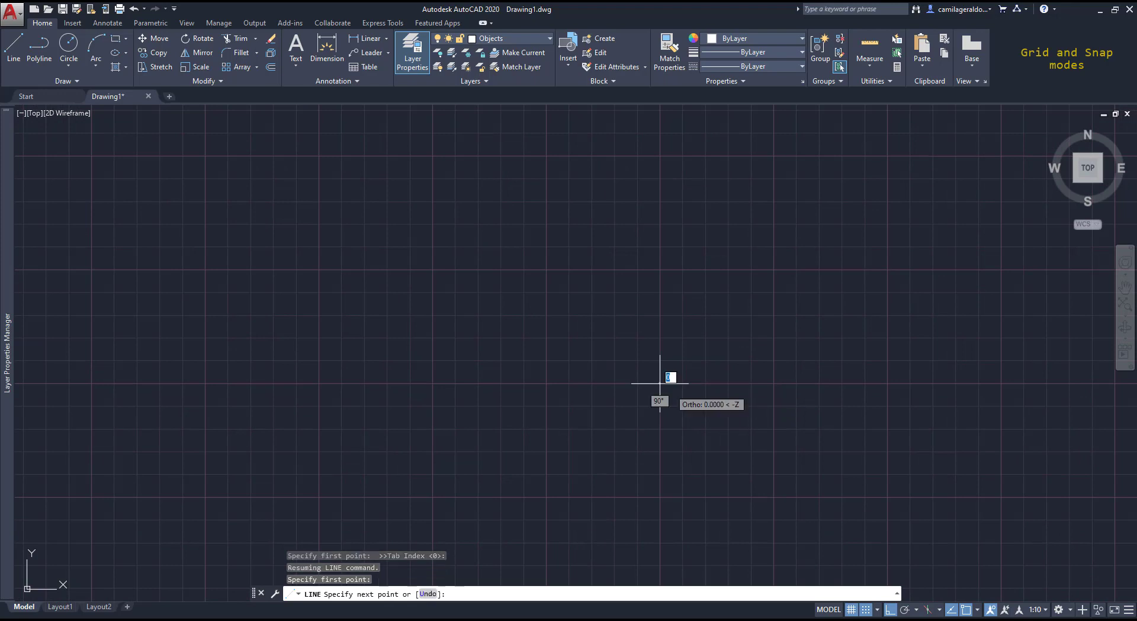
scroll(671, 385, down, 1)
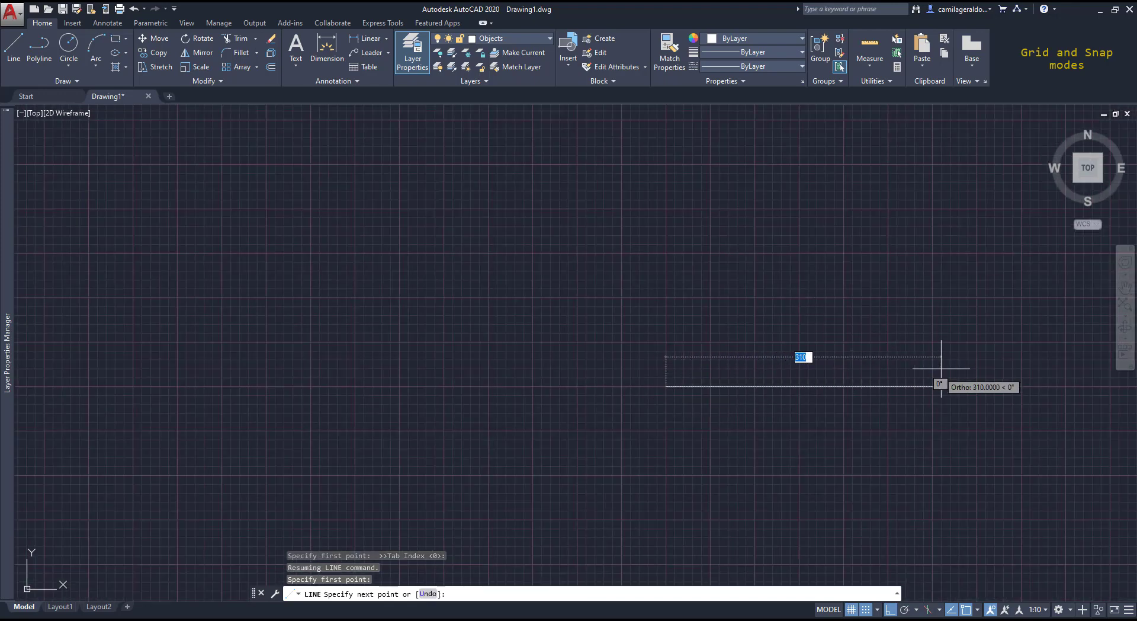
scroll(948, 376, down, 4)
click(1007, 372)
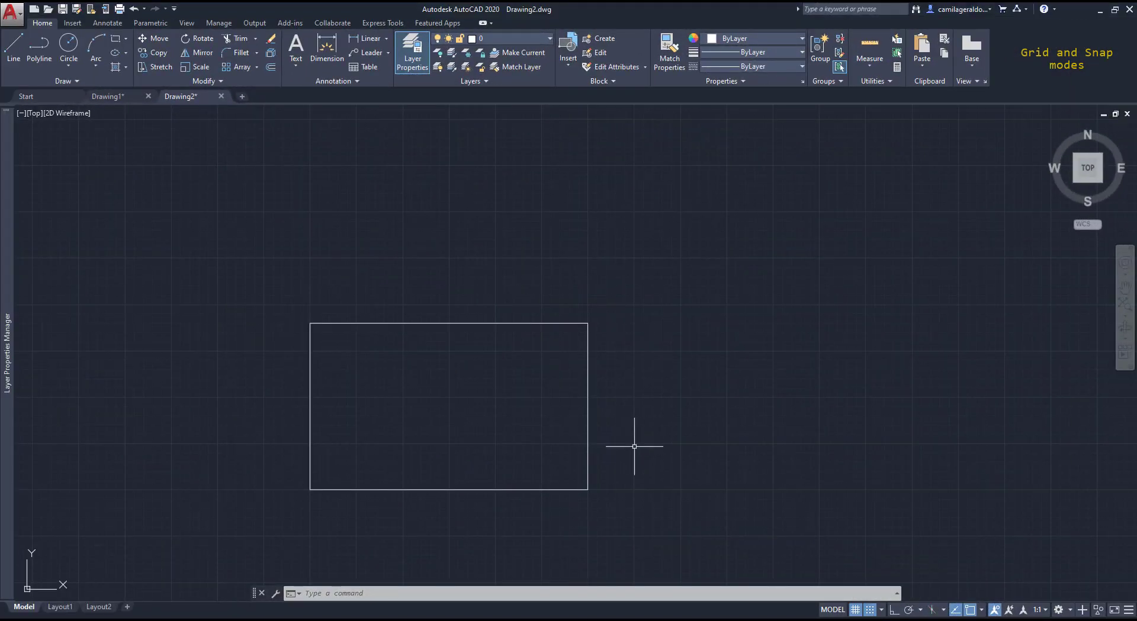
- Switch snap mode off and back on, and do the same with the grid display in Drawing2
click(869, 610)
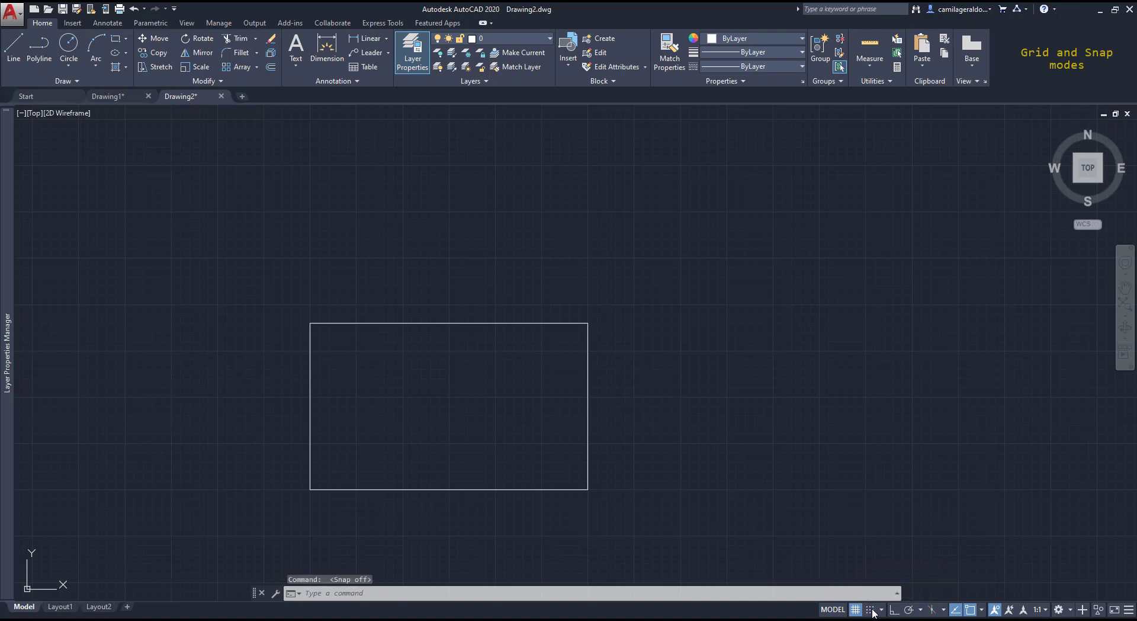
click(868, 610)
click(855, 610)
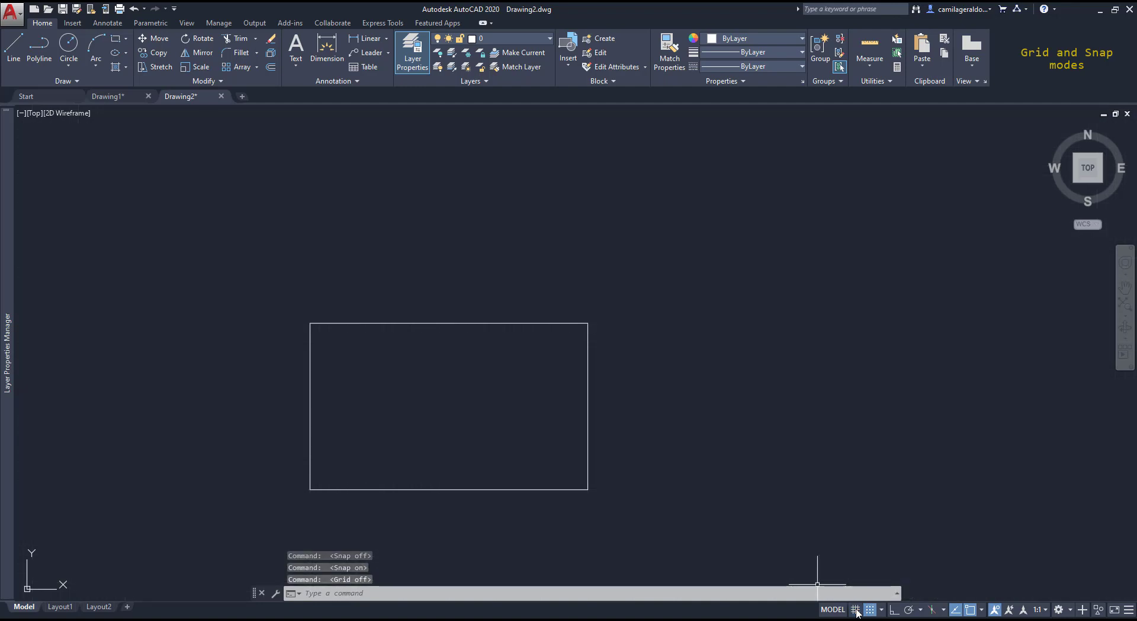
click(856, 610)
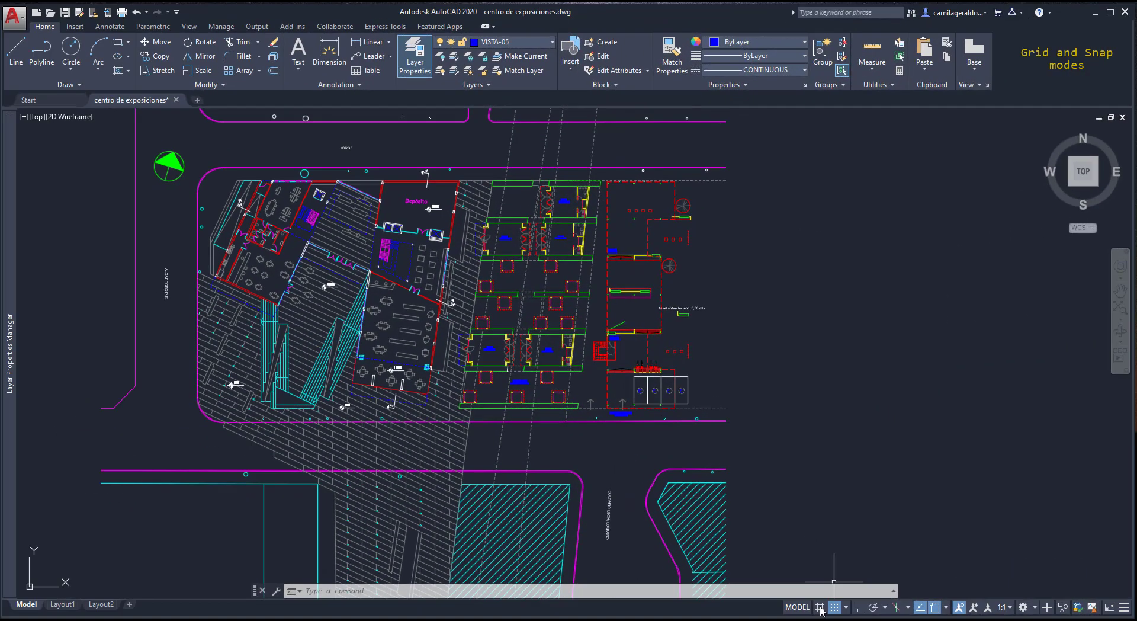
- Turn on the grid in the centro de exposiciones drawing and inspect it around the floor plan
click(820, 607)
scroll(642, 371, up, 4)
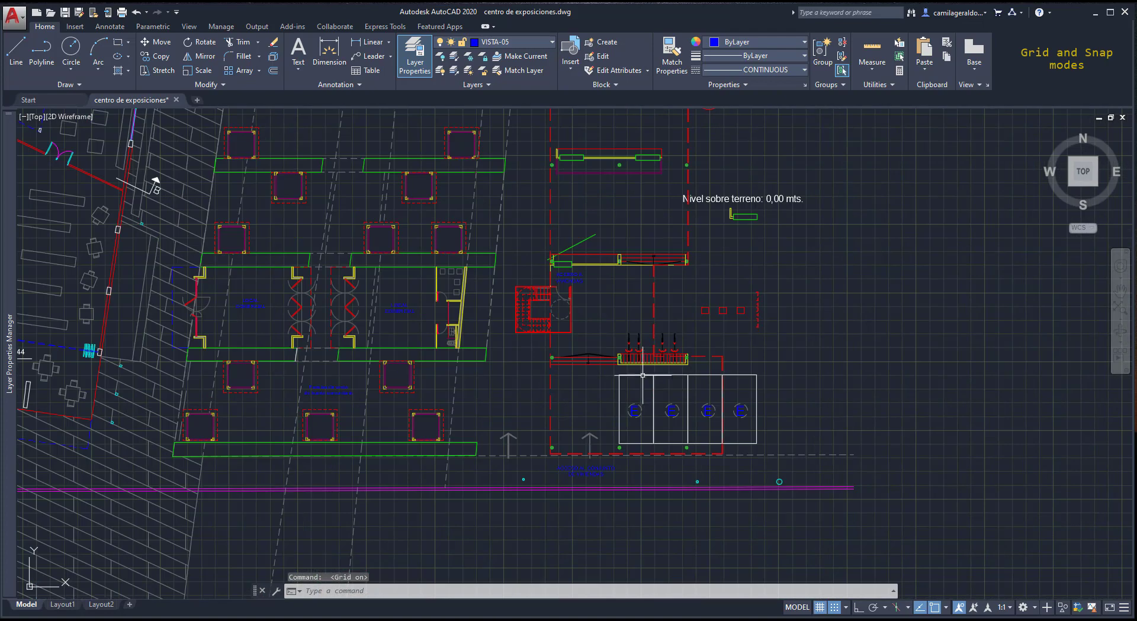
scroll(642, 371, down, 2)
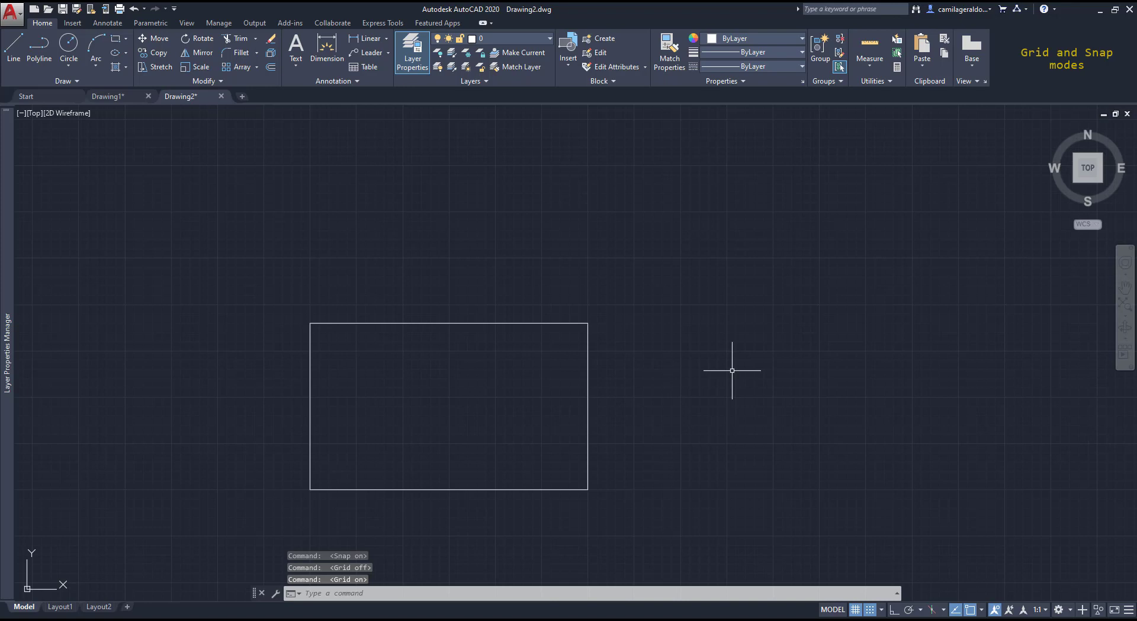
- Open the drawing window color settings from the OPTIONS dialog and look through the 2D model space interface elements
text(options)
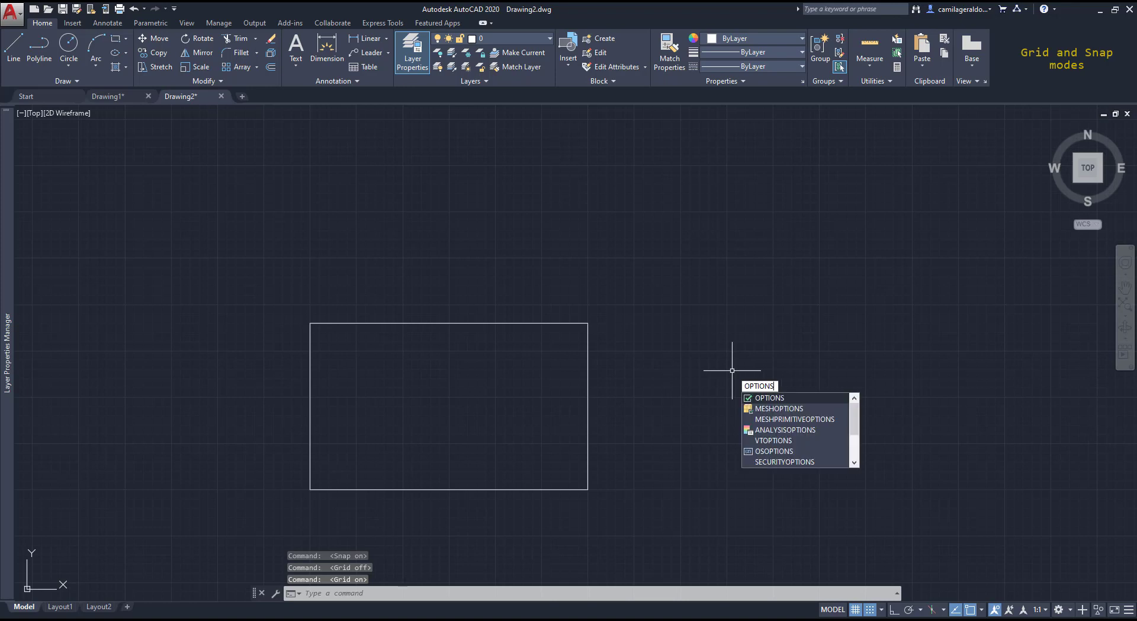
key(Return)
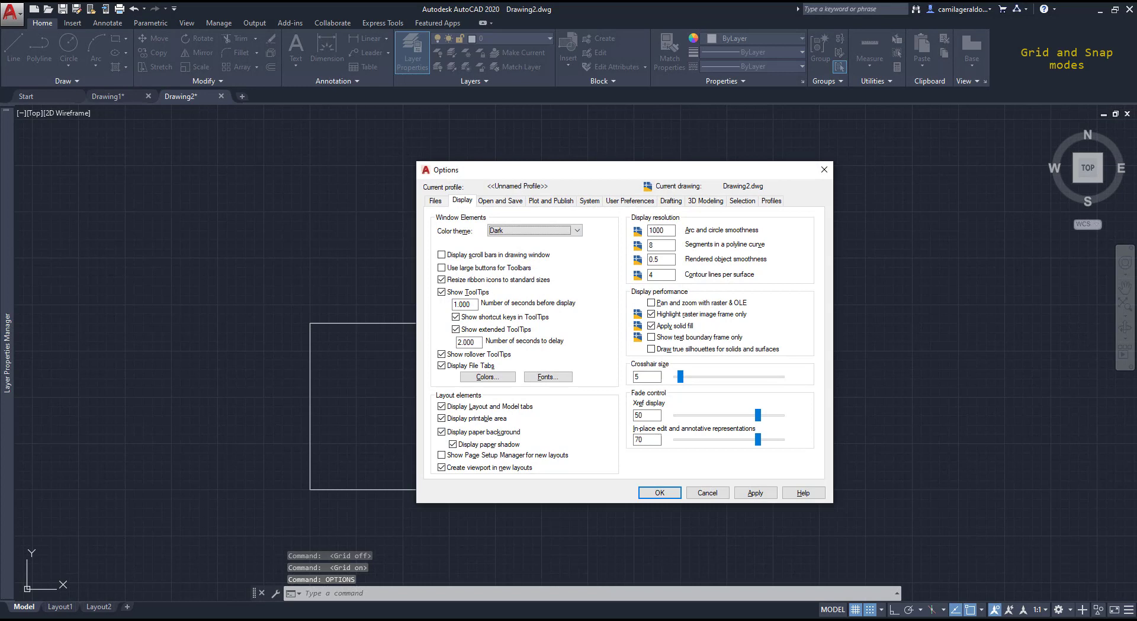
click(477, 378)
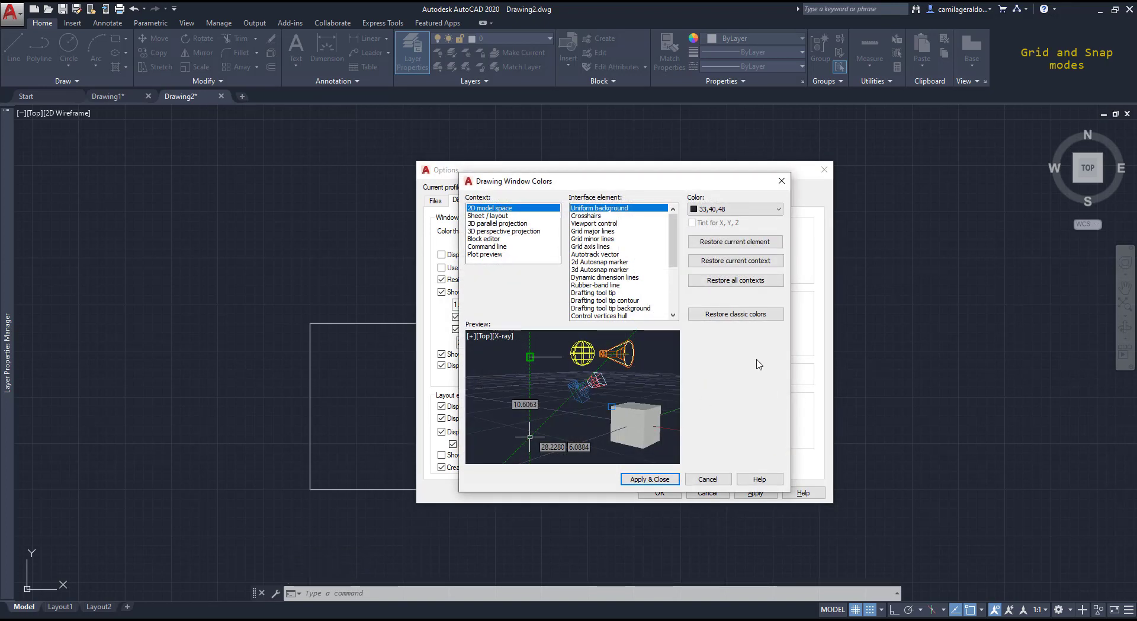
scroll(673, 239, down, 5)
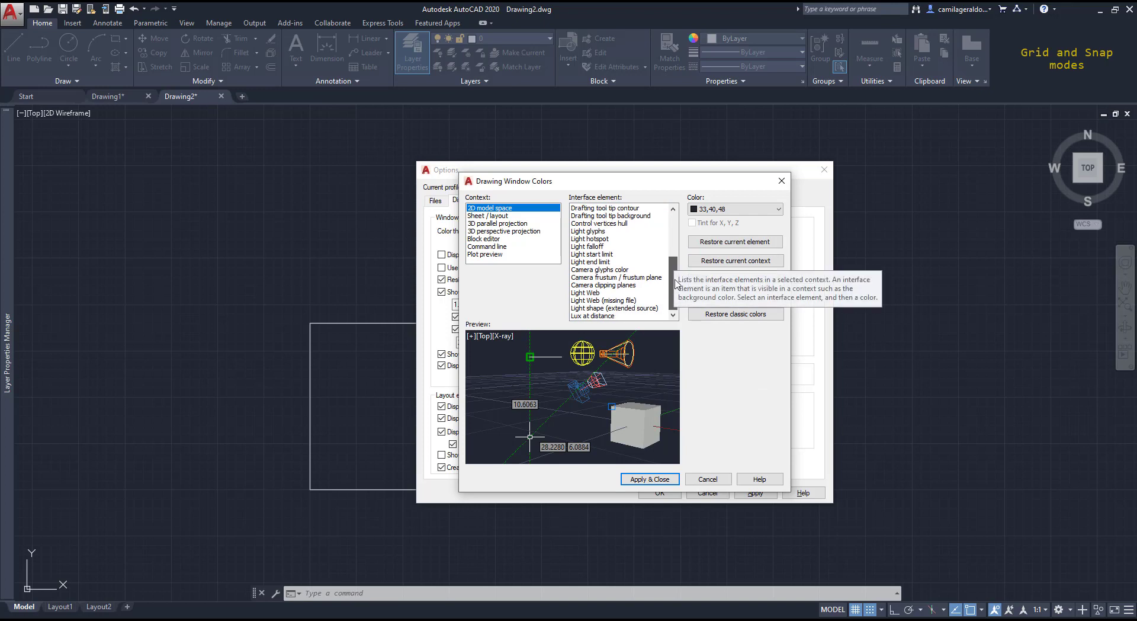
scroll(670, 236, up, 5)
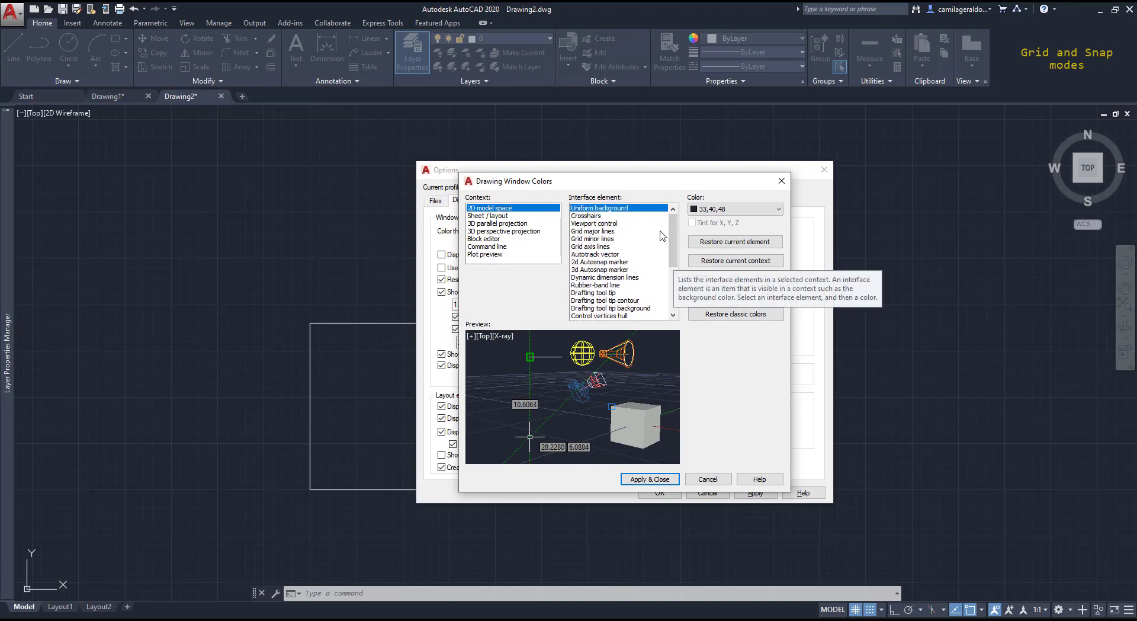
- Set the color of the 2D model space grid major lines to the green true color 115,144,96
click(612, 232)
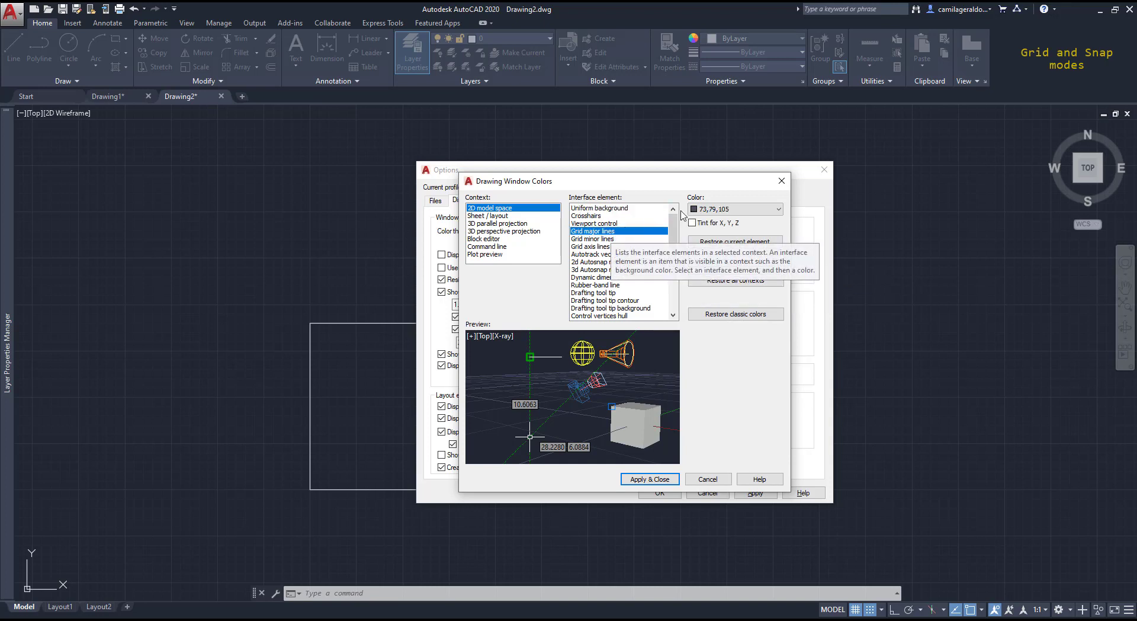
click(738, 211)
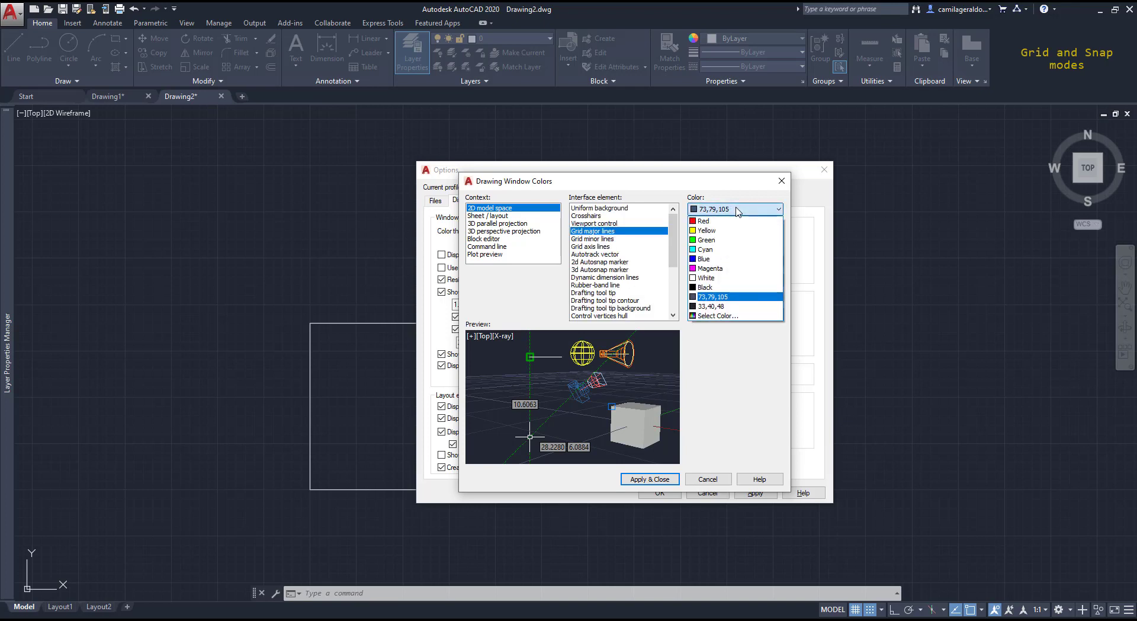
click(724, 315)
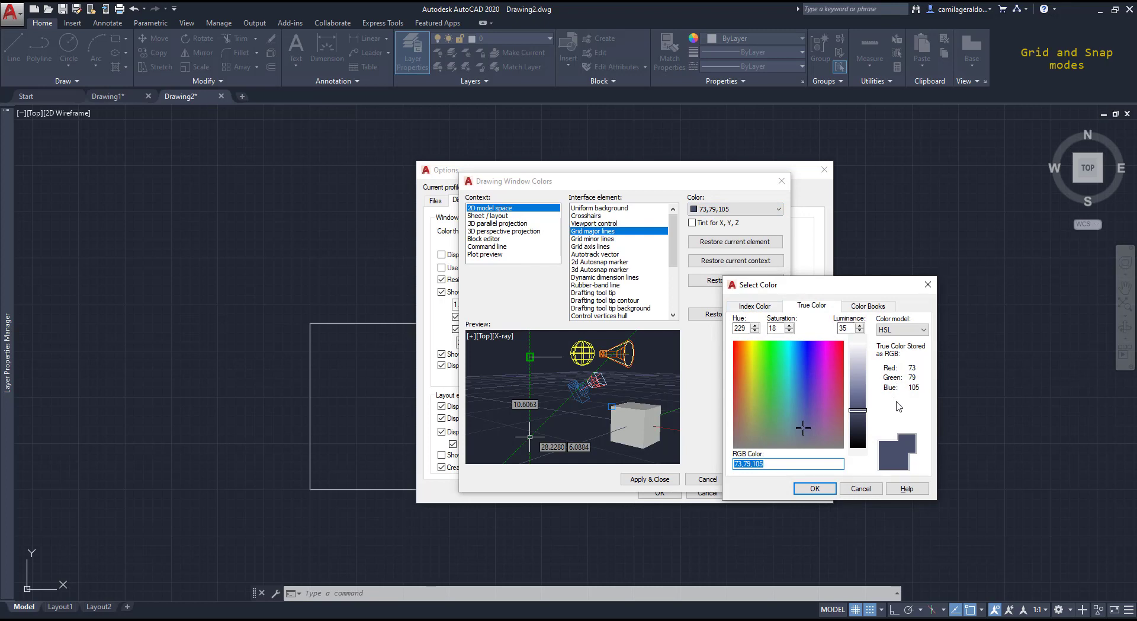
click(763, 426)
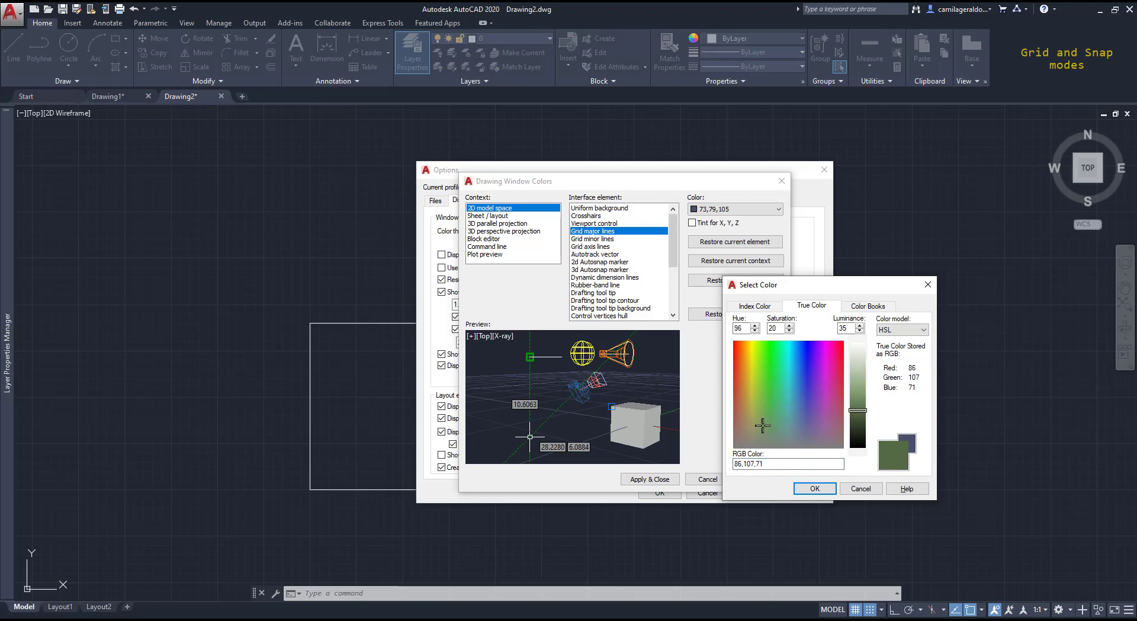
click(857, 403)
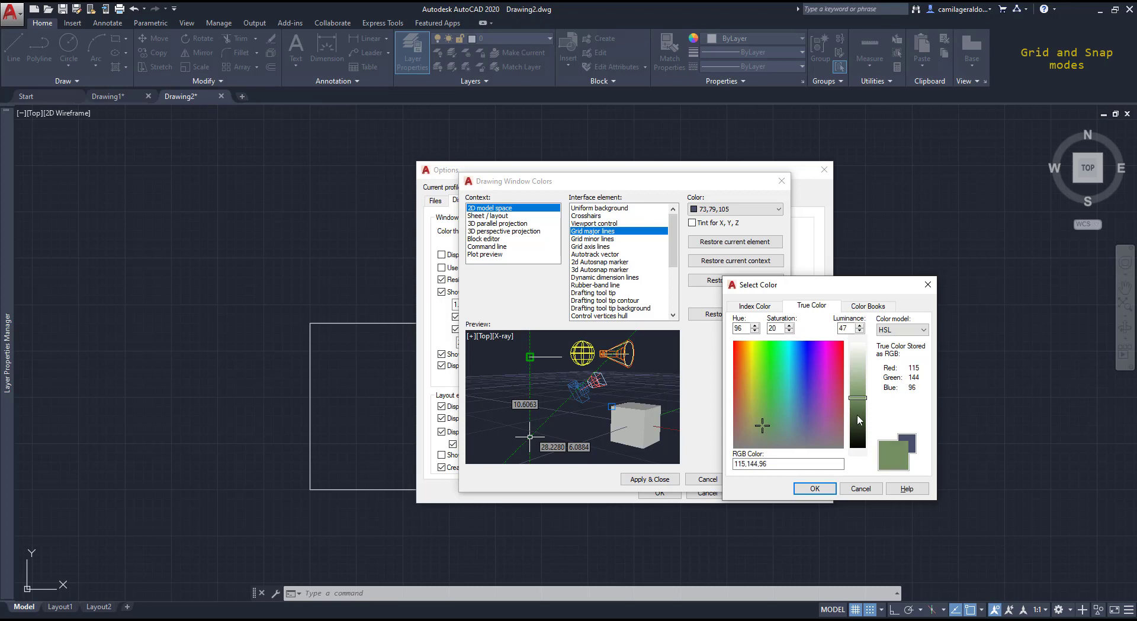
click(814, 488)
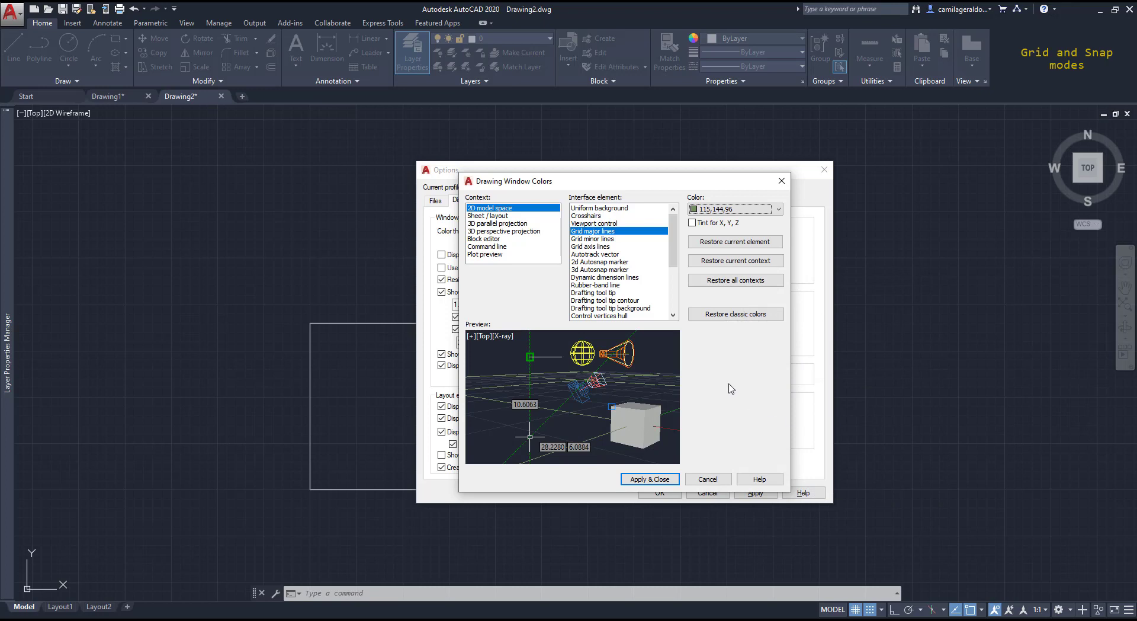
- Set the grid minor lines color to the darker green 88,110,73, apply the colors, and check the grid around the rectangle
click(596, 239)
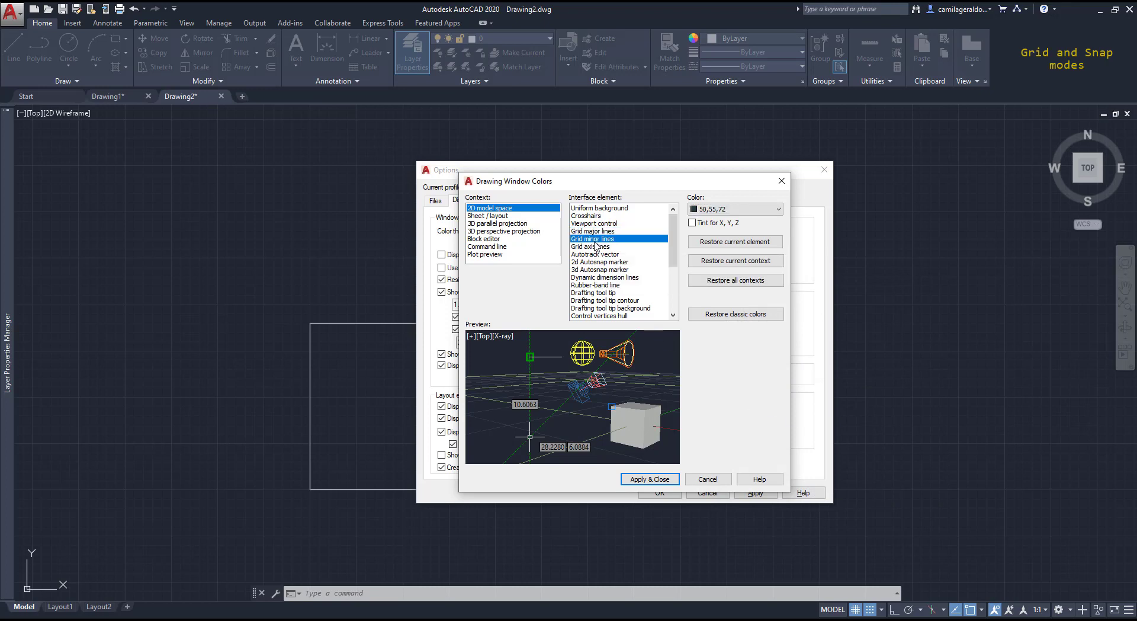
click(716, 209)
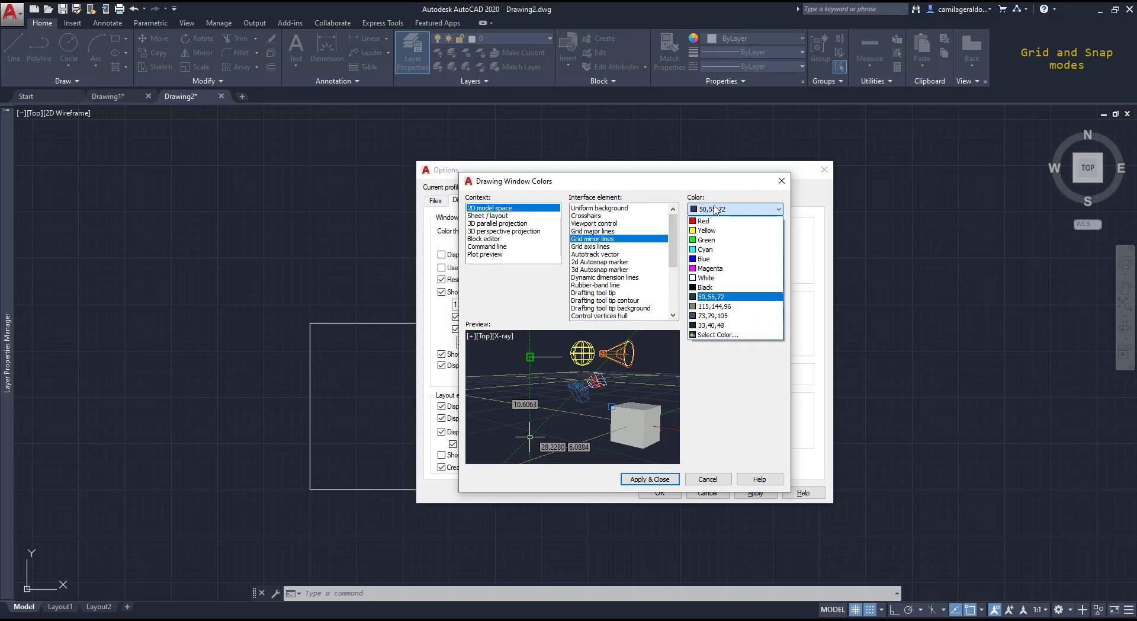
click(735, 307)
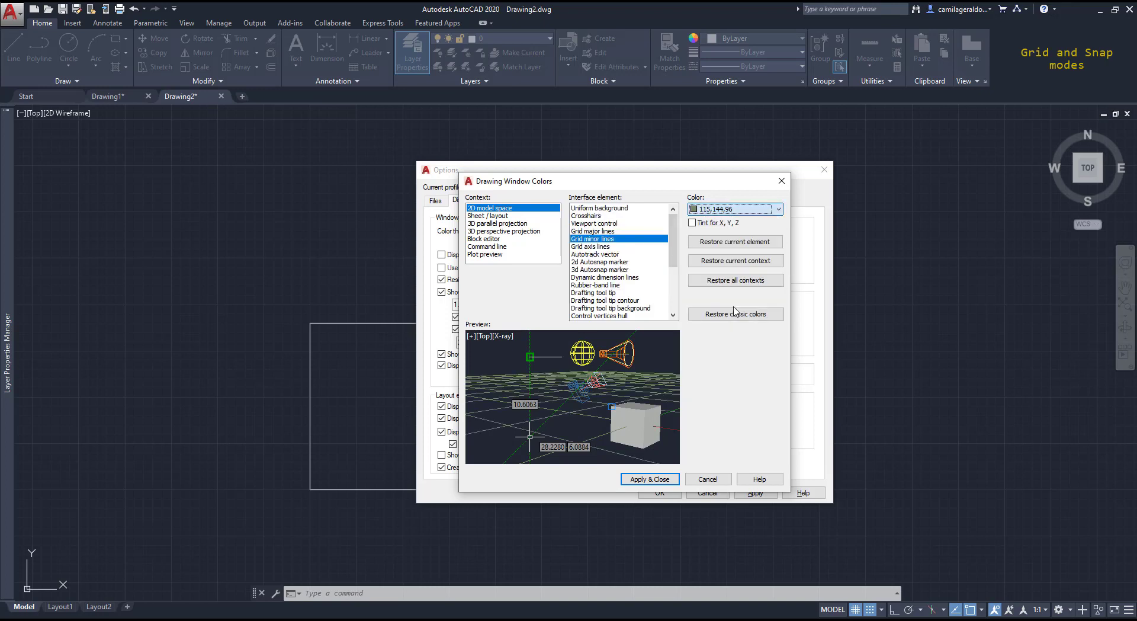
click(762, 212)
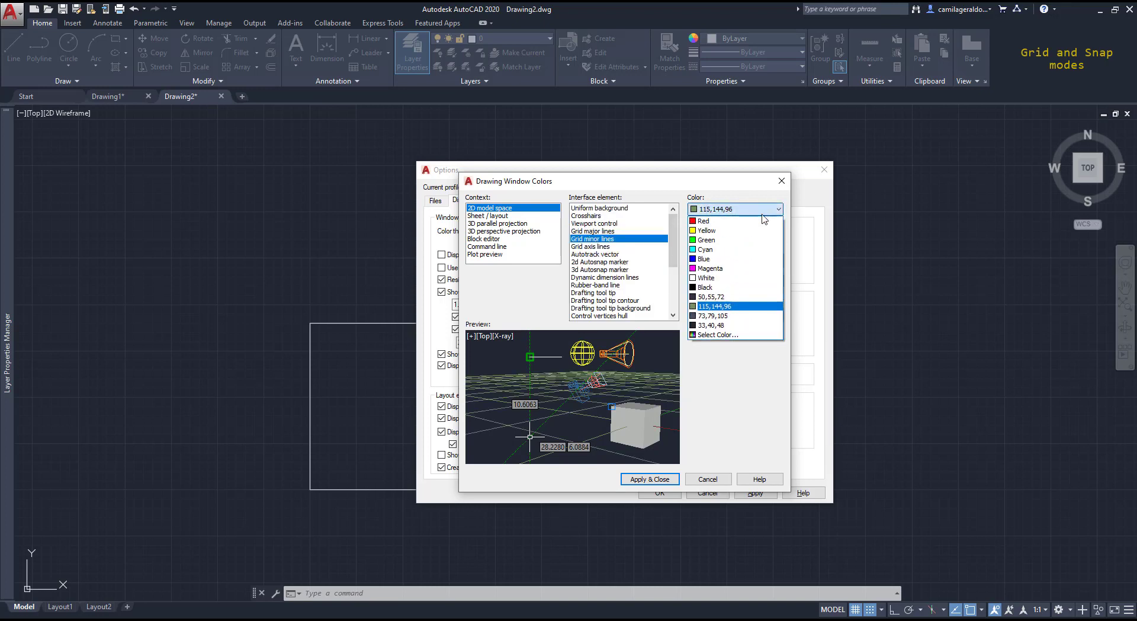
click(724, 335)
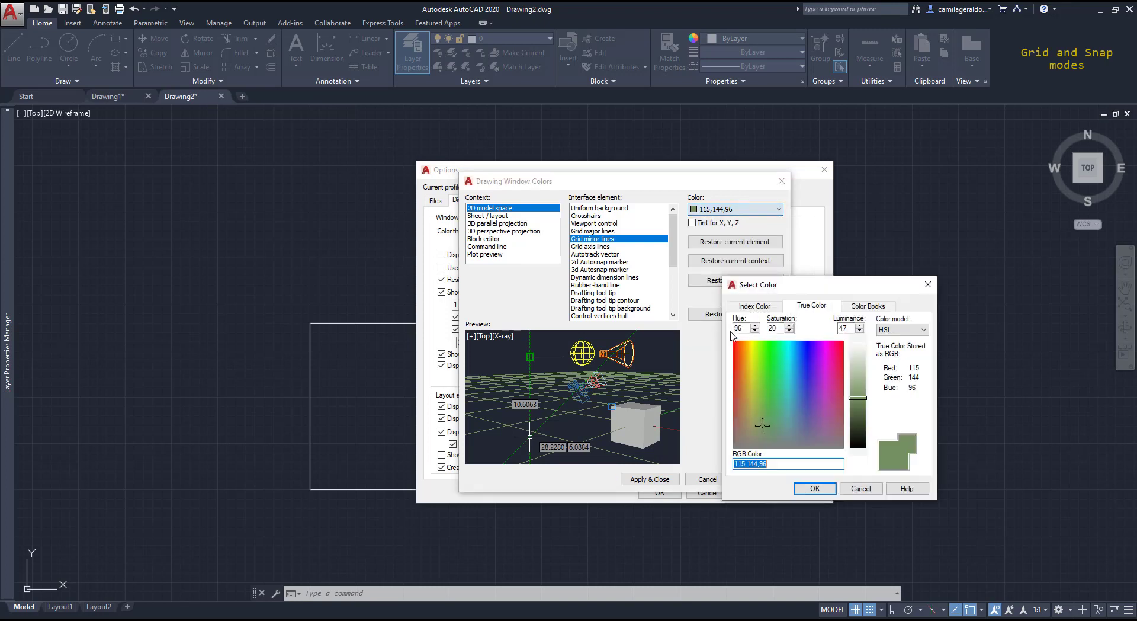
click(858, 405)
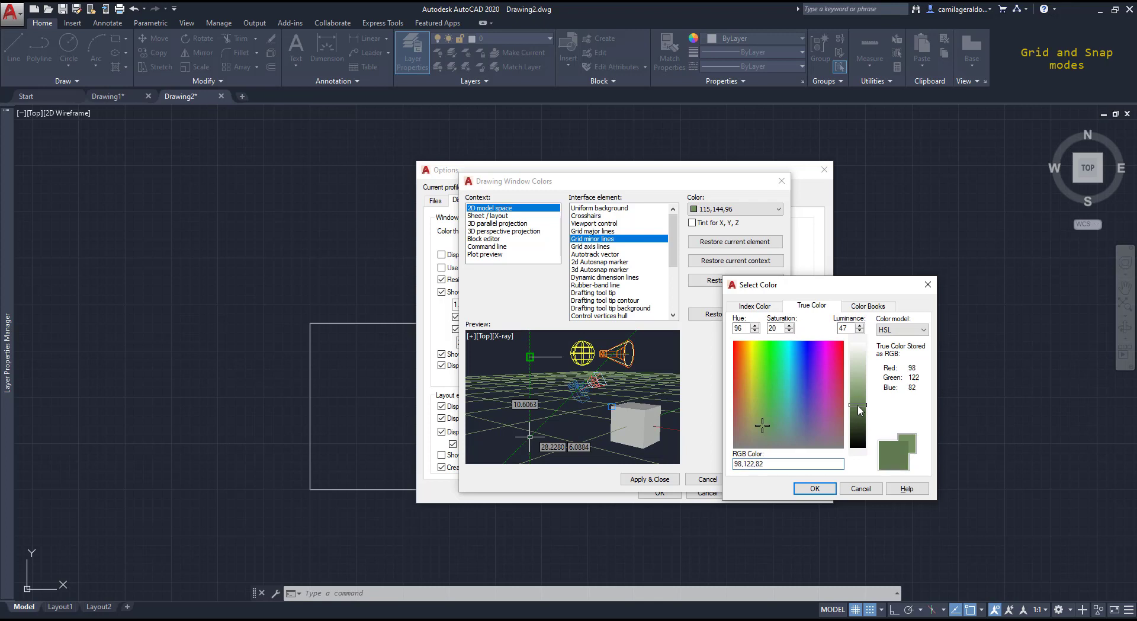
click(858, 409)
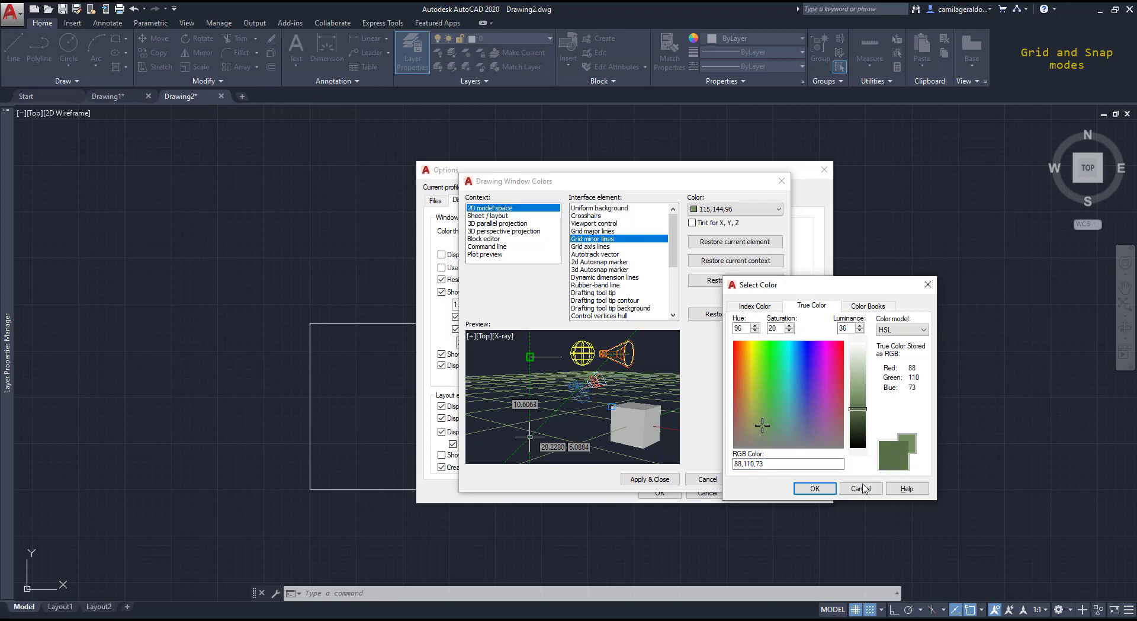
click(815, 488)
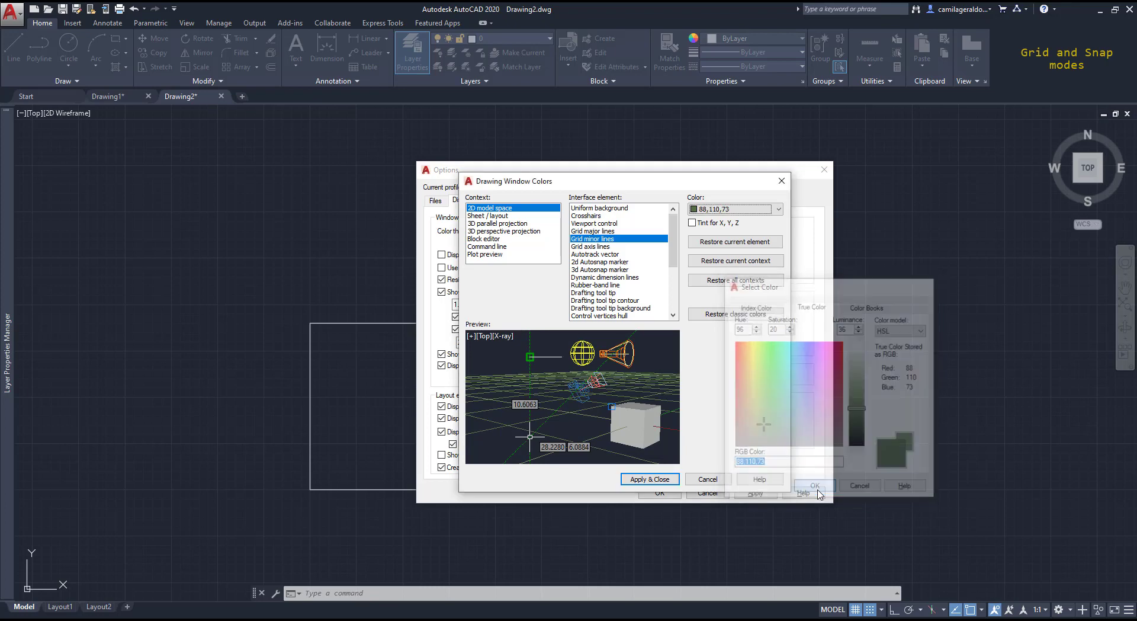
click(651, 479)
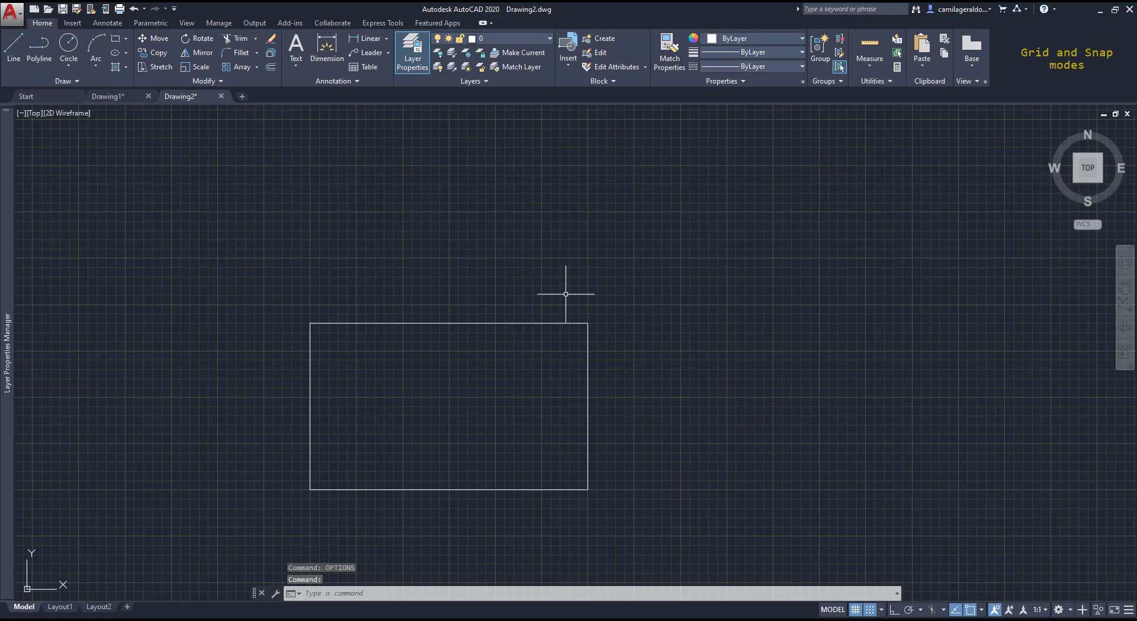
scroll(563, 296, down, 6)
scroll(570, 318, up, 4)
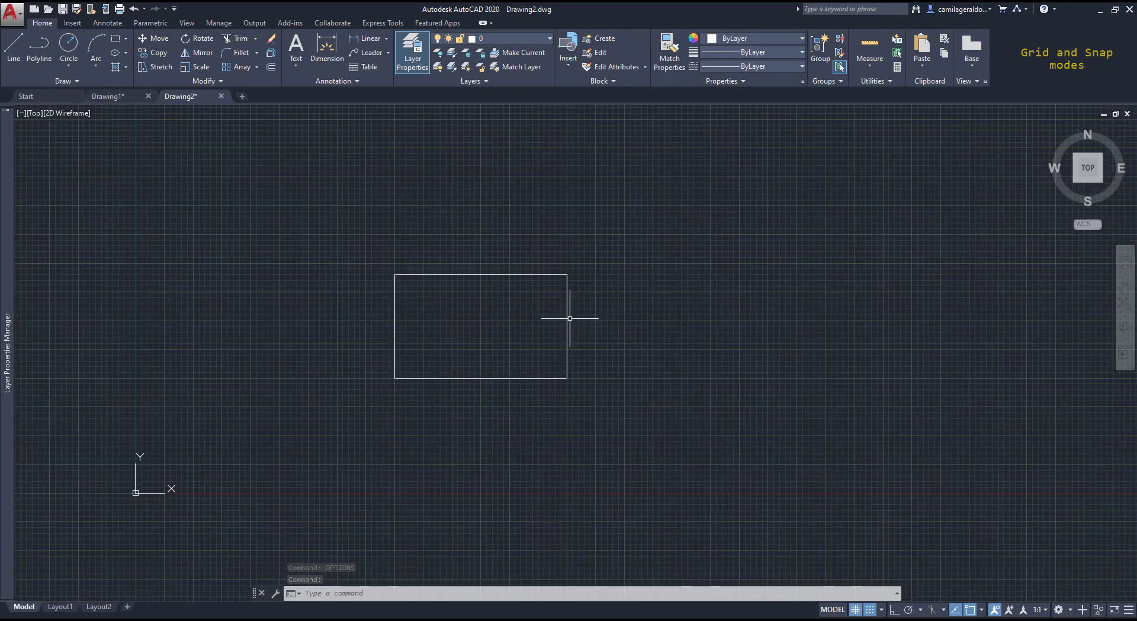
scroll(570, 319, down, 5)
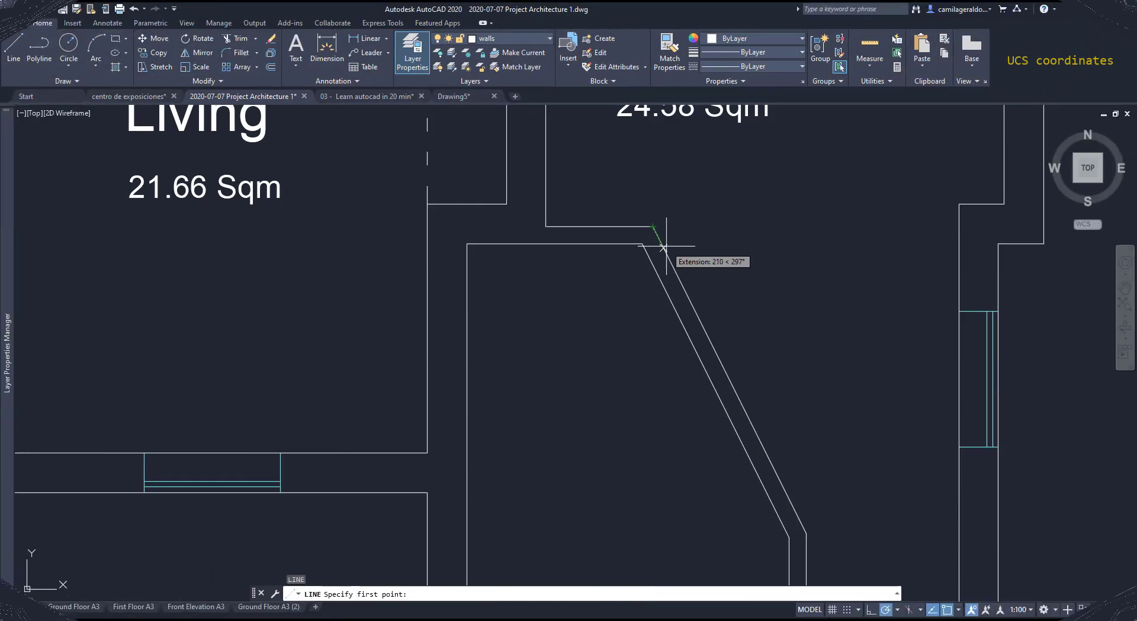
- Start a line 300 away from the slanted wall's upper corner, measured along the wall
text(3)
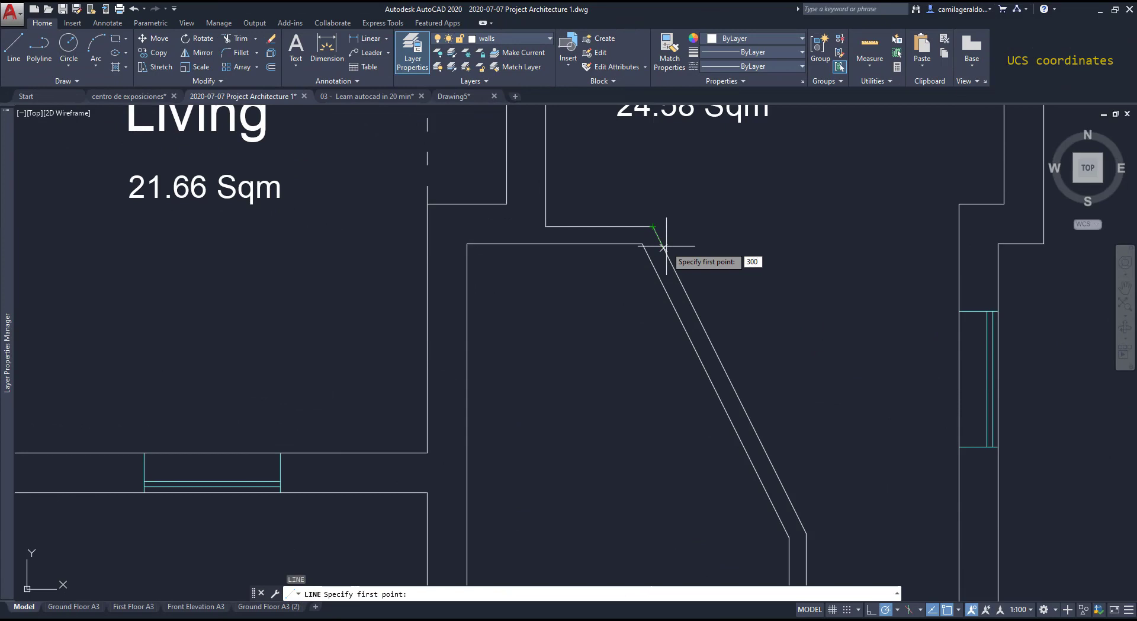
text(00)
key(Return)
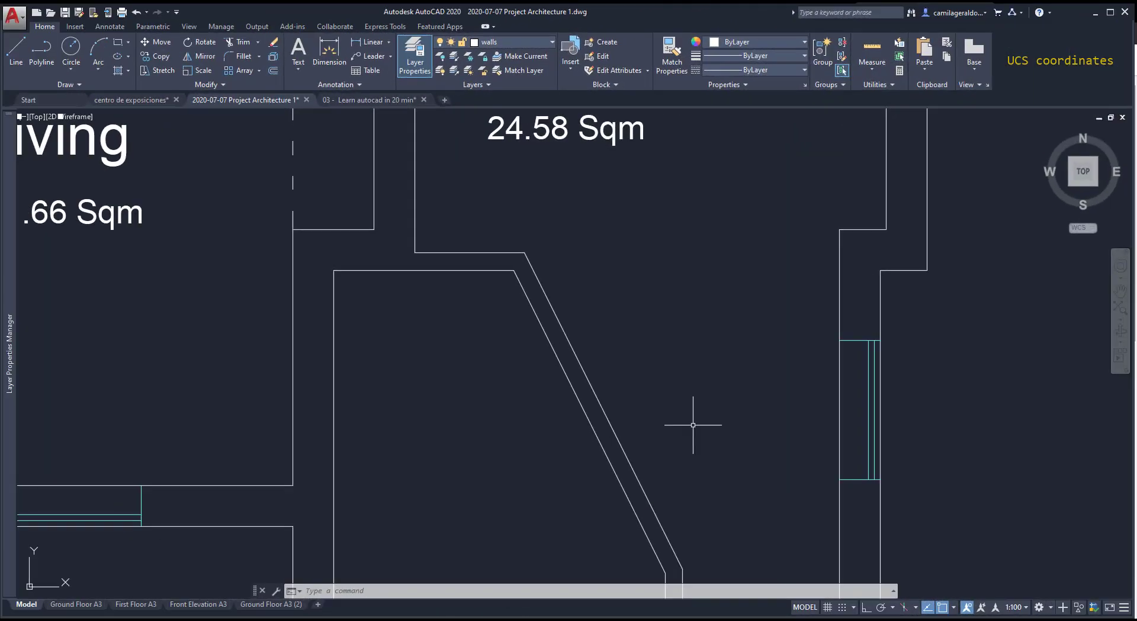
- Move the UCS origin to the slanted wall's upper corner and align the X axis with the wall's lower corner
click(29, 586)
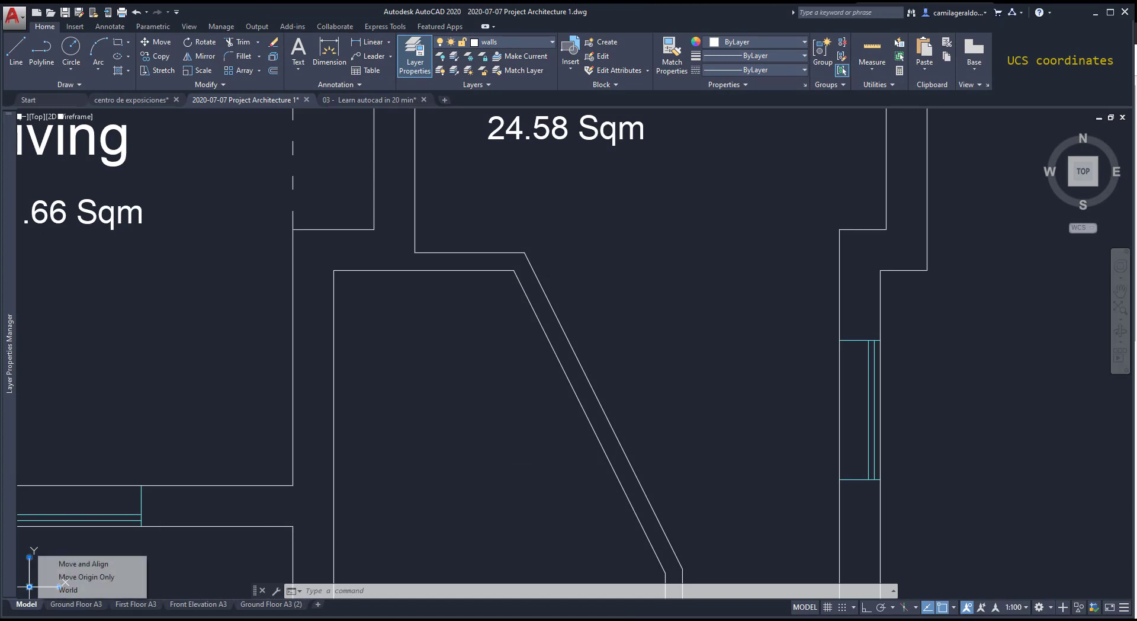
click(28, 587)
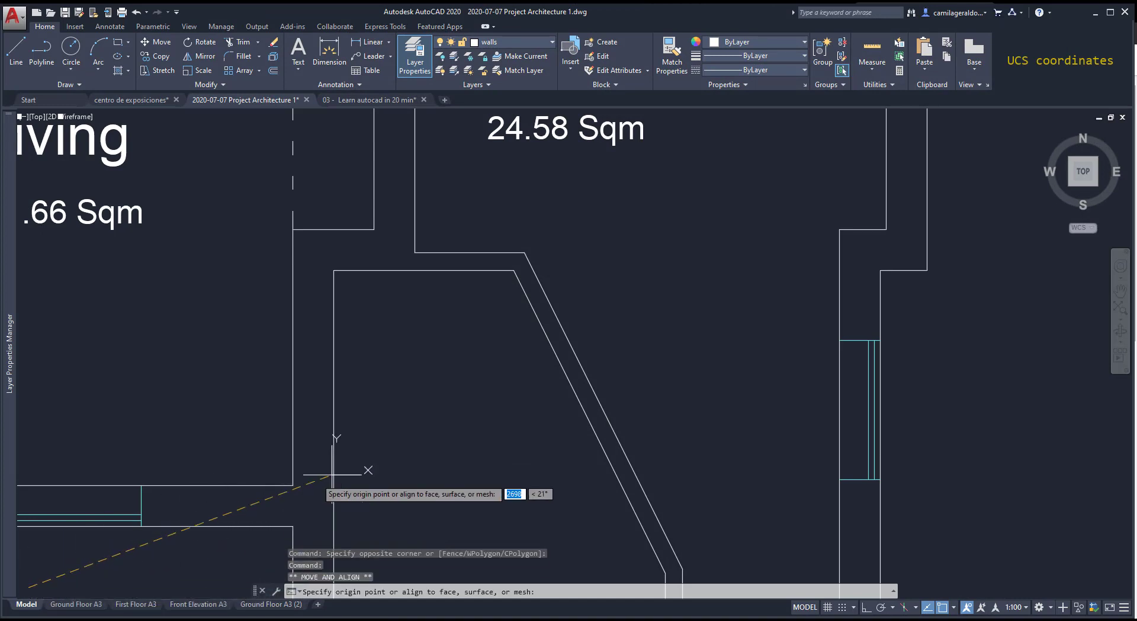
click(524, 253)
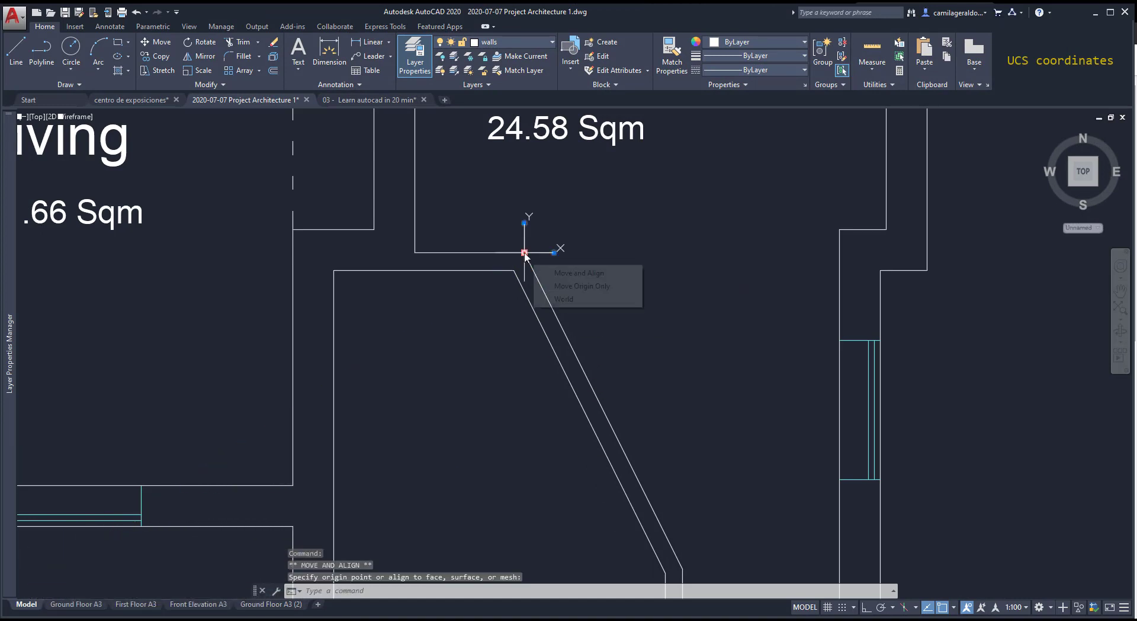
click(555, 253)
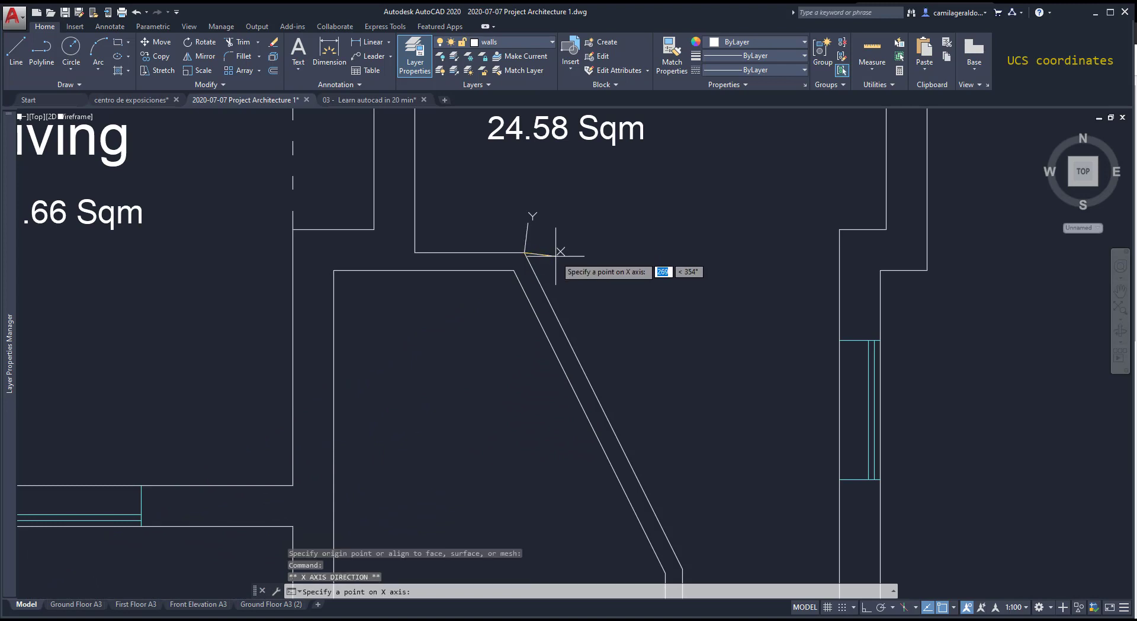
click(682, 569)
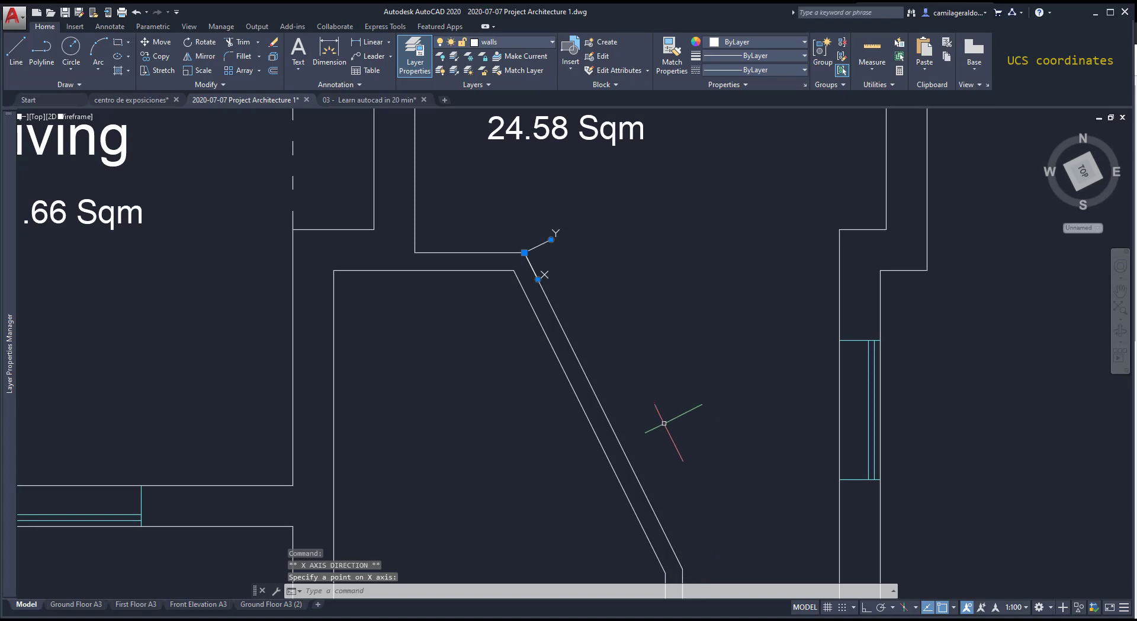
- Draw a stepped outline of seven line segments perpendicular and parallel to the slanted wall, starting 300 along it from the UCS origin
text(line)
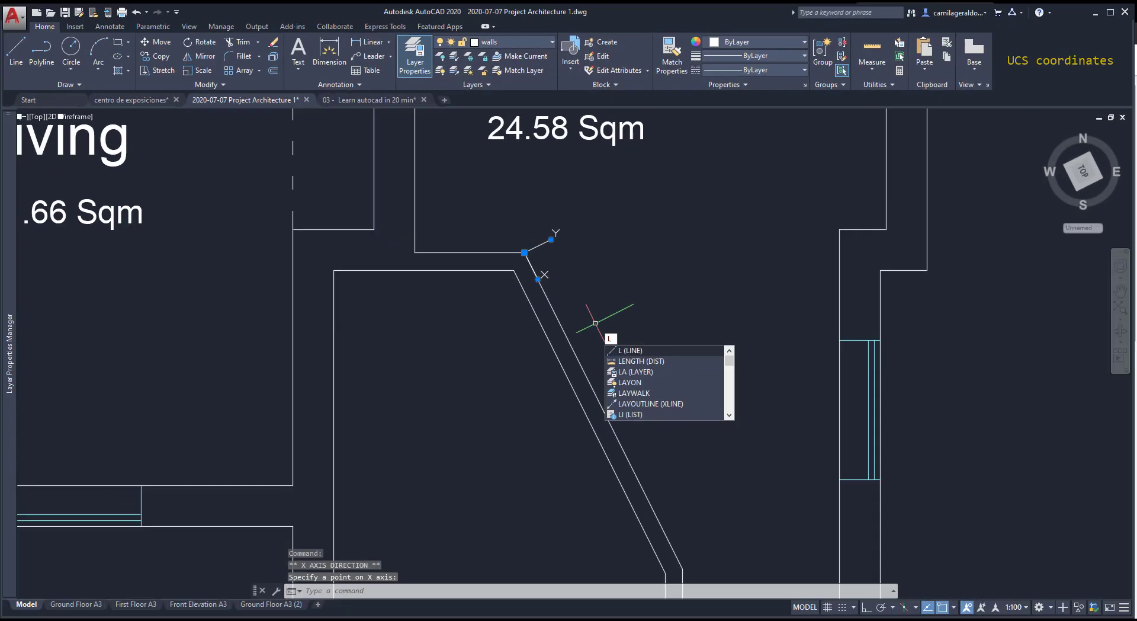
key(Return)
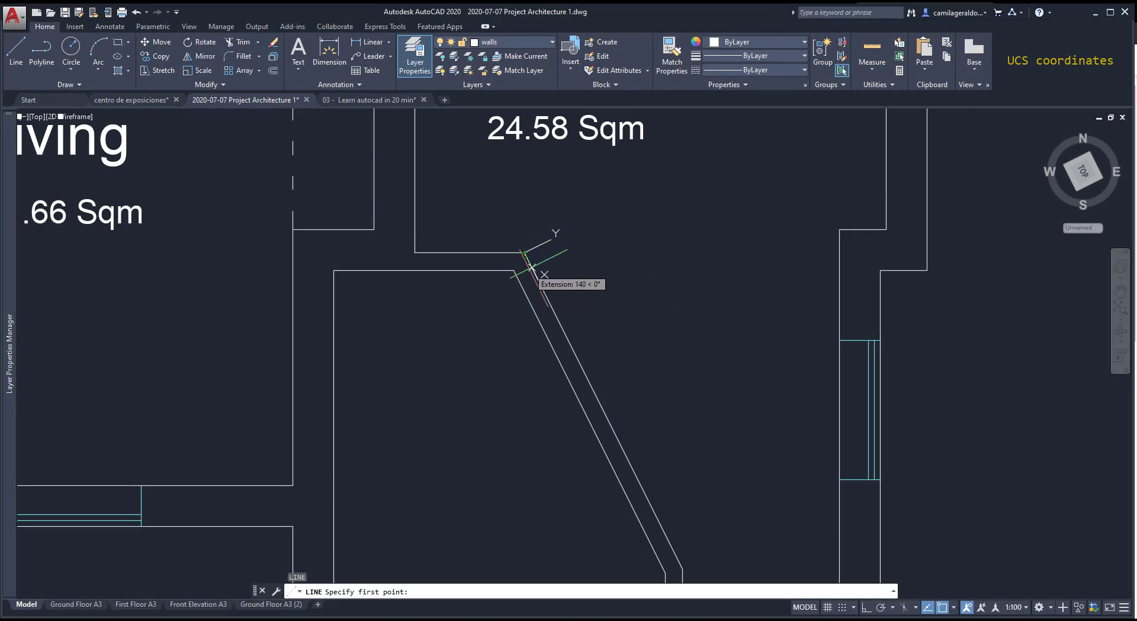
text(10)
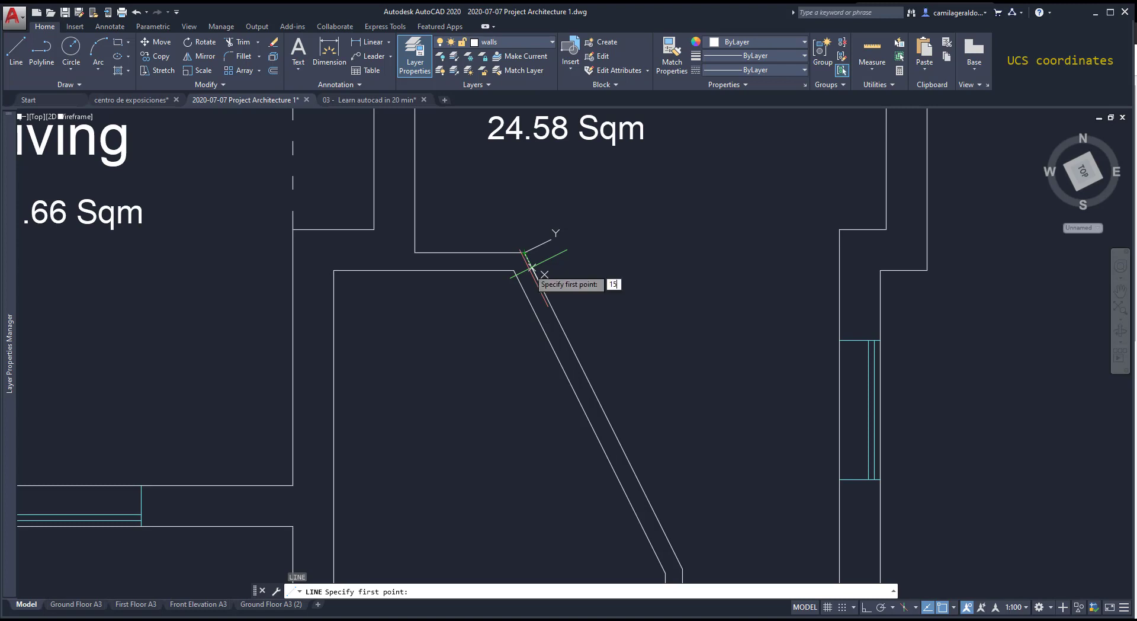
text(0)
key(Return)
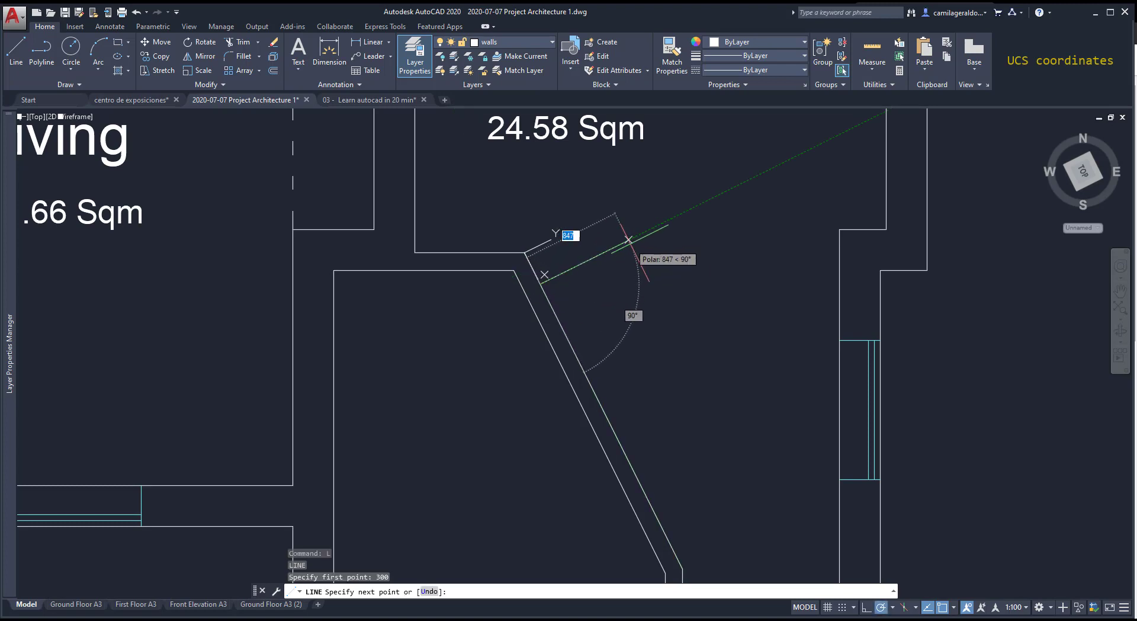
click(629, 240)
click(668, 317)
click(624, 339)
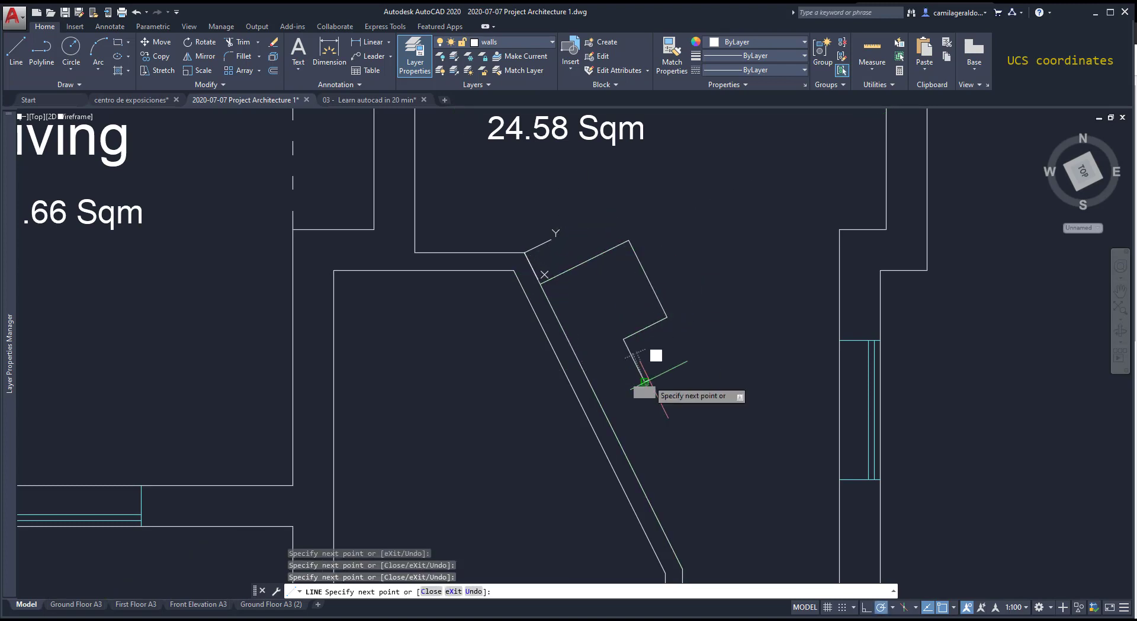
click(645, 381)
click(733, 338)
click(770, 414)
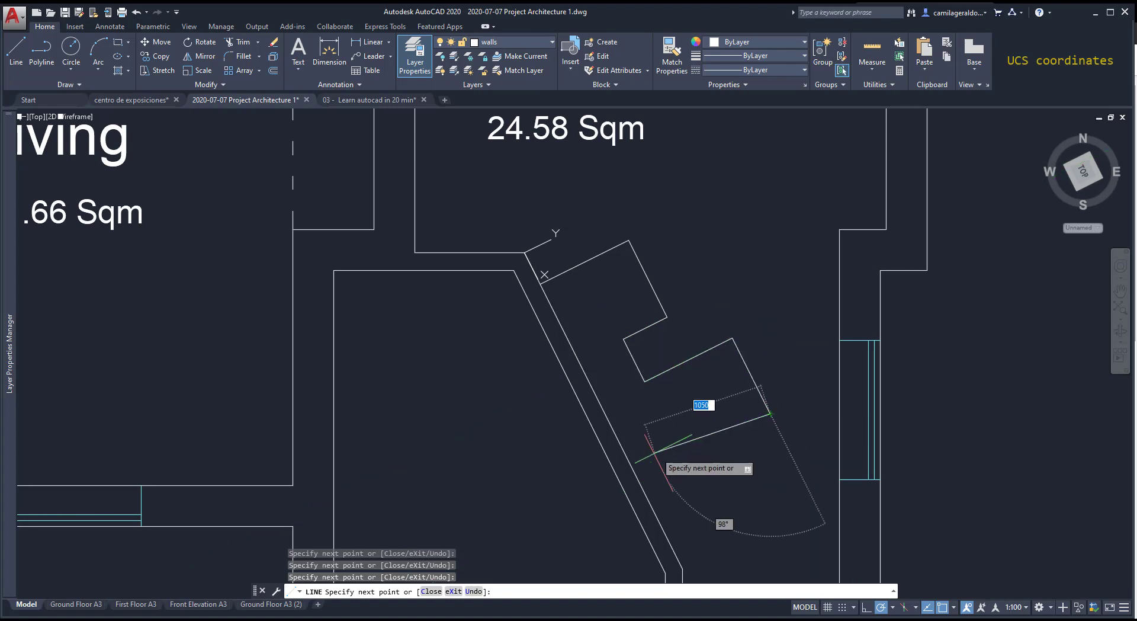
click(638, 480)
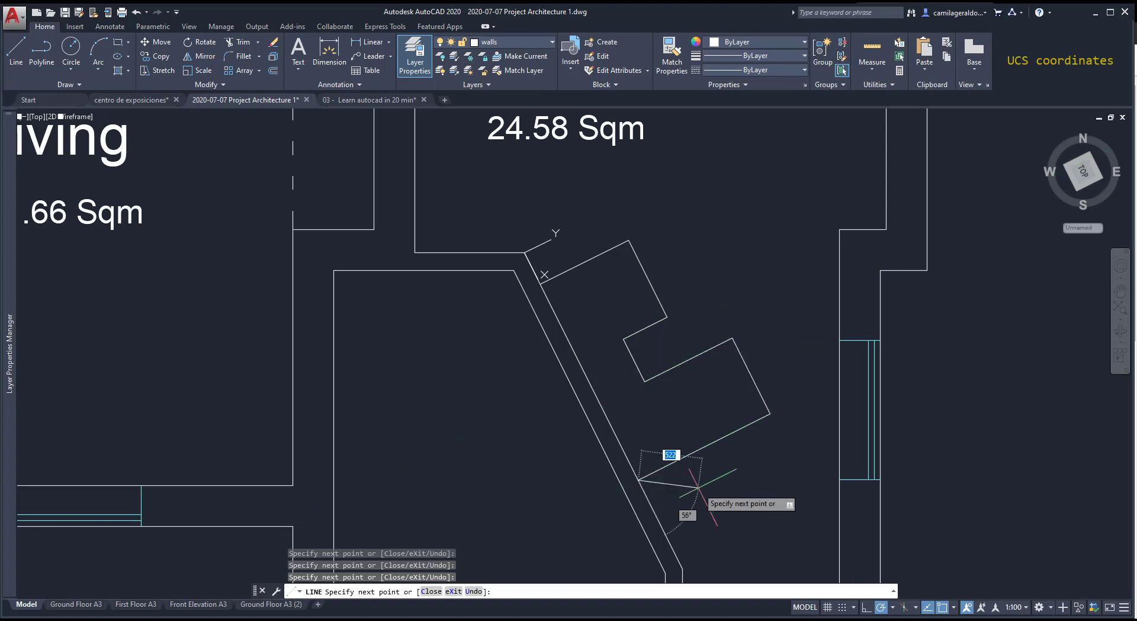
key(Escape)
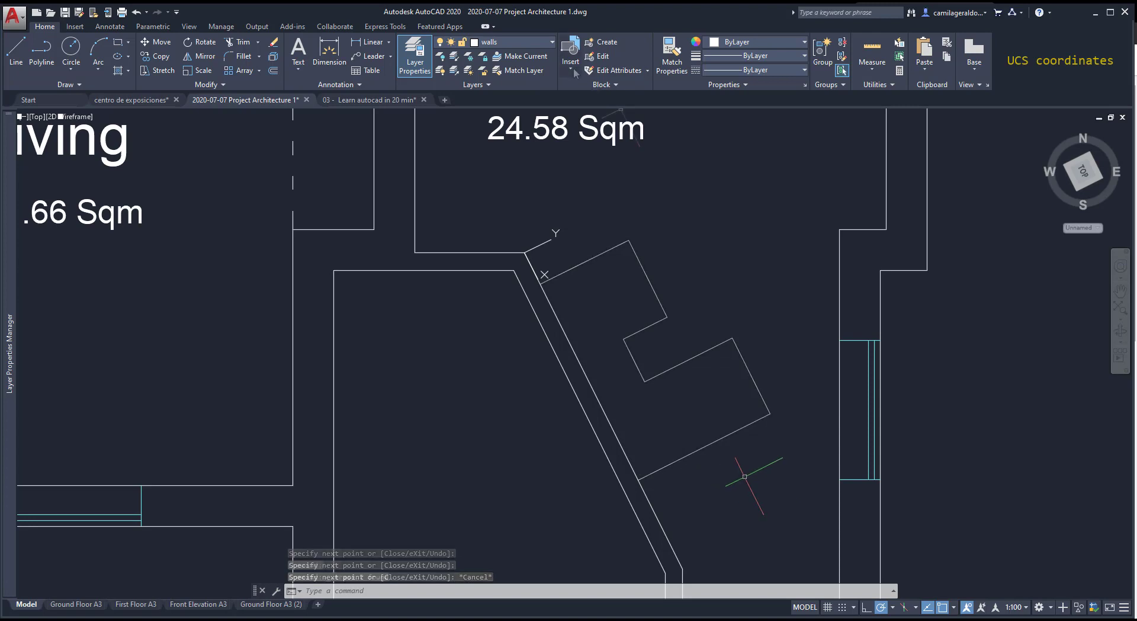
- Insert the door block into the slanted wall, aligned with the rotated UCS, and turn on the grid display
click(573, 70)
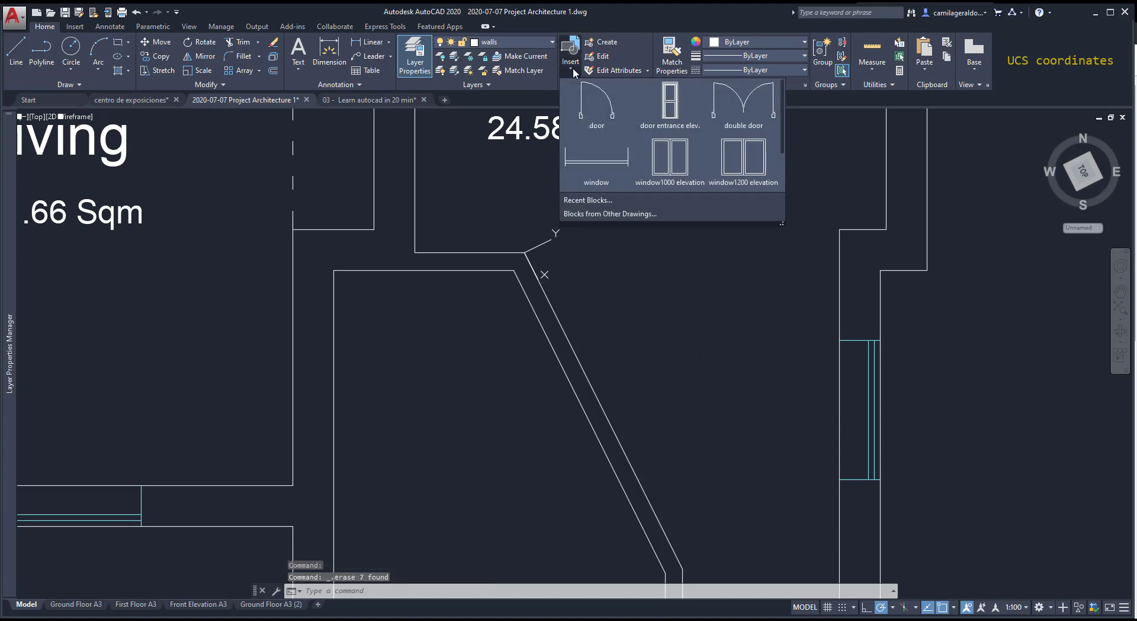
click(597, 105)
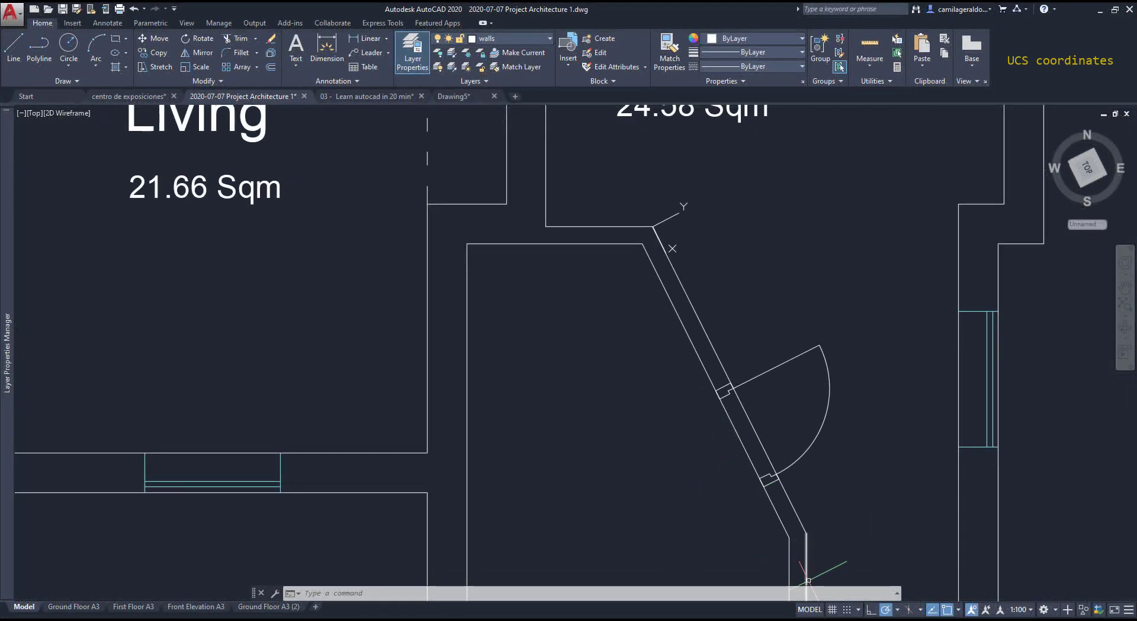
click(832, 609)
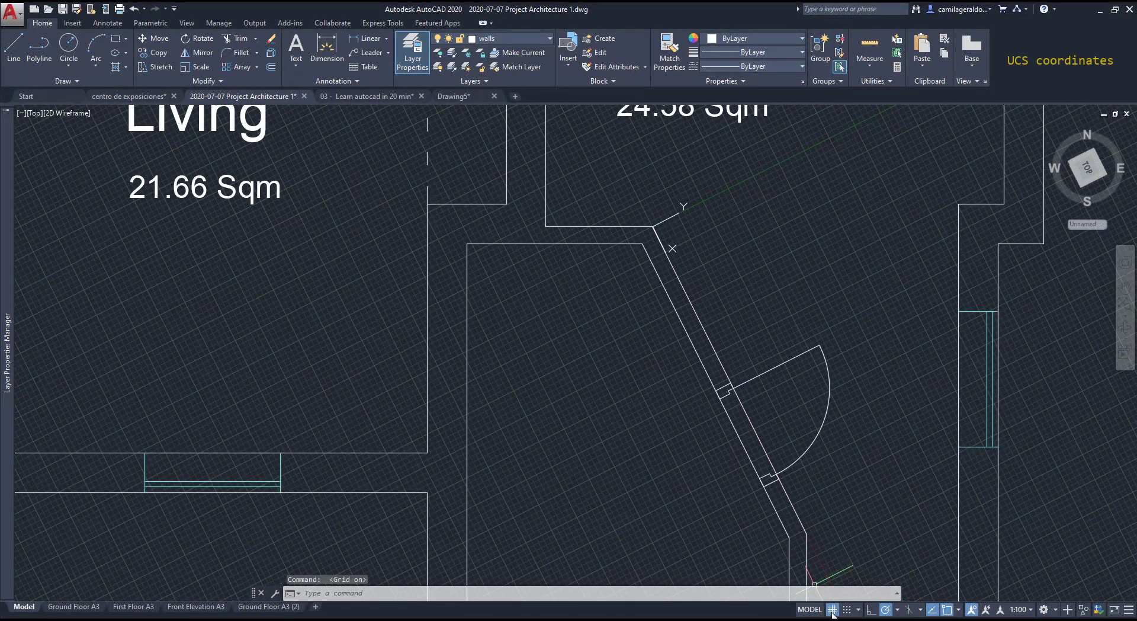
- Reset the rotated UCS at the slanted wall's upper corner to World
scroll(850, 486, up, 4)
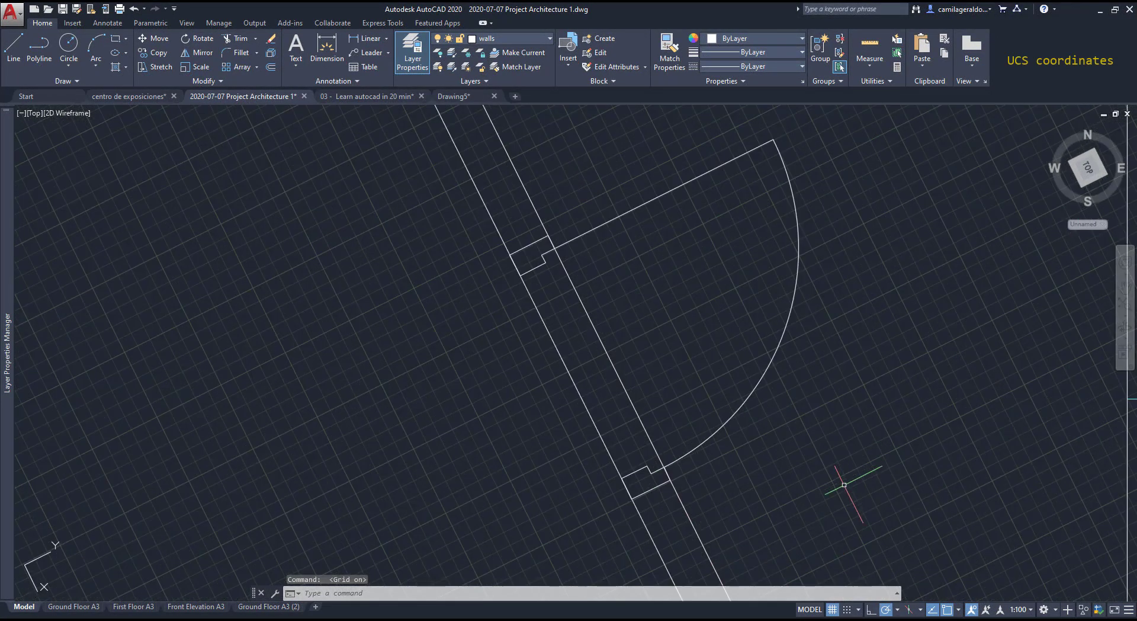
scroll(844, 485, down, 5)
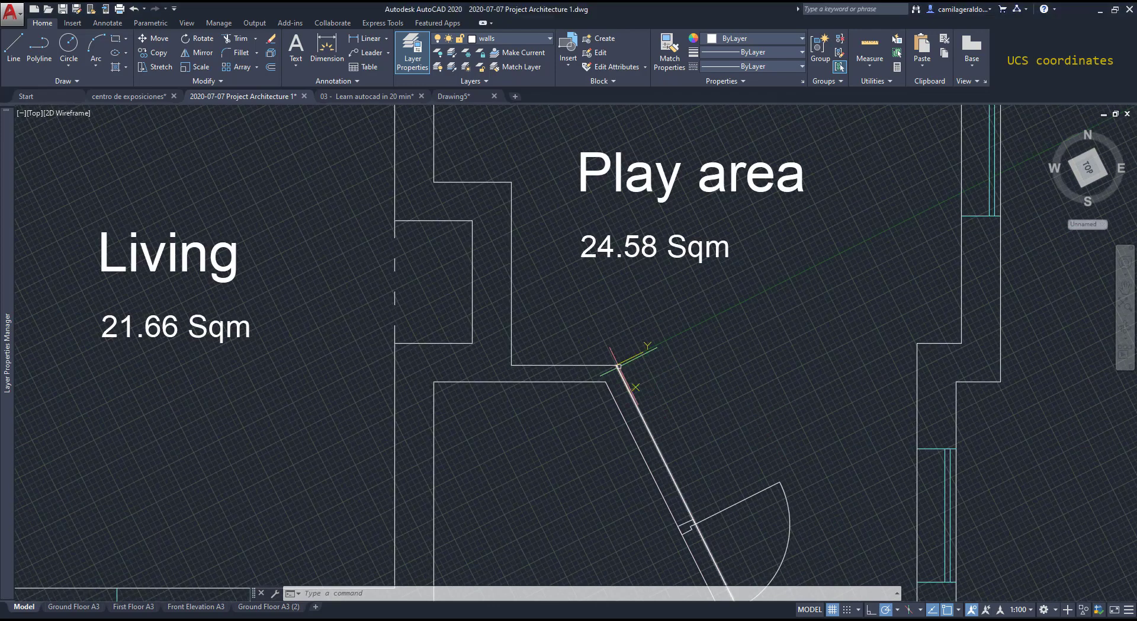
click(619, 366)
mouse_move(616, 365)
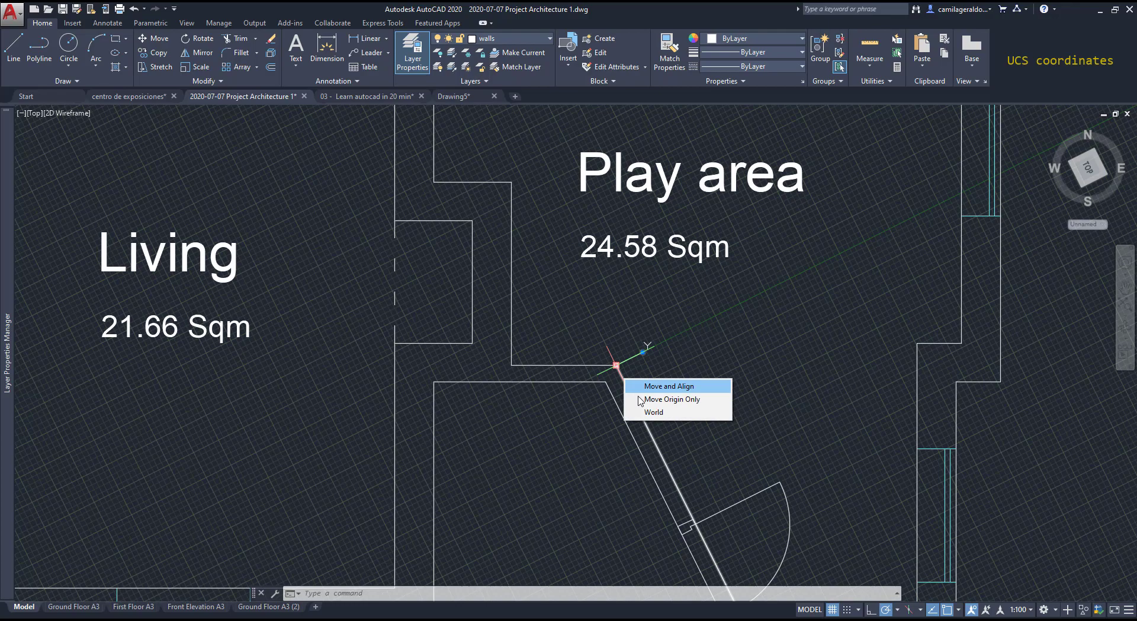
click(654, 411)
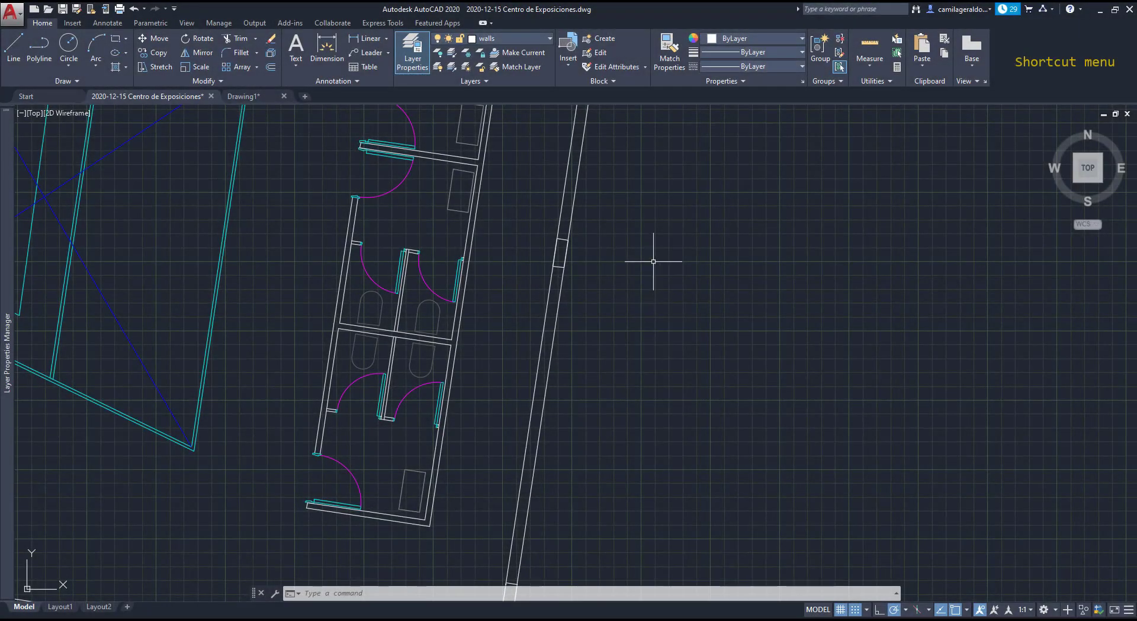
- Copy the toilet cubicle door next to the slanted outer wall, including its leaf, swing arc and frames, to the clipboard
right_click(653, 261)
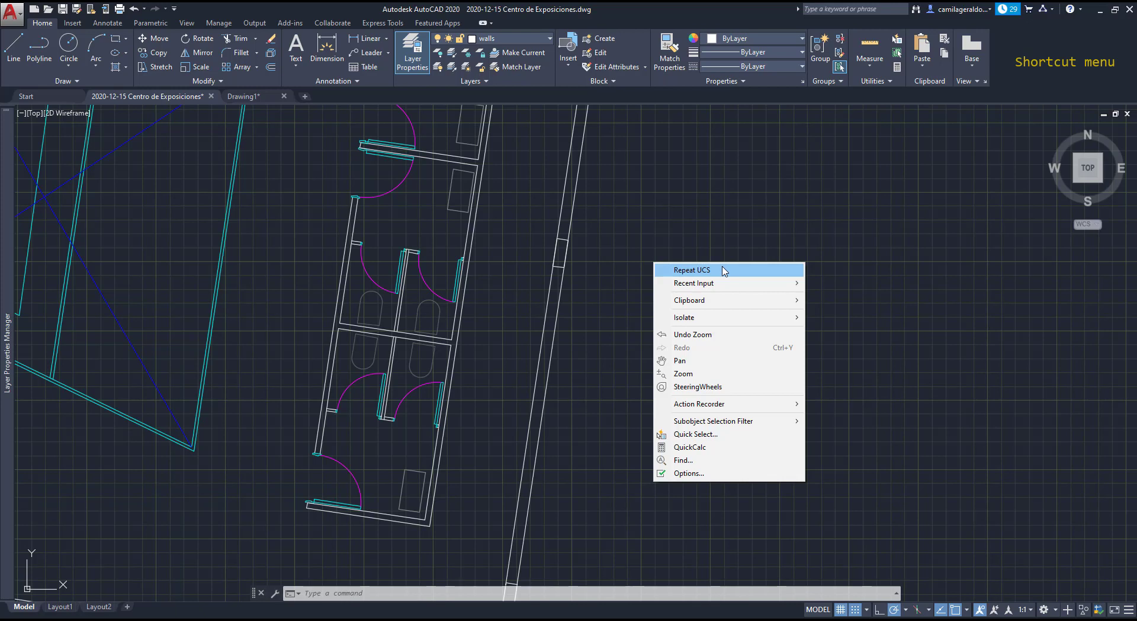
mouse_move(735, 284)
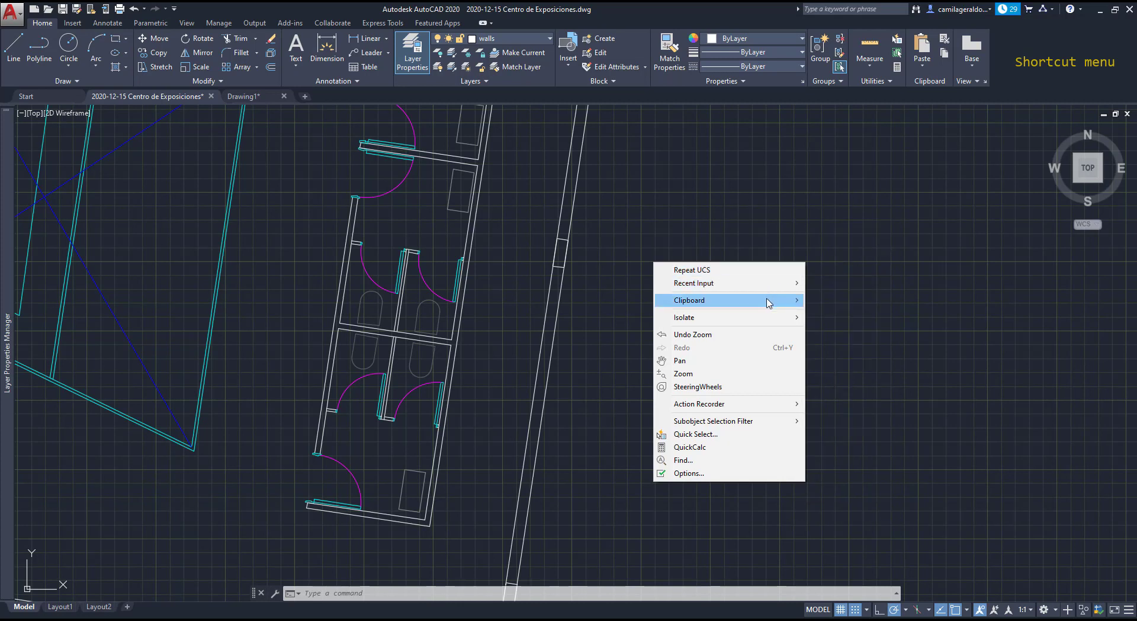
mouse_move(765, 305)
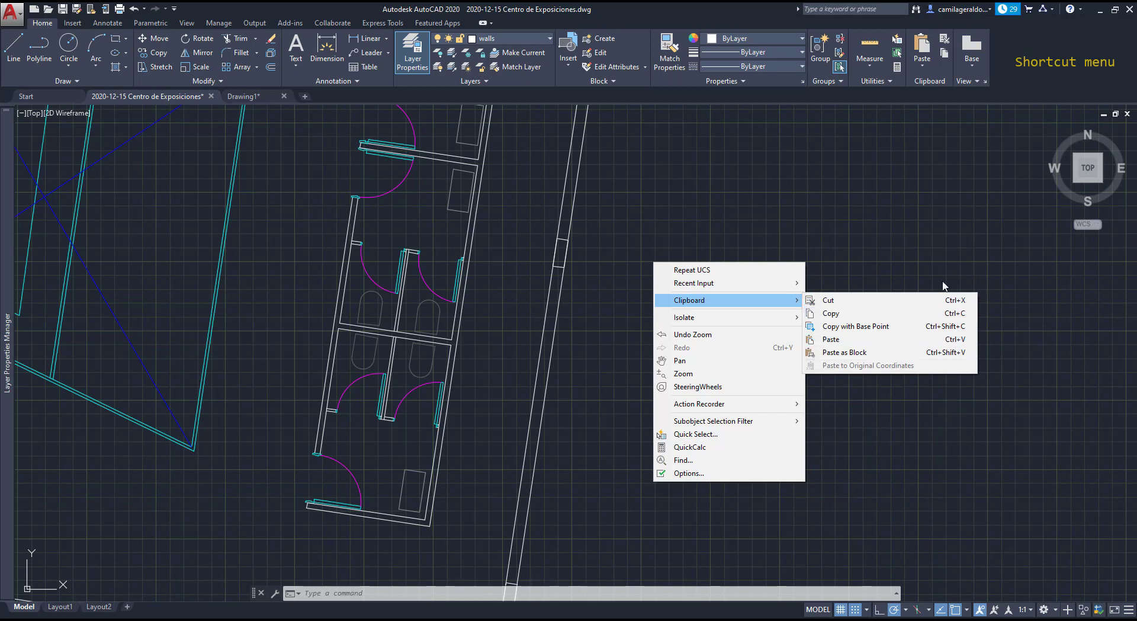
click(825, 316)
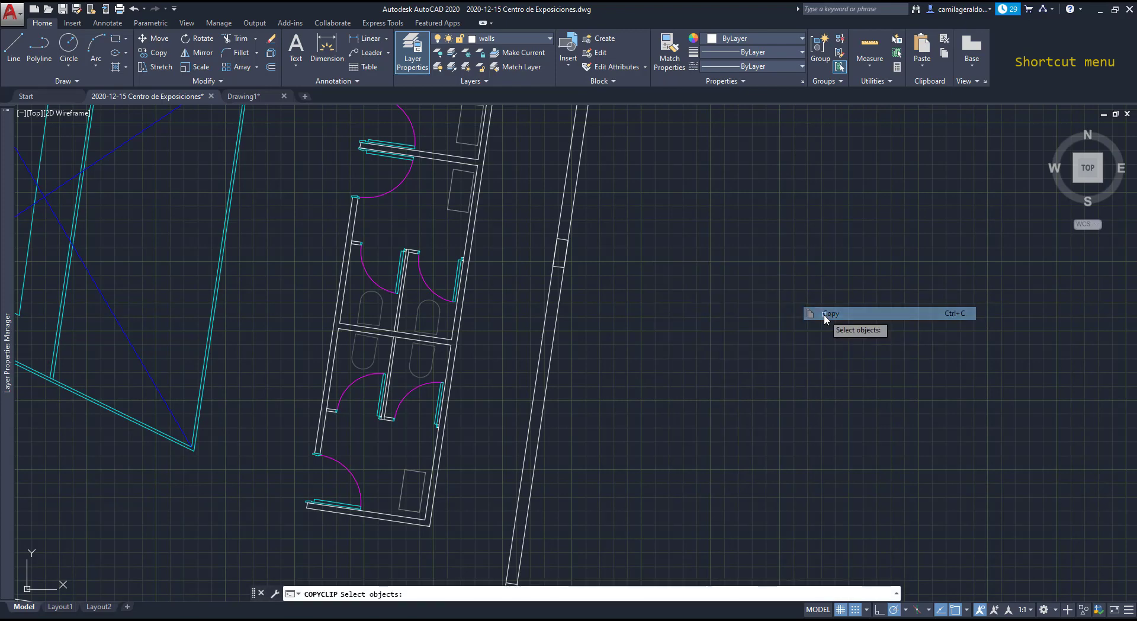
scroll(436, 417, up, 6)
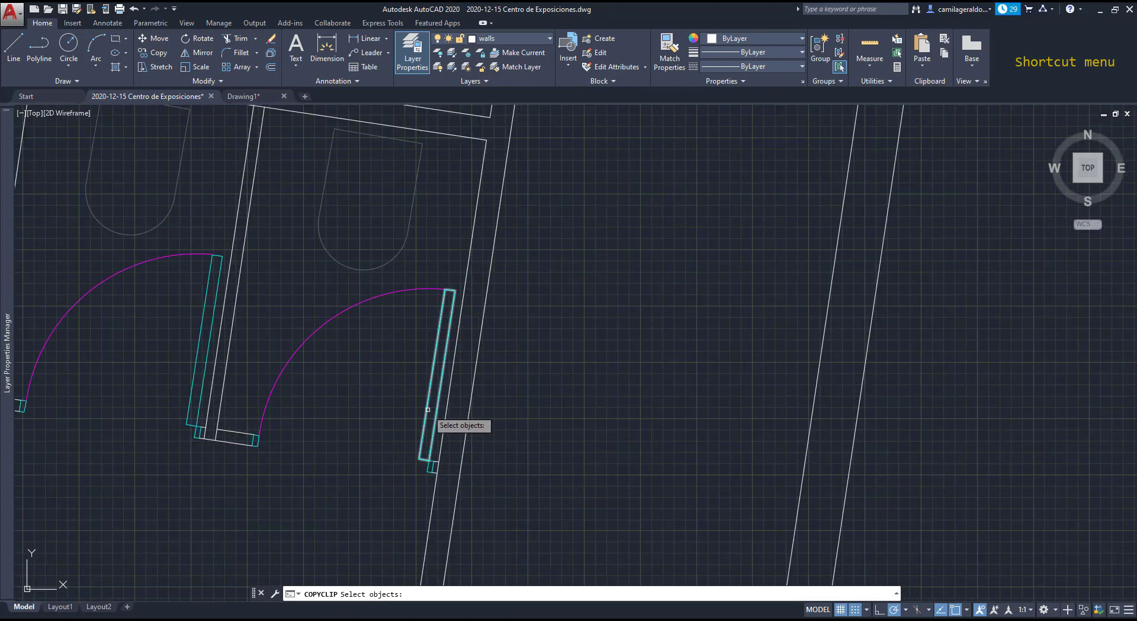
click(427, 523)
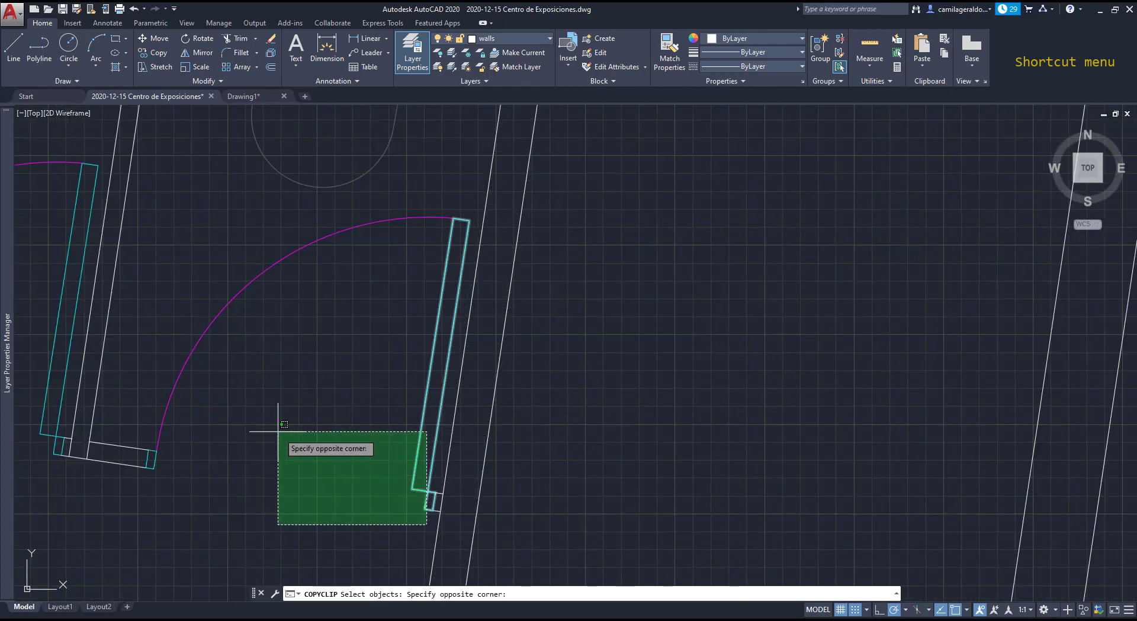
click(154, 313)
key(Return)
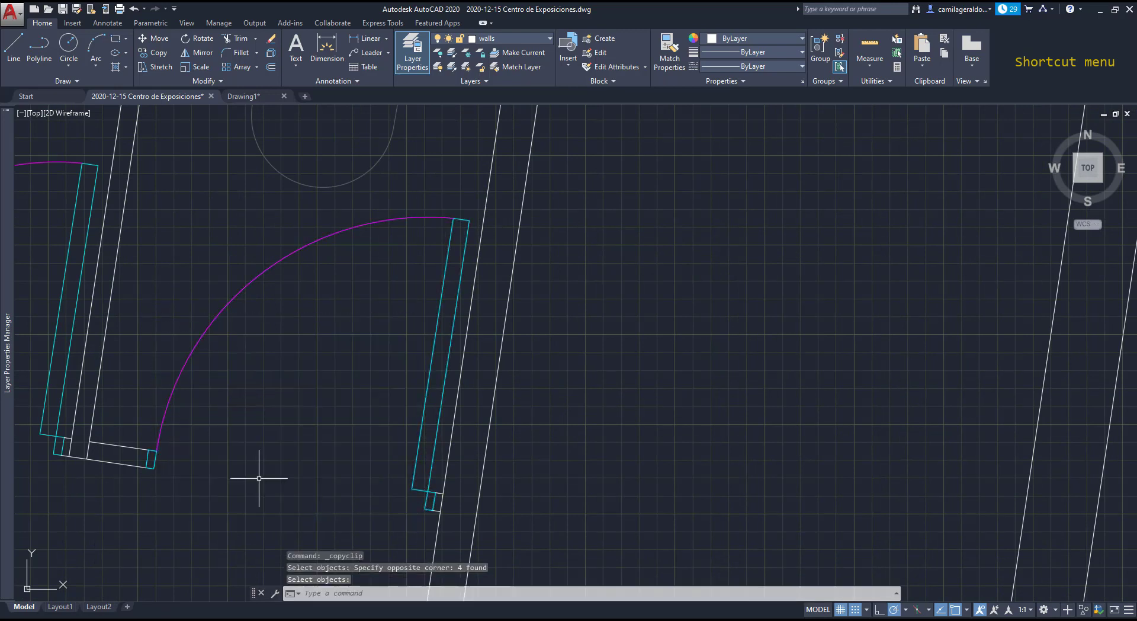
- Paste the copied cubicle door into the Drawing1 drawing, near the origin
click(255, 95)
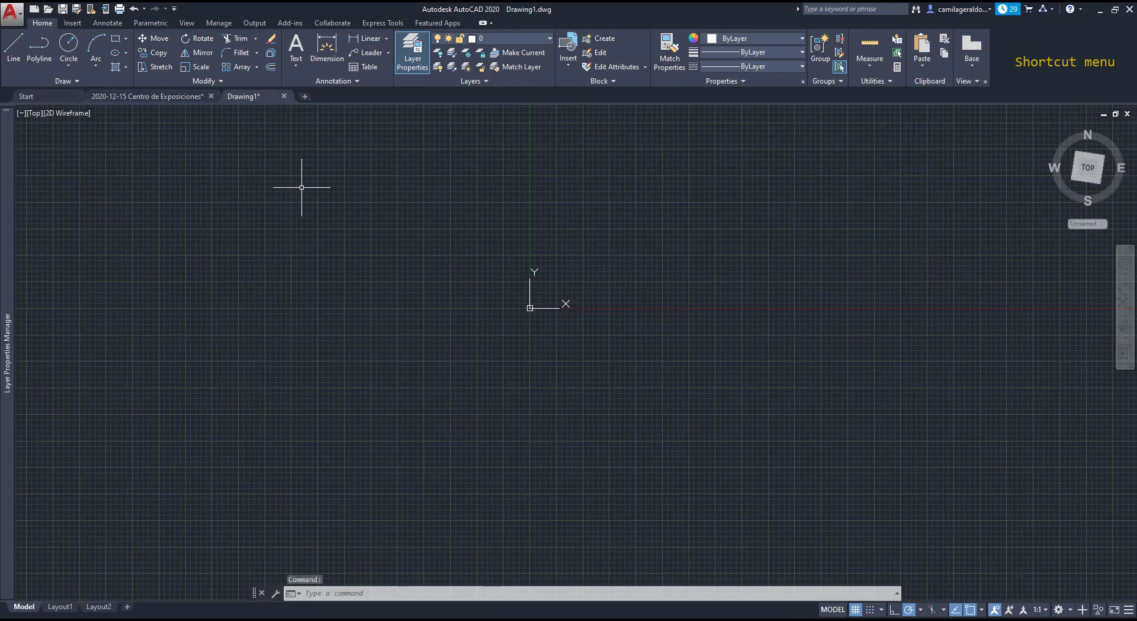
right_click(396, 300)
mouse_move(466, 345)
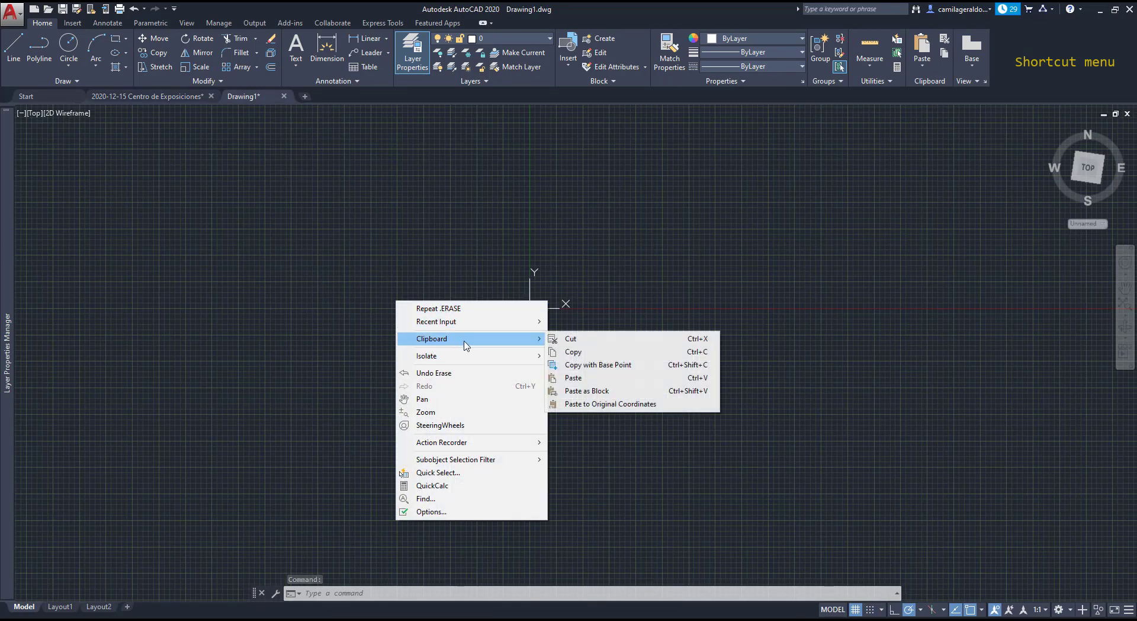
click(652, 384)
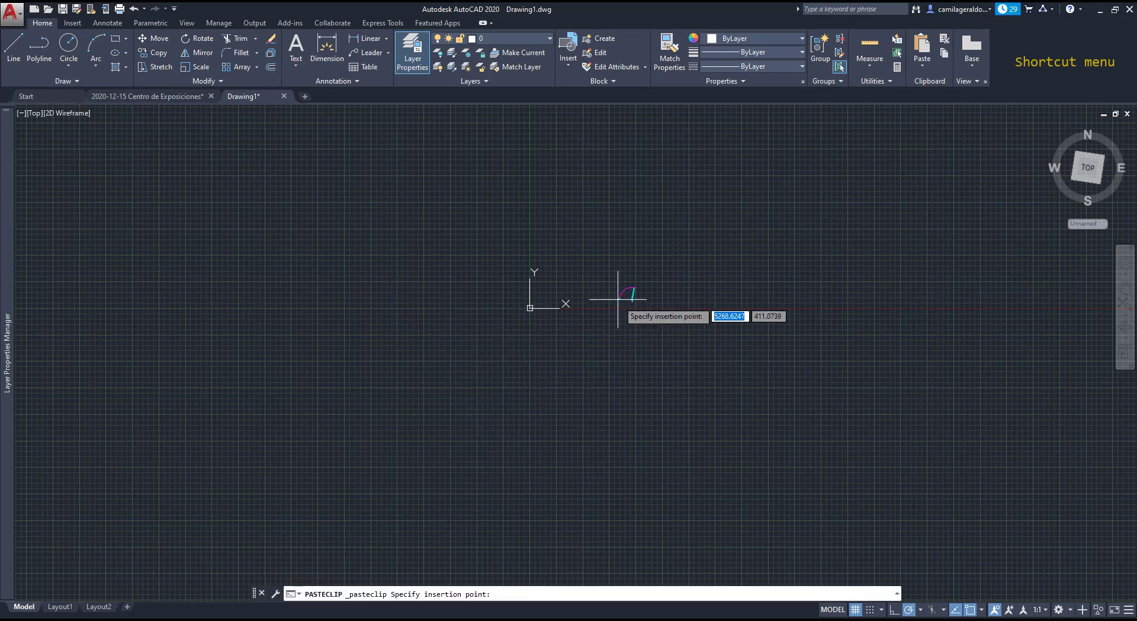
scroll(593, 291, up, 3)
click(504, 314)
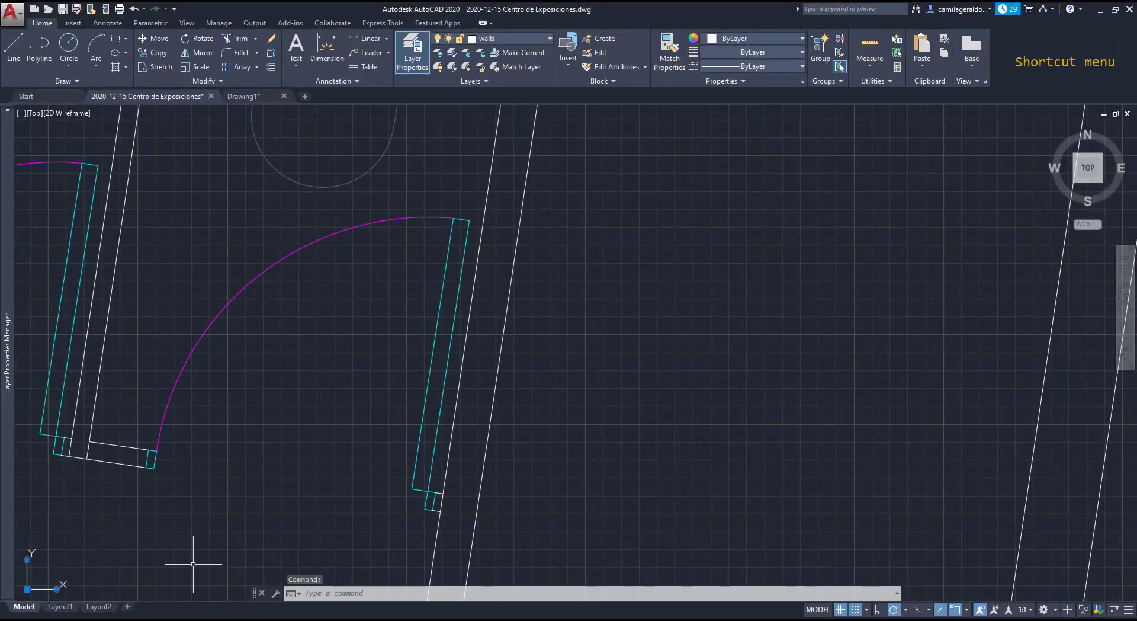
- In the Centro de Exposiciones drawing, move the UCS origin to the cubicle door frame's lower corner and align the X axis with the short wall edge, with snap off
click(27, 588)
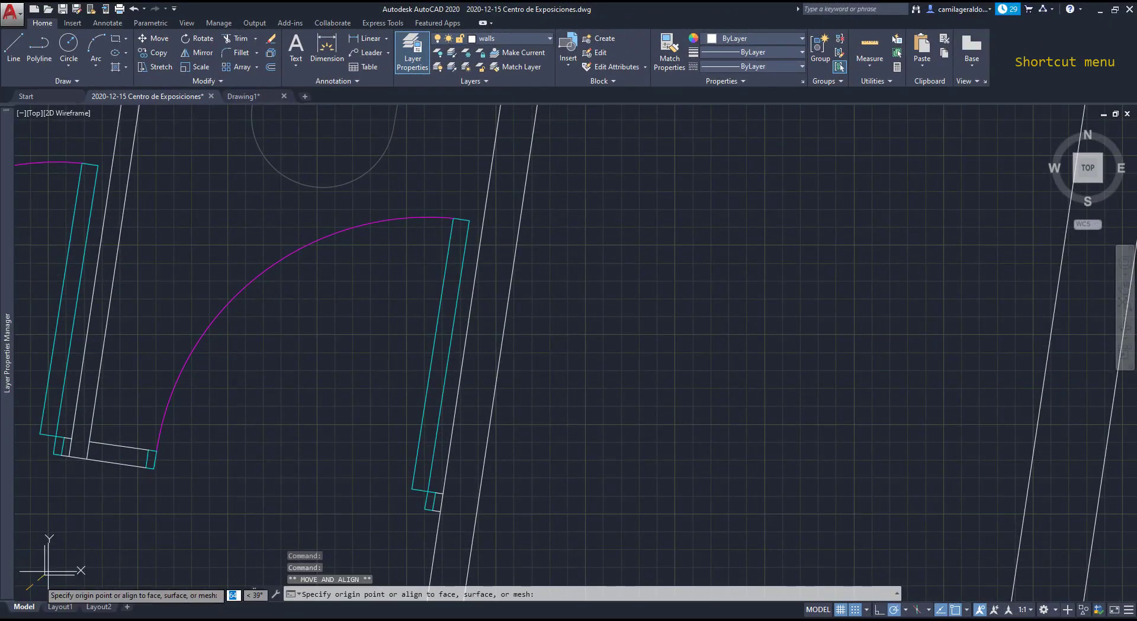
scroll(421, 518, up, 2)
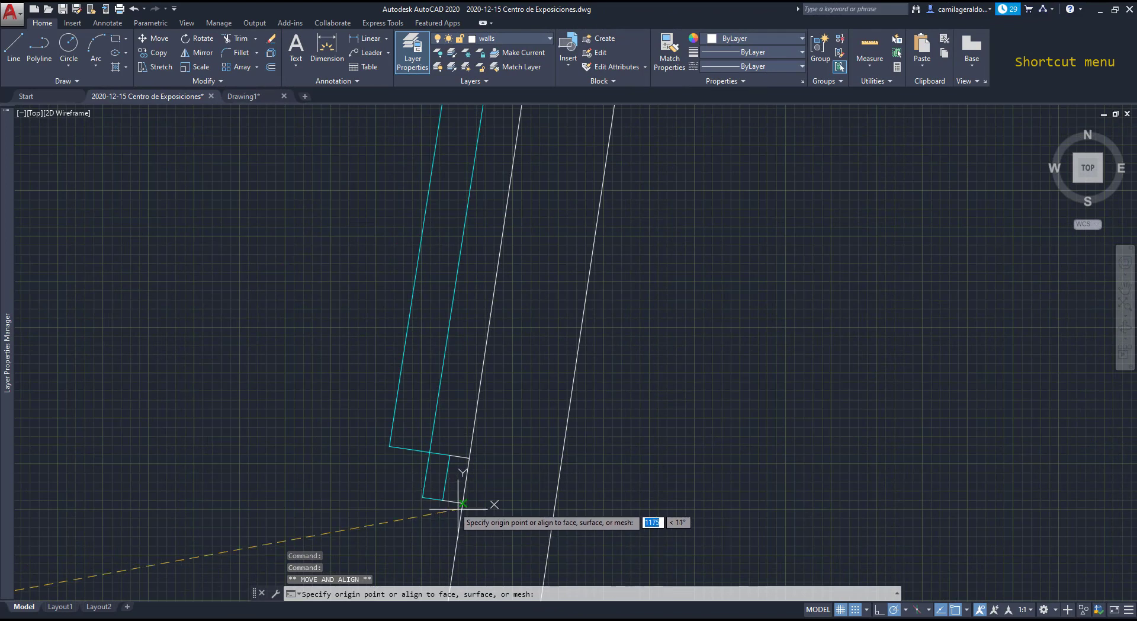
click(443, 501)
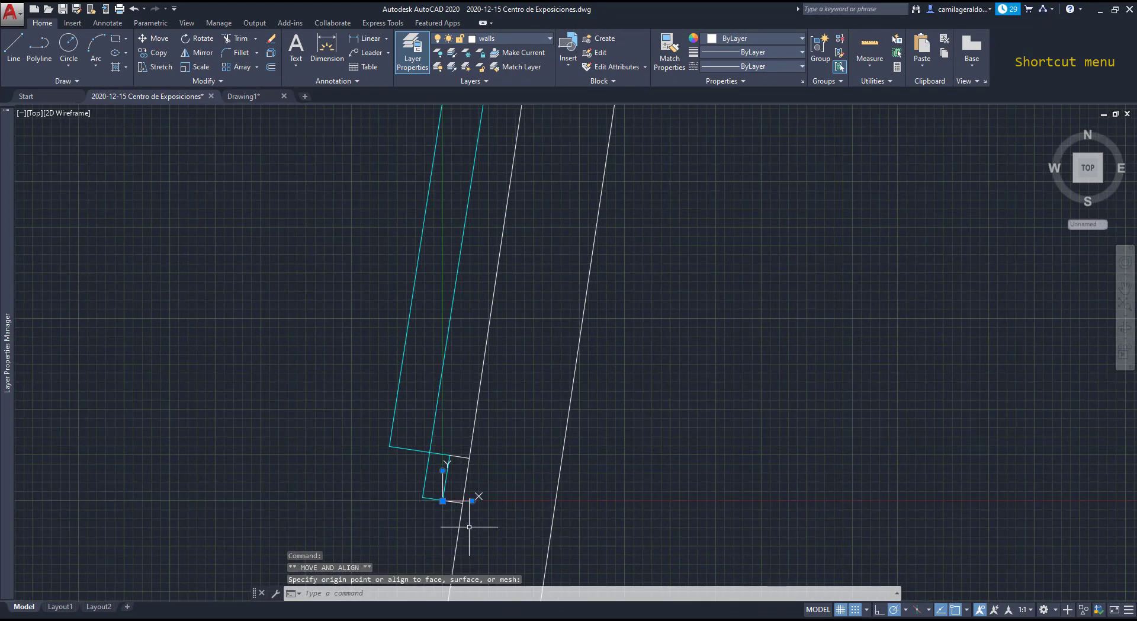
scroll(472, 501, up, 4)
click(472, 500)
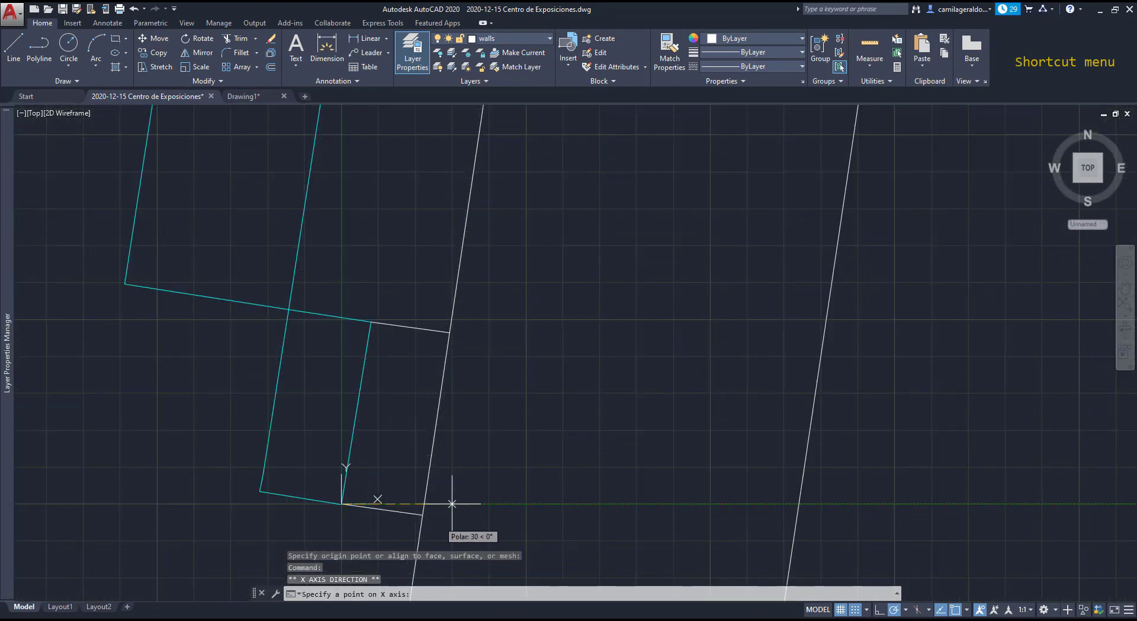
key(F9)
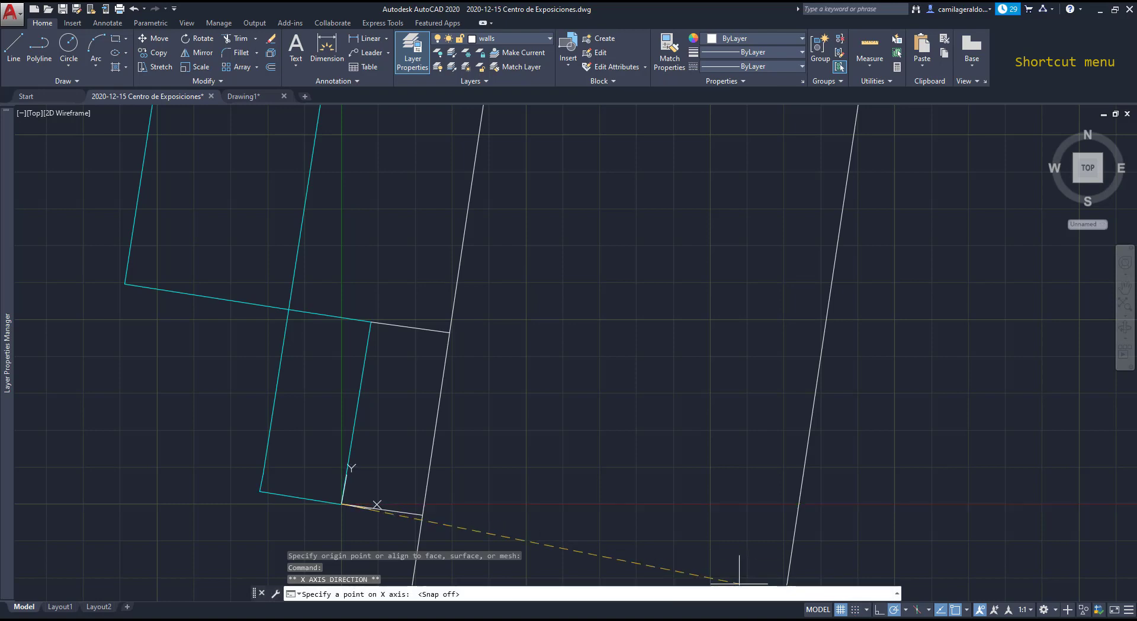
click(420, 513)
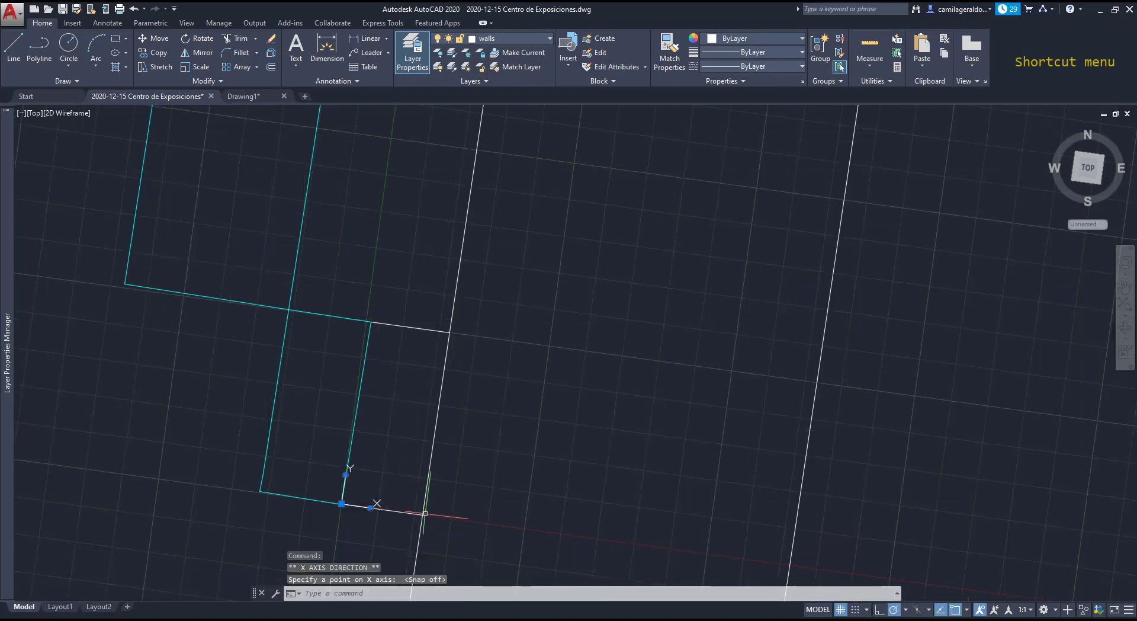
scroll(394, 427, down, 10)
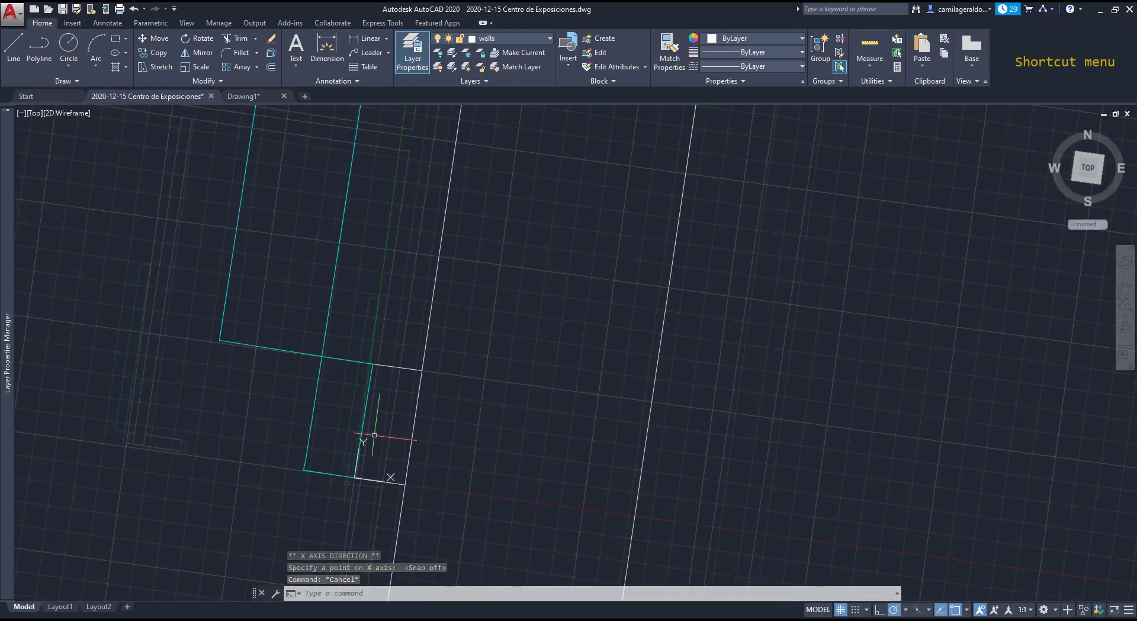
- Select the cubicle door's leaf, swing arc and both frames, and copy them to the clipboard under the rotated UCS
click(349, 483)
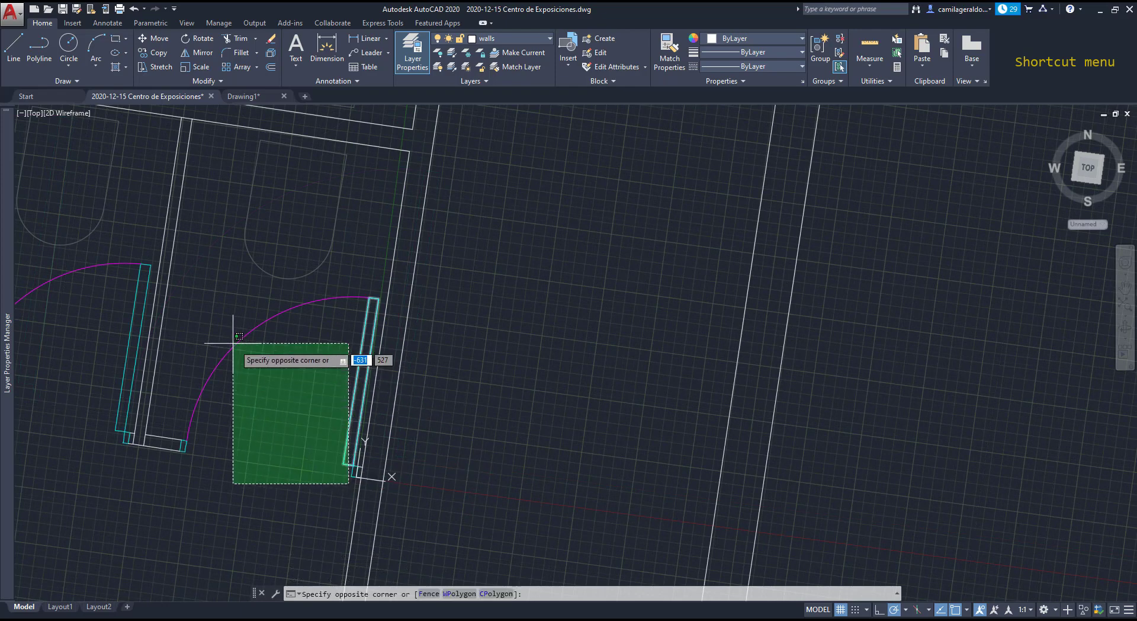
click(186, 325)
scroll(359, 458, up, 5)
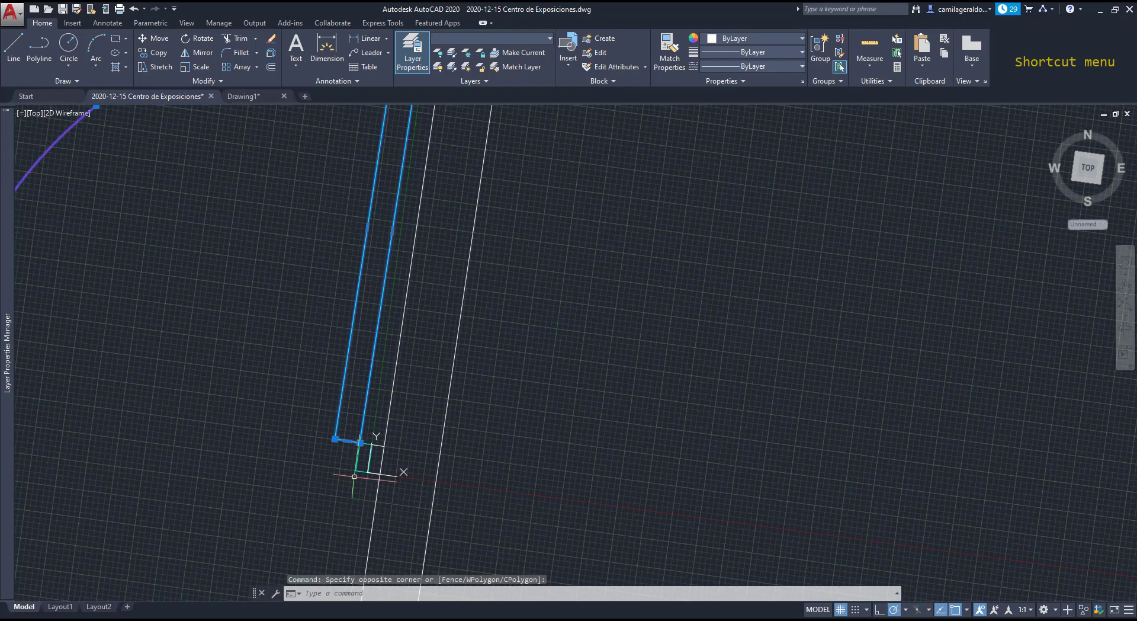
click(357, 458)
scroll(358, 458, down, 3)
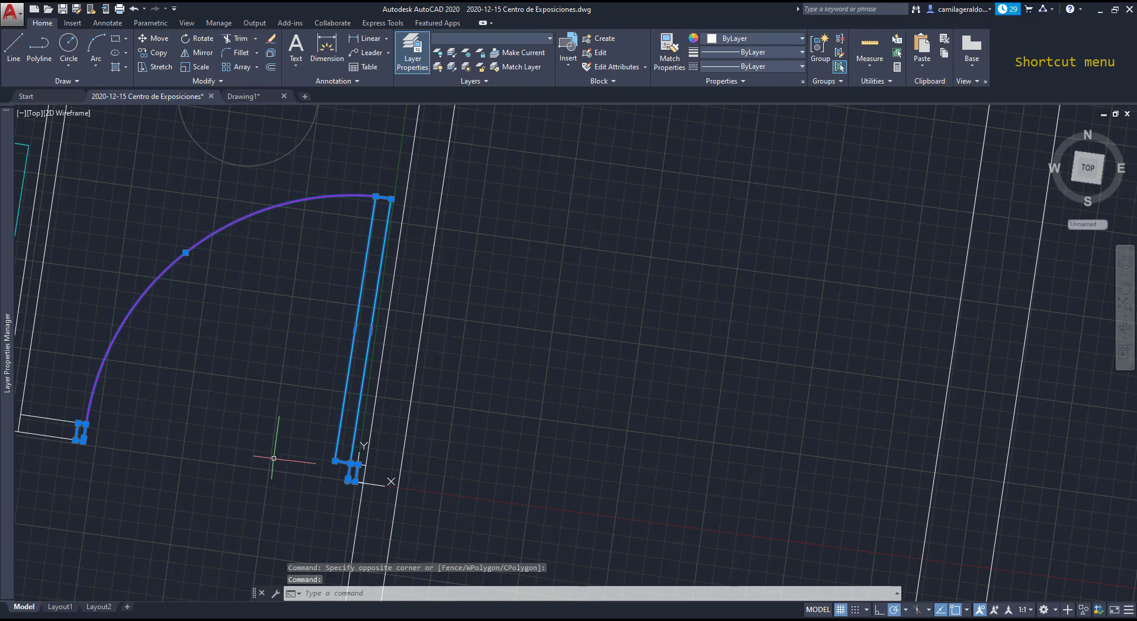
key(ctrl+c)
- Paste the door copied under the rotated UCS into Drawing1, beside the first pasted door
click(258, 98)
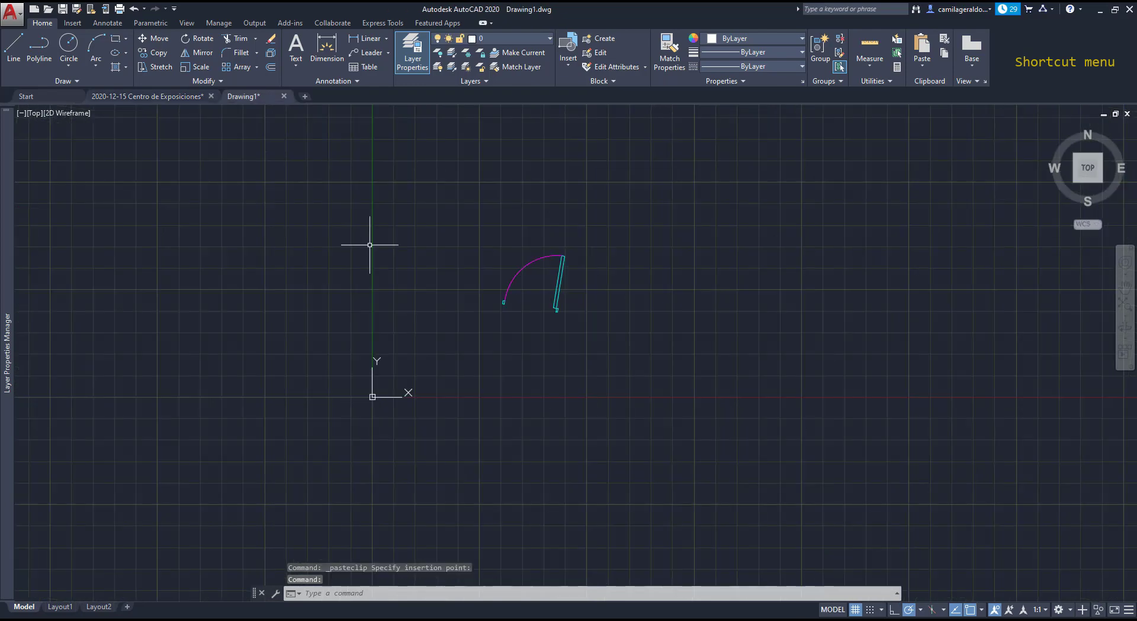
key(ctrl+v)
click(590, 308)
scroll(627, 270, up, 4)
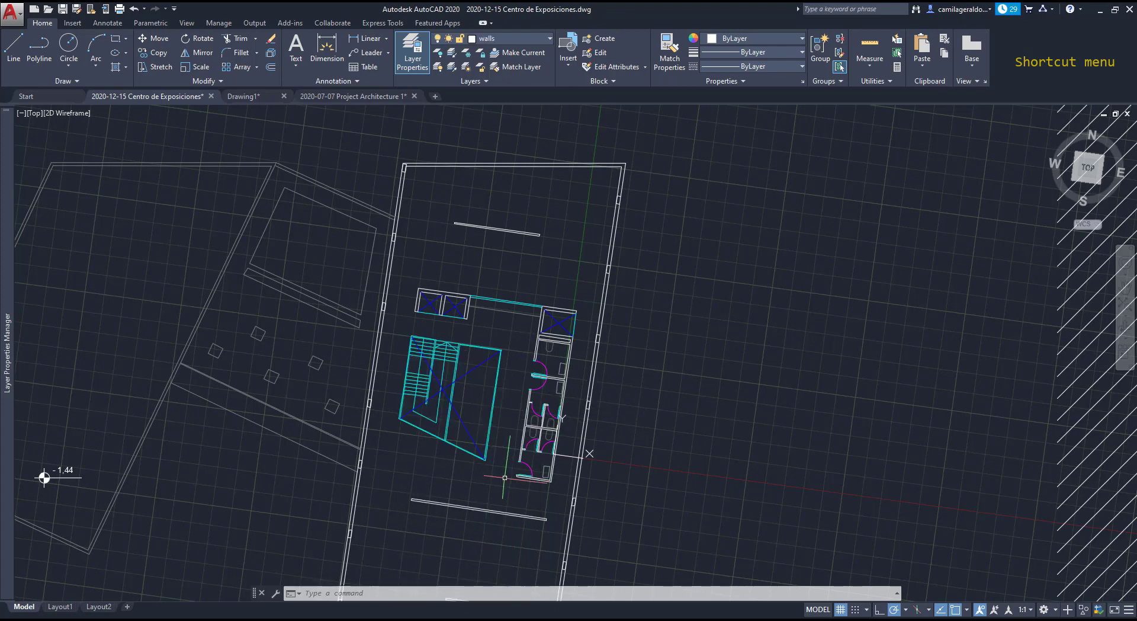
- Isolate the staircase and its adjoining crossed void in the Centro de Exposiciones floor plan
click(505, 478)
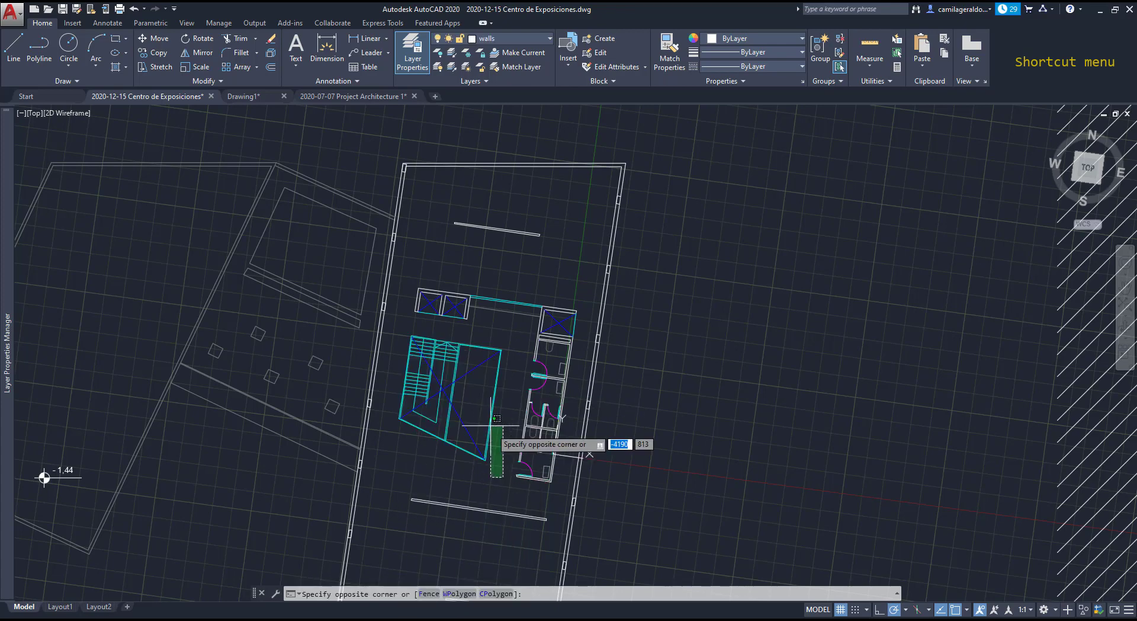
click(400, 329)
right_click(401, 337)
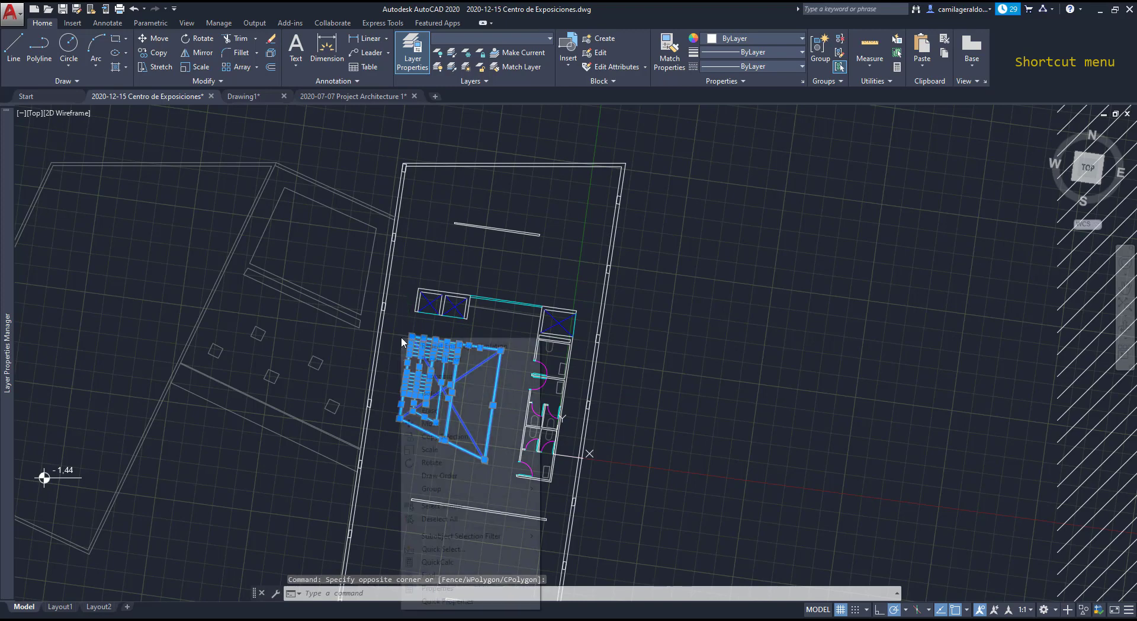
mouse_move(519, 395)
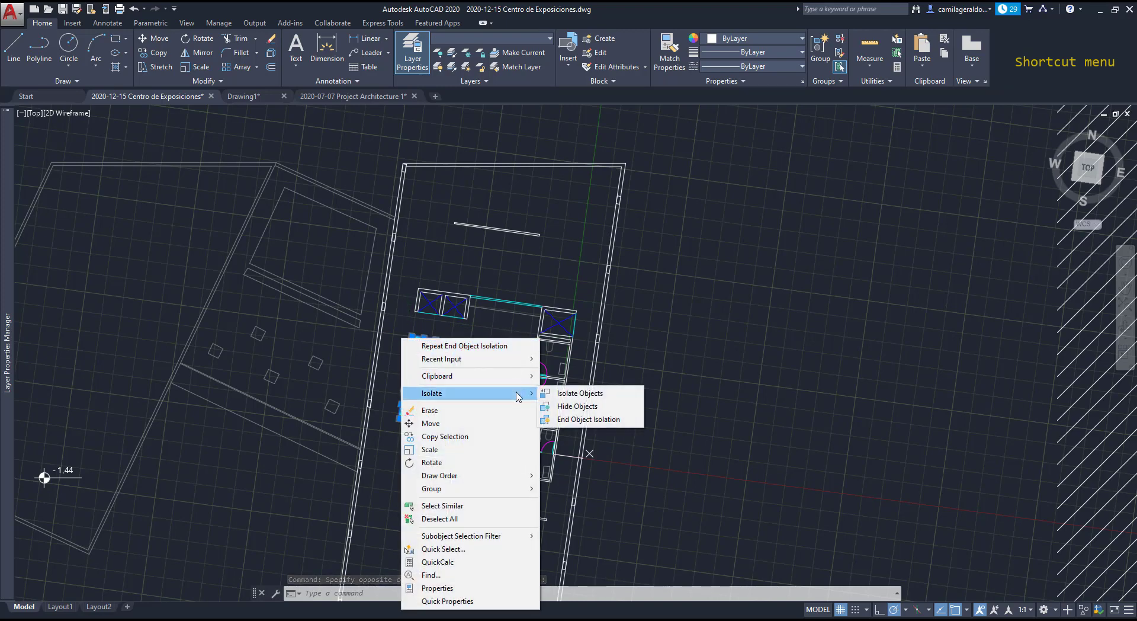
click(566, 394)
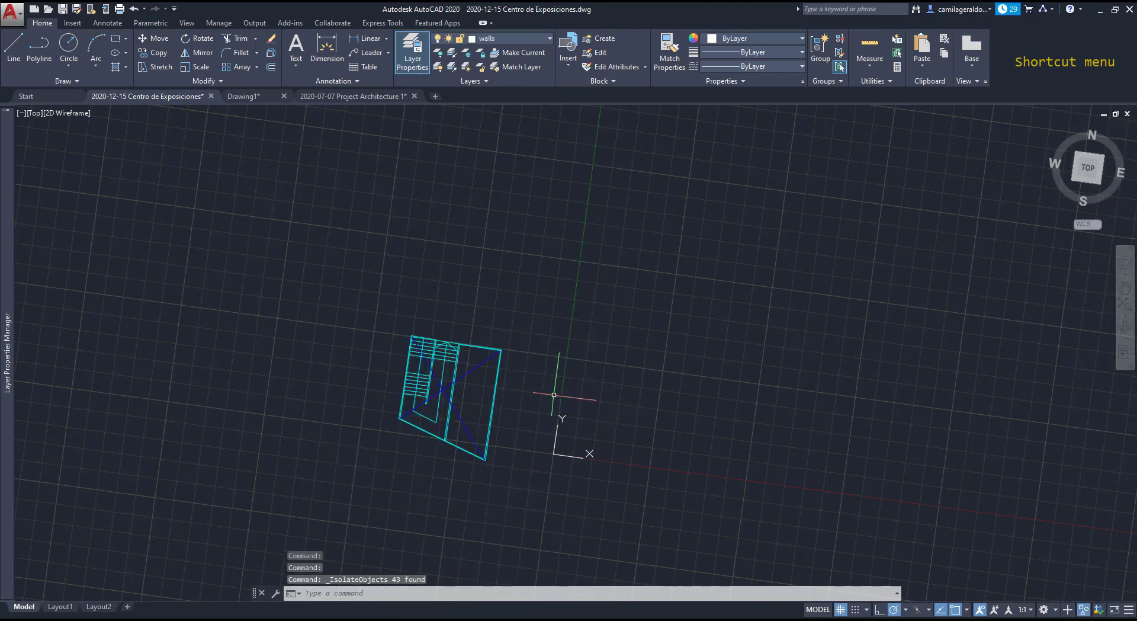
- End the object isolation of the staircase
scroll(494, 360, down, 5)
scroll(555, 334, up, 6)
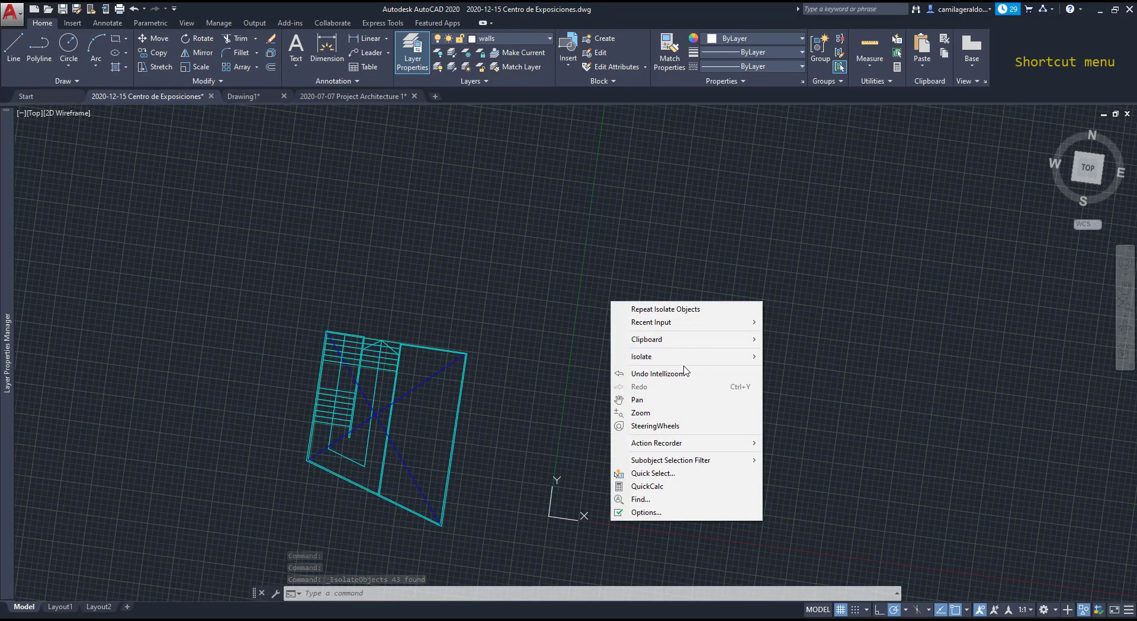
mouse_move(687, 357)
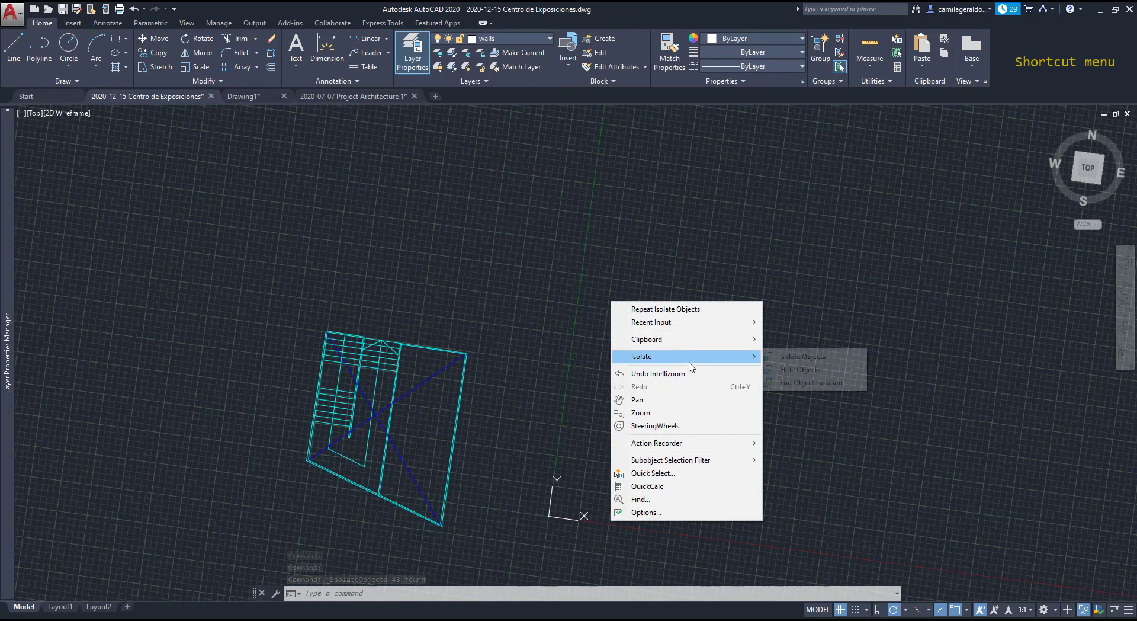
click(807, 382)
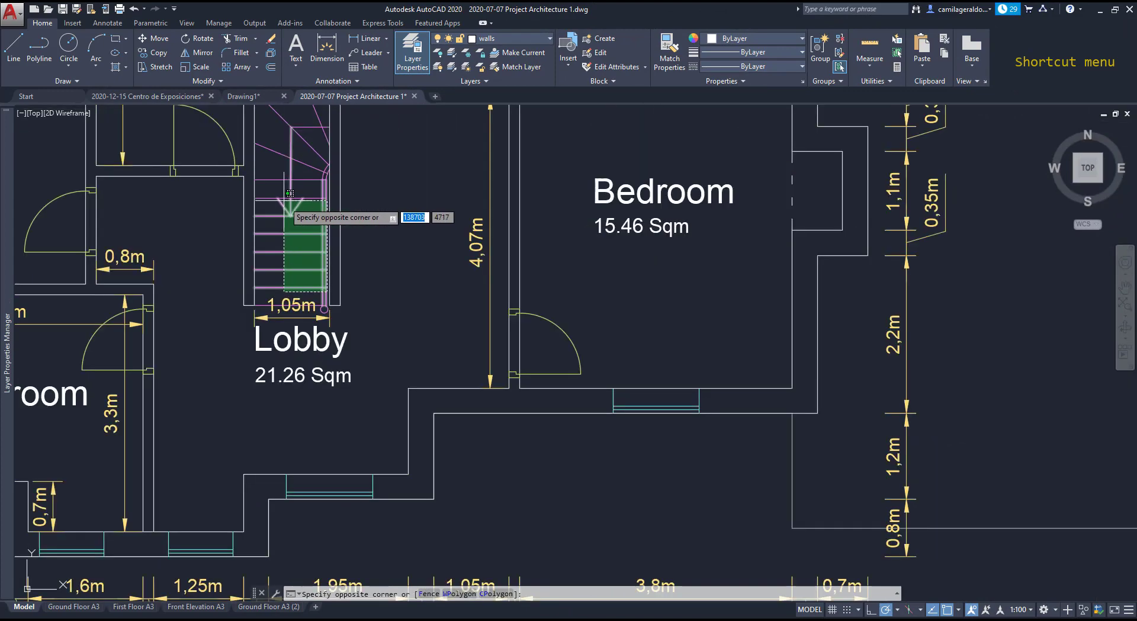
- Select the whole staircase above the Lobby label in the Project Architecture 1 floor plan and hide it
click(254, 119)
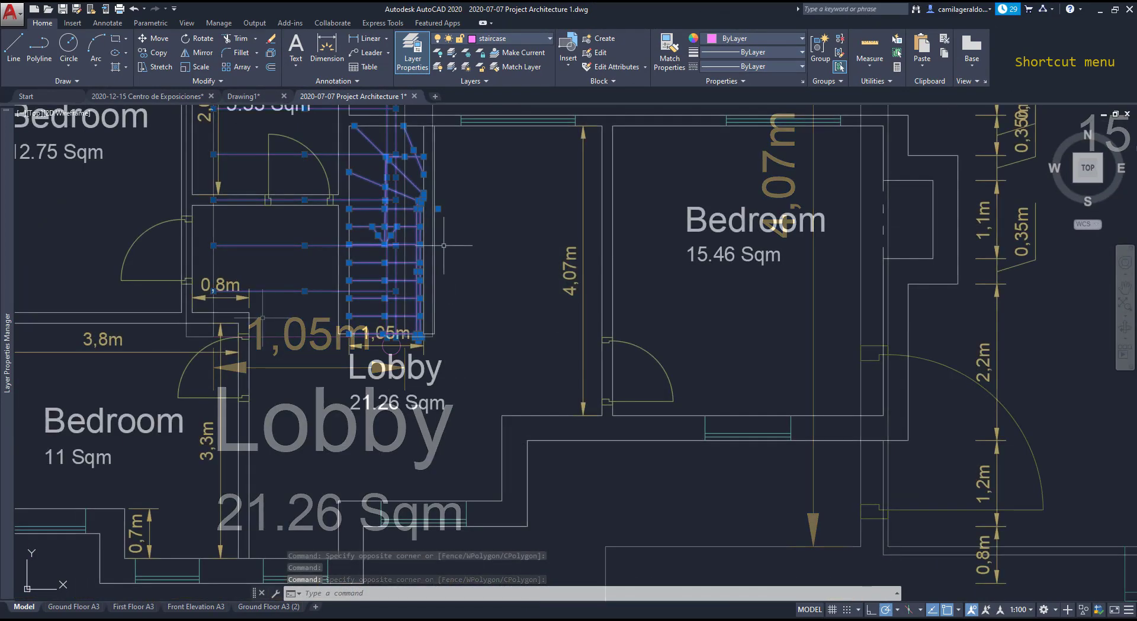
right_click(445, 247)
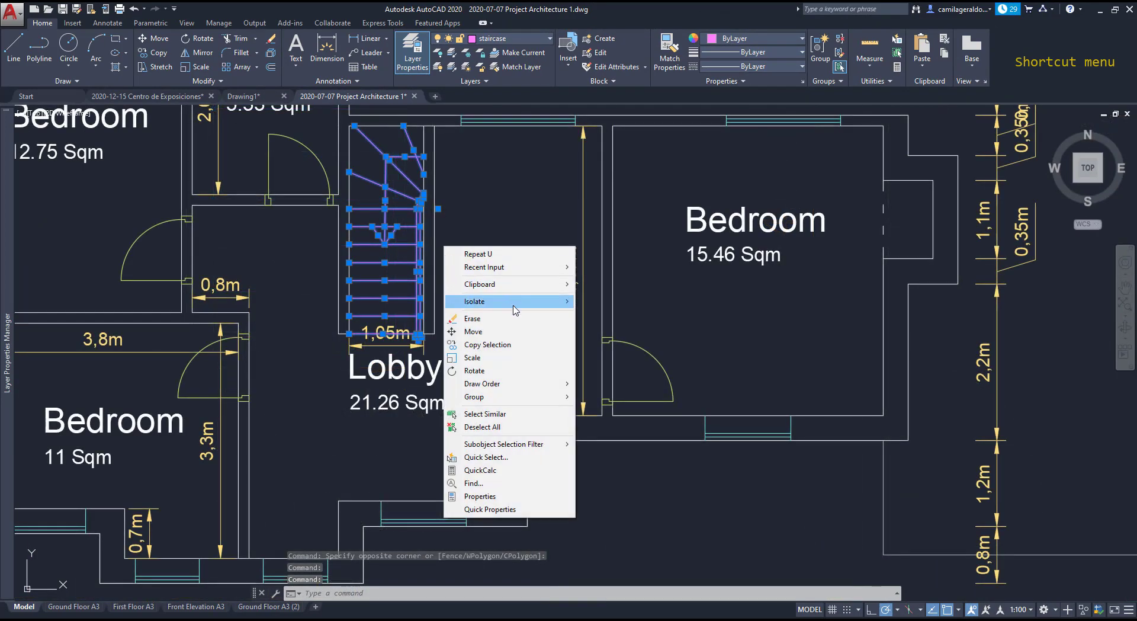
mouse_move(514, 307)
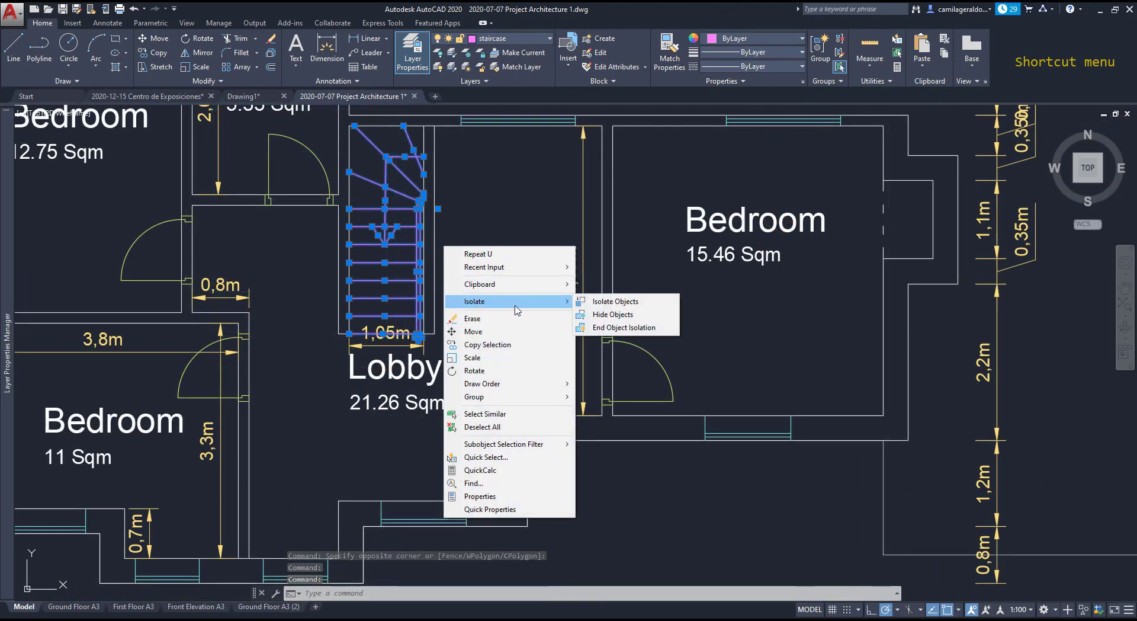
click(650, 319)
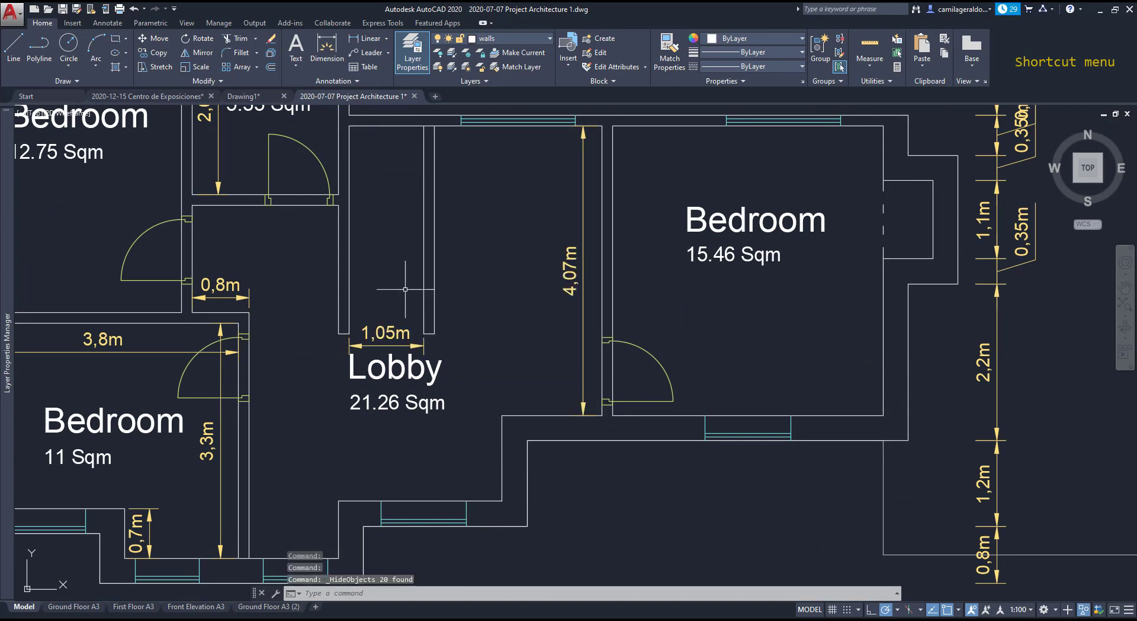
- End the object isolation to bring back the hidden Lobby staircase
right_click(399, 223)
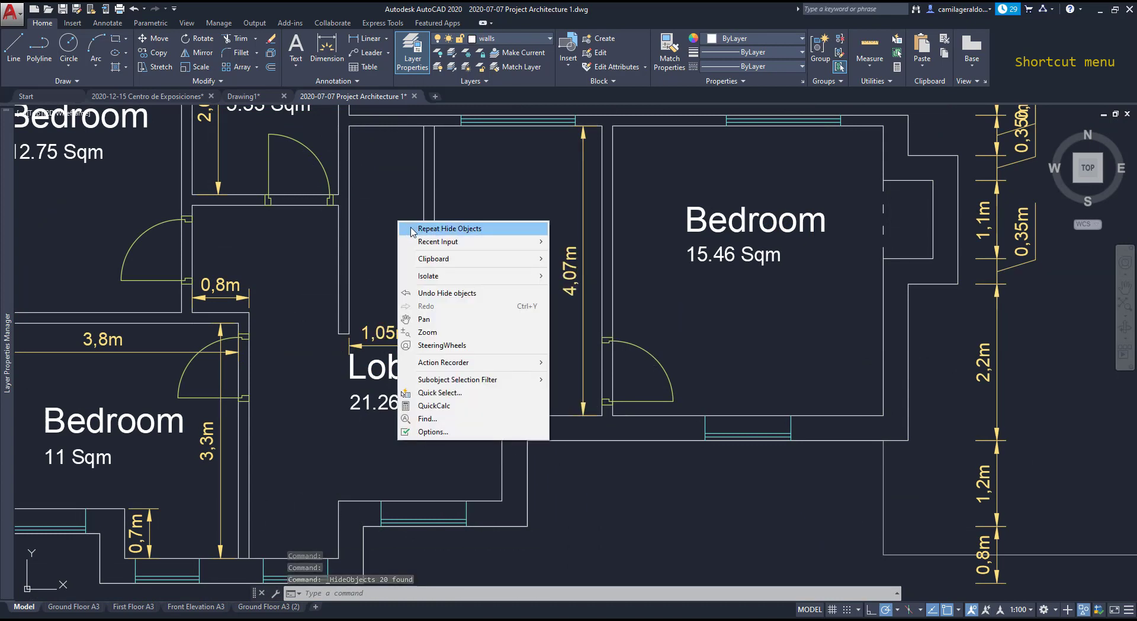
mouse_move(490, 275)
click(620, 304)
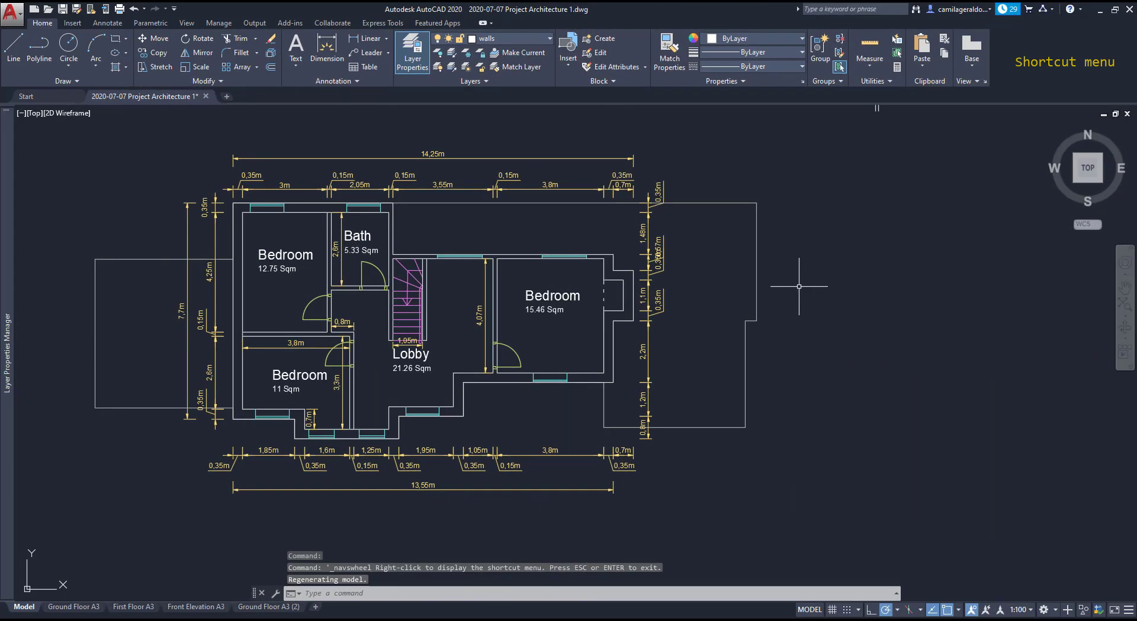
- Start SteeringWheels in the drawing area and open the Options settings
right_click(800, 287)
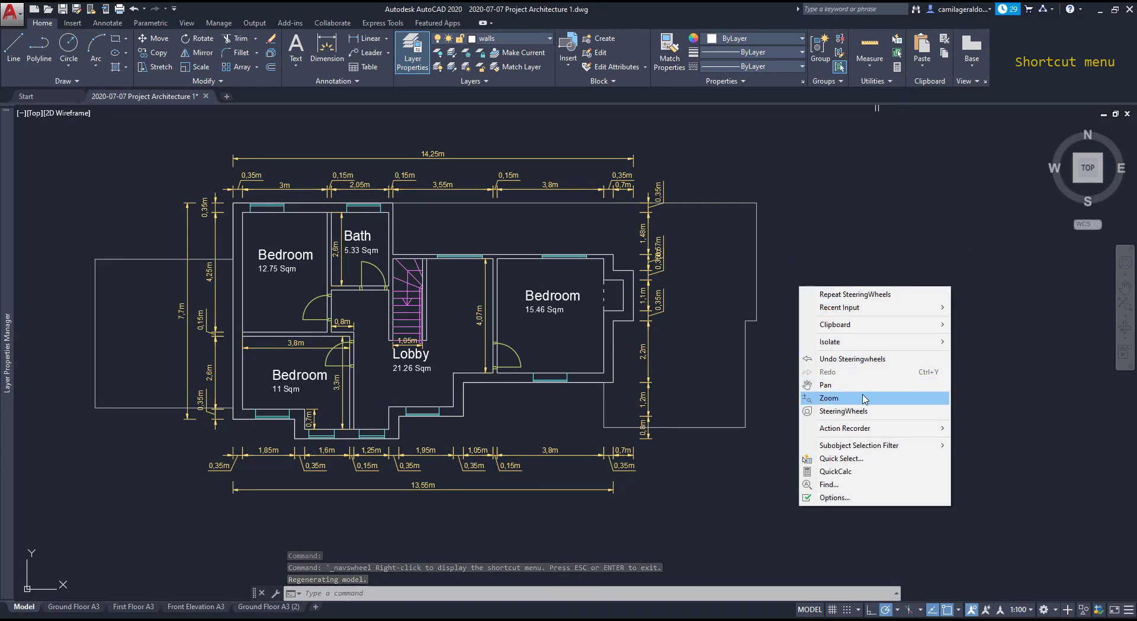
click(877, 411)
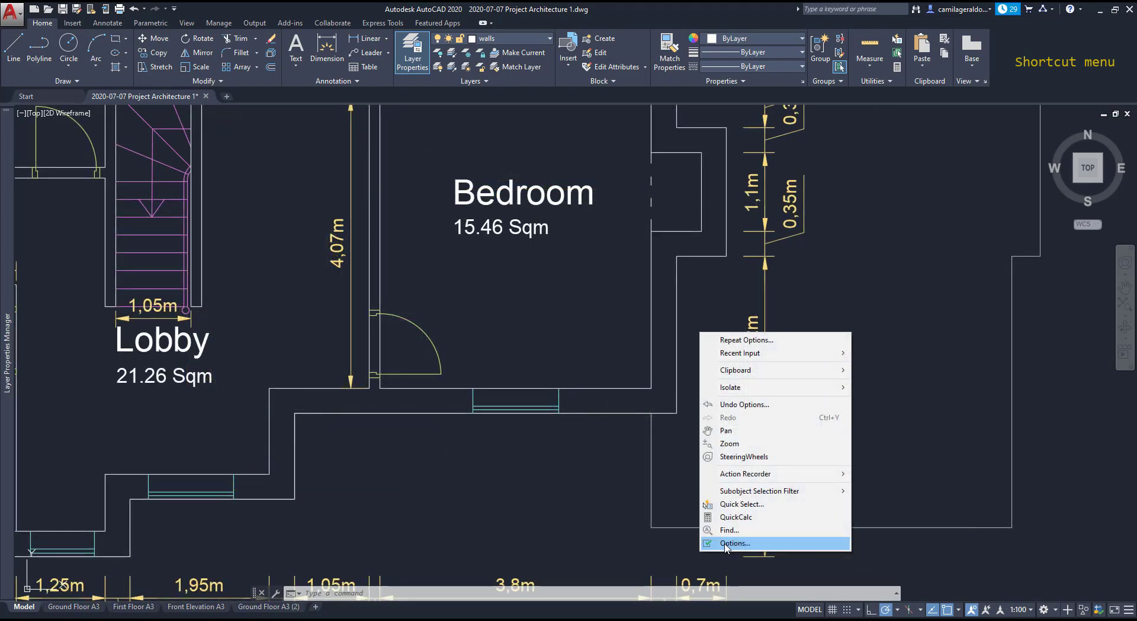
click(726, 543)
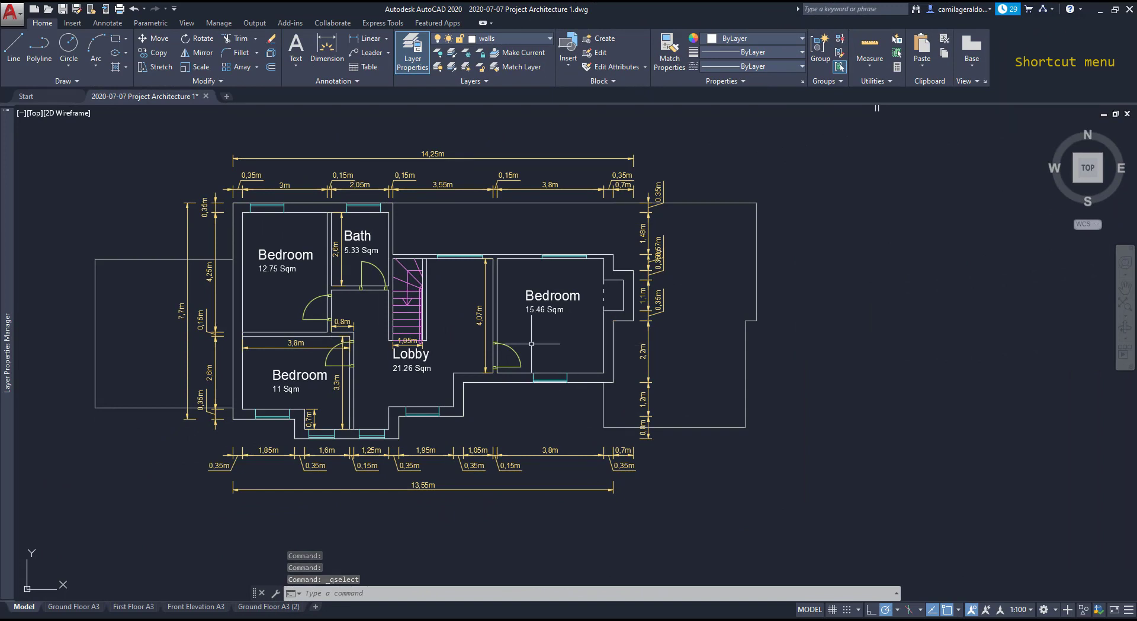
- Select the door block of the 15.46 Sqm bedroom and examine its shortcut options, including Draw Order
click(520, 345)
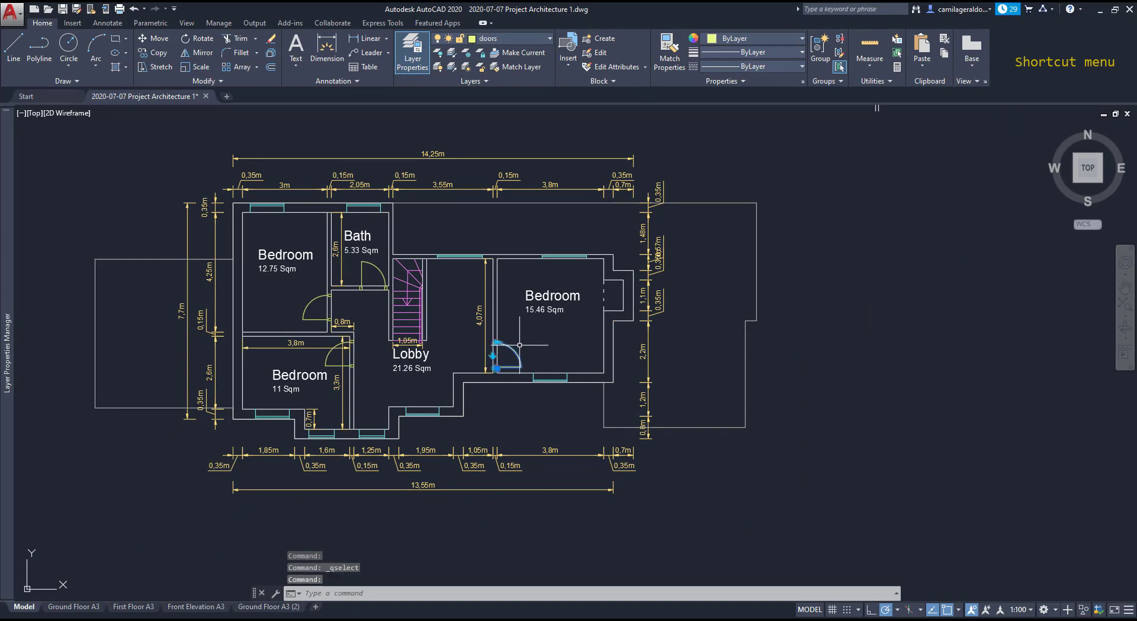
right_click(520, 345)
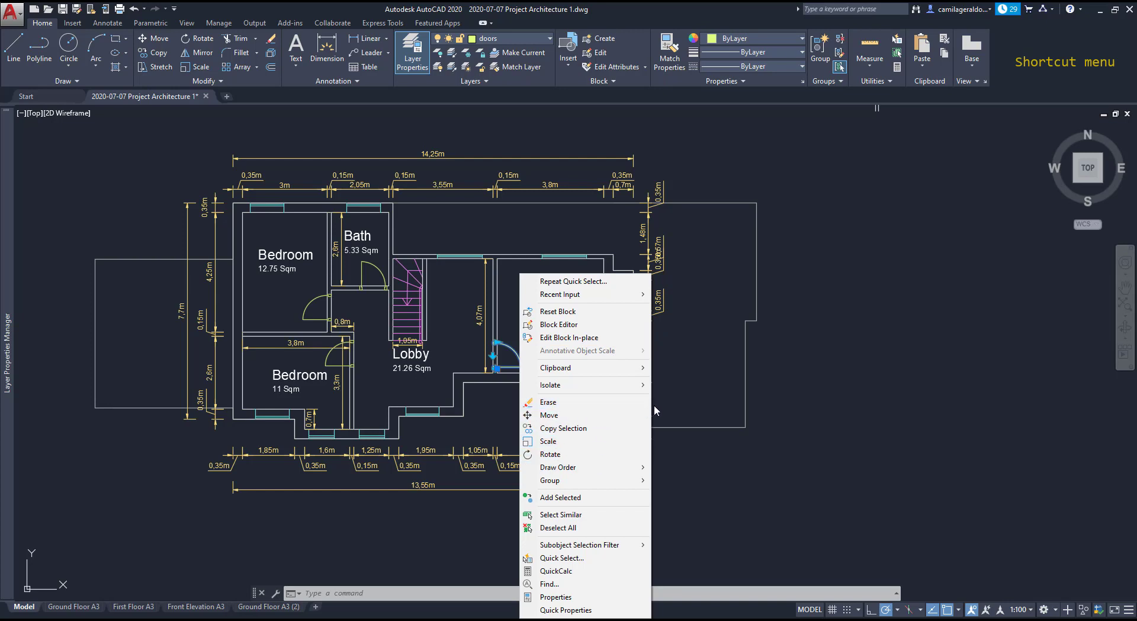
mouse_move(620, 469)
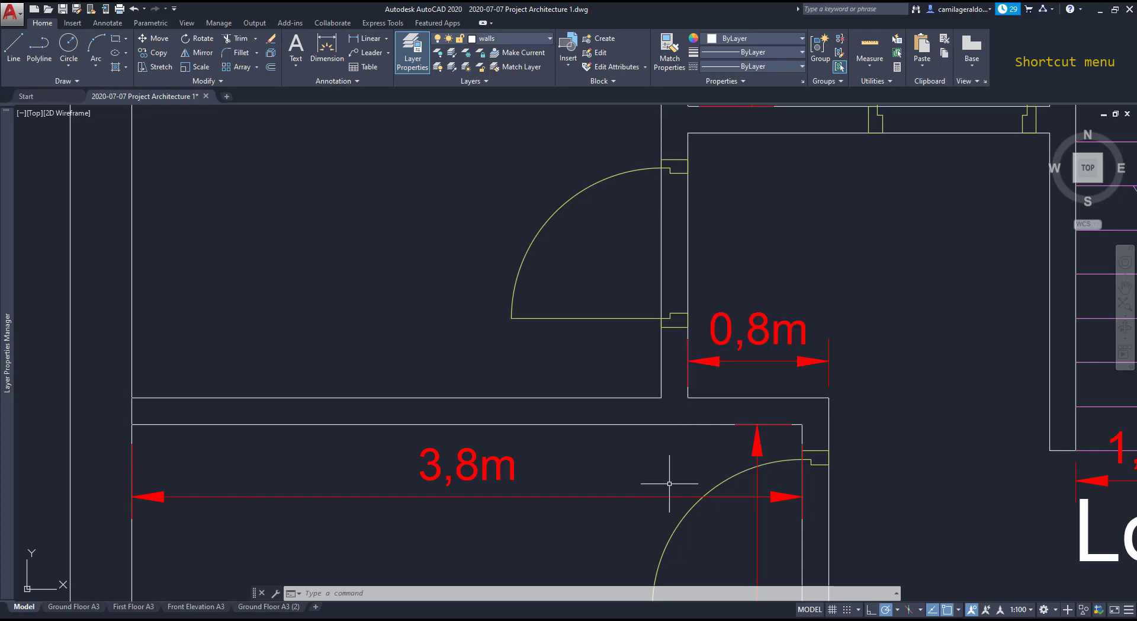
- Use Quick Select on the entire drawing to select all objects whose Layer equals dli
right_click(413, 320)
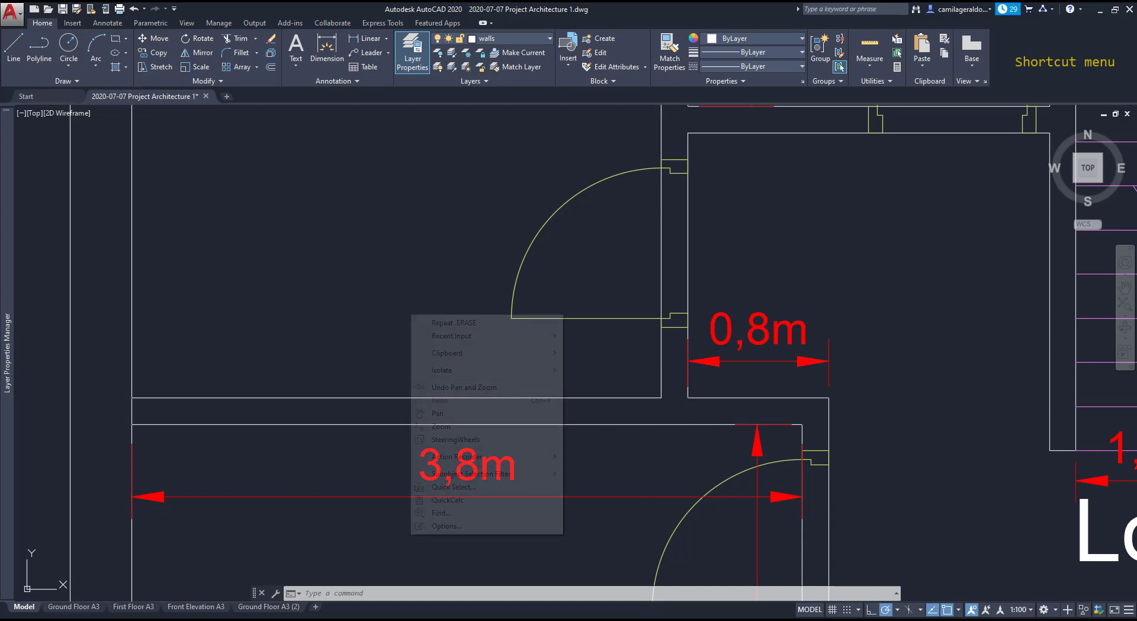
click(453, 487)
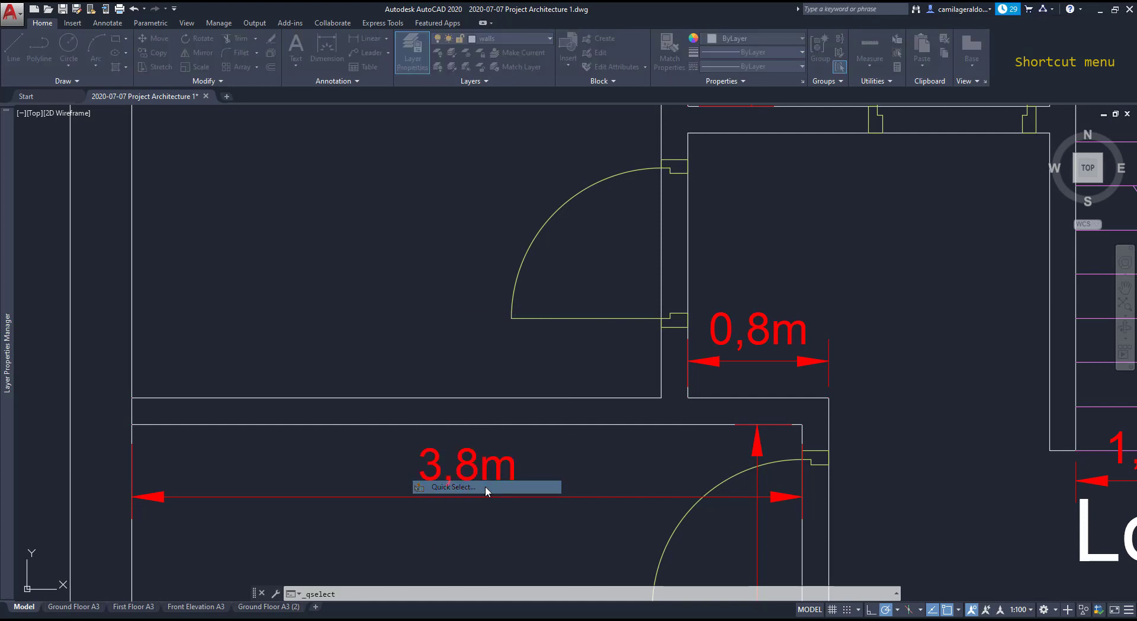
click(559, 241)
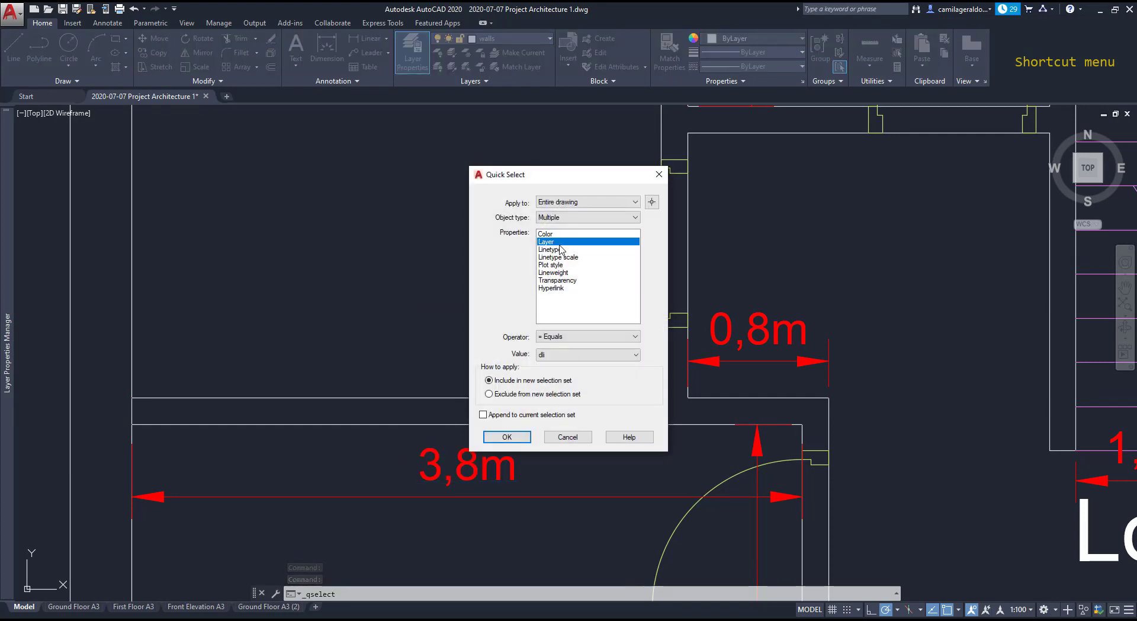
click(591, 354)
text(dli)
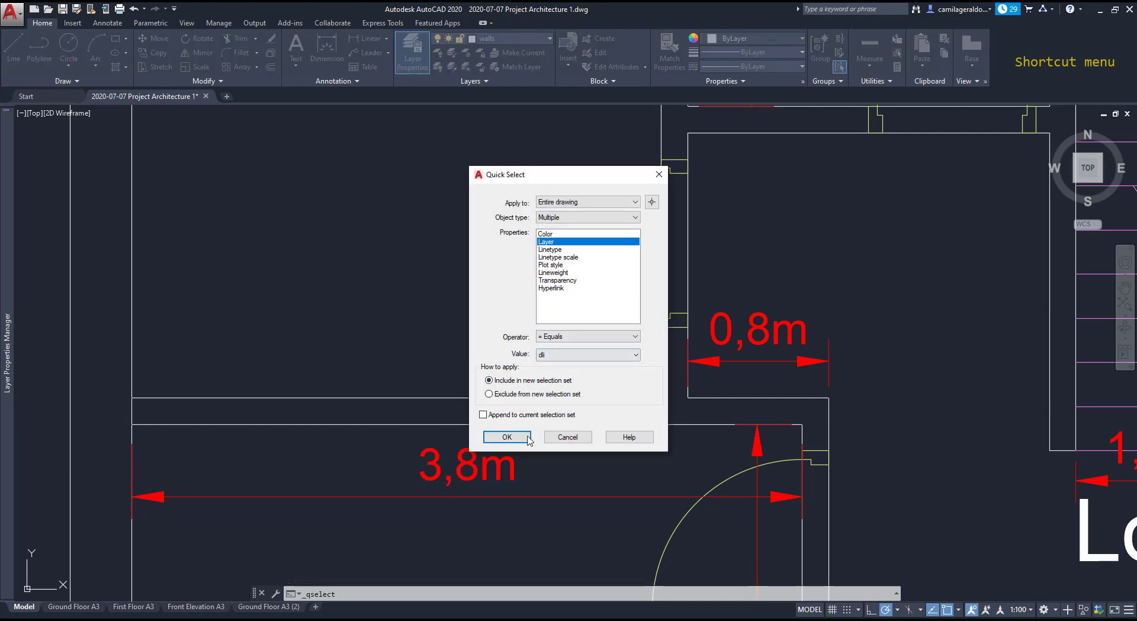
click(507, 437)
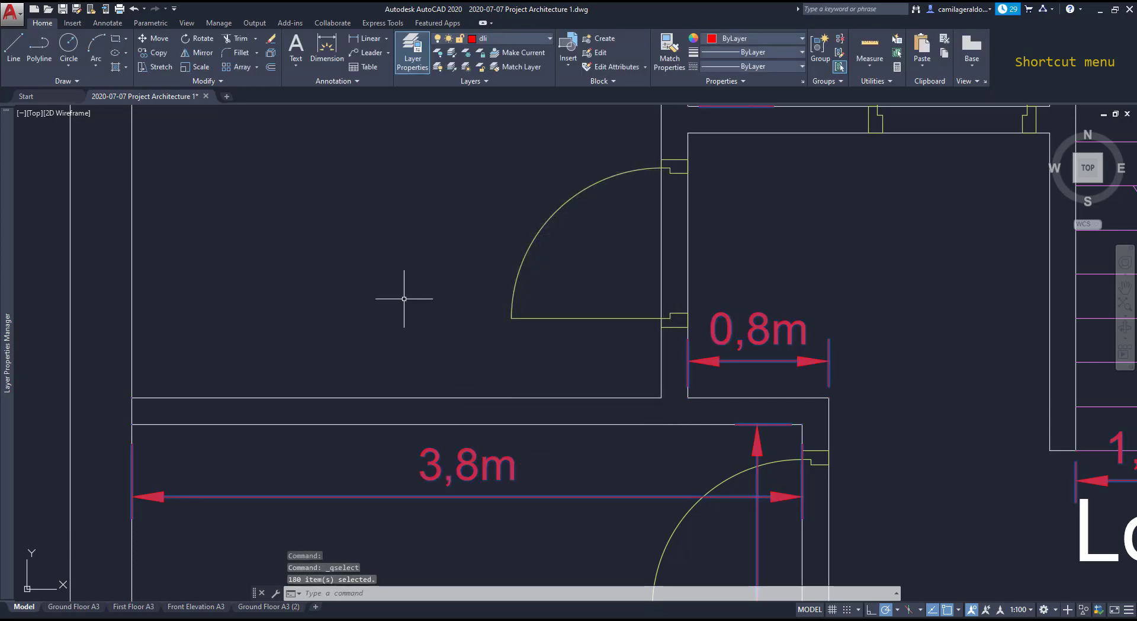
- Send the selected dimensions to the back of the draw order and check where they overlap the walls
scroll(352, 316, down, 3)
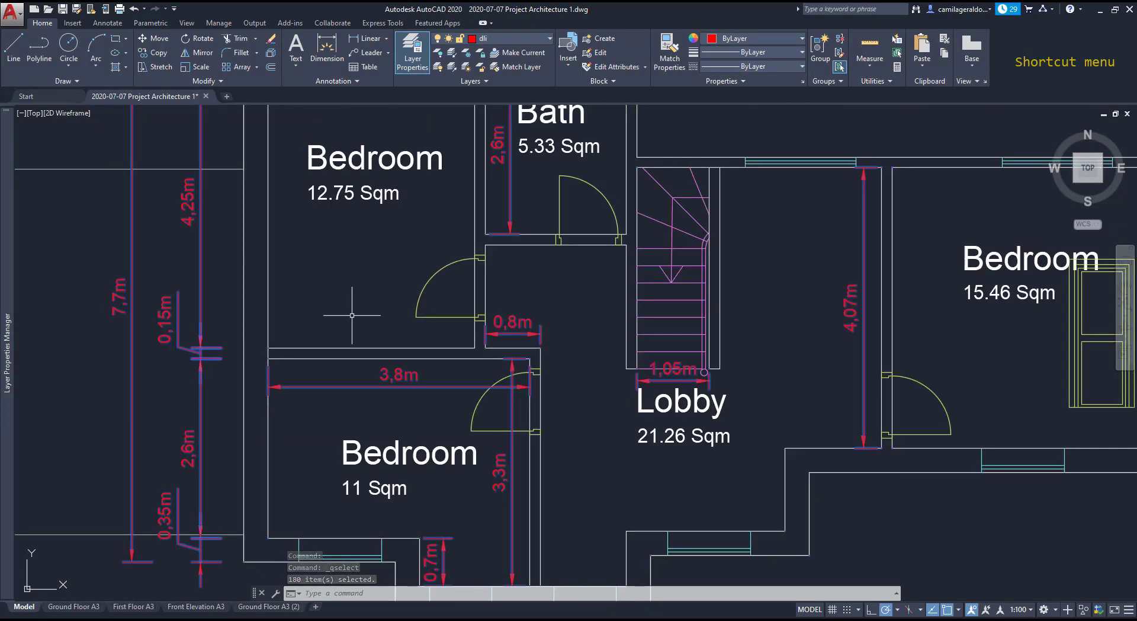
right_click(352, 316)
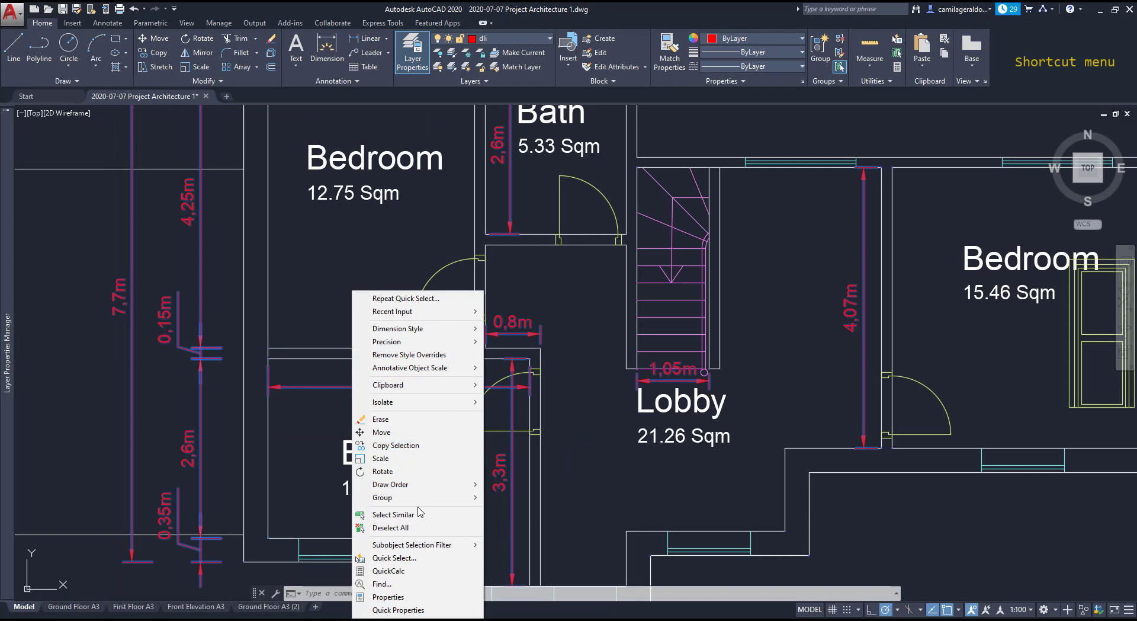
mouse_move(457, 491)
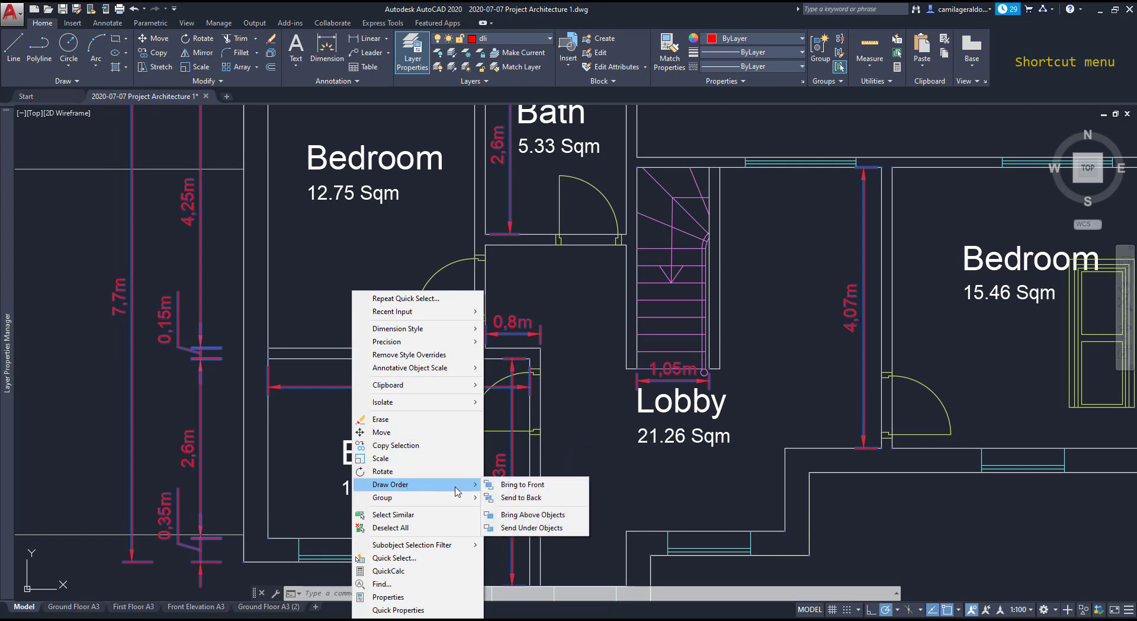
click(506, 498)
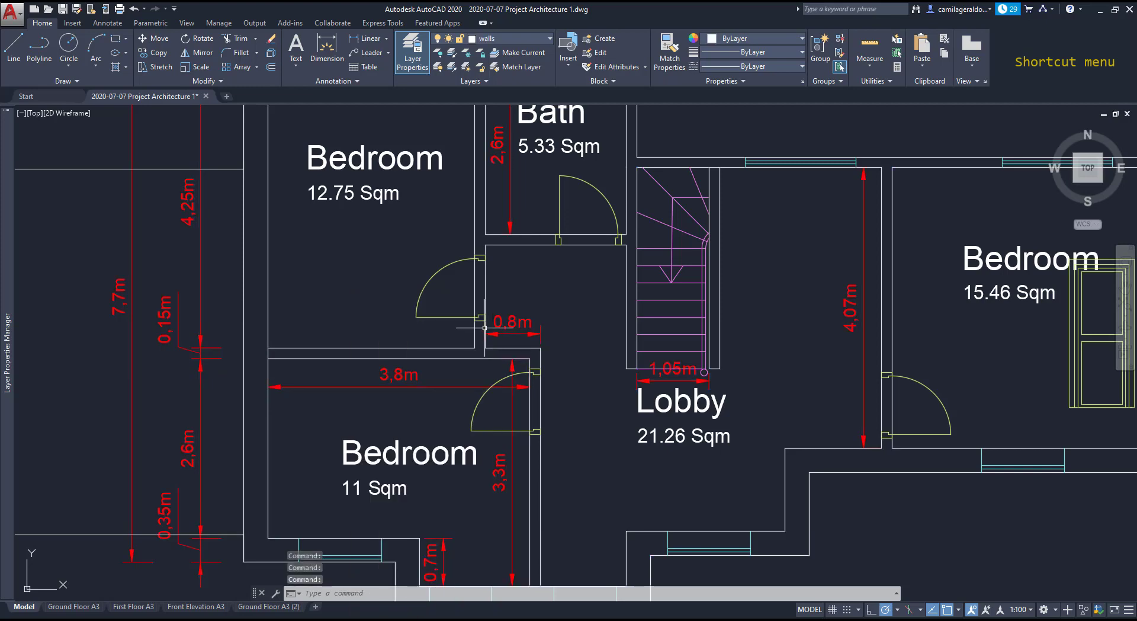
scroll(497, 289, up, 4)
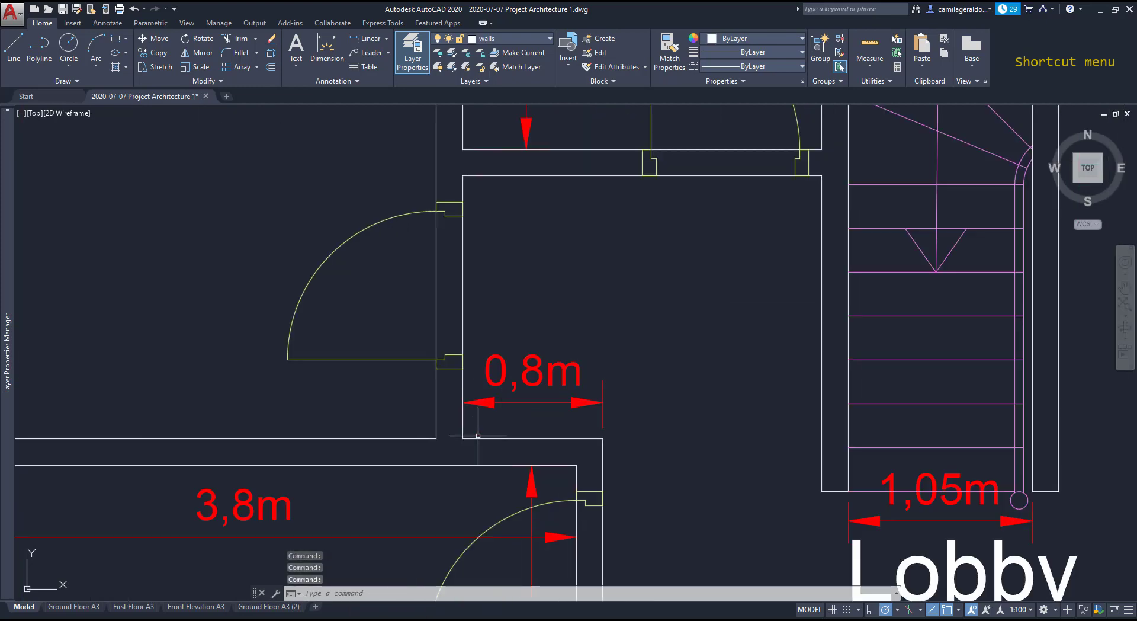
scroll(474, 431, up, 4)
scroll(471, 423, down, 5)
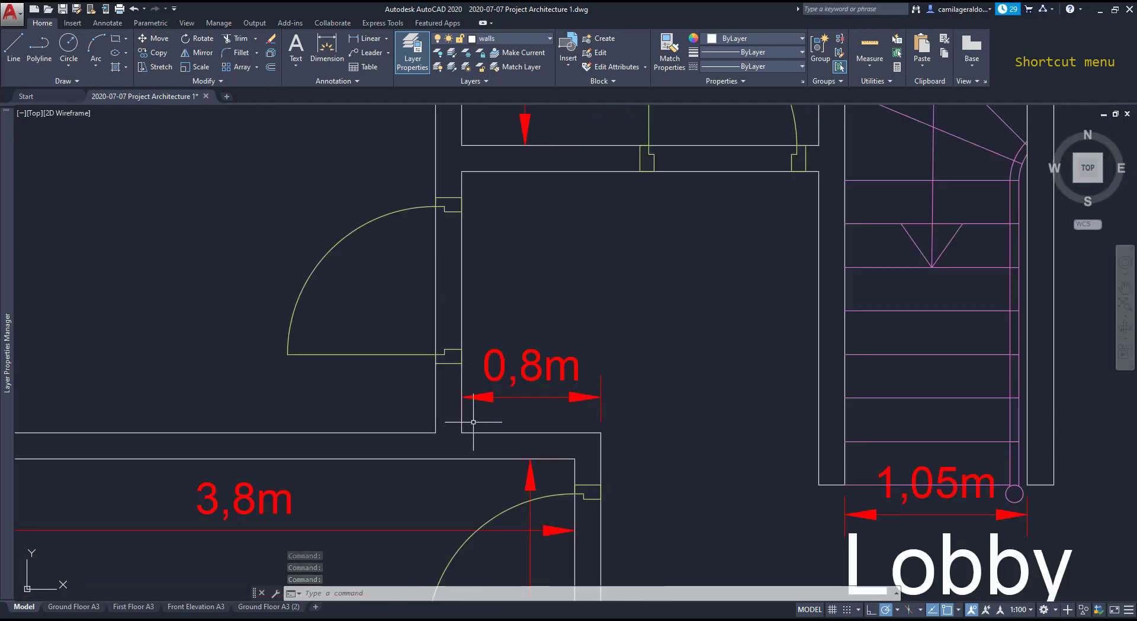
mouse_move(410, 488)
middle_down()
mouse_move(719, 425)
mouse_move(648, 462)
middle_up()
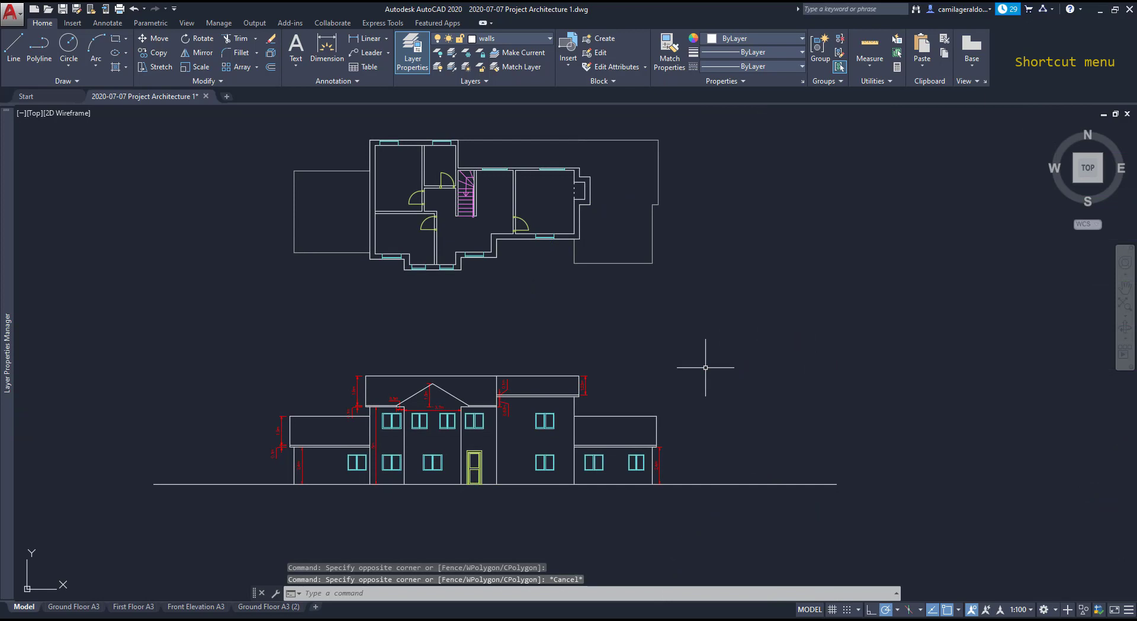
- Select the entire front elevation, including its ground line, and combine it into a group
mouse_move(10, 345)
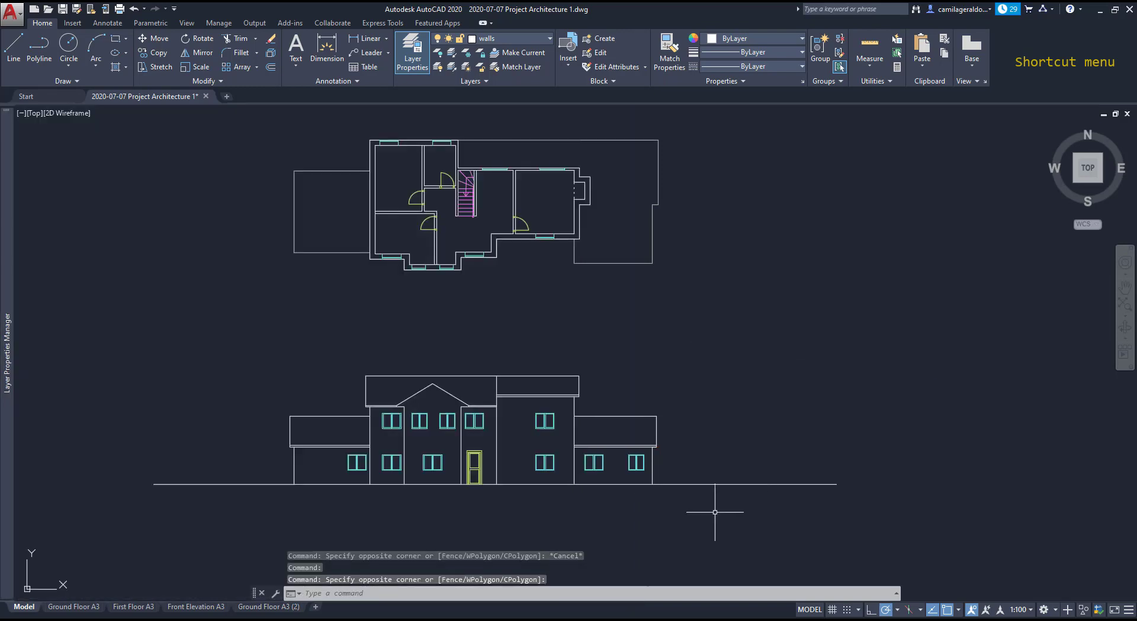
click(706, 514)
click(236, 332)
right_click(236, 347)
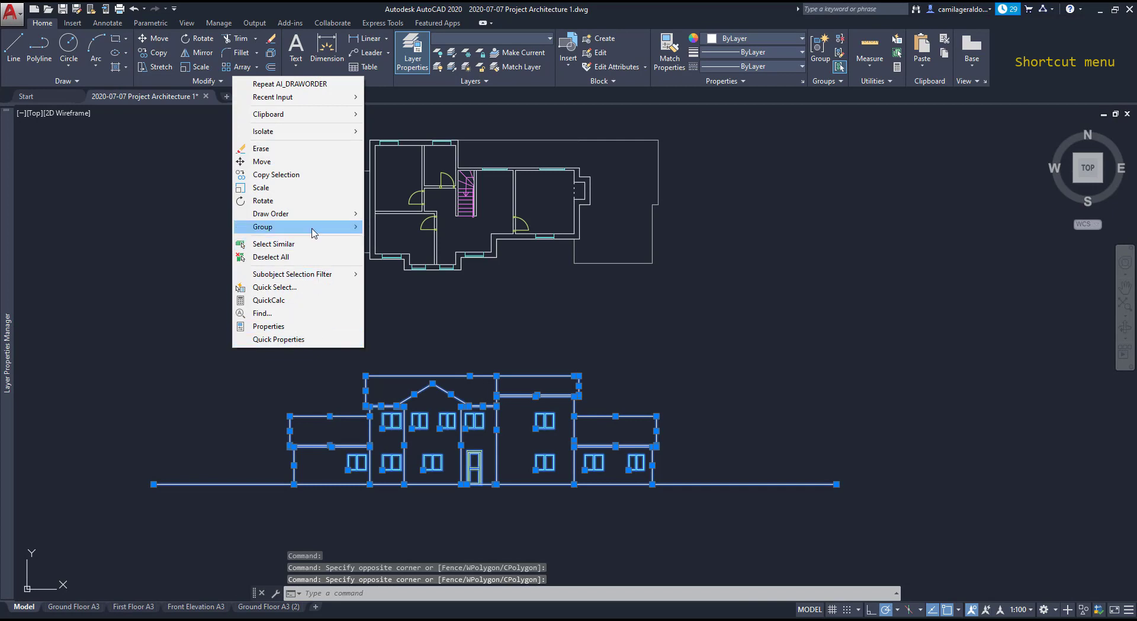
mouse_move(316, 230)
click(410, 230)
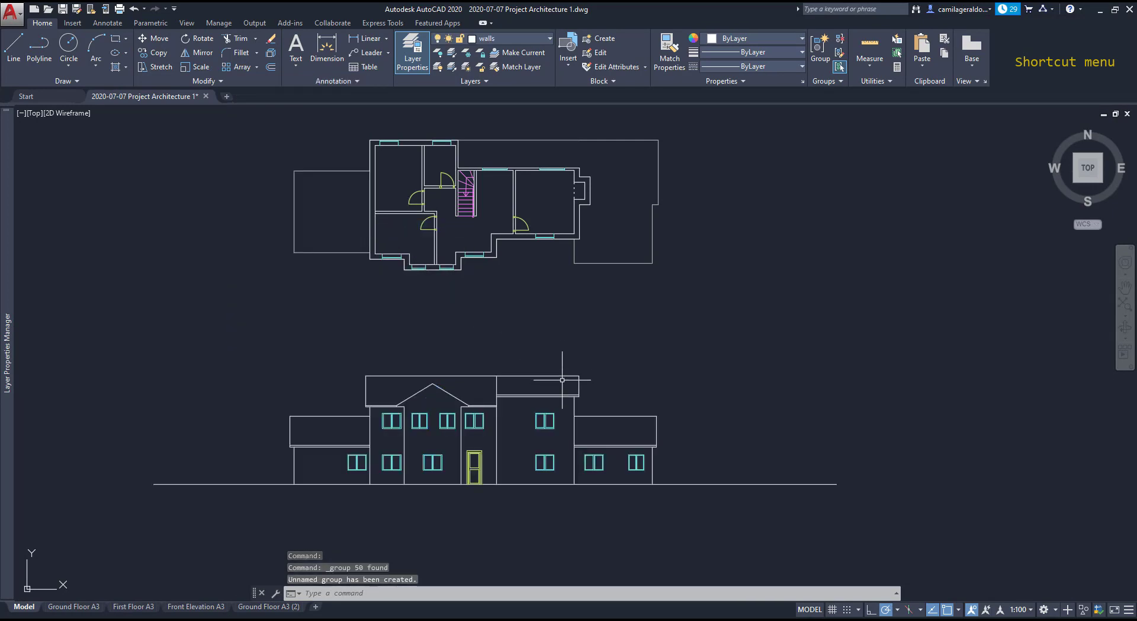
- Select the grouped front elevation and move it by its central grip
click(504, 443)
click(494, 430)
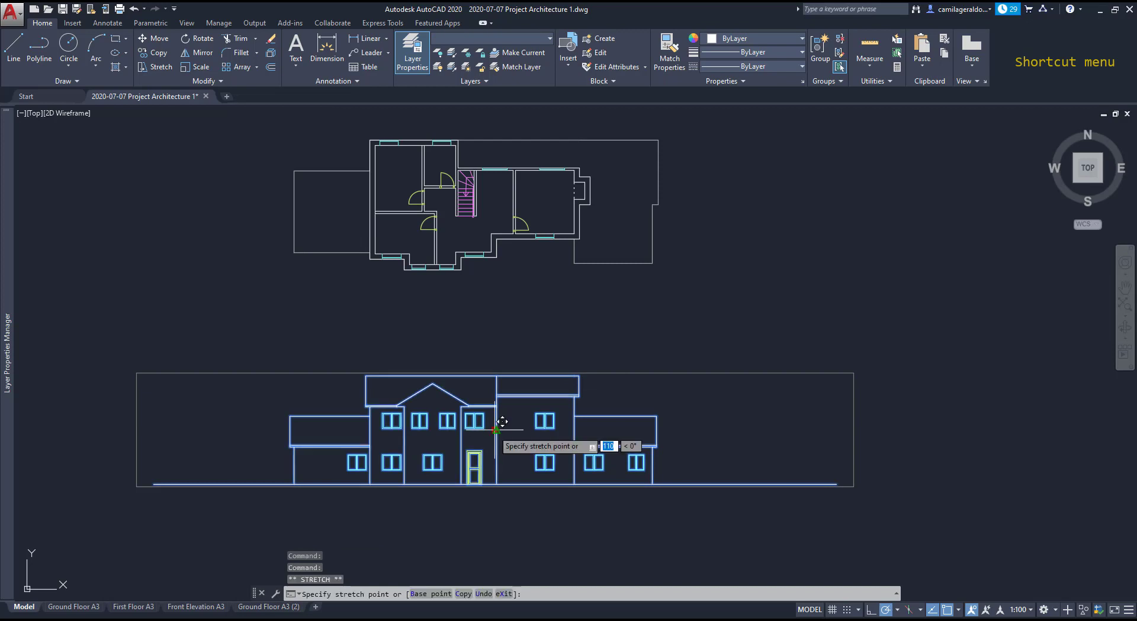
scroll(495, 430, down, 3)
click(687, 255)
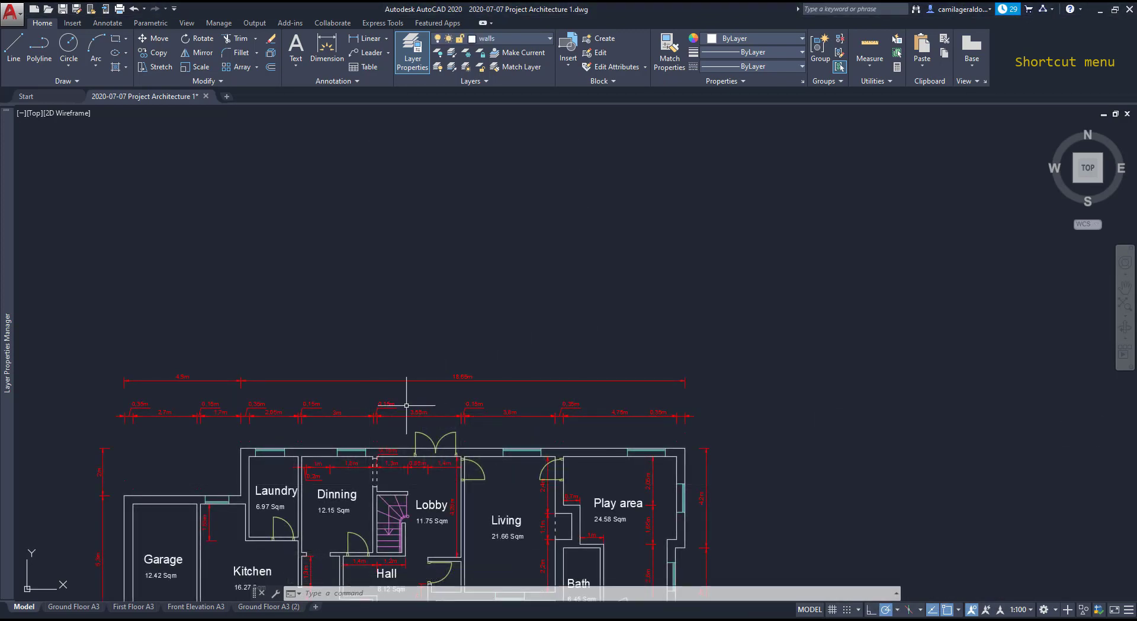
- Use Select Similar on the 3m dimension above the Dinning room to select all matching dimensions
click(347, 415)
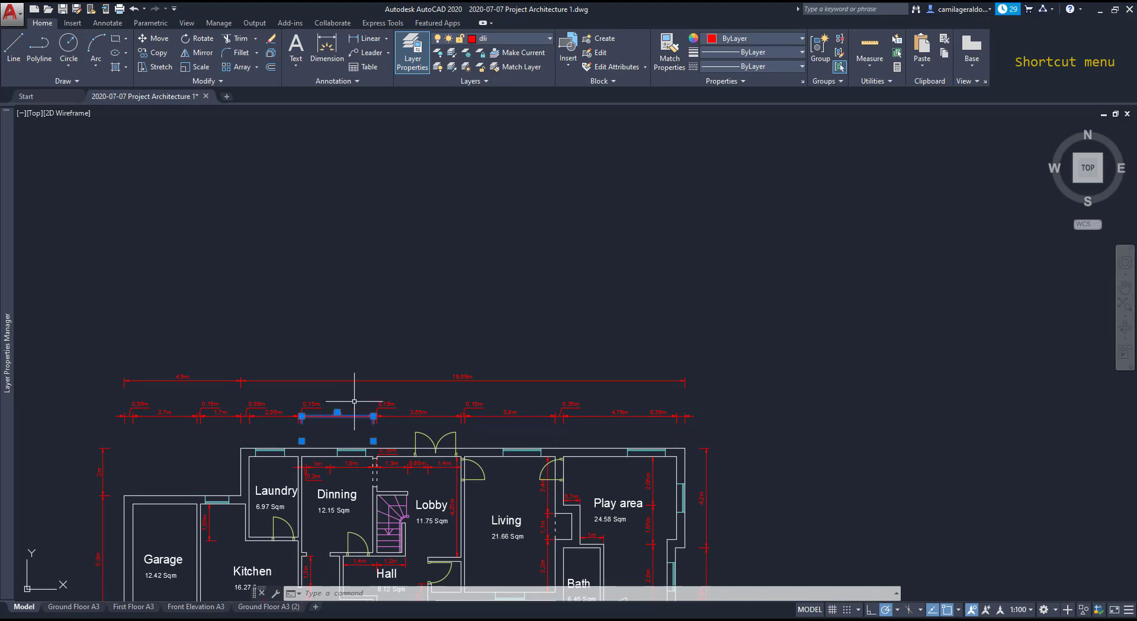
right_click(354, 409)
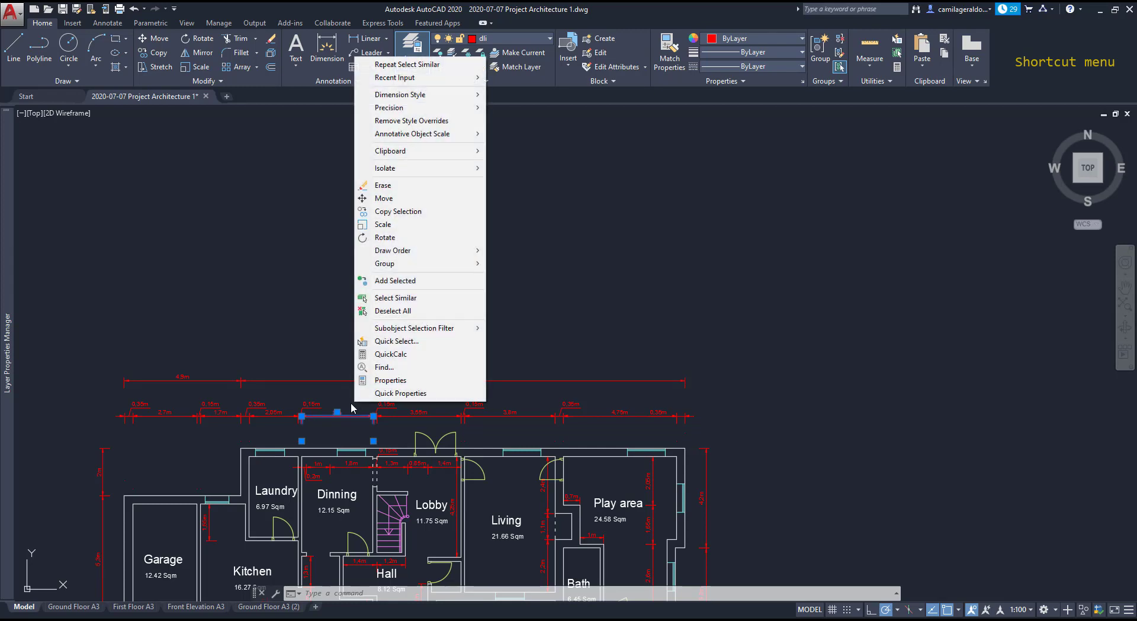
click(465, 297)
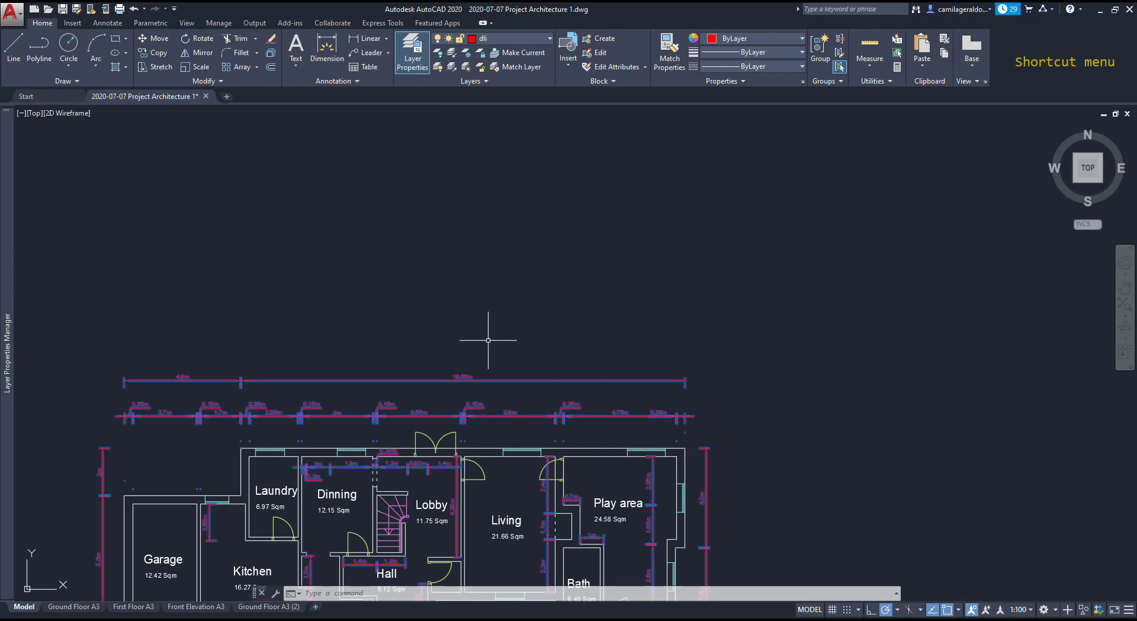
- Use Select Similar on the 4,75m dimension above the Play area to select the matching dimensions
scroll(437, 408, up, 4)
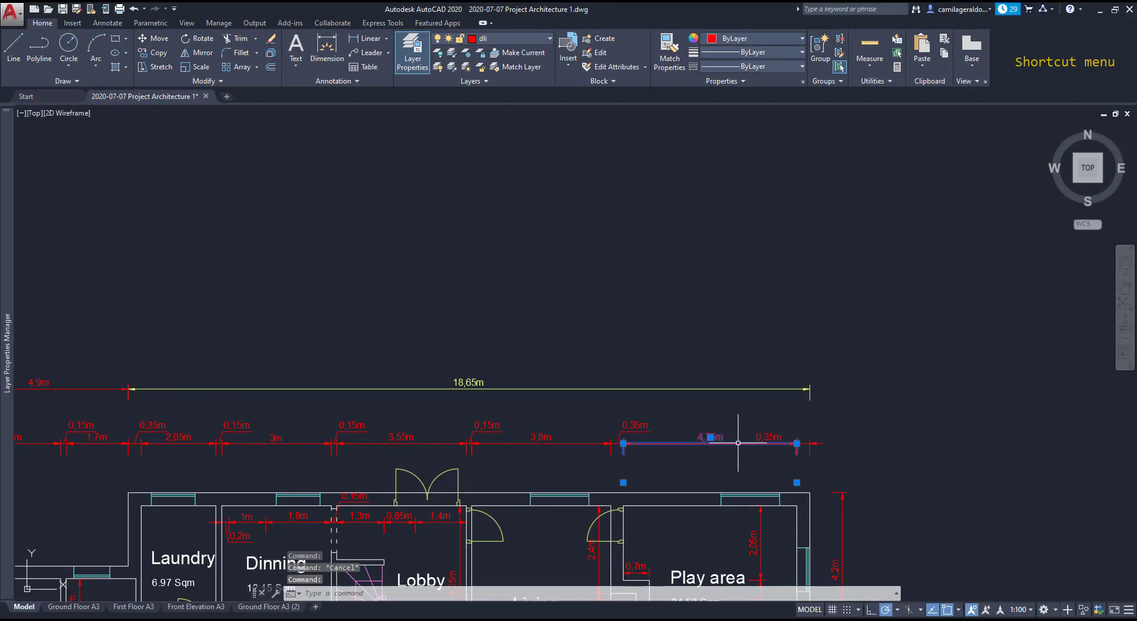
right_click(738, 443)
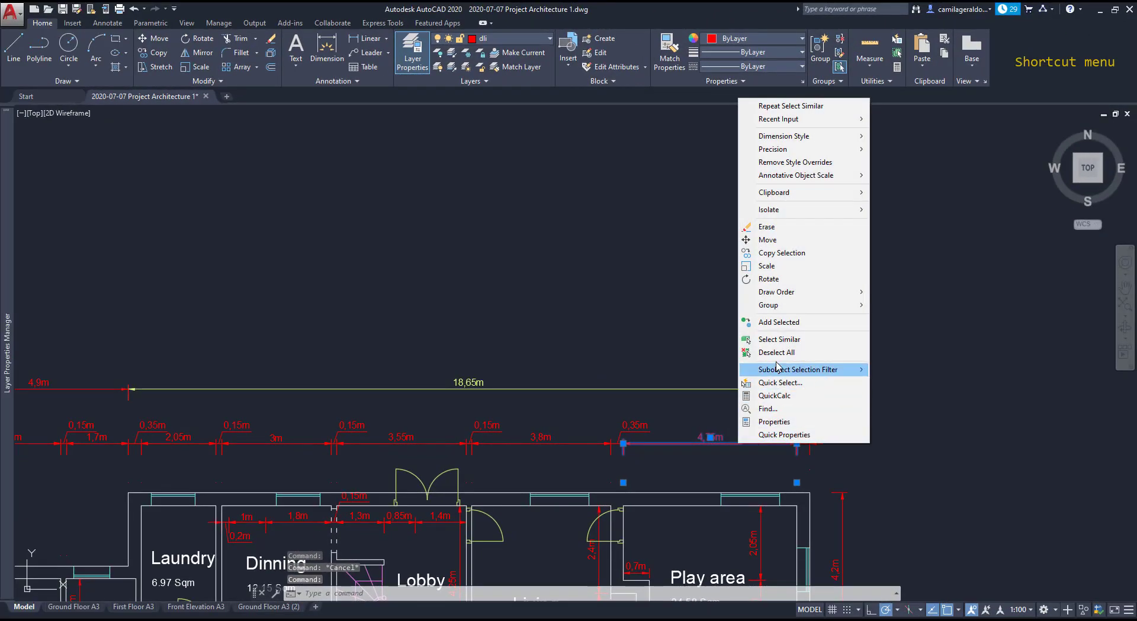
click(794, 341)
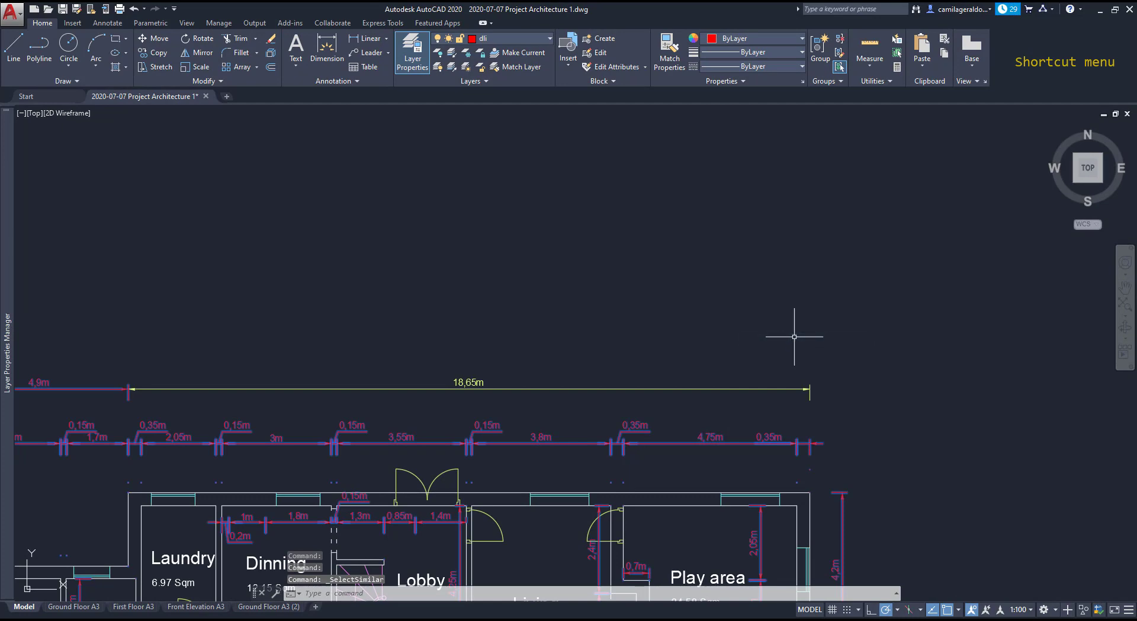
- Draw a line from the chimney's upper-left corner to the gable's right slope, using the Perpendicular object snap override
key(Escape)
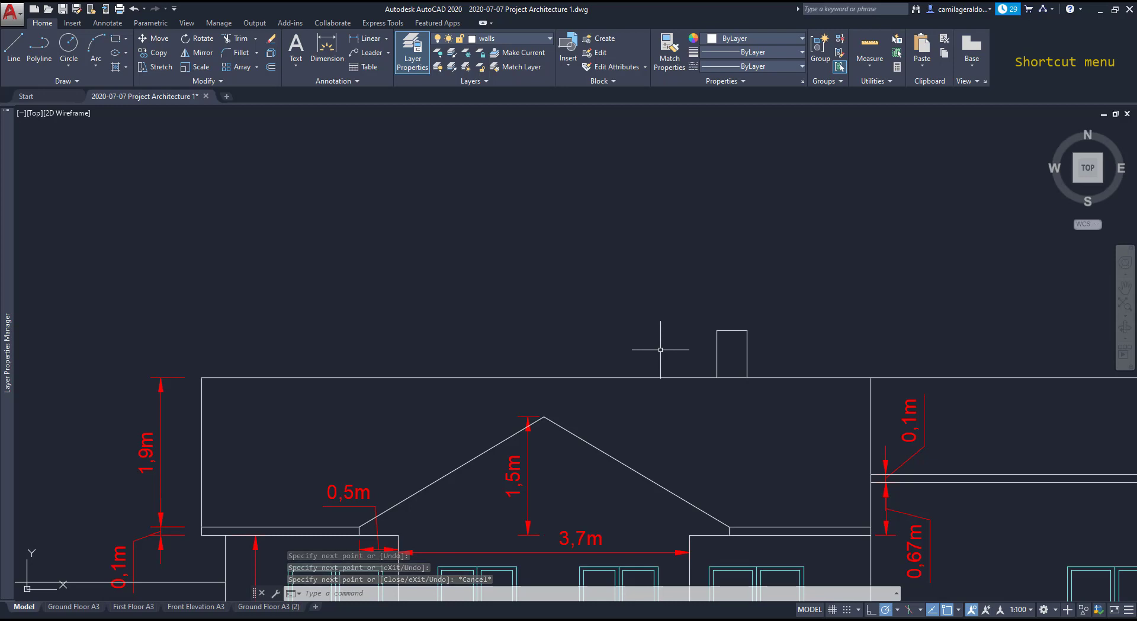
text(l)
key(Return)
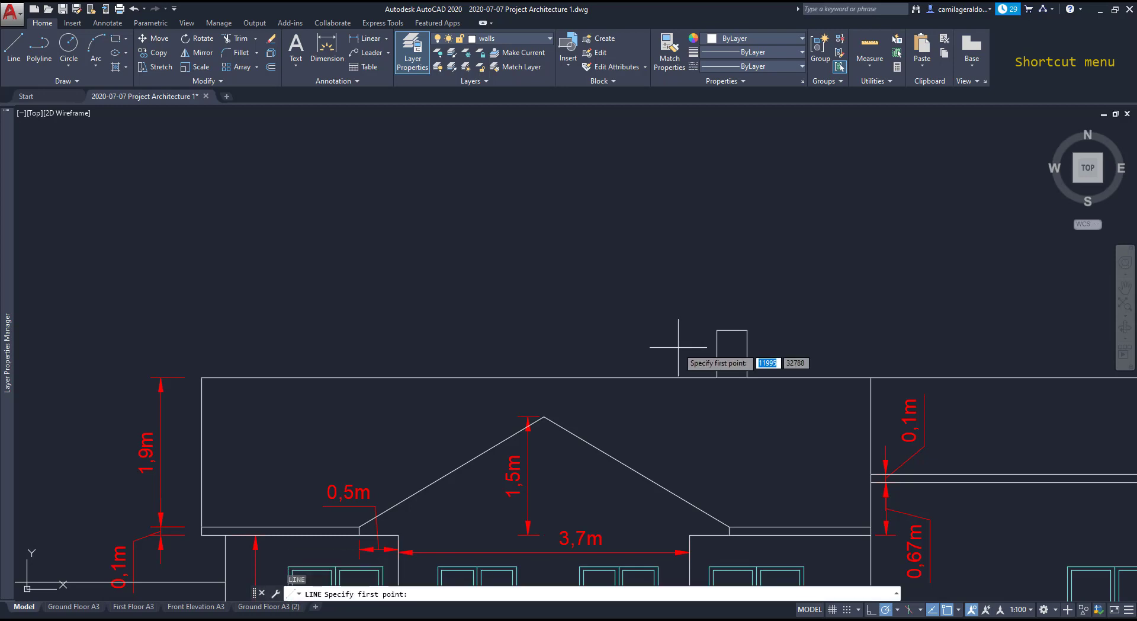
click(717, 330)
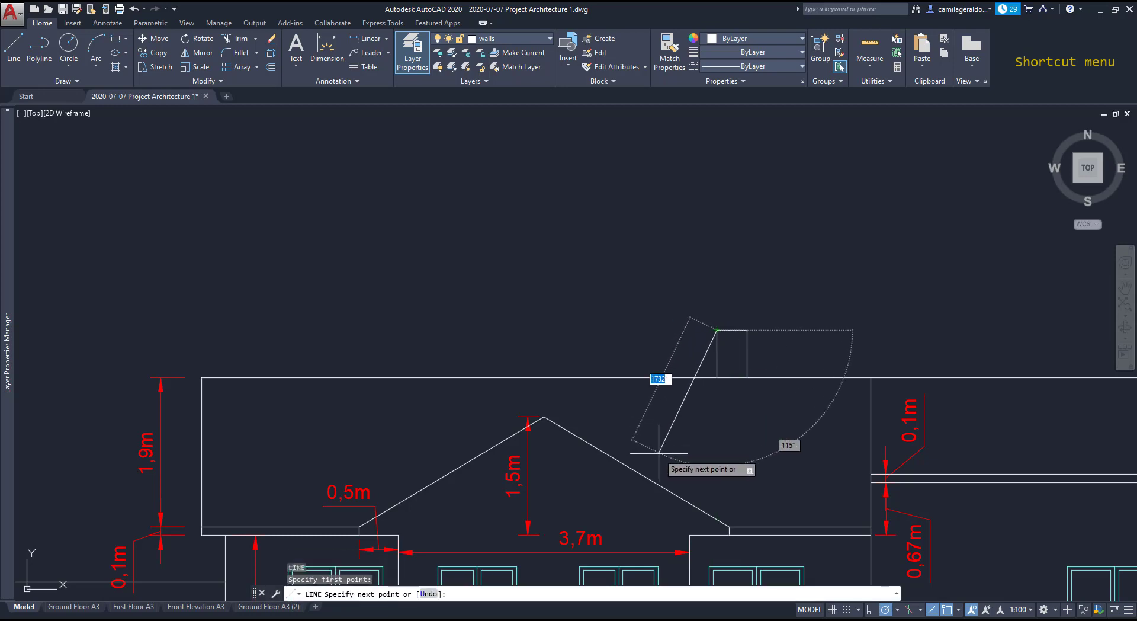
scroll(659, 452, up, 2)
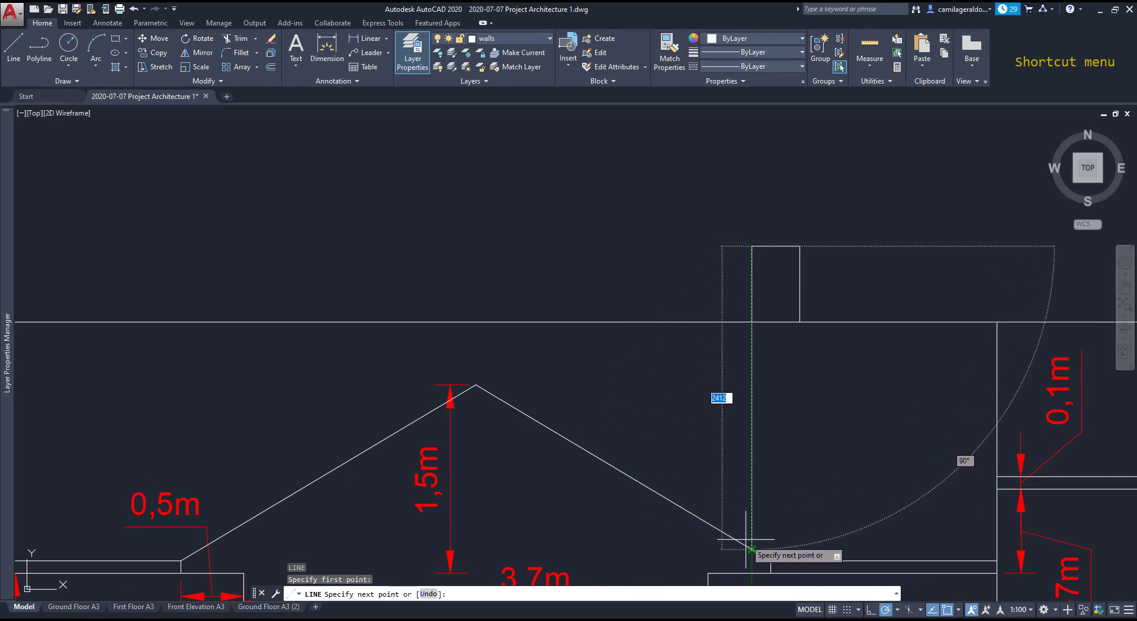
right_click(646, 478)
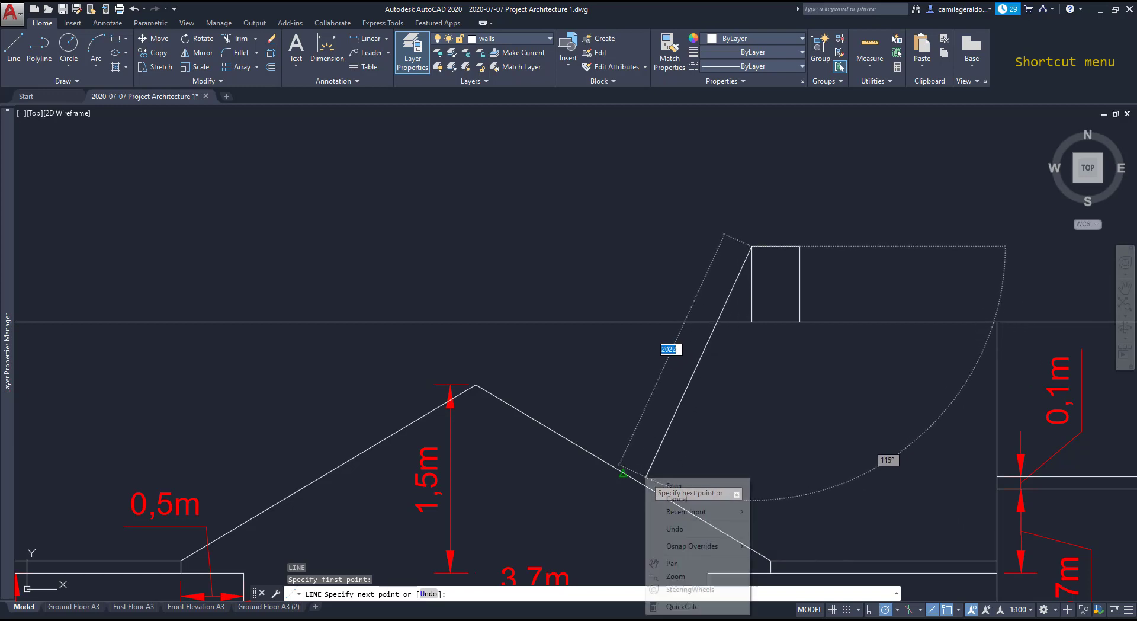
mouse_move(715, 546)
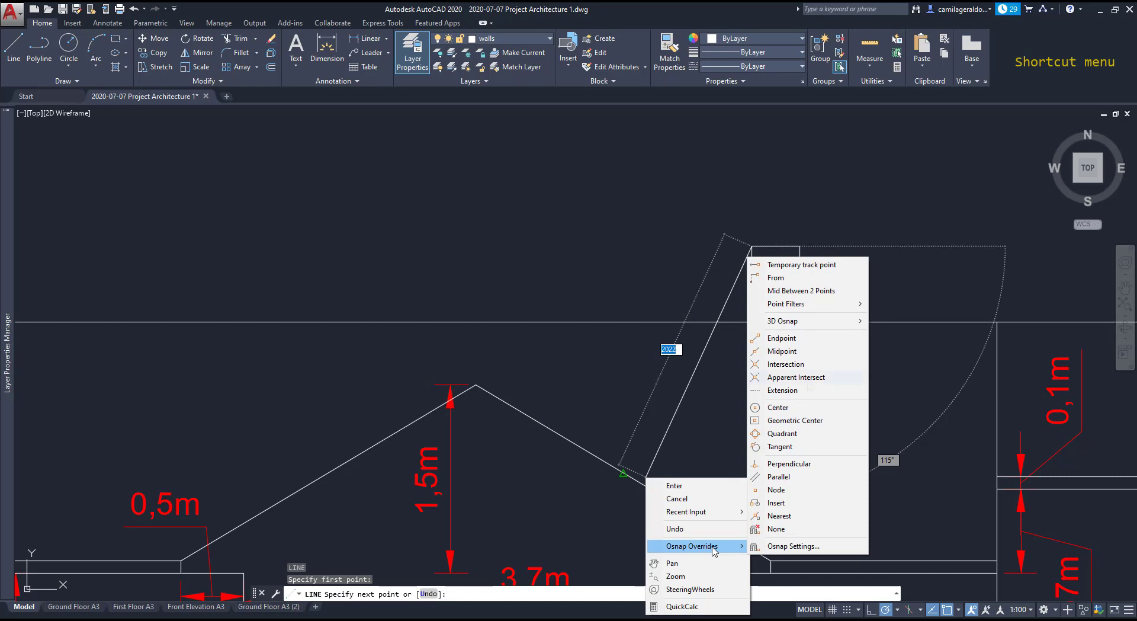
click(805, 463)
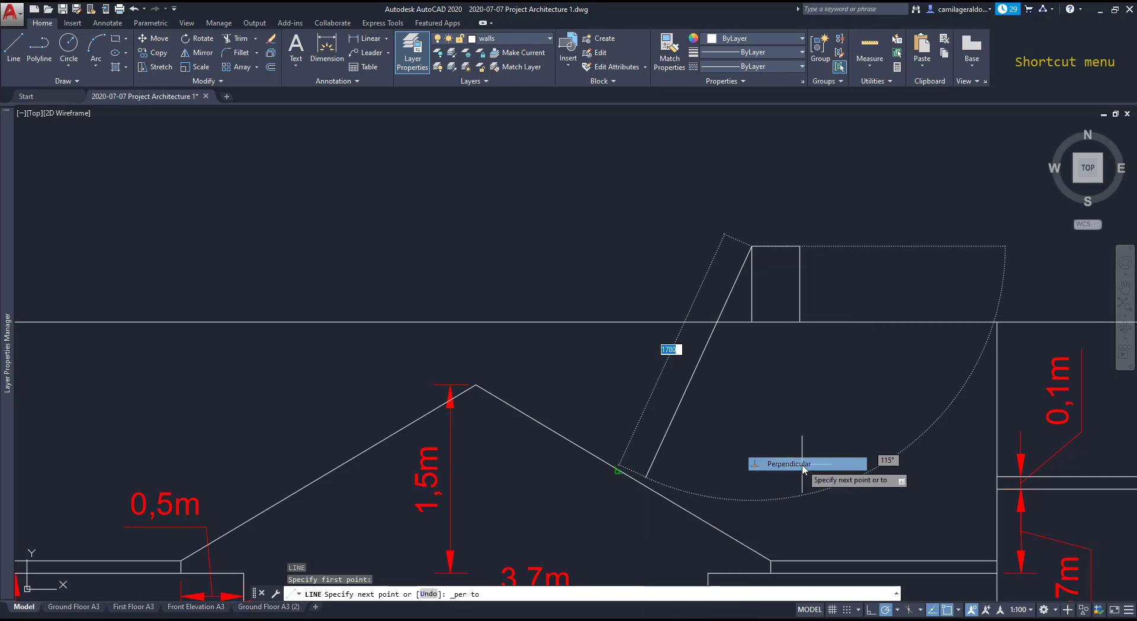
click(631, 475)
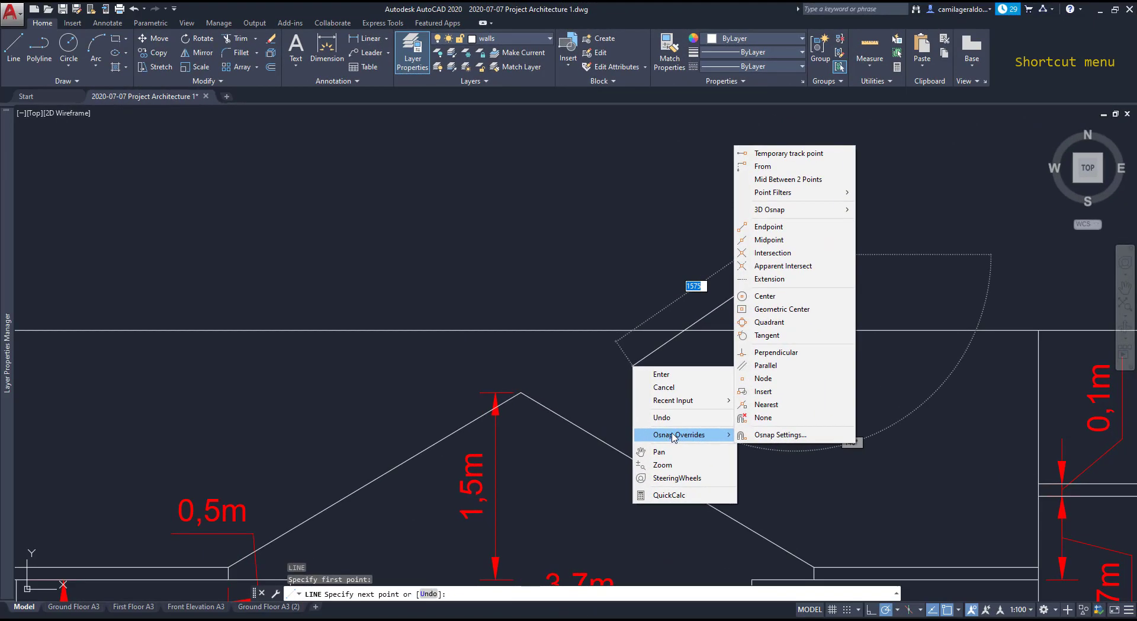
- Draw a line from the chimney's upper-left corner to the Mid Between 2 Points location between the gable peak and the roof line
click(787, 408)
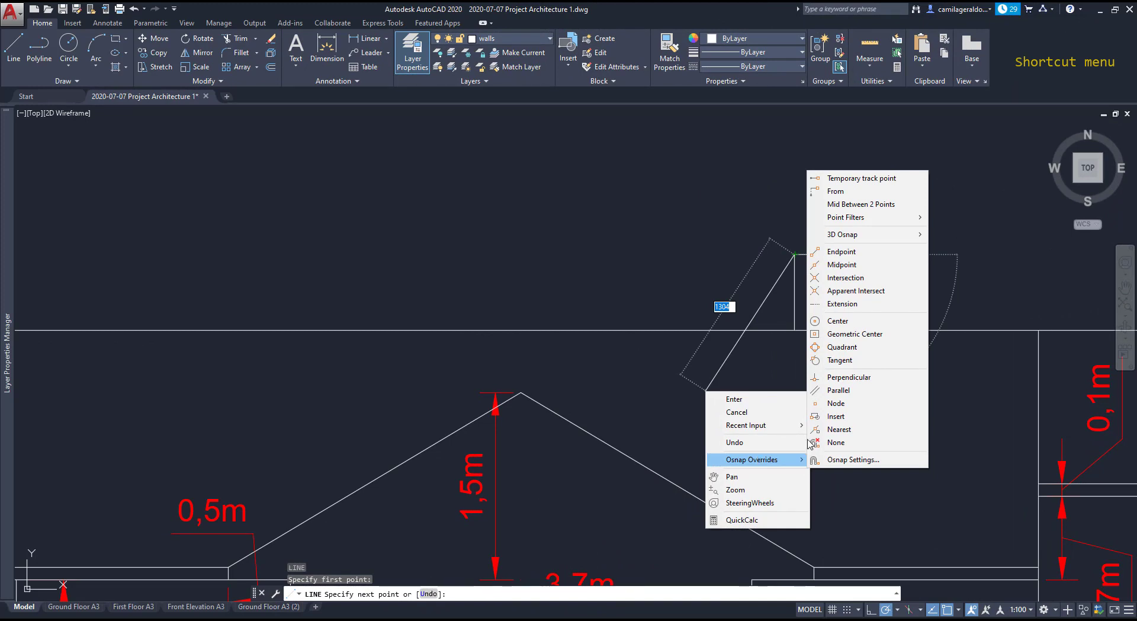
click(889, 204)
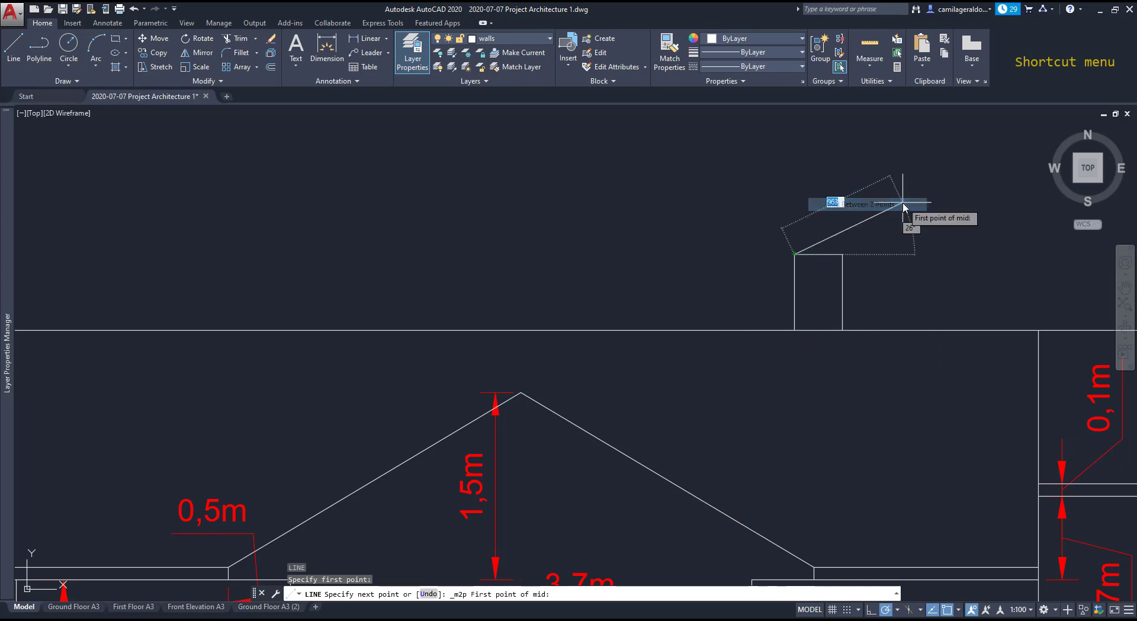
click(521, 393)
click(521, 330)
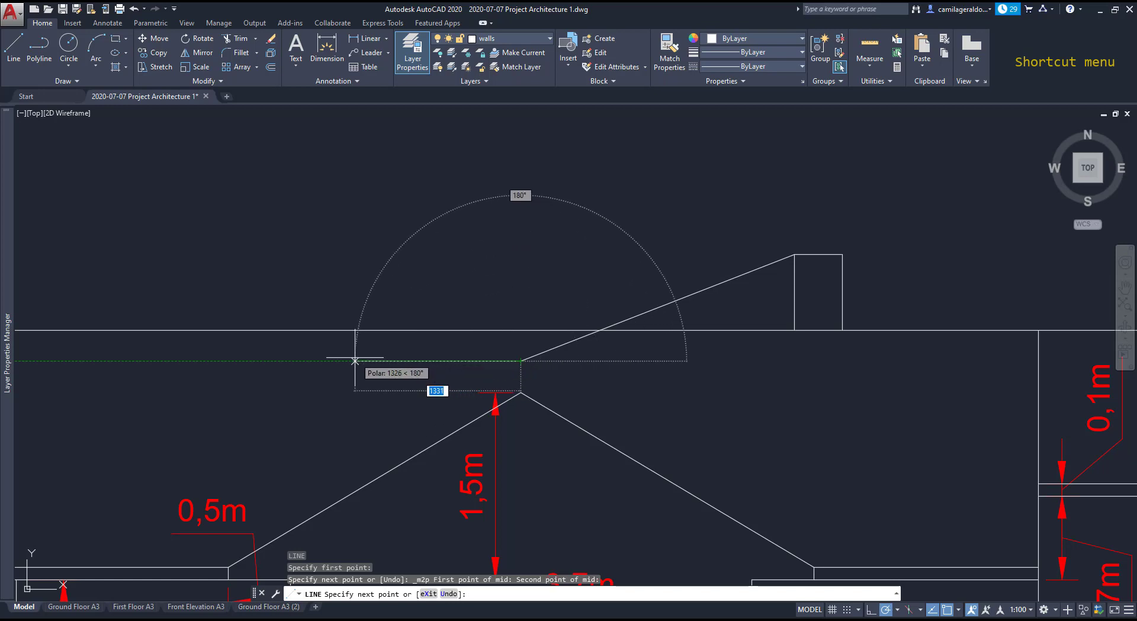
- Draw a horizontal line extending left from the chimney's upper-left corner and end the Line command
right_click(642, 465)
mouse_move(687, 534)
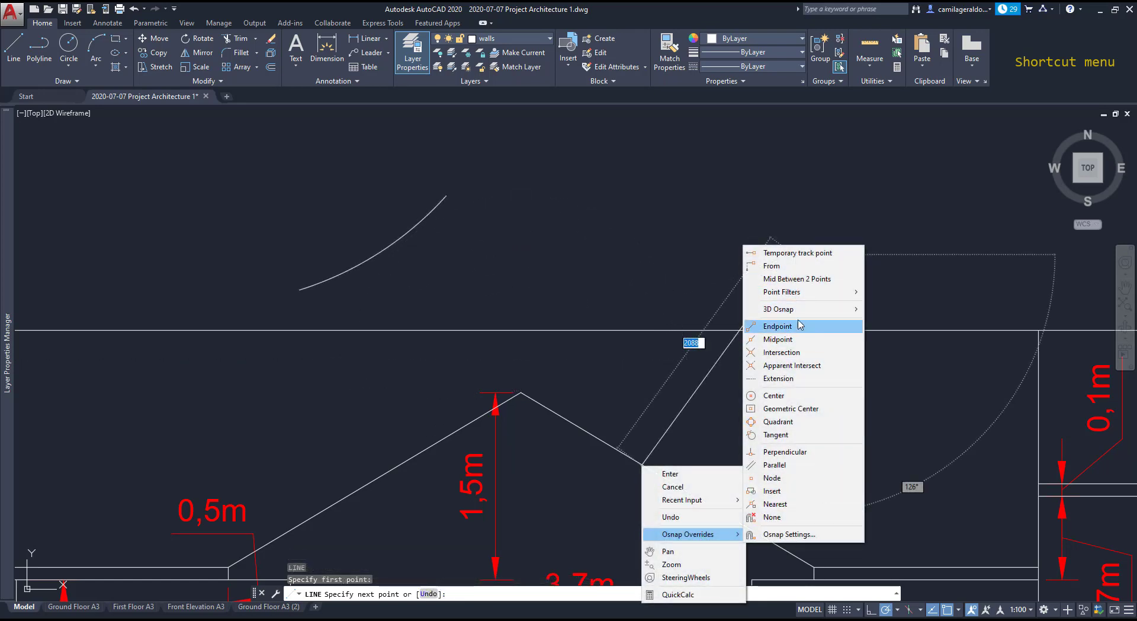
click(609, 257)
key(Escape)
- Select the horizontal line beside the chimney and bring up the shortcut options for it
click(732, 254)
right_click(733, 255)
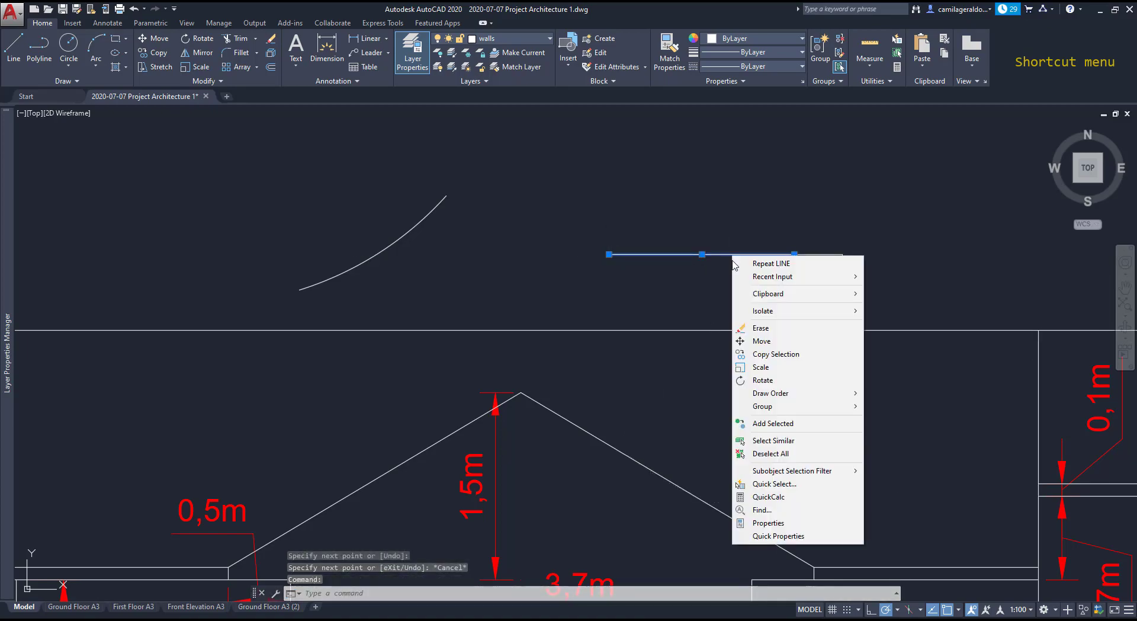